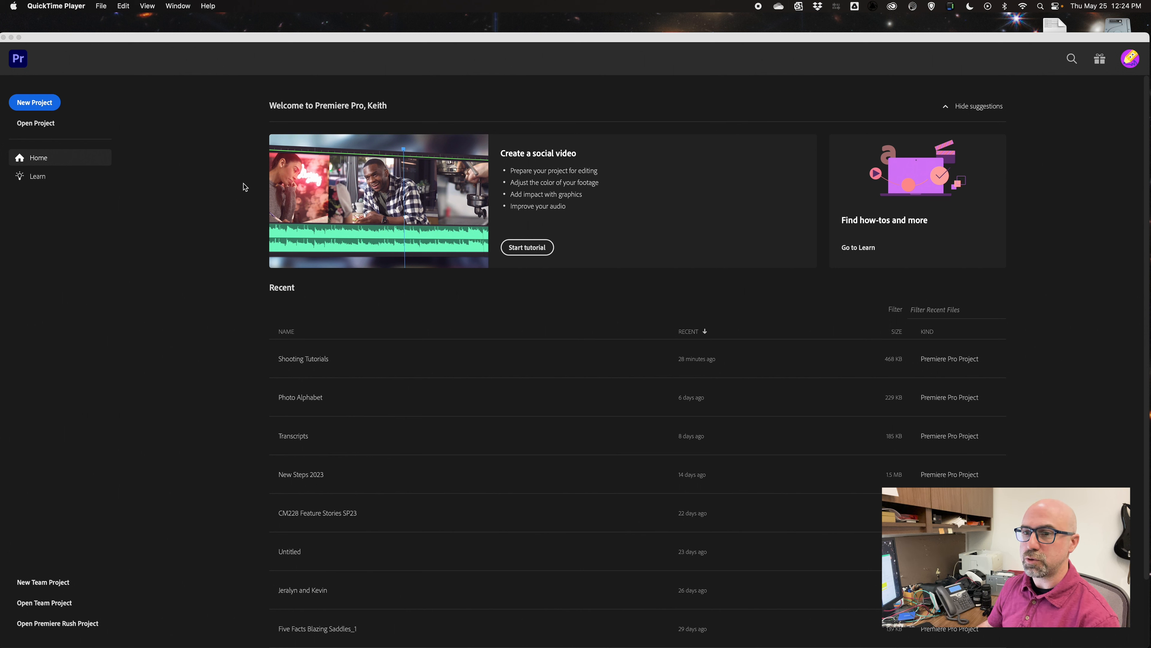
Step: Start a new project named Knock Knock Joke
click(49, 107)
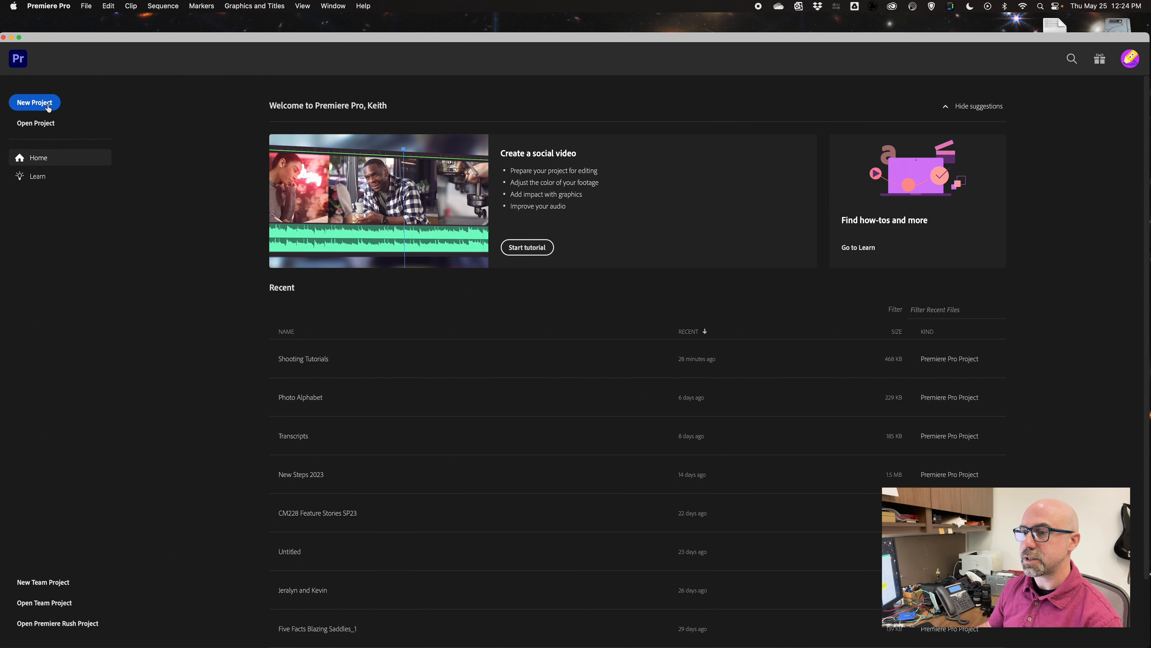
click(49, 107)
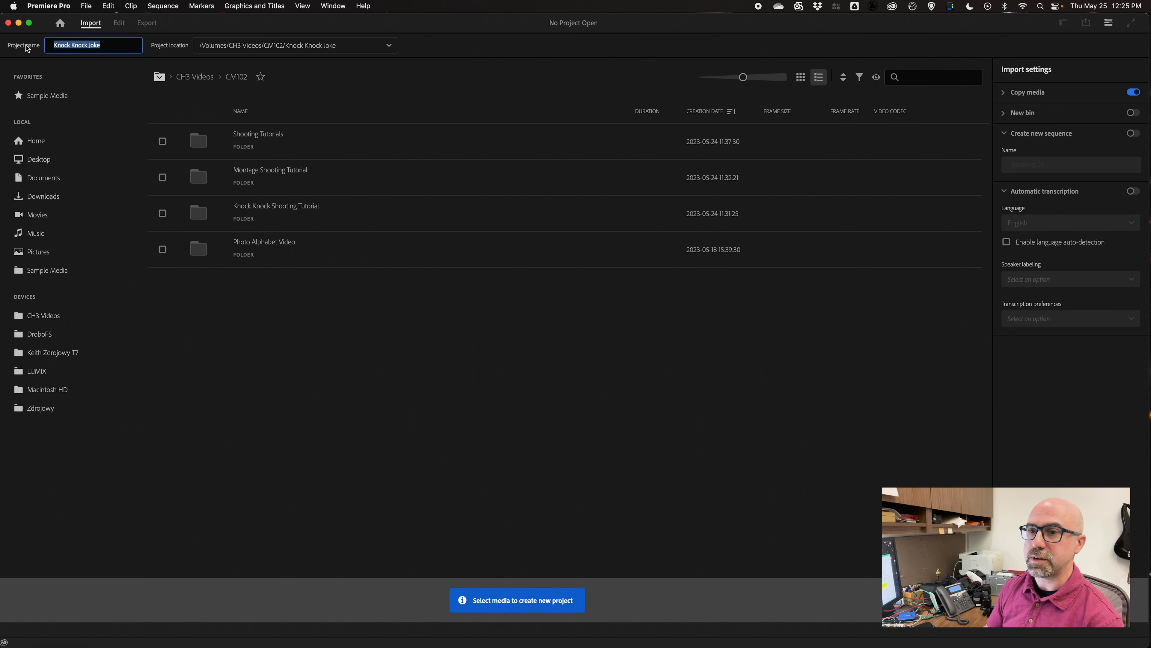
click(111, 46)
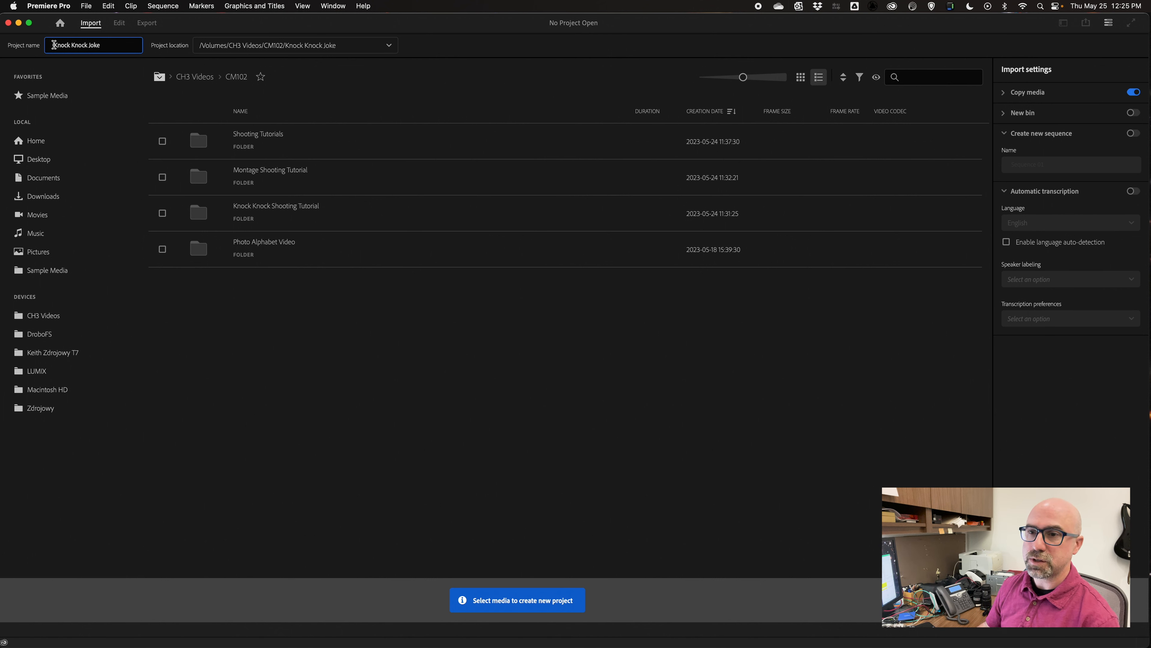
click(54, 45)
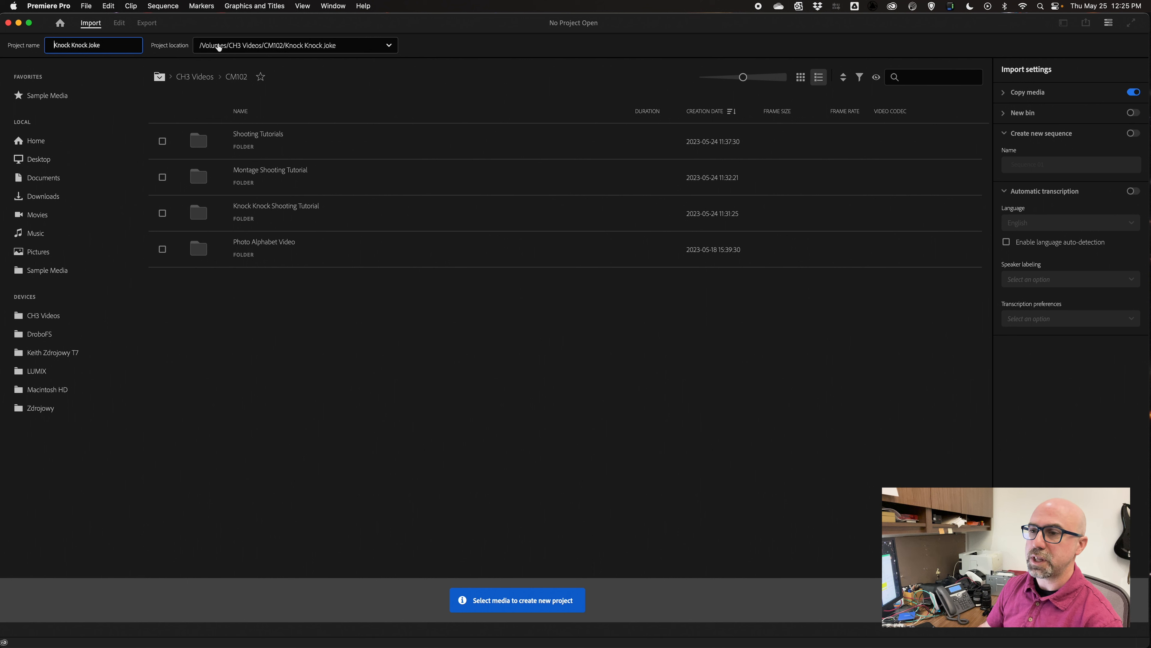
Step: Create a folder named Knock Knock Joke inside CM102 and set it as the project location
click(245, 47)
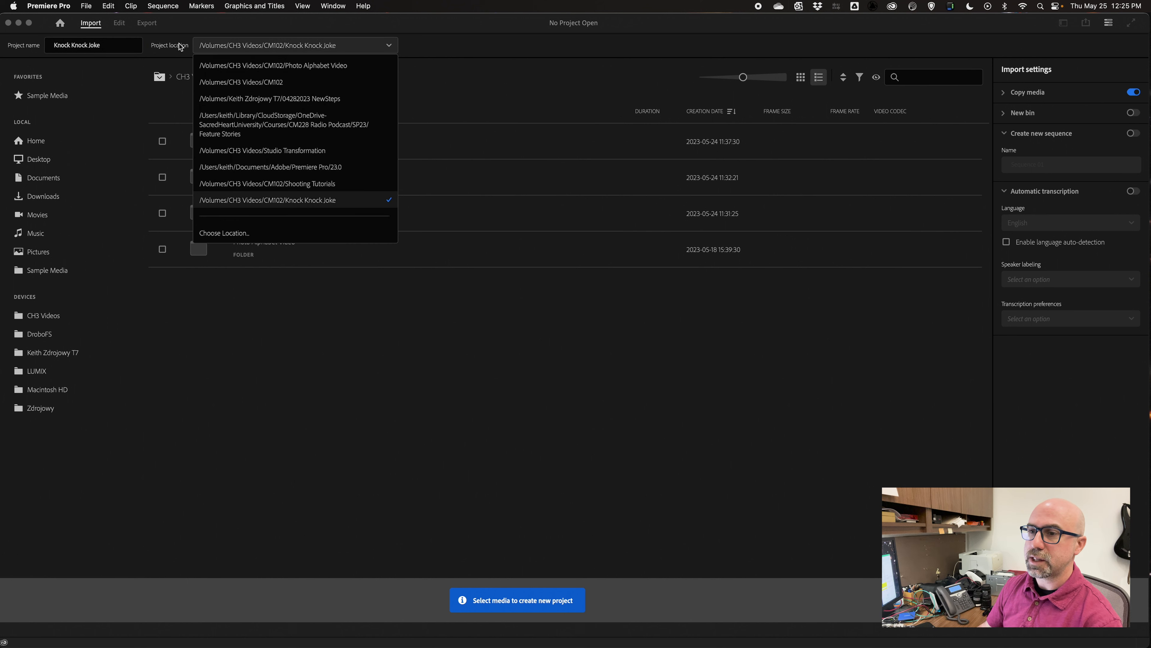
click(225, 235)
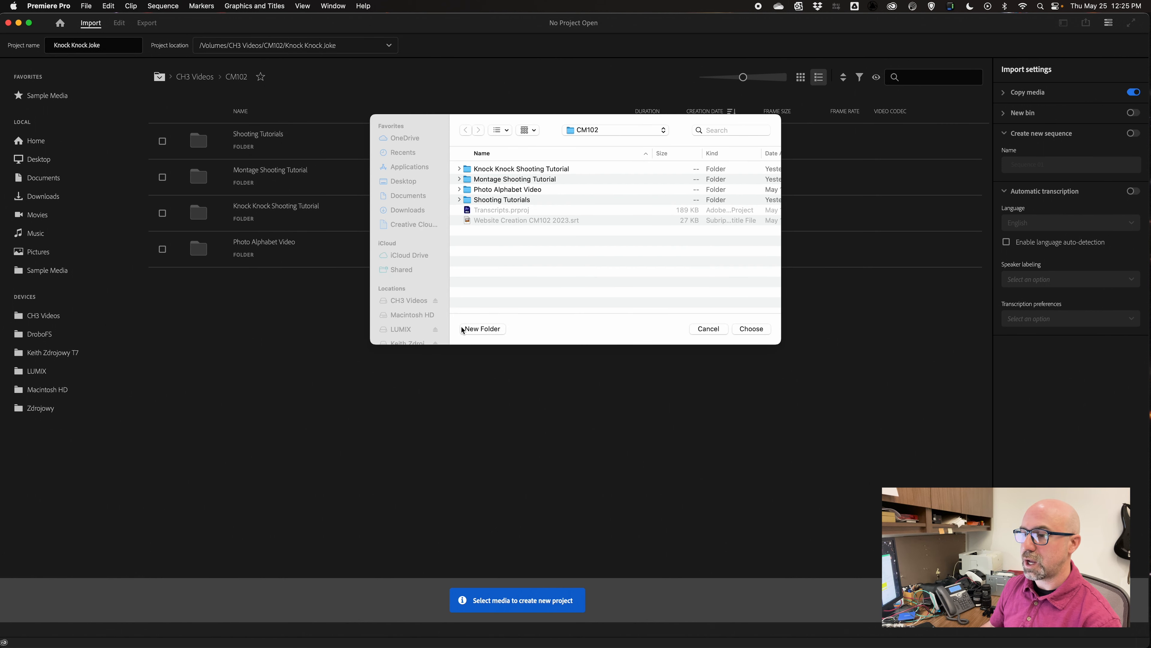
click(475, 328)
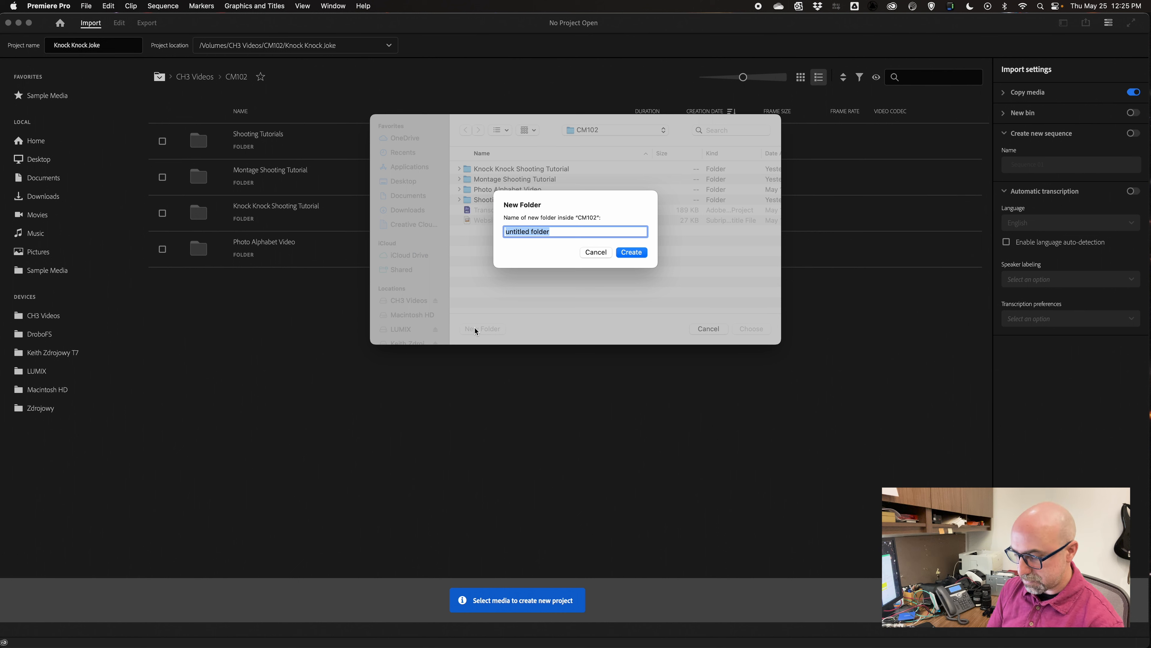
text(Knock Knock Joke)
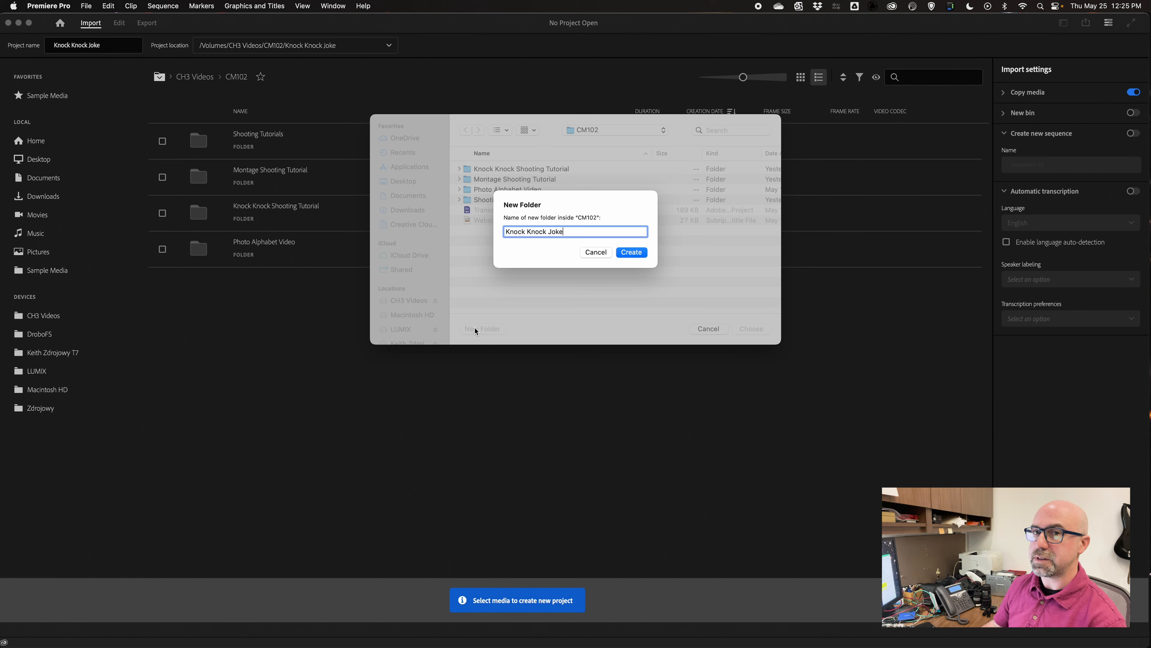
click(633, 254)
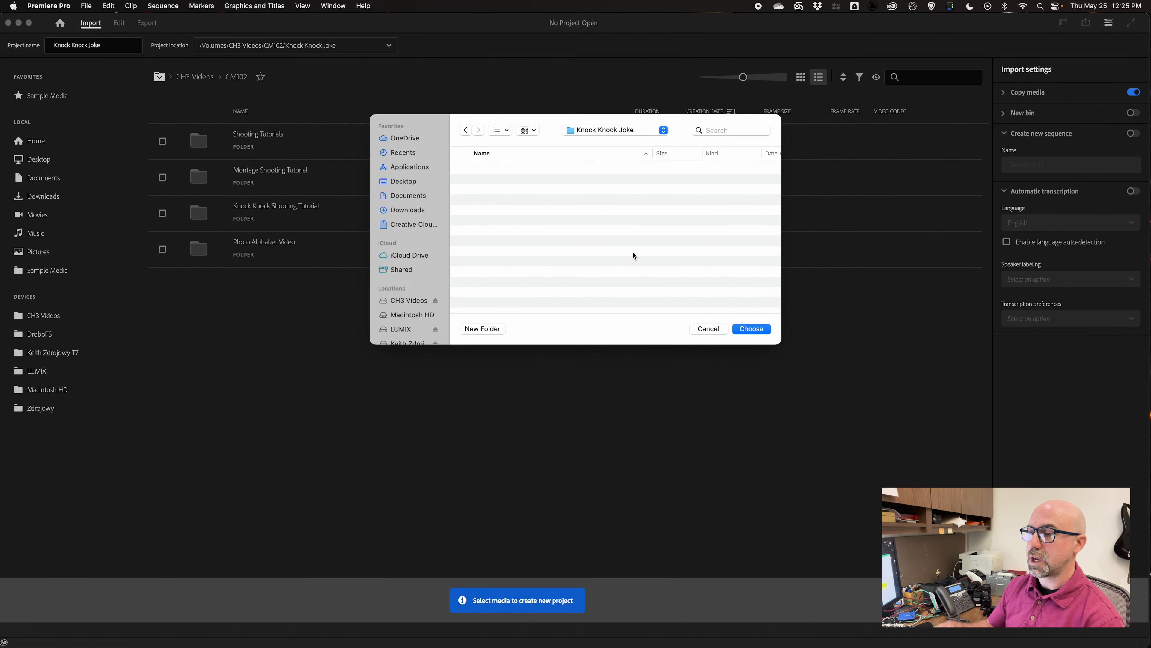
click(751, 329)
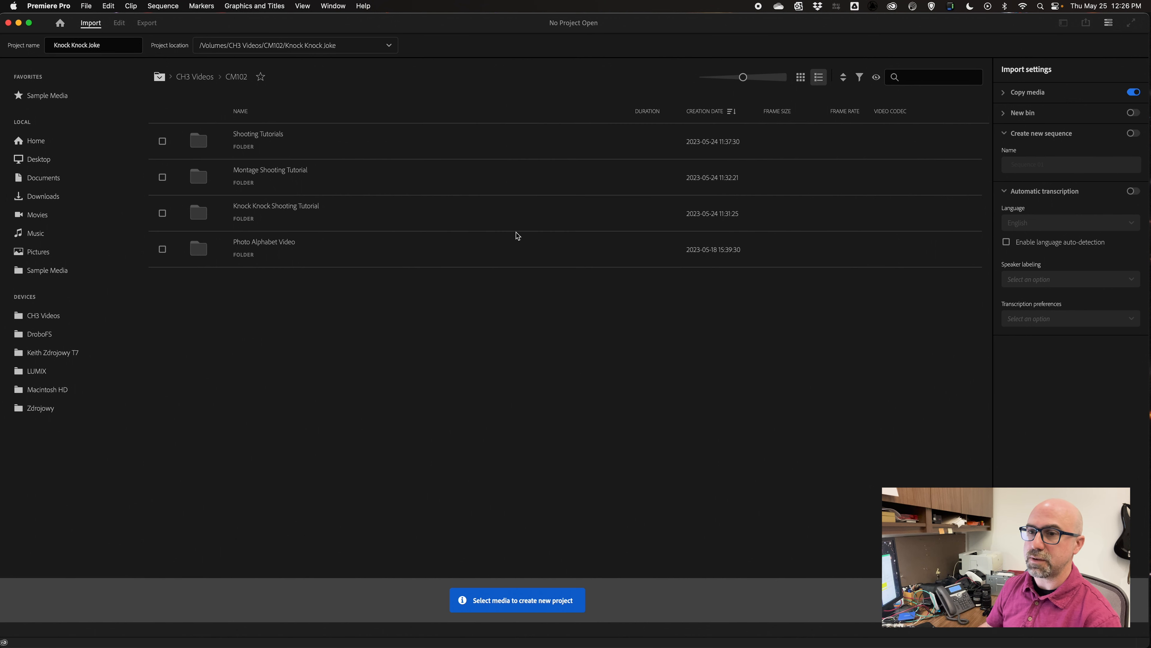
click(108, 44)
drag(107, 44, 47, 44)
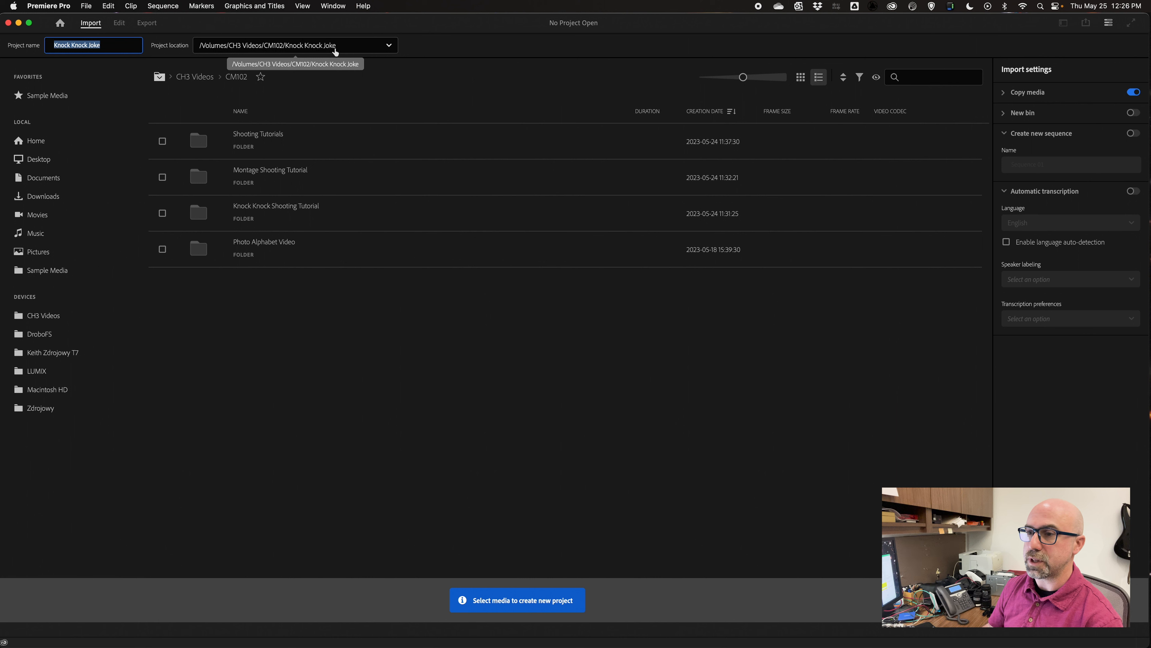
click(120, 125)
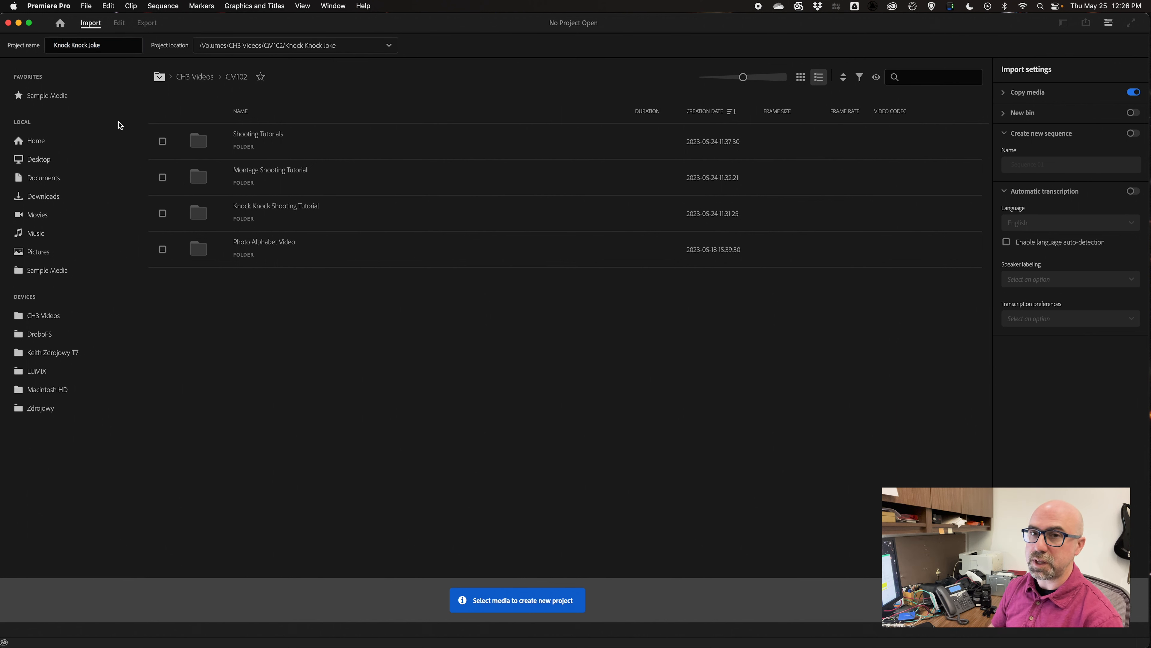
Step: Look at the Camera 2 footage folder in Finder, and return to the CM102 folder in Premiere Pro's media browser
click(255, 635)
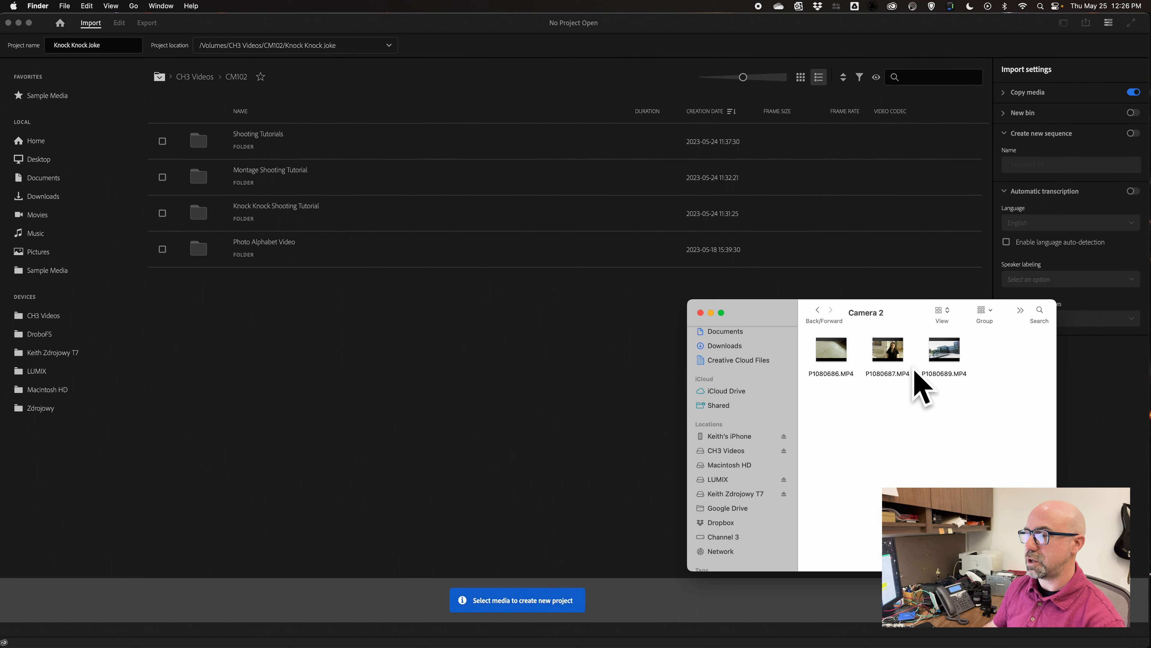
click(534, 306)
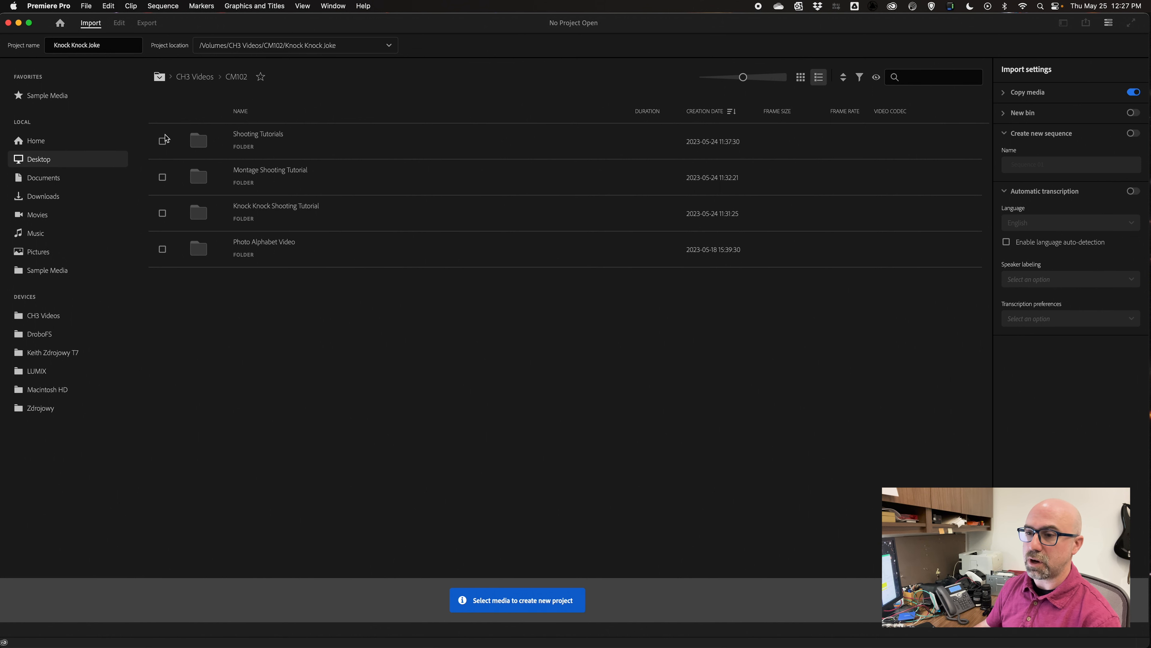
click(234, 81)
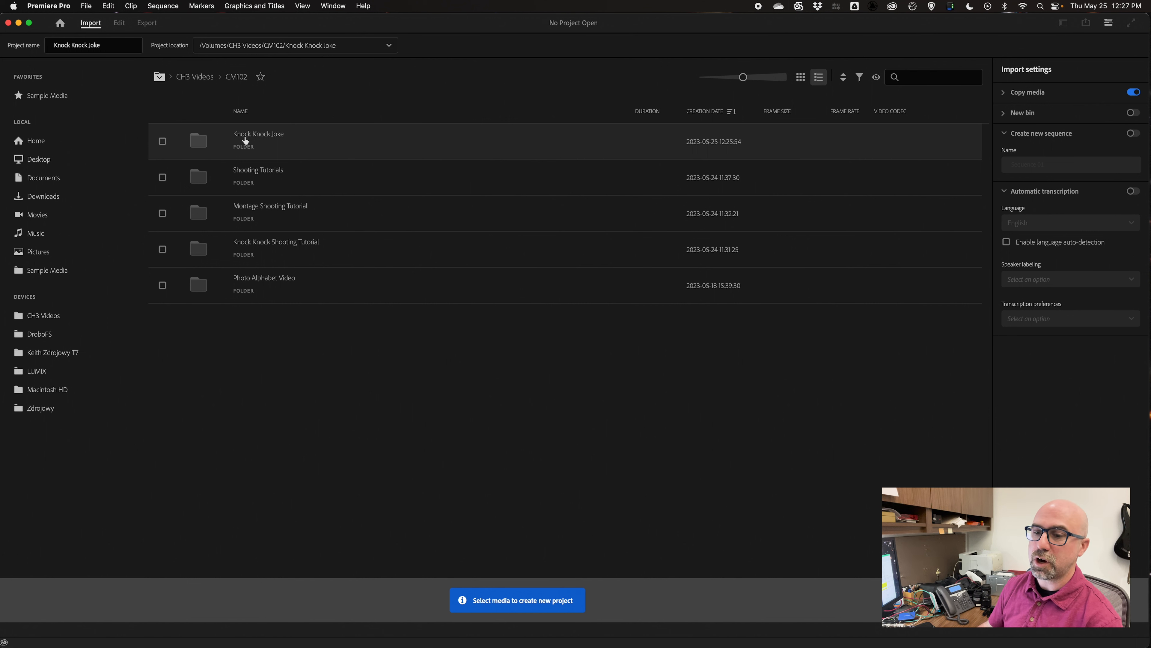
Step: Browse the LUMIX card to DCIM > 102_PANA and select the clip P1020586 for import
click(38, 374)
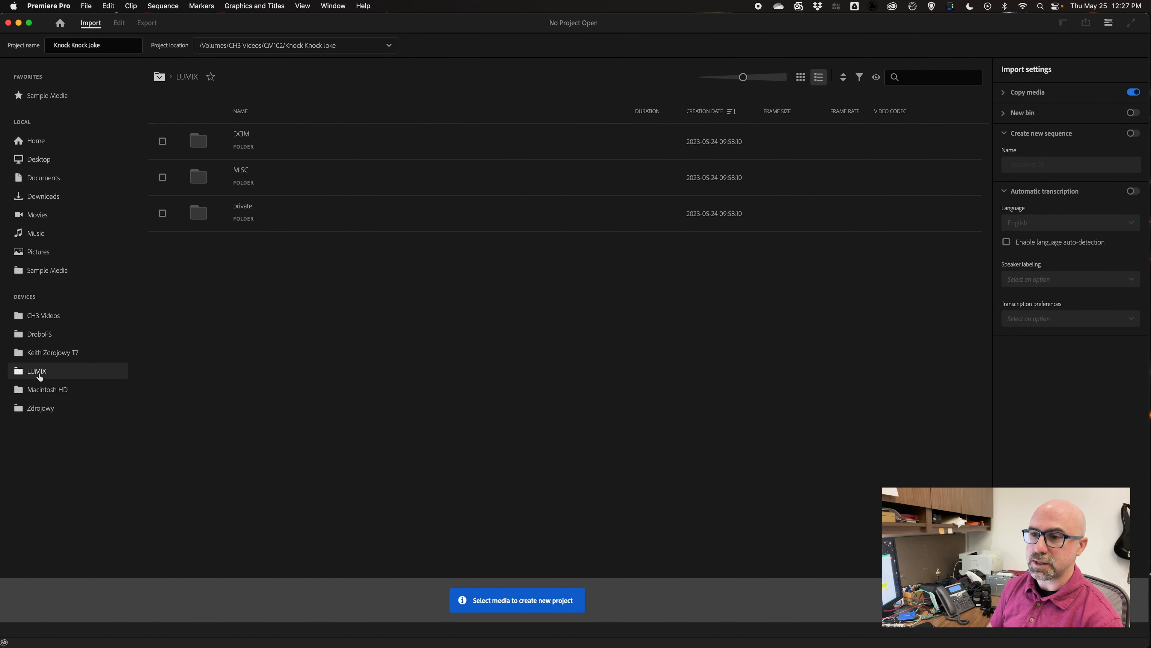
double_click(243, 138)
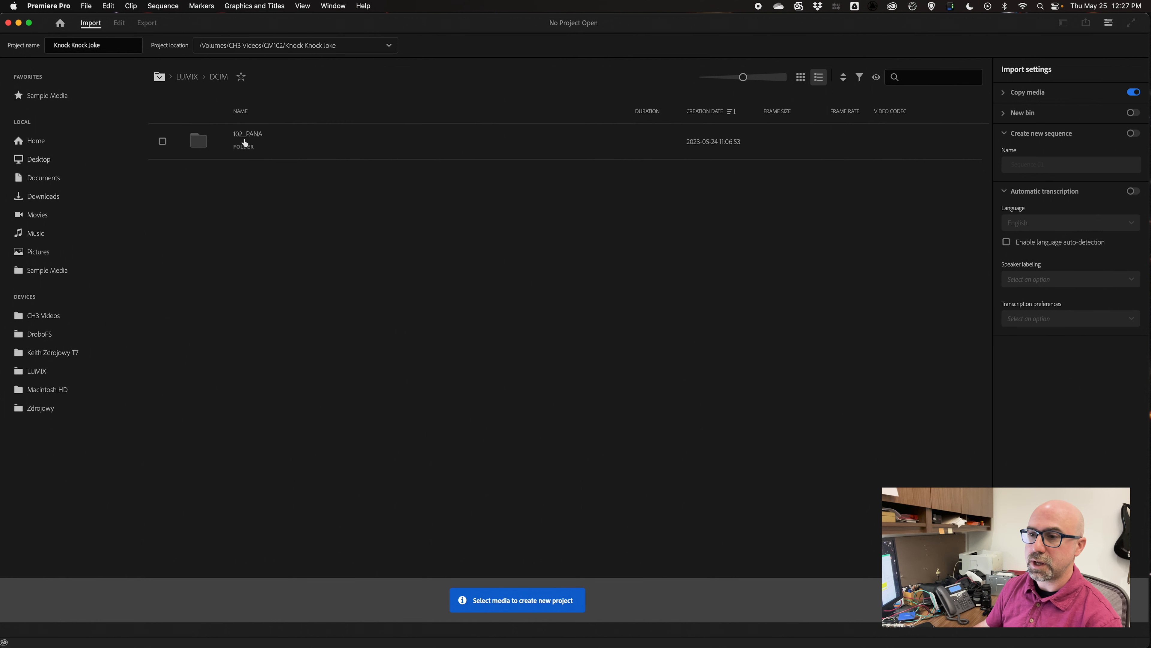
double_click(244, 141)
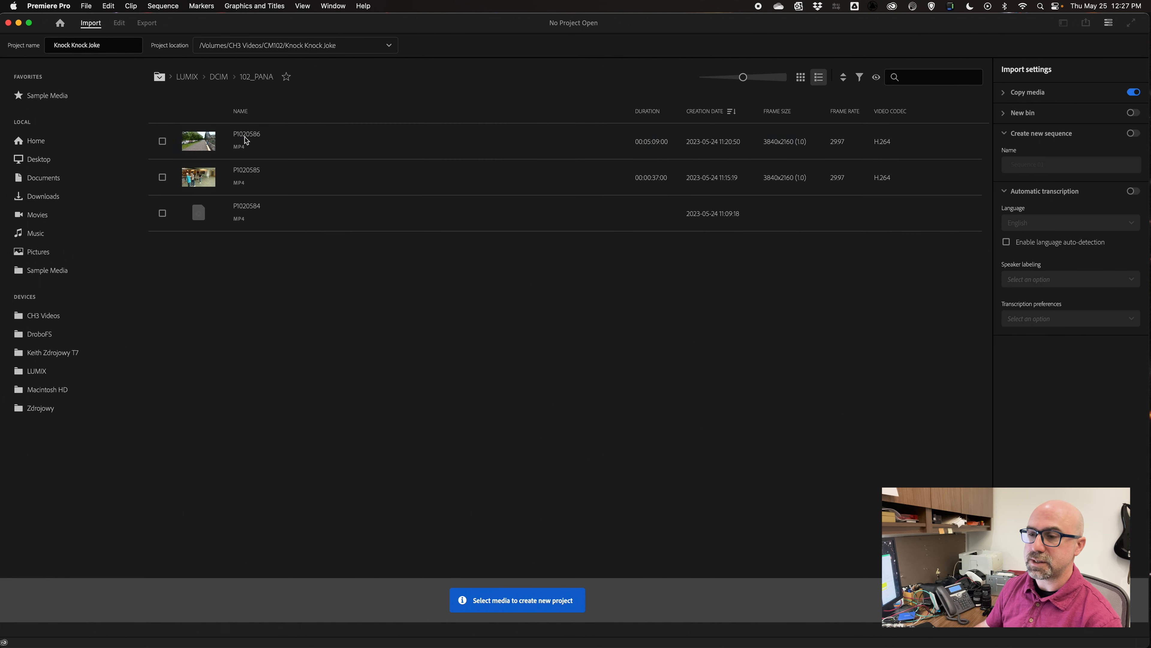
click(245, 141)
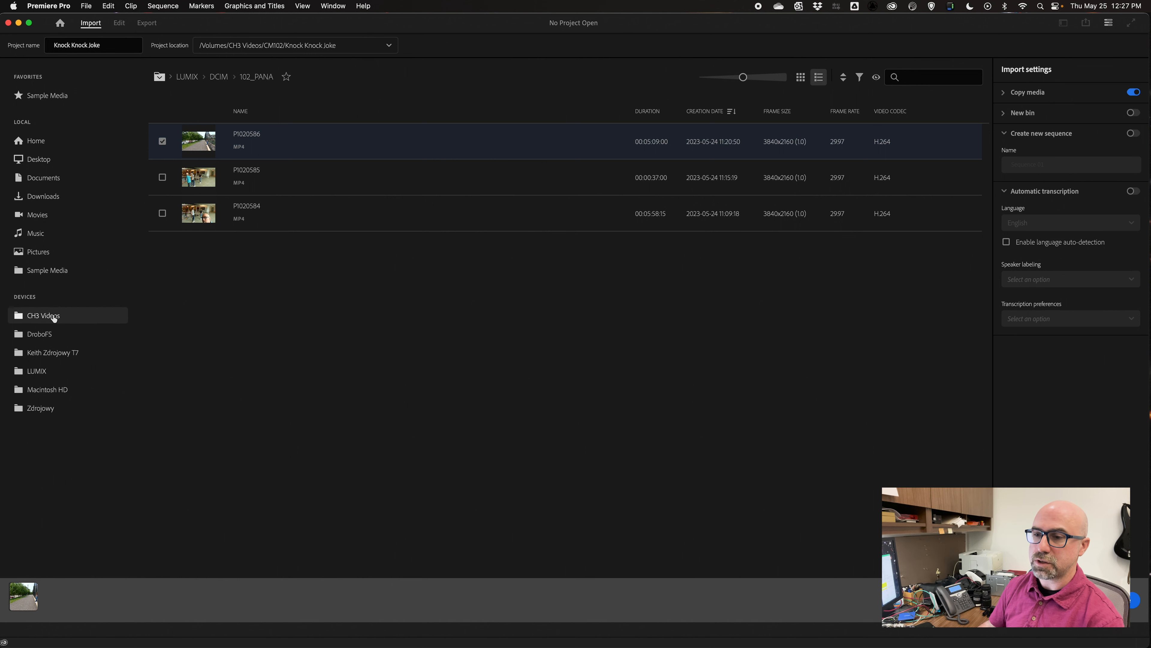
Step: Browse CH3 Videos > CM102 > Knock Knock Shooting Tutorial, viewing the Camera 1 folder and opening the Camera 2 folder
click(53, 317)
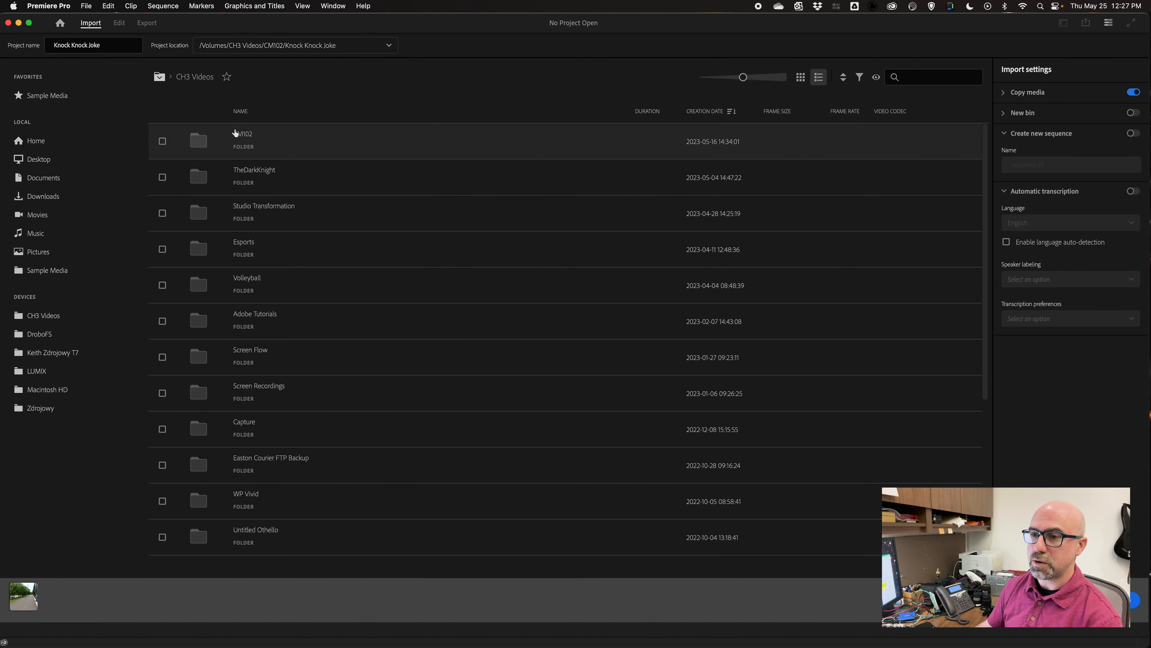
double_click(247, 137)
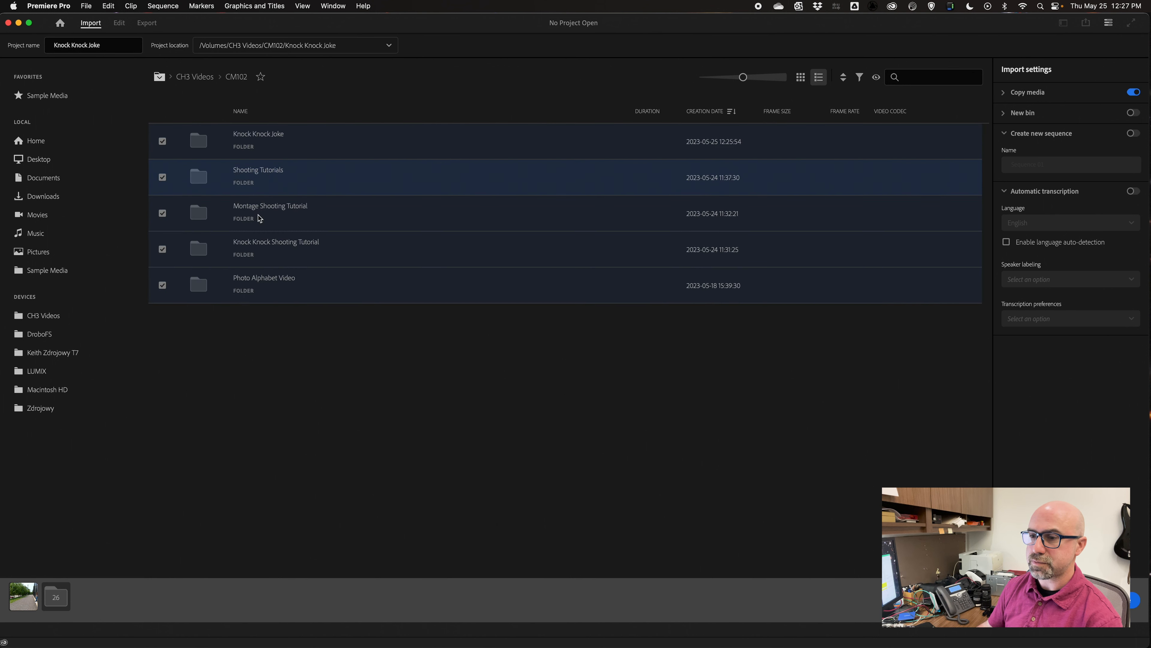
double_click(252, 253)
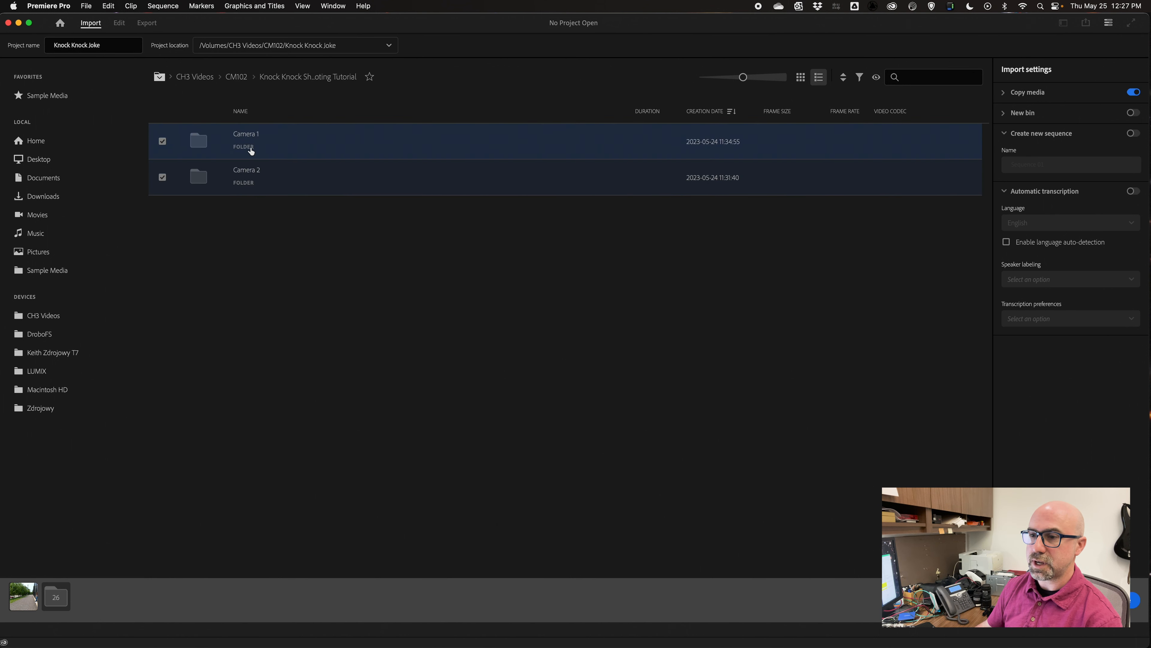
double_click(249, 145)
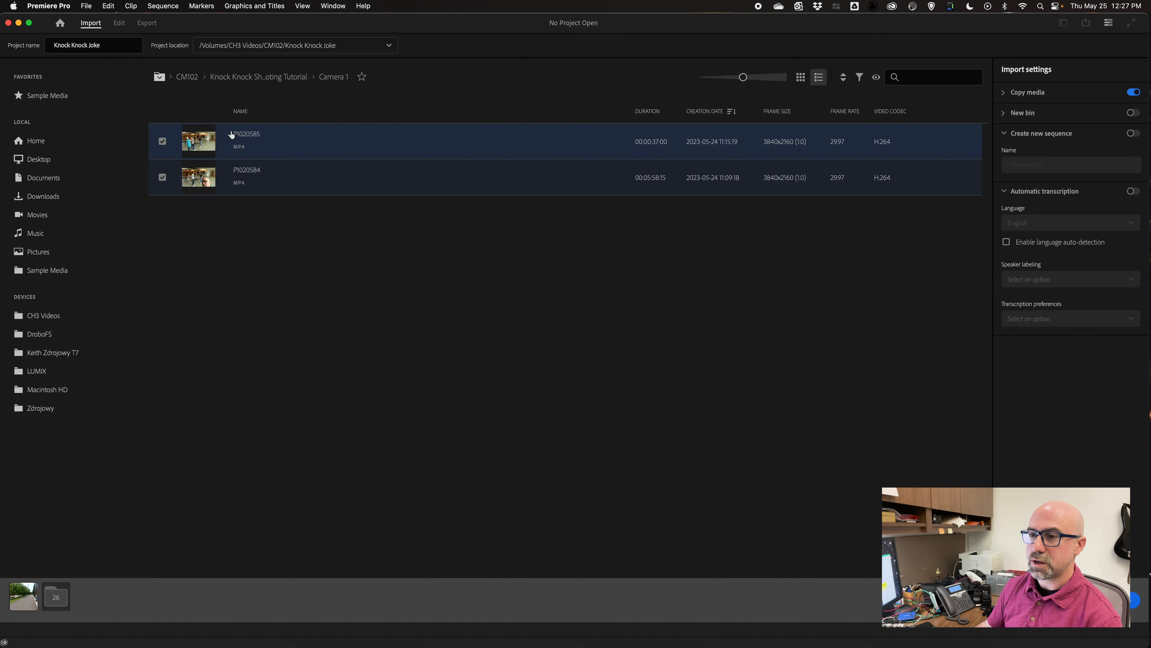
click(295, 78)
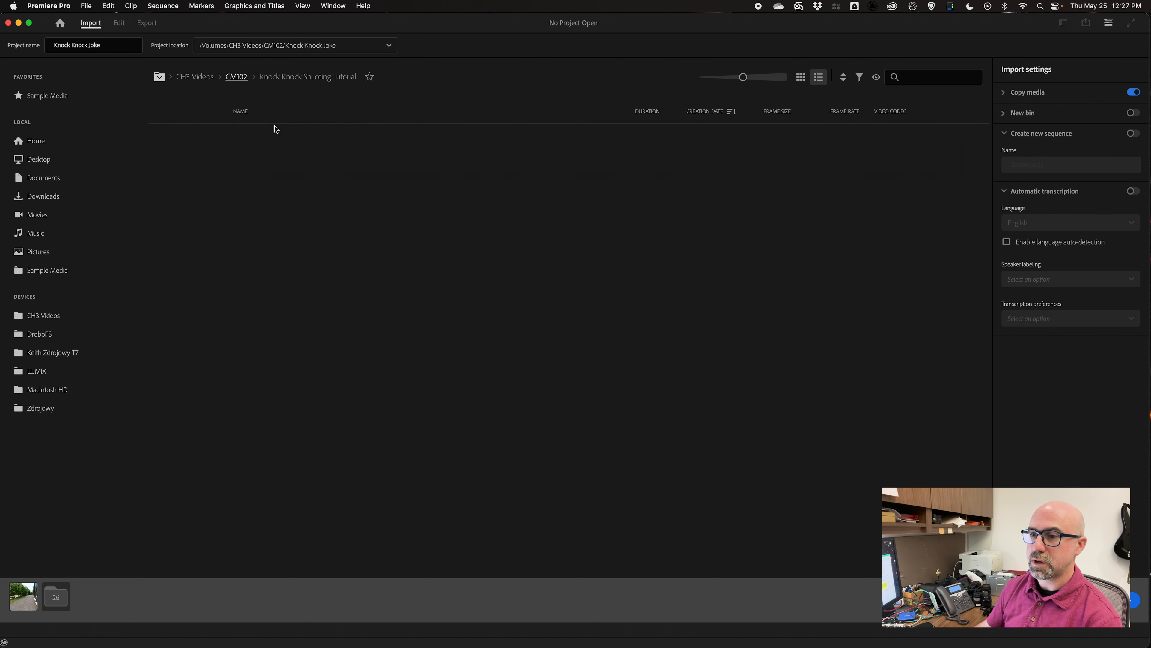
double_click(251, 184)
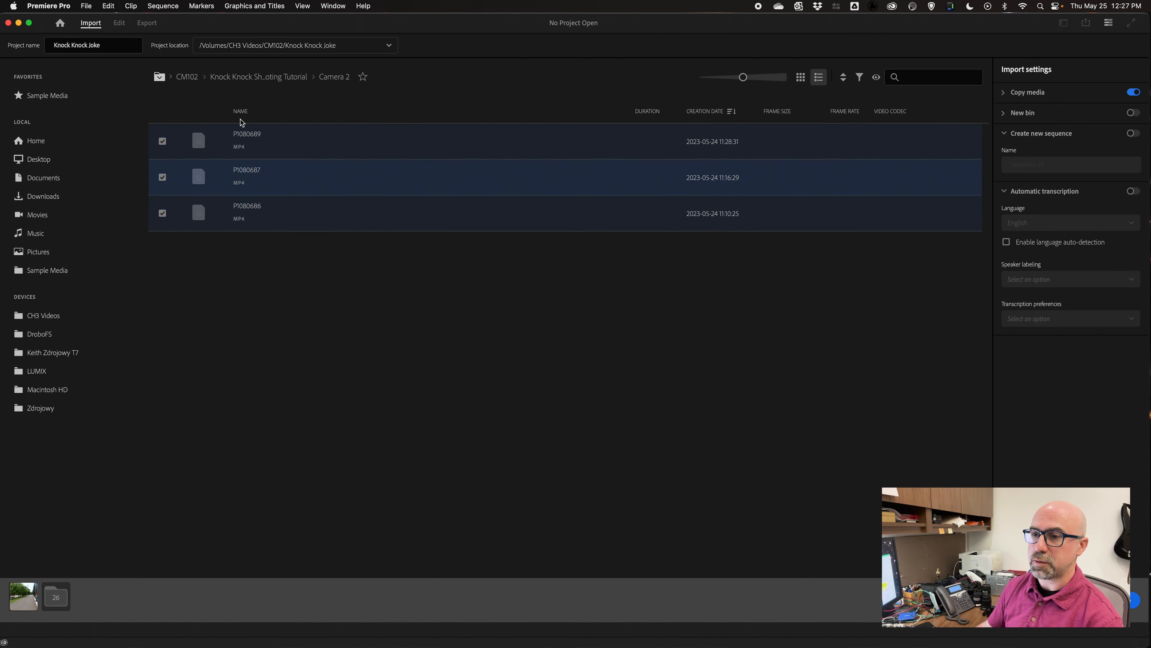
Step: Deselect clips P1080689, P1080687 and P1080686 in Camera 2 and display the folder as thumbnails
click(162, 142)
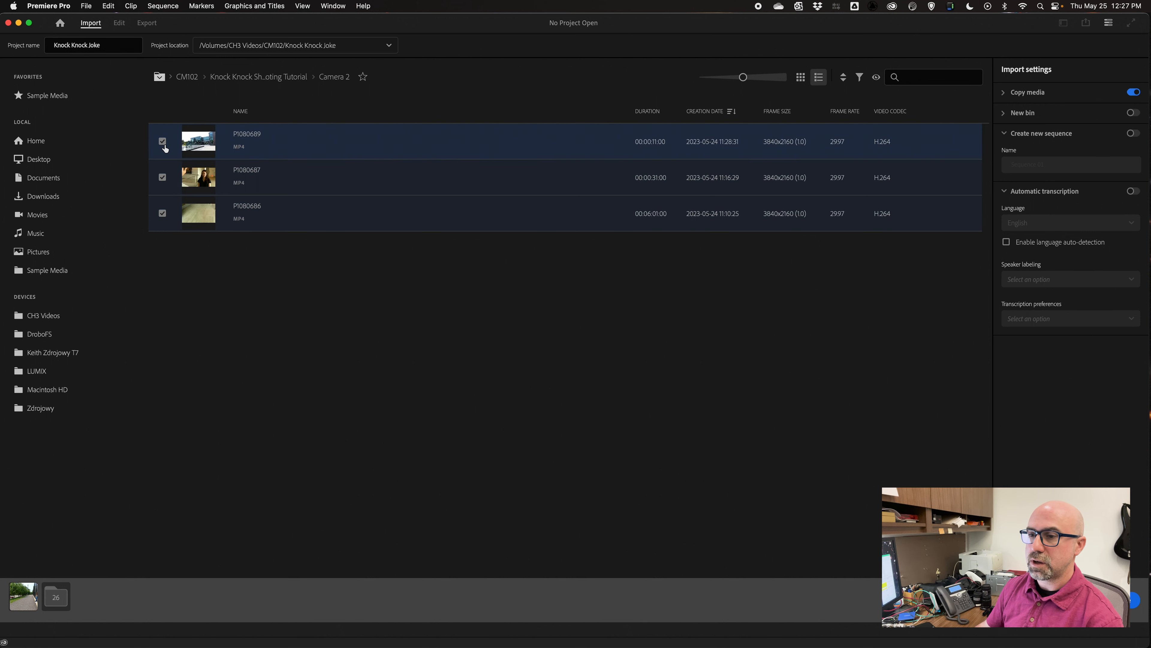
click(162, 177)
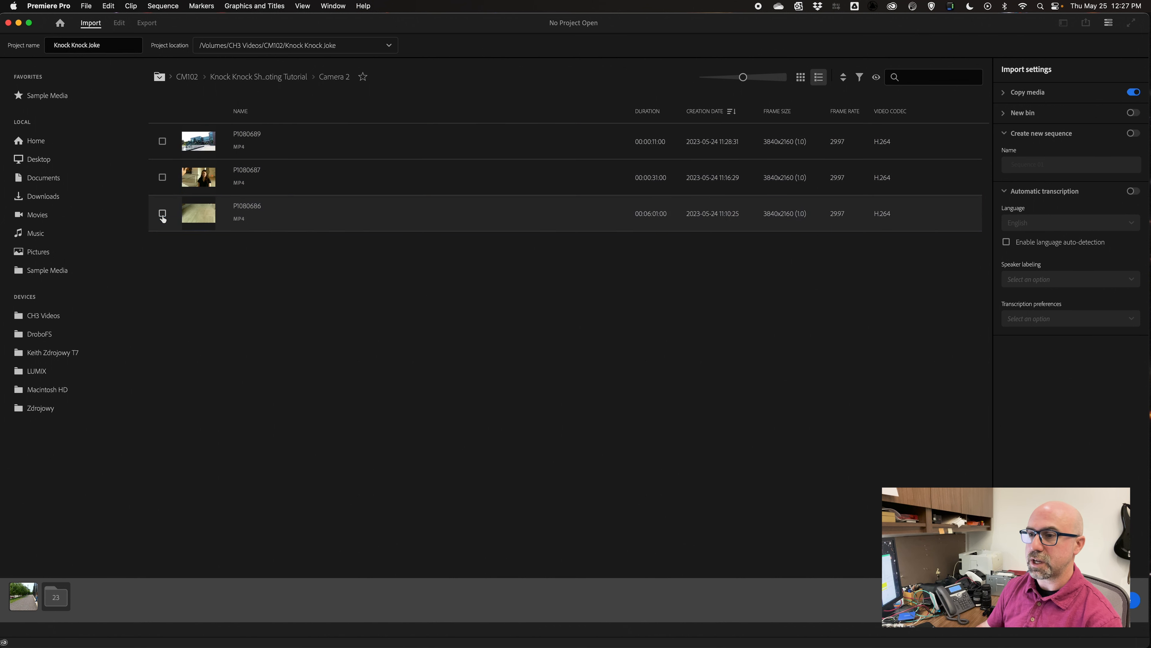
click(162, 213)
click(801, 77)
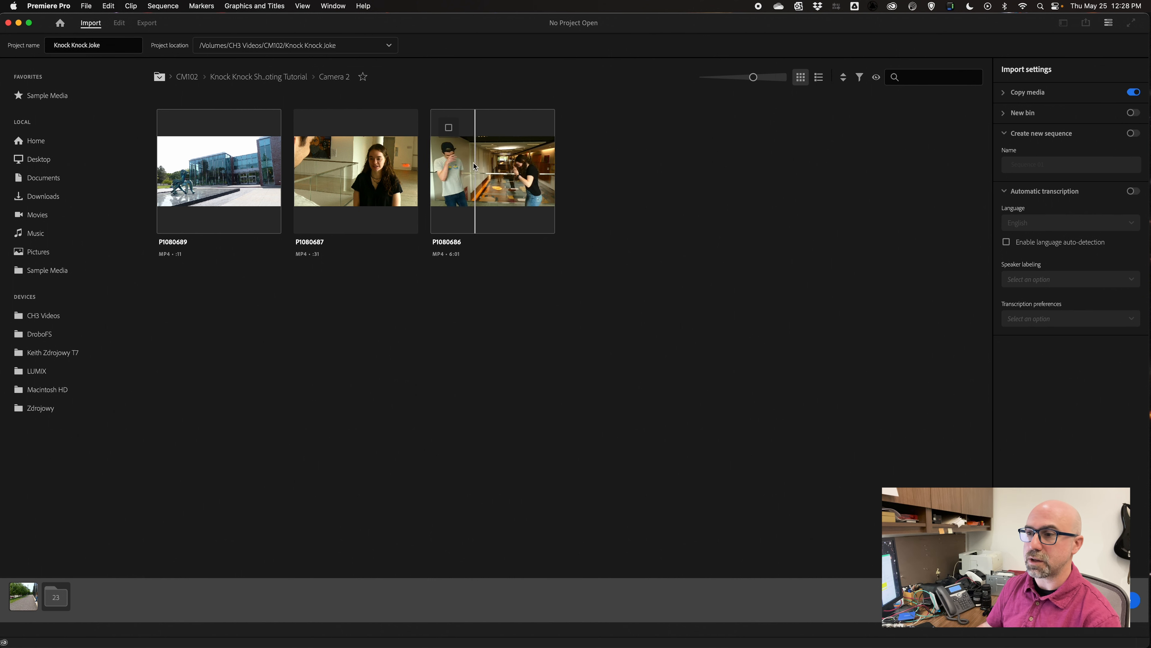
Step: Mark the Camera 2 clips for import one at a time, and clear their selection again
click(449, 127)
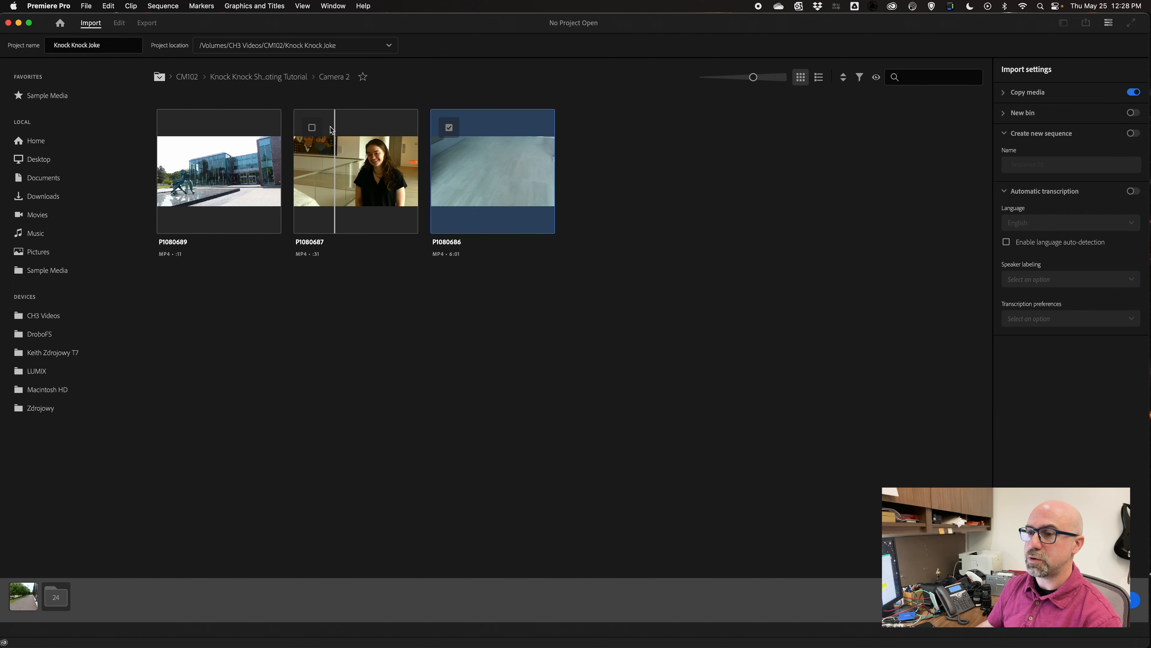
click(312, 128)
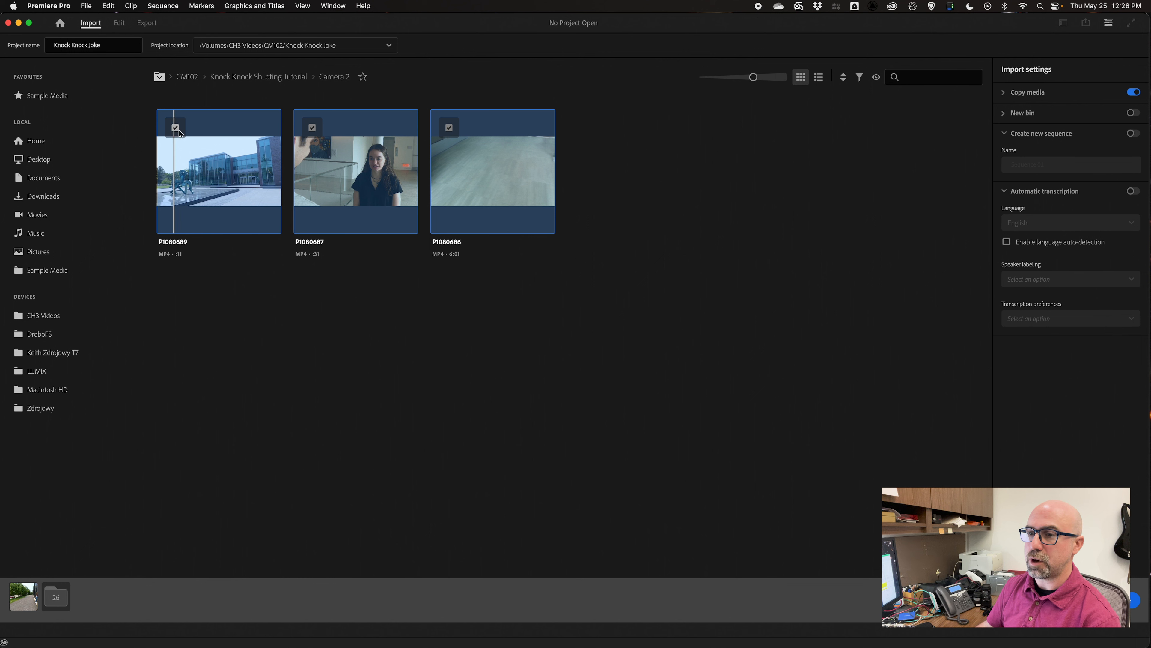
click(312, 127)
click(449, 128)
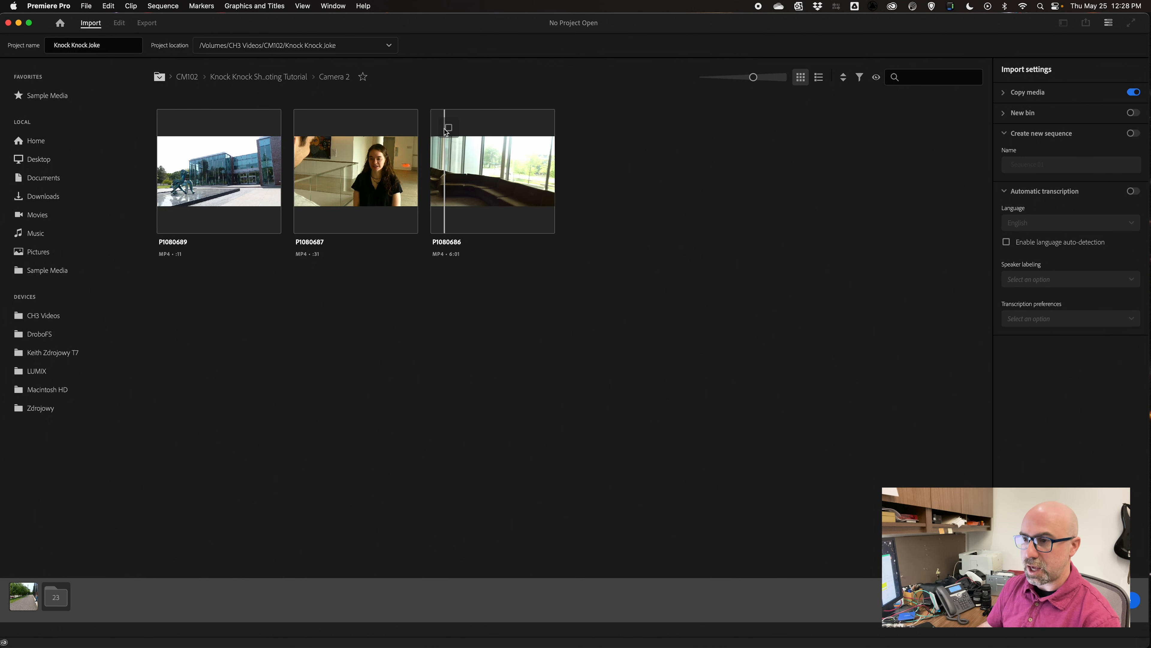
Step: Select all three Camera 2 clips, P1080689, P1080687 and P1080686, for import
key(super+a)
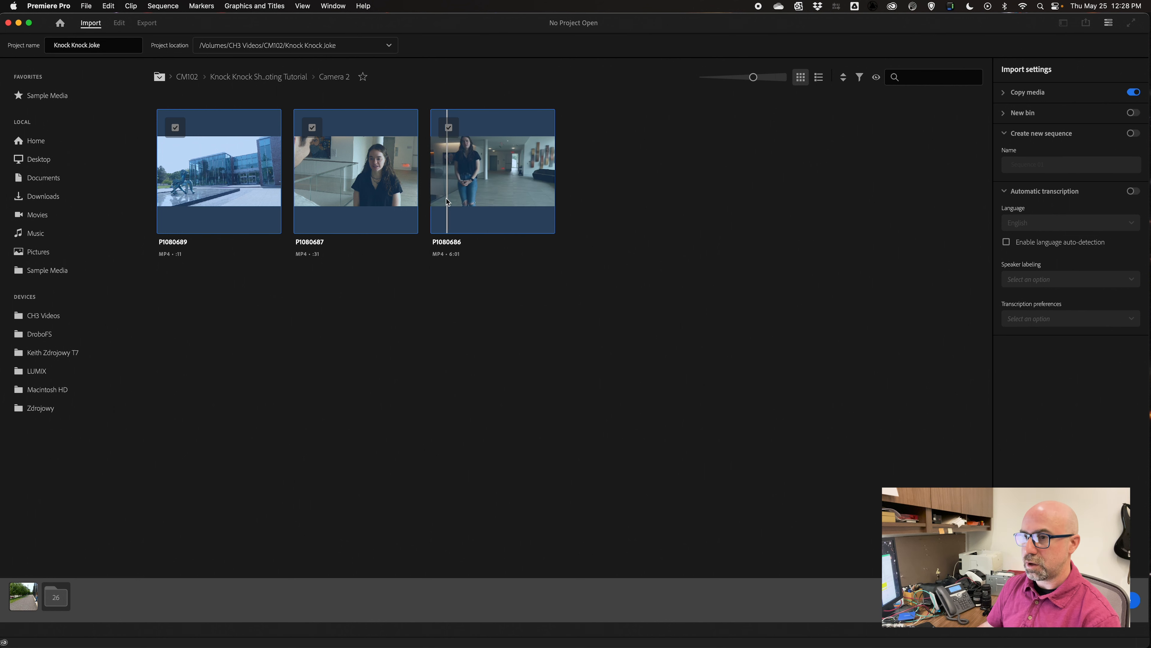
click(471, 168)
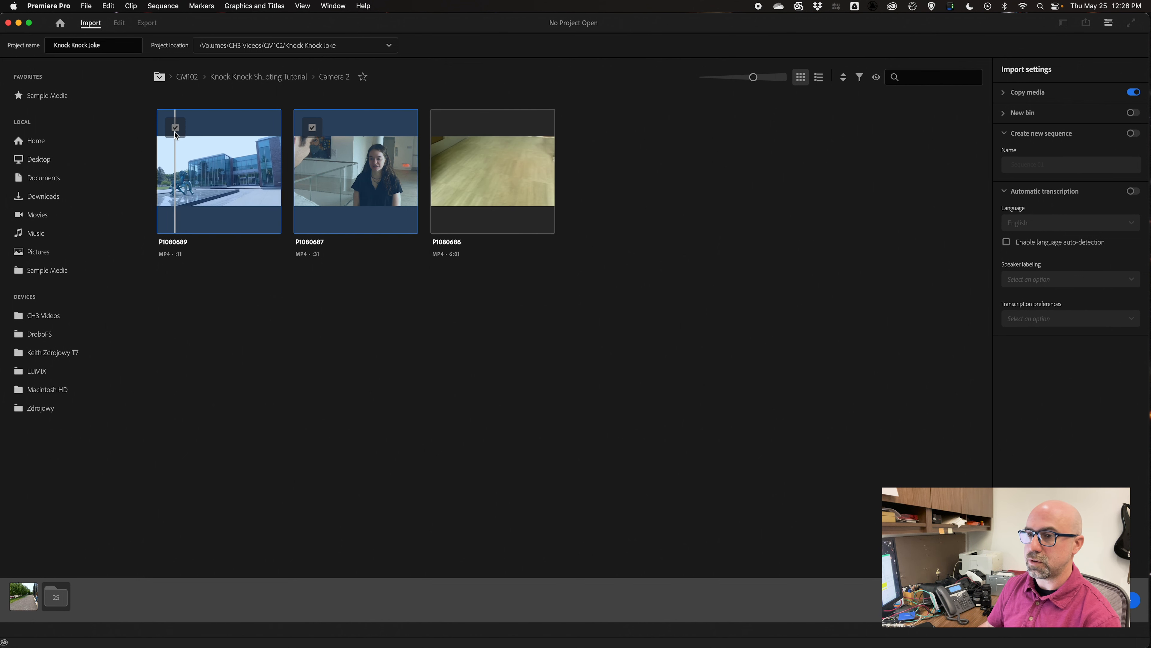
click(493, 168)
click(218, 168)
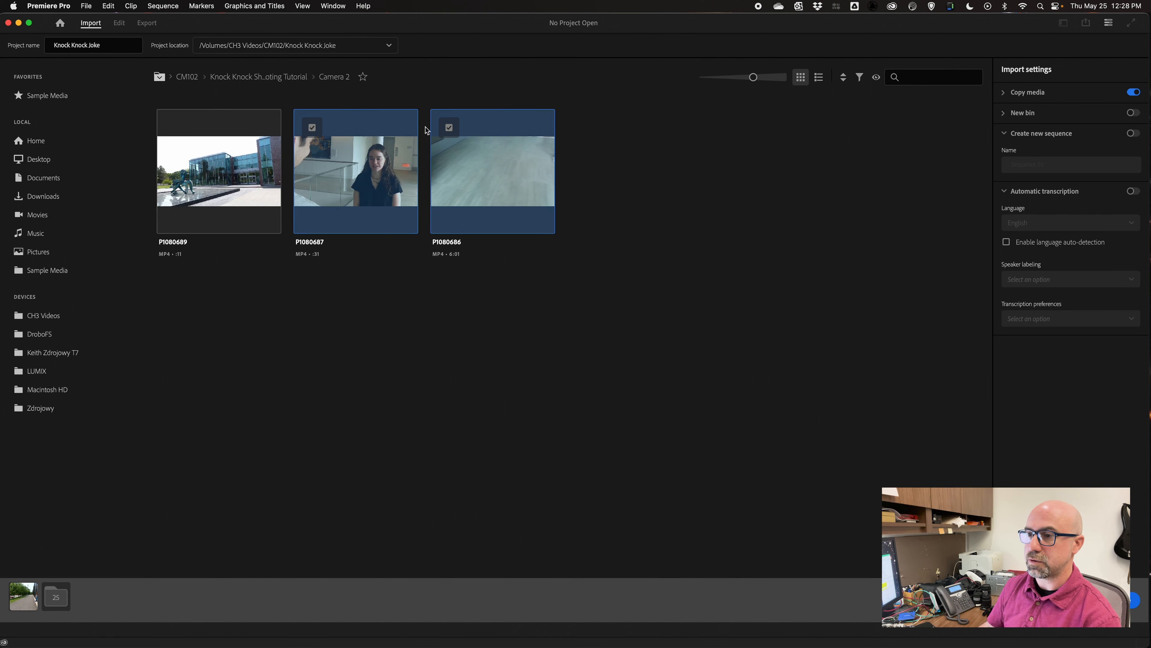
click(315, 129)
click(446, 129)
drag(602, 297, 238, 192)
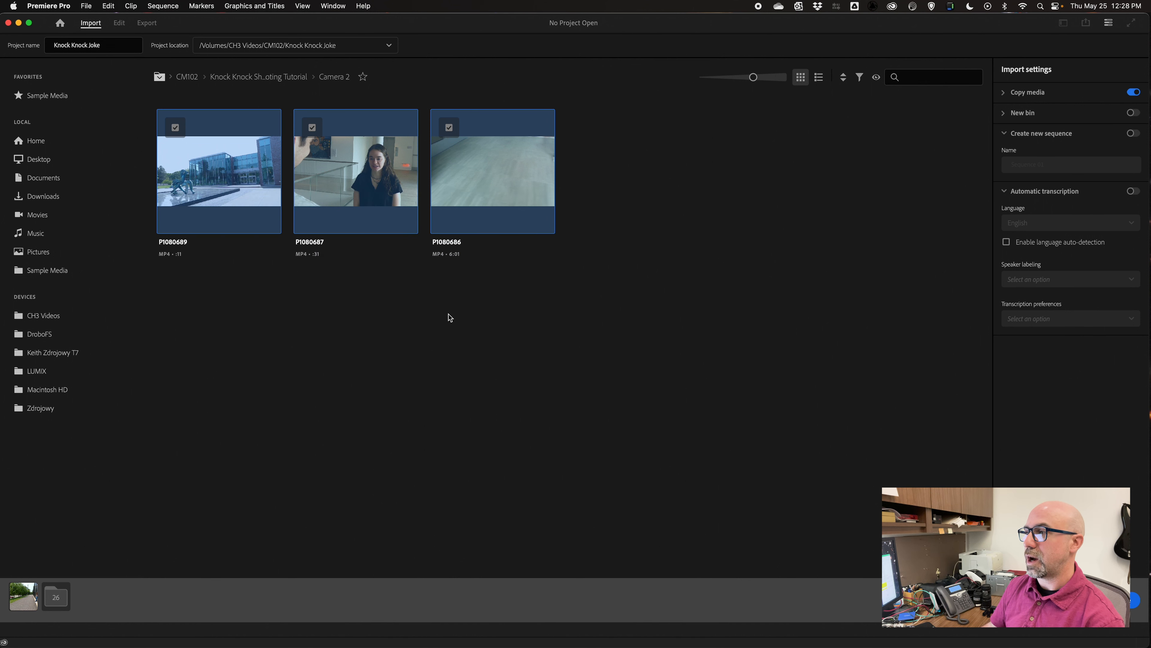
Step: Review the Copy media import settings, including the verification presets and copied files destinations, leaving copying on
click(1004, 94)
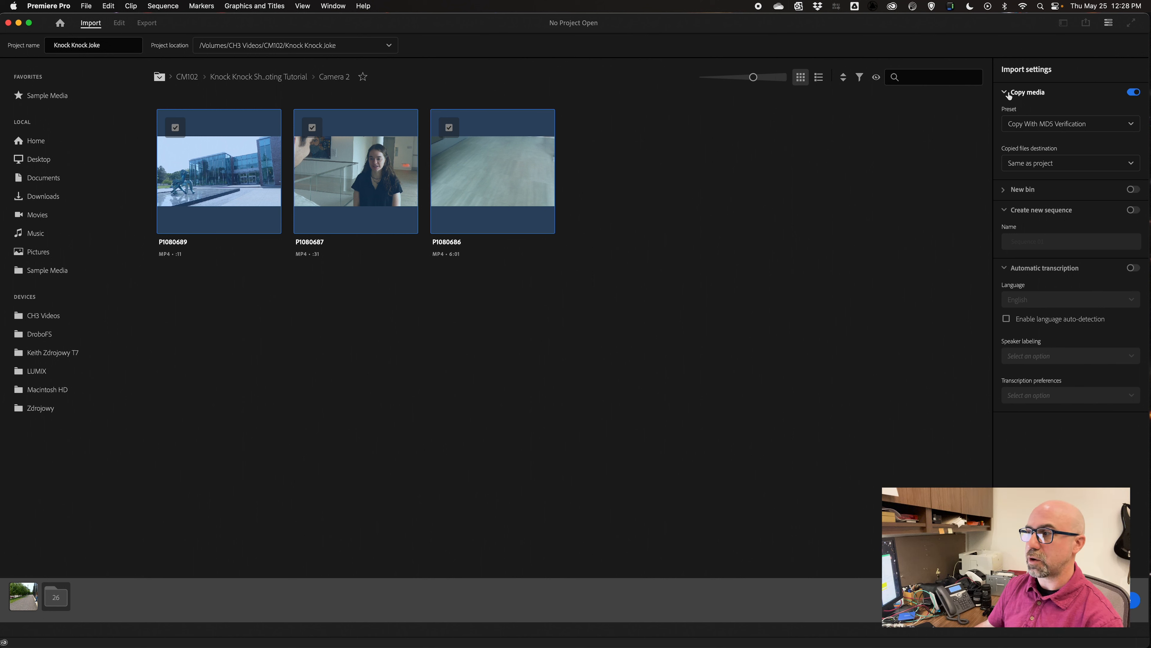
click(1132, 92)
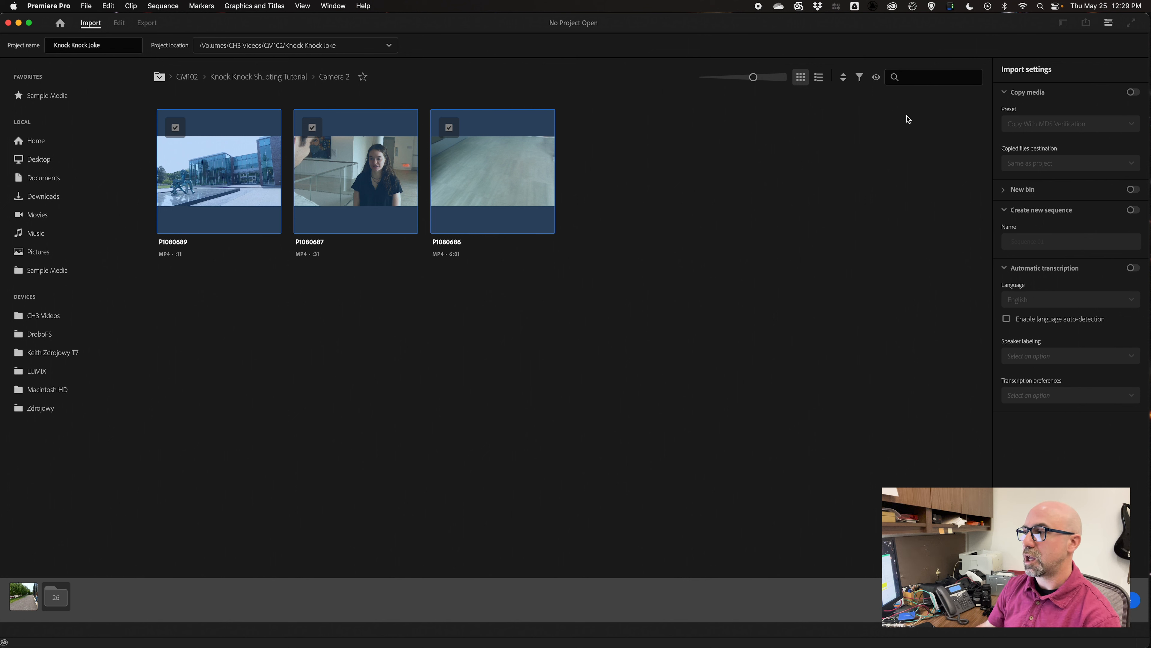
click(1134, 93)
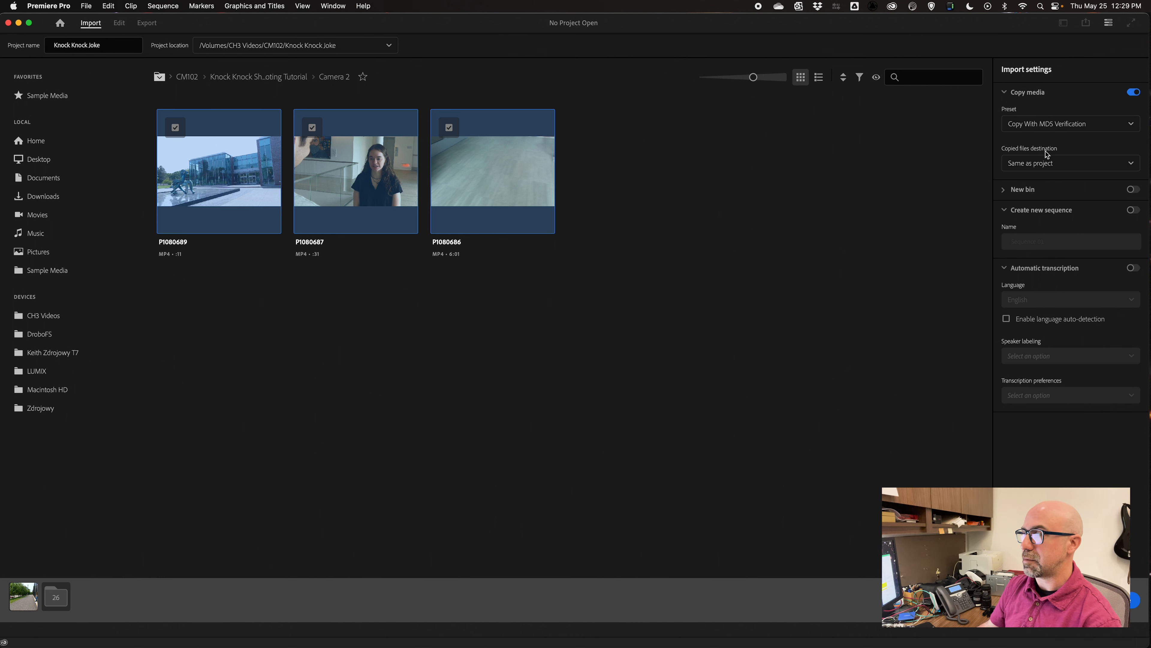
click(1049, 168)
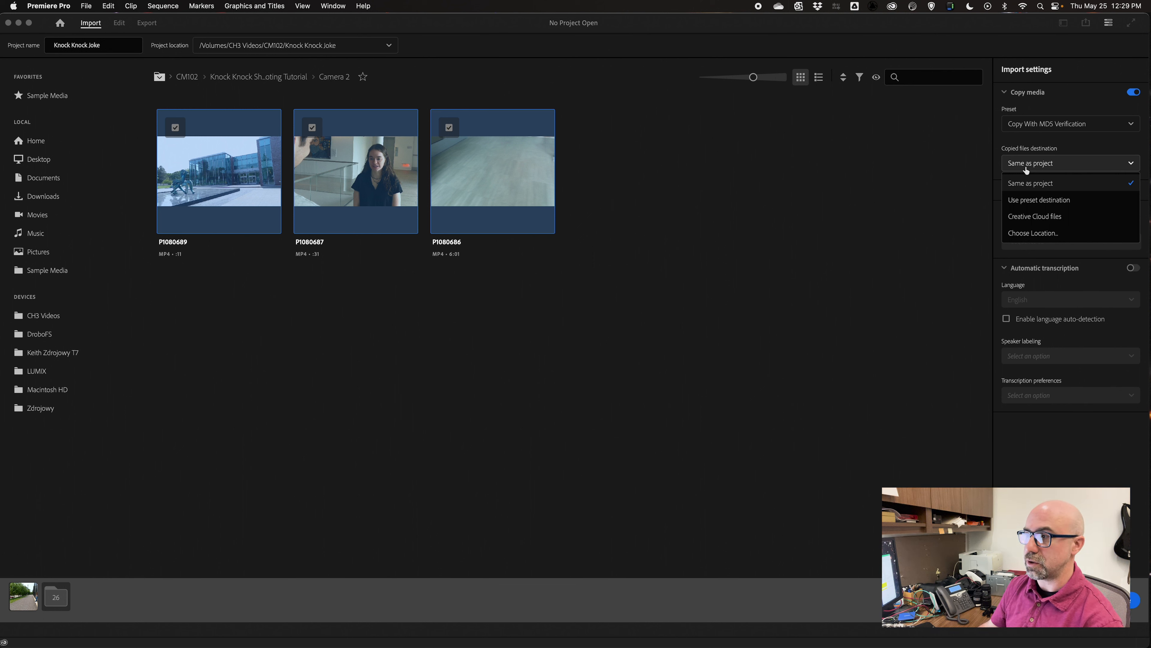
click(980, 169)
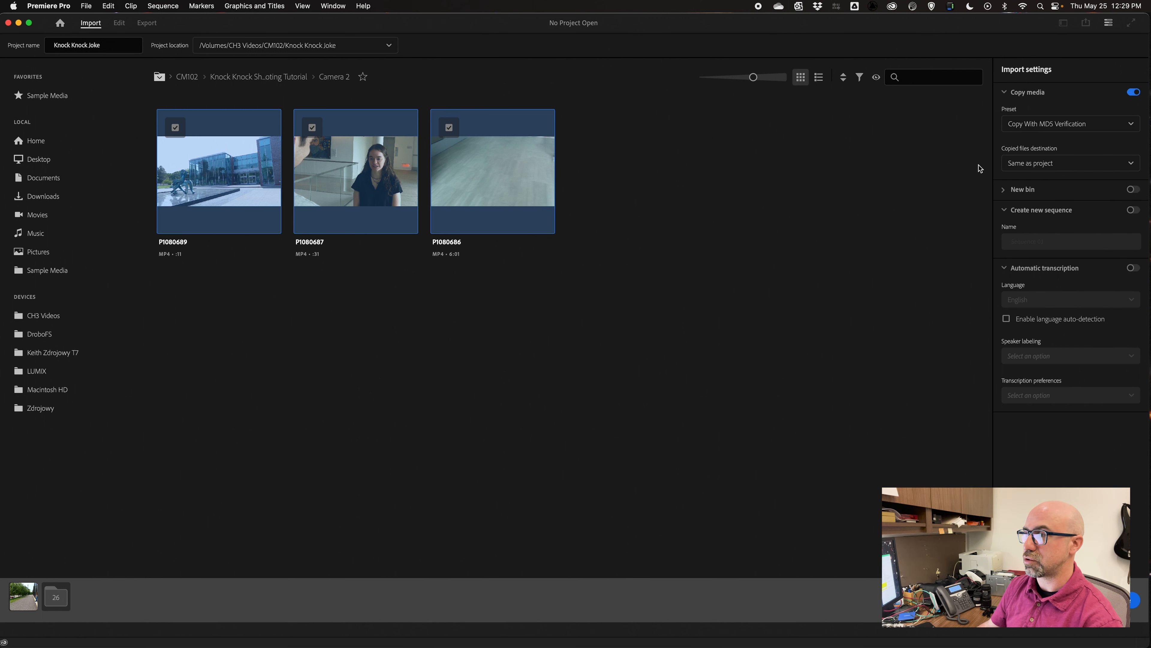
click(1102, 130)
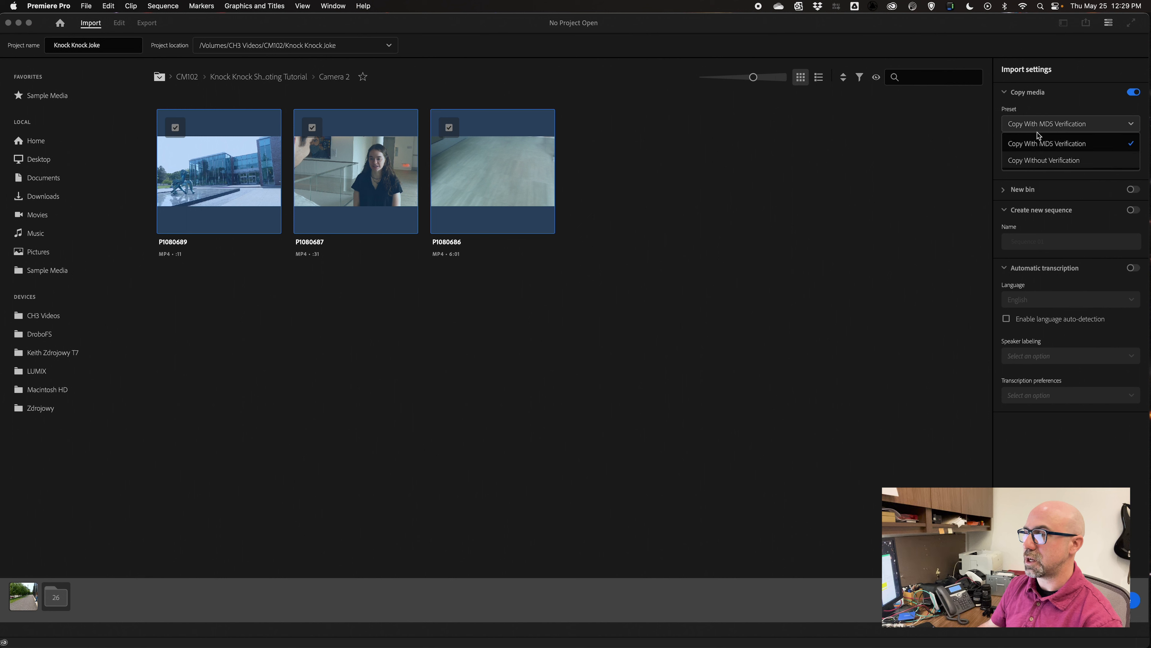
click(1045, 133)
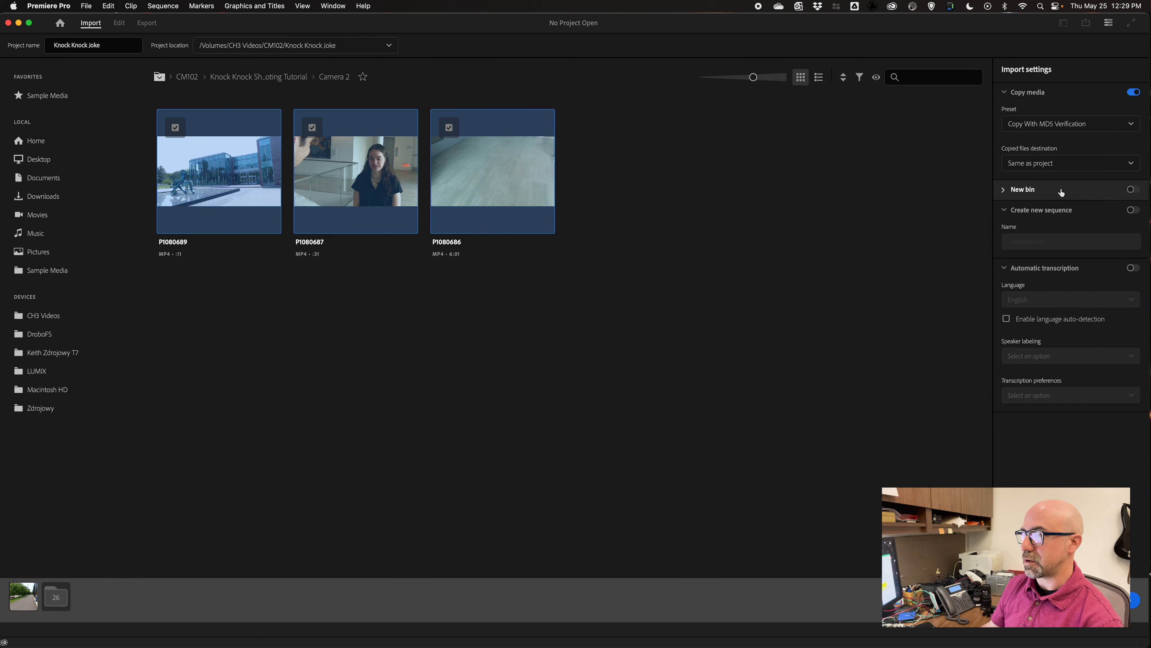
Step: Check the New bin import settings and collapse the Create new sequence settings
click(1004, 193)
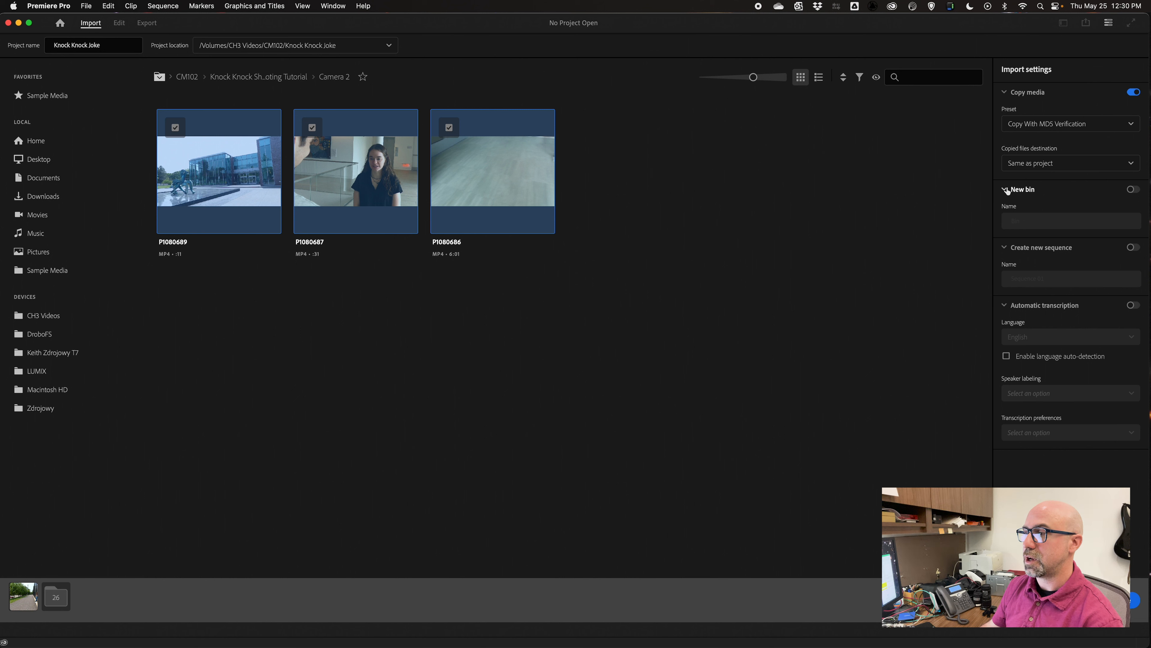
click(1004, 191)
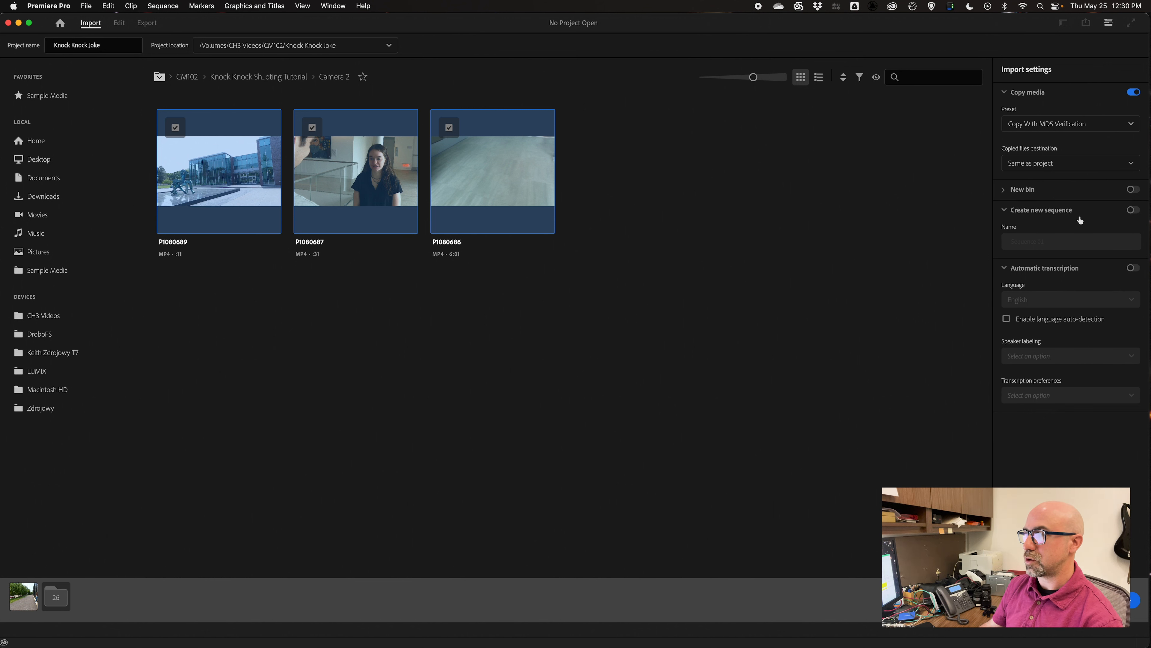
click(1004, 210)
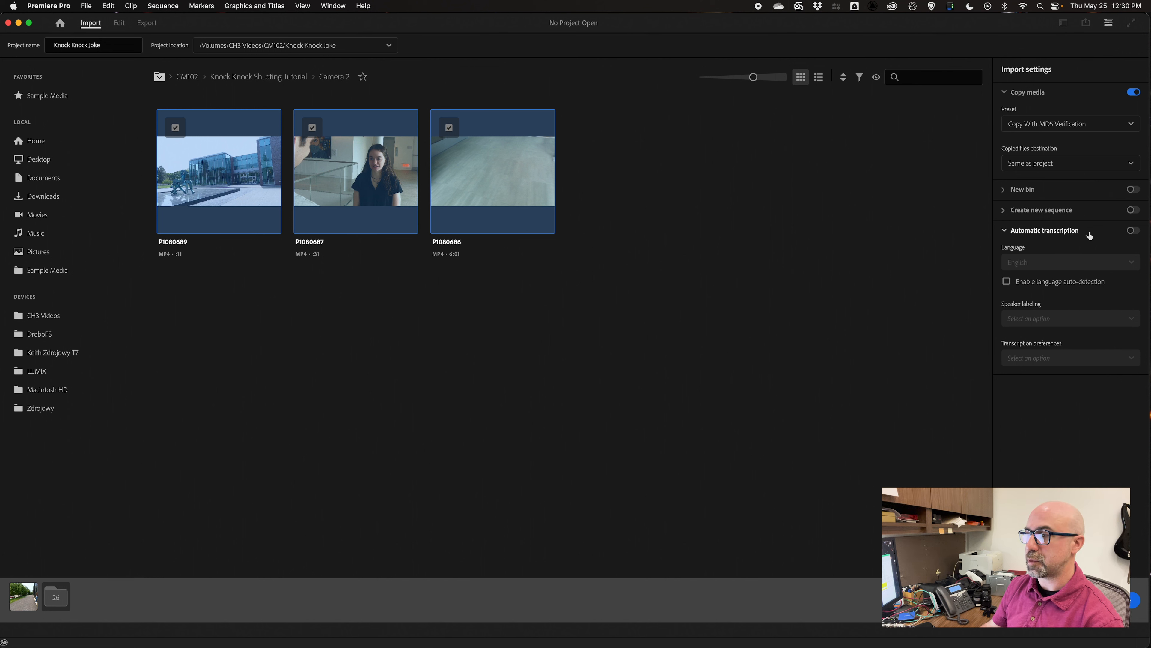
Step: Enable automatic transcription with separate speakers for all imported clips, and create the project
click(1133, 231)
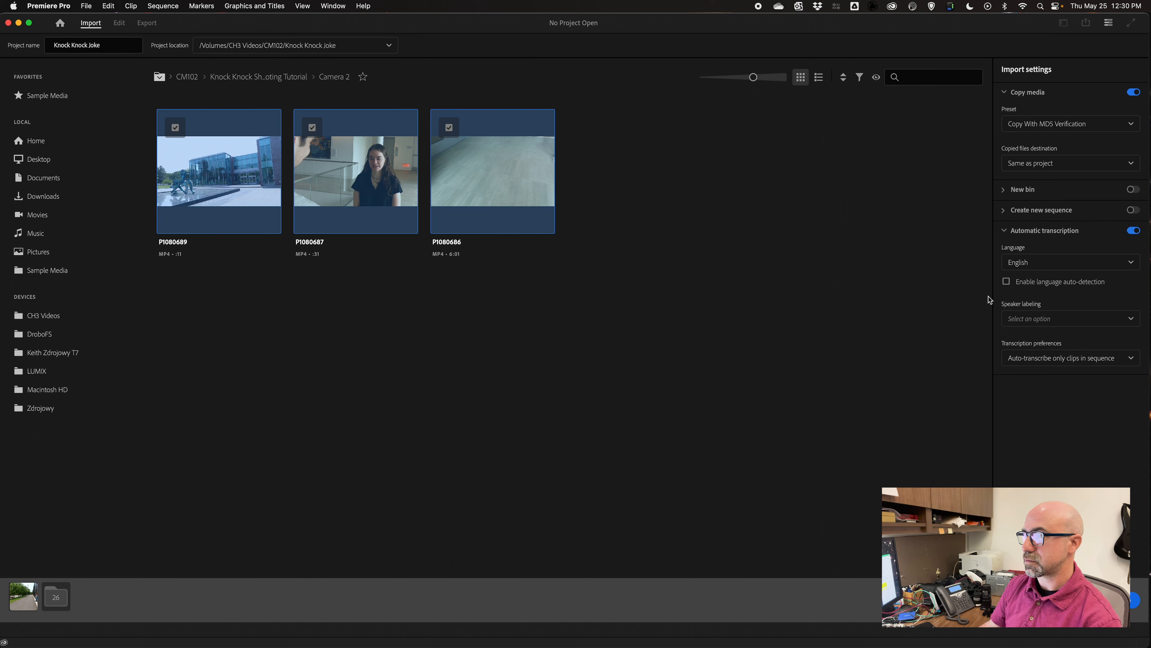
click(1060, 320)
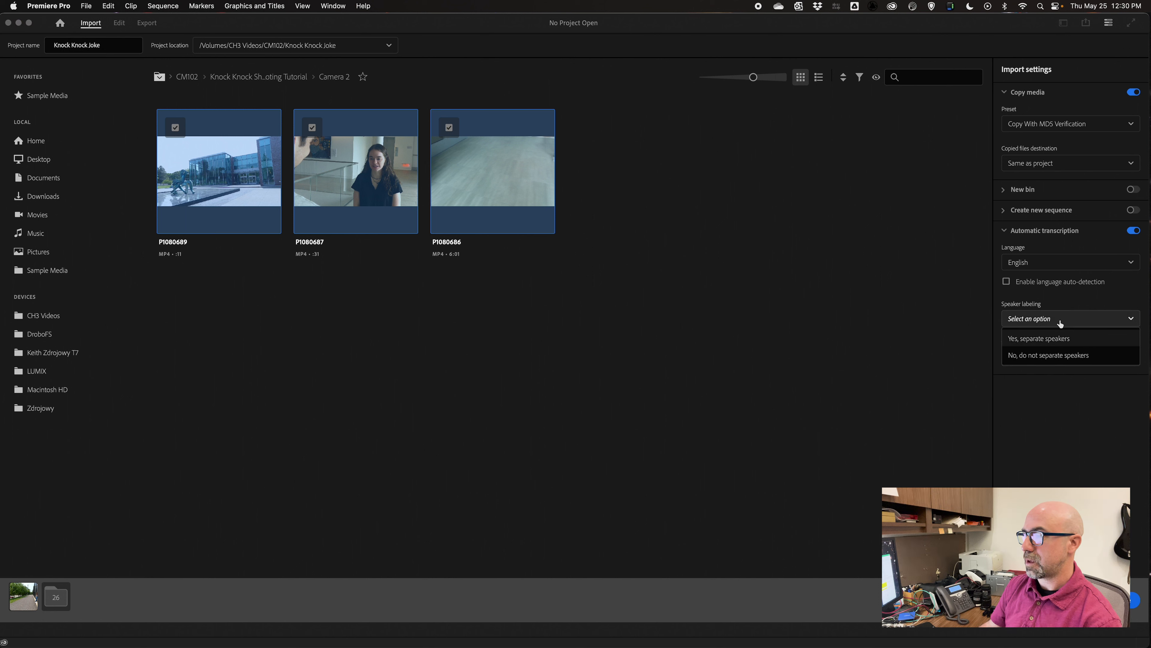
click(1021, 338)
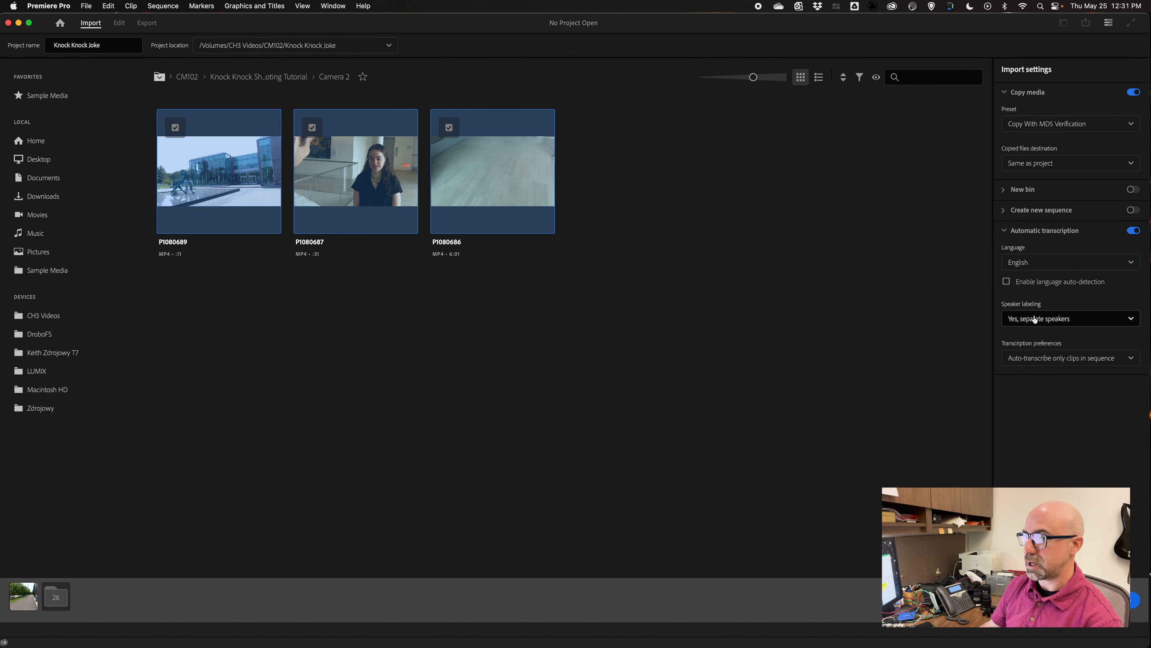
click(1093, 362)
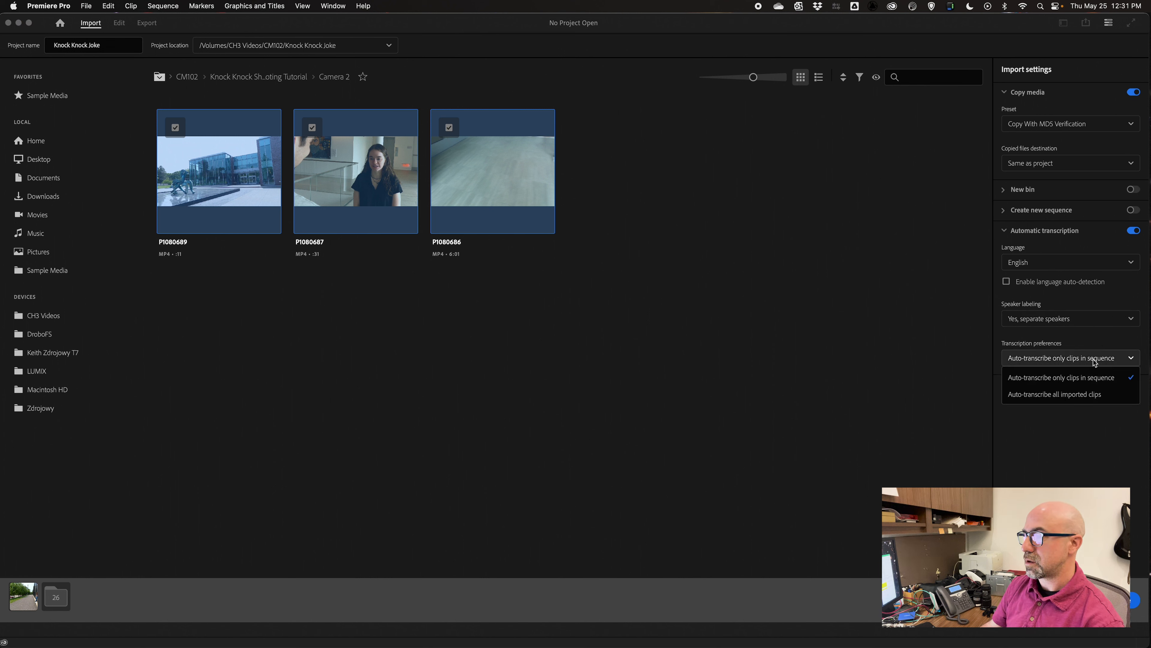
click(1038, 395)
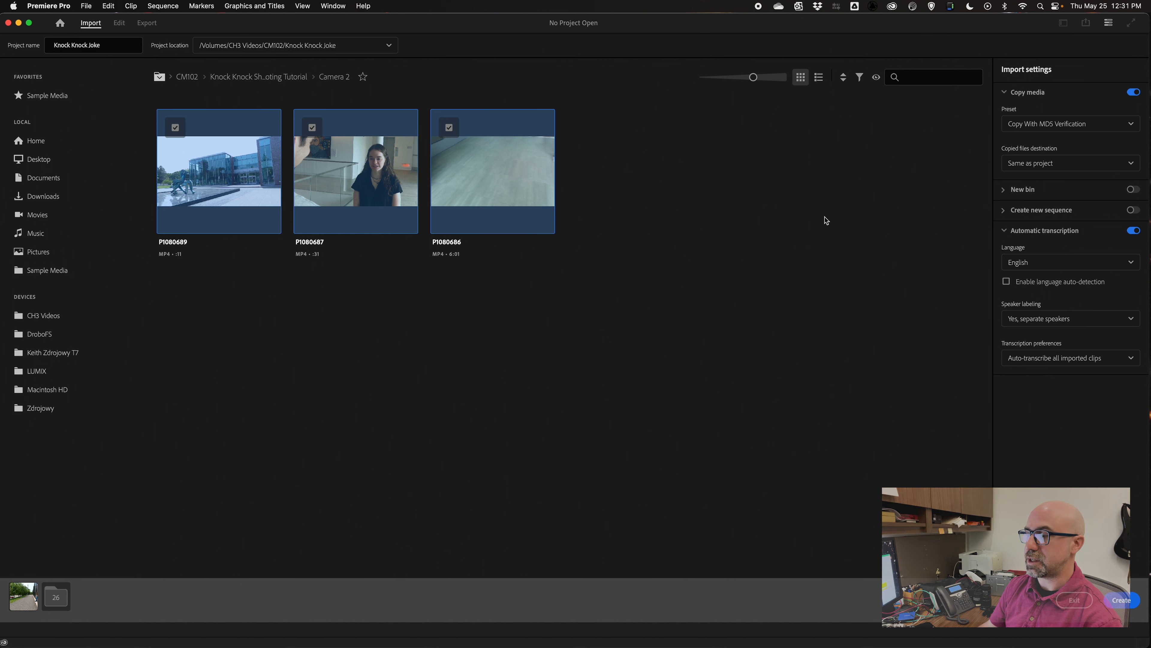
click(1123, 601)
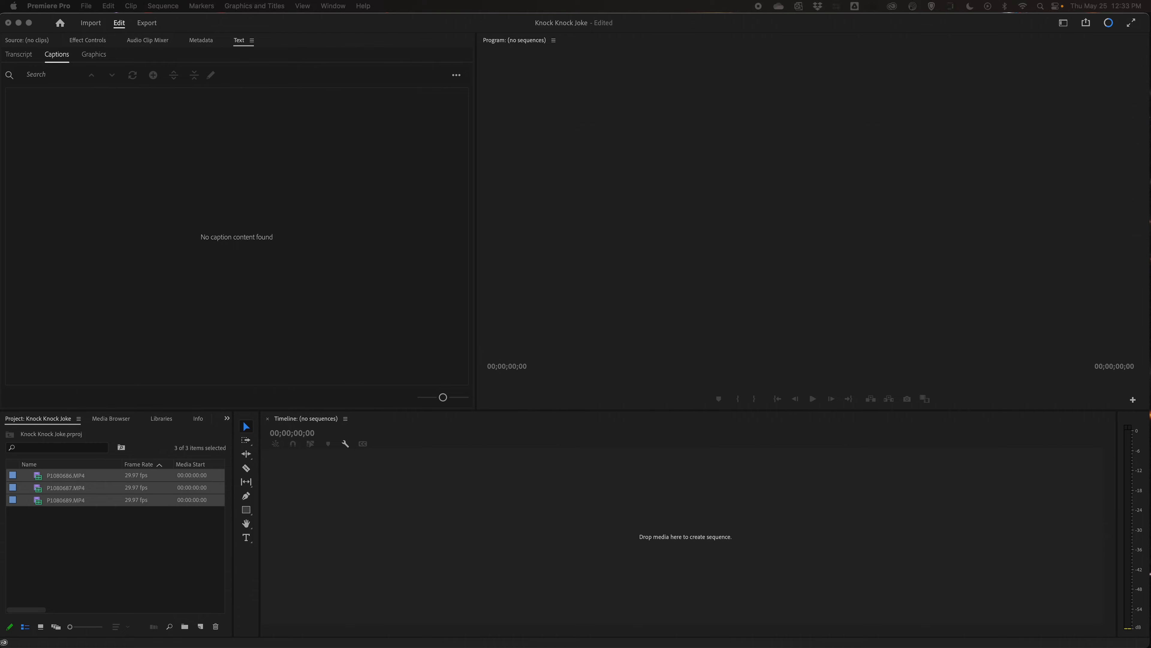
Step: Return from Media Encoder to the Knock Knock Joke project in Premiere Pro and display the Source monitor
drag(545, 102, 499, 102)
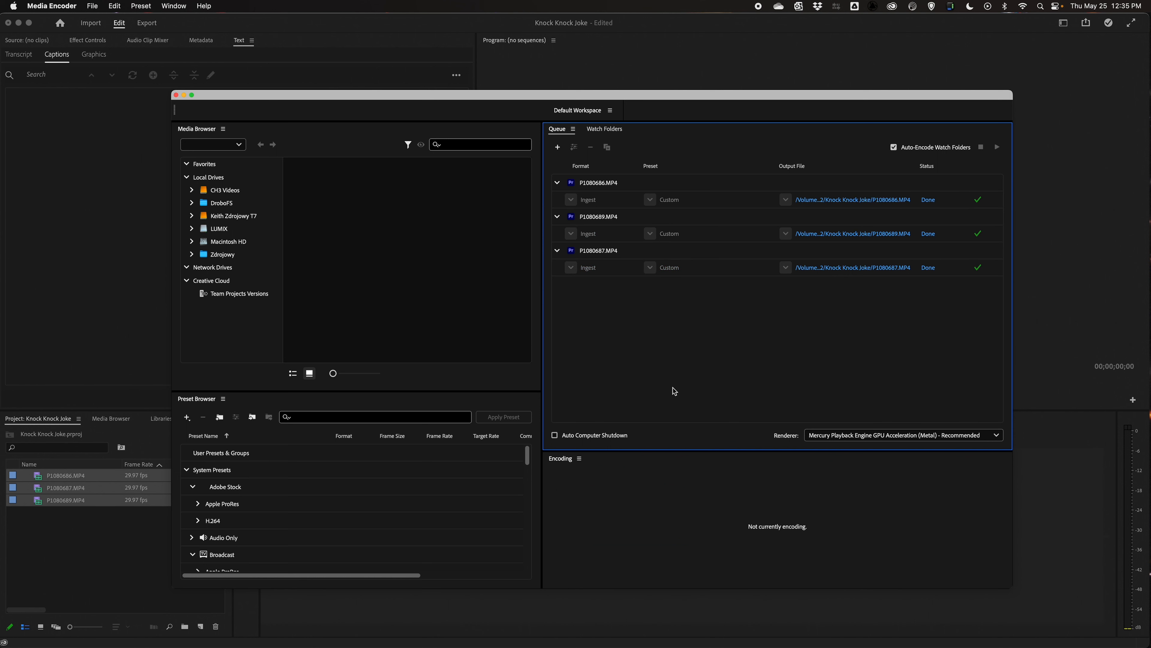
click(83, 212)
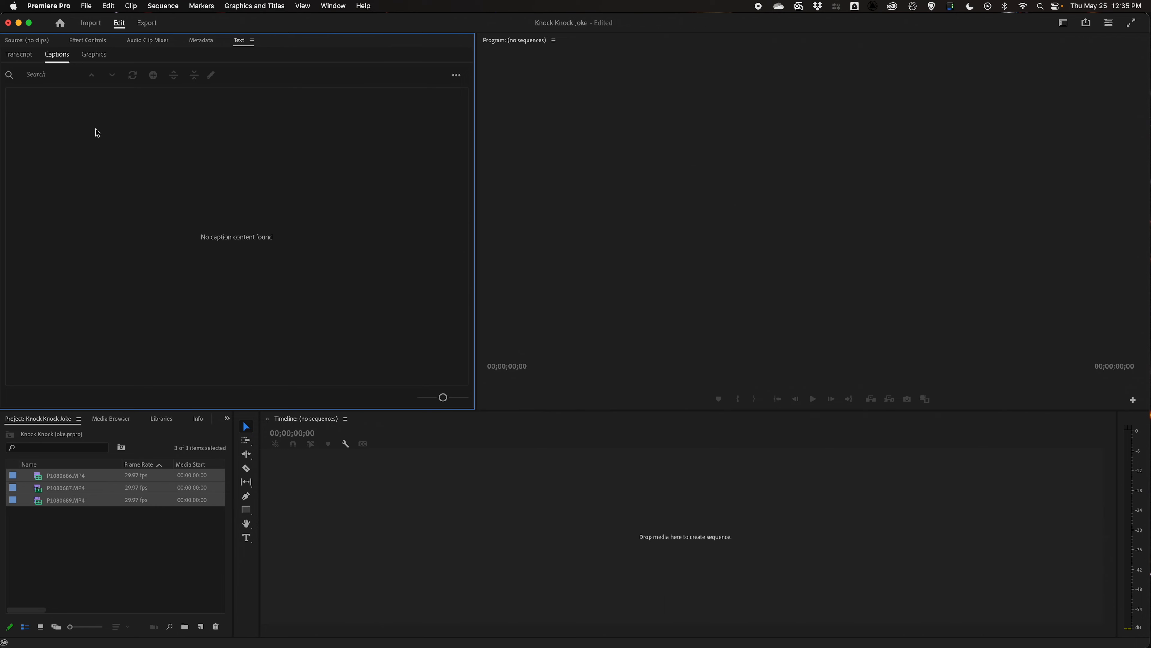
click(27, 41)
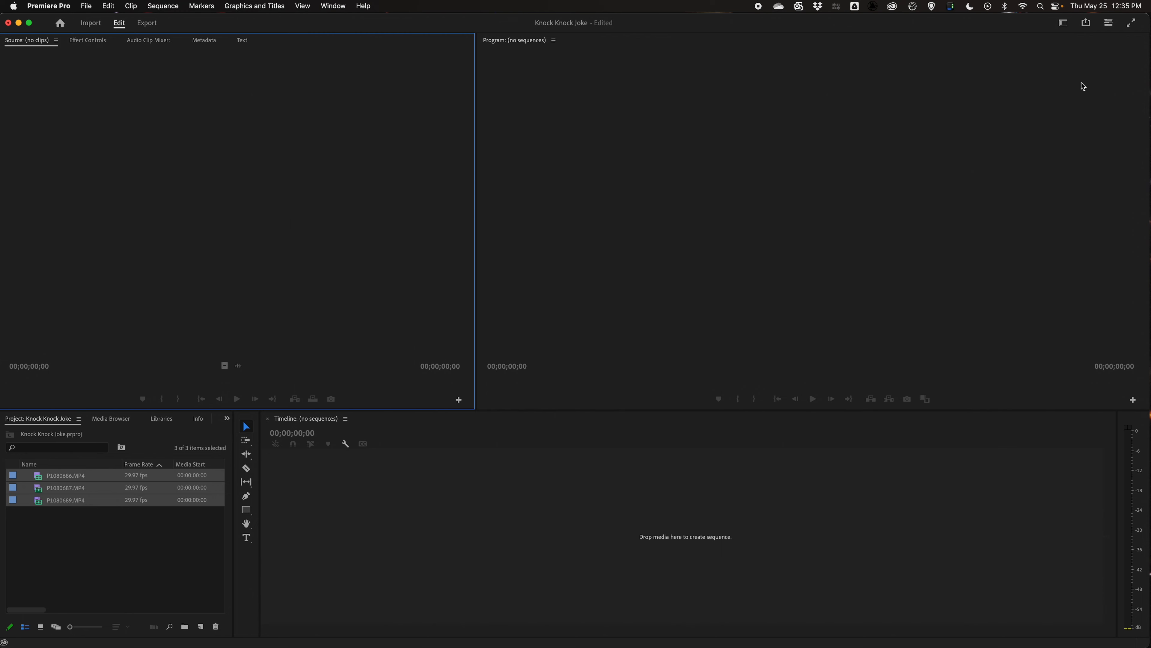
Step: Look at the Learning workspace and the Info panel, and display the project's clip list again
click(1064, 23)
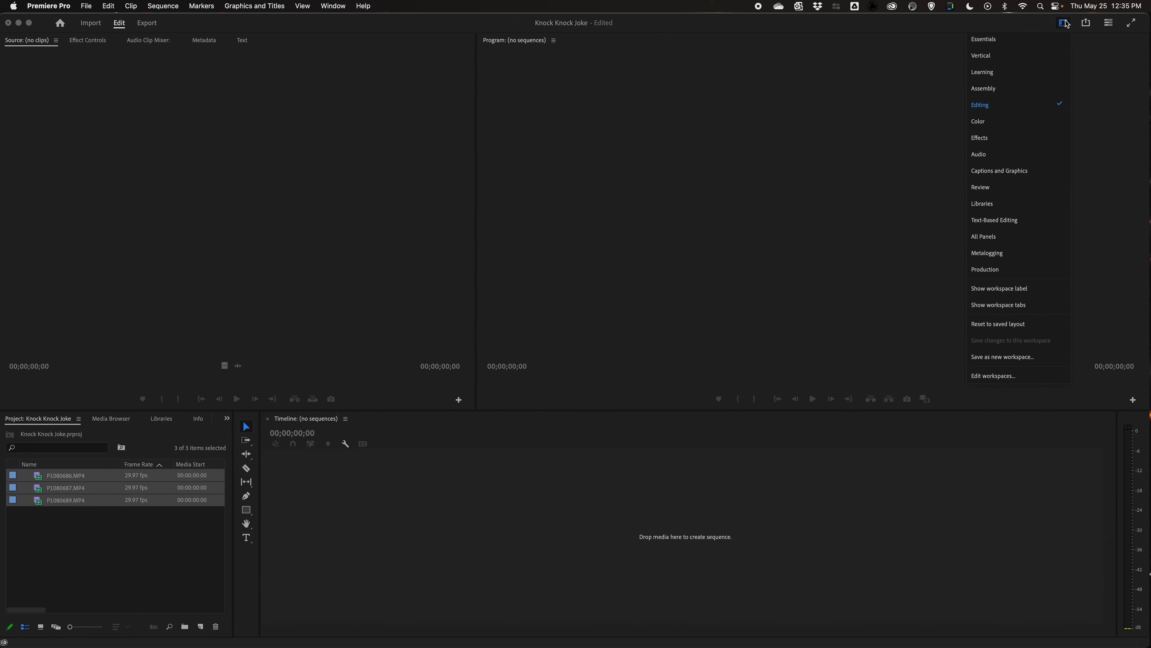
click(1006, 71)
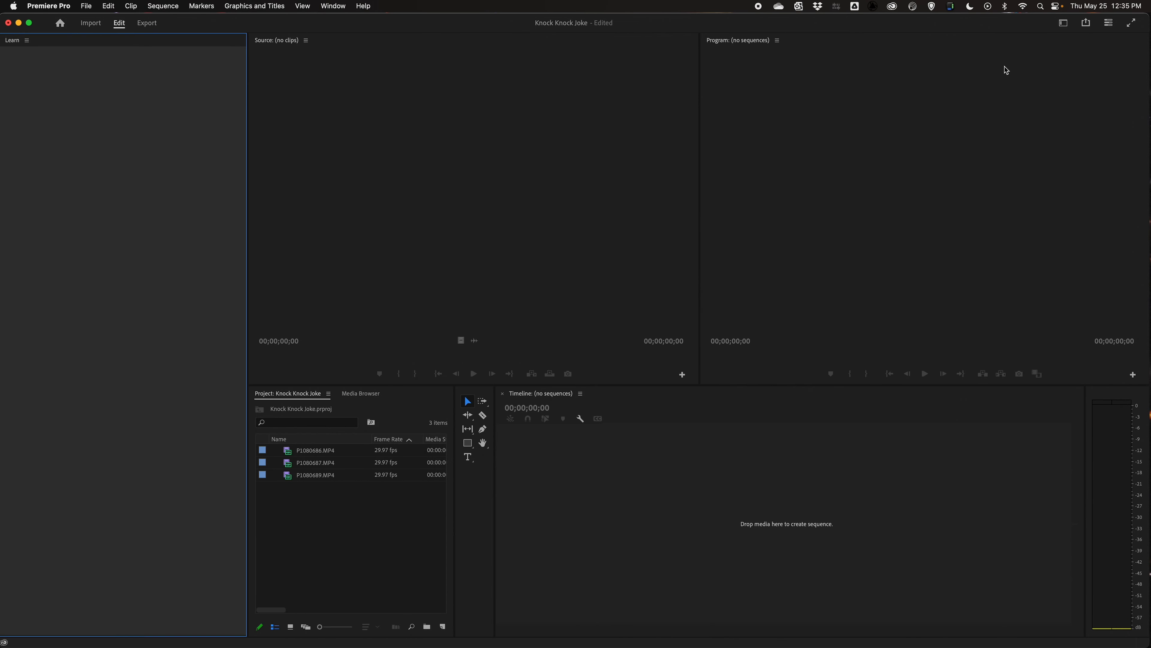
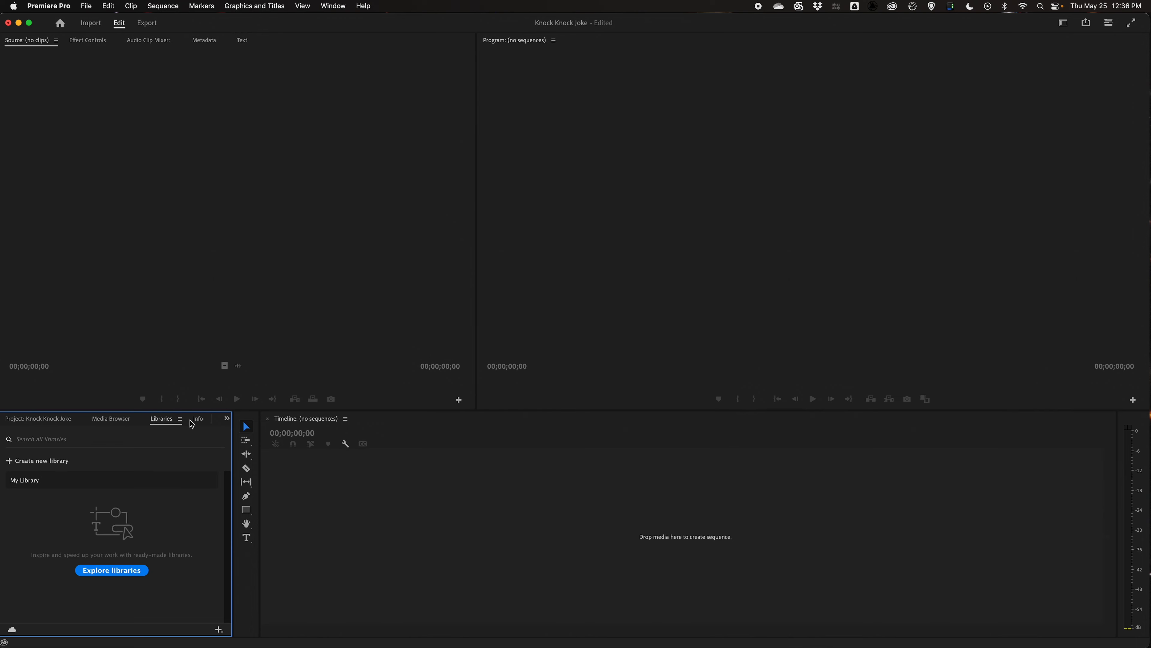
click(197, 420)
click(227, 419)
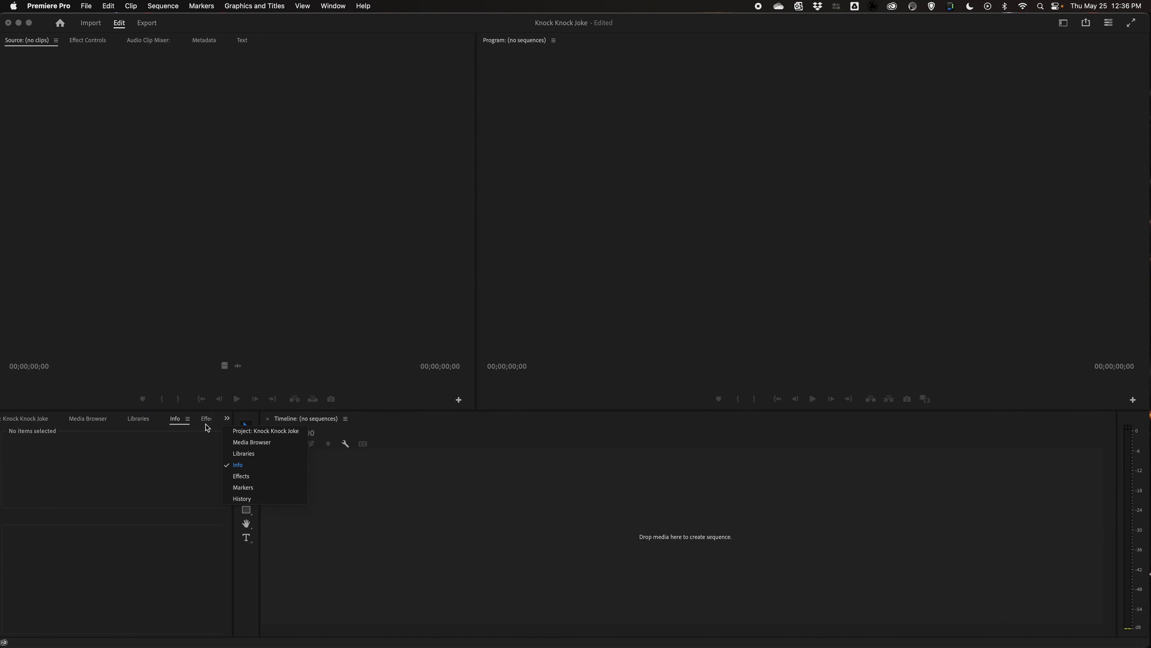
click(239, 433)
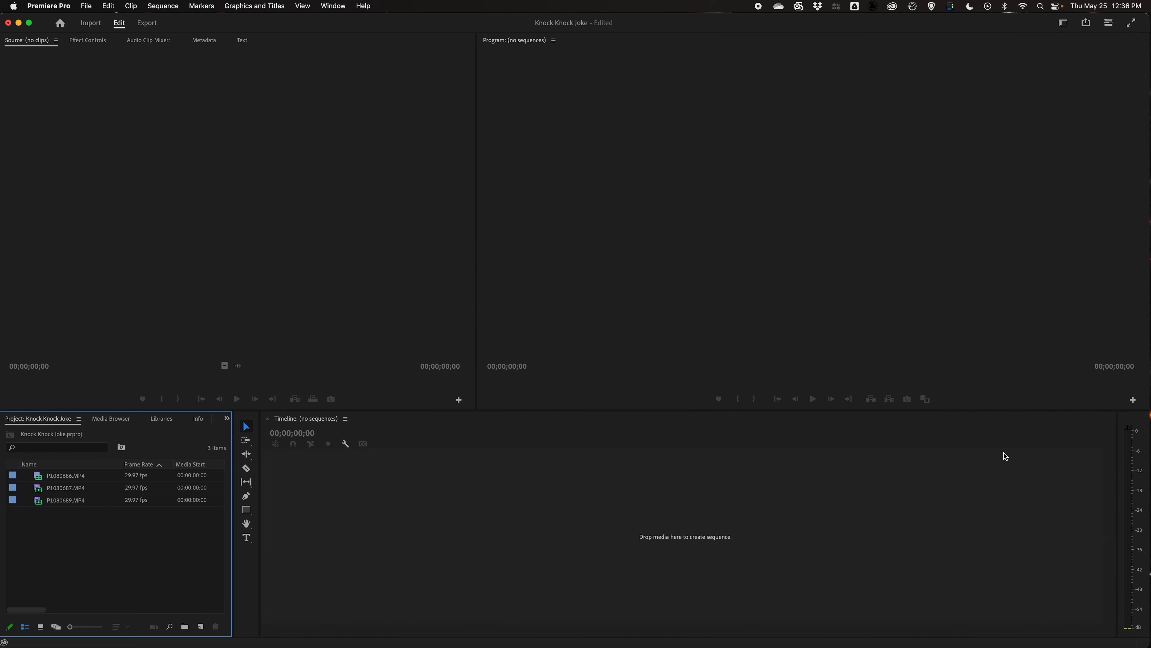
Step: Open clip P1080686.MP4 in the Source monitor and scrub through its footage
click(39, 480)
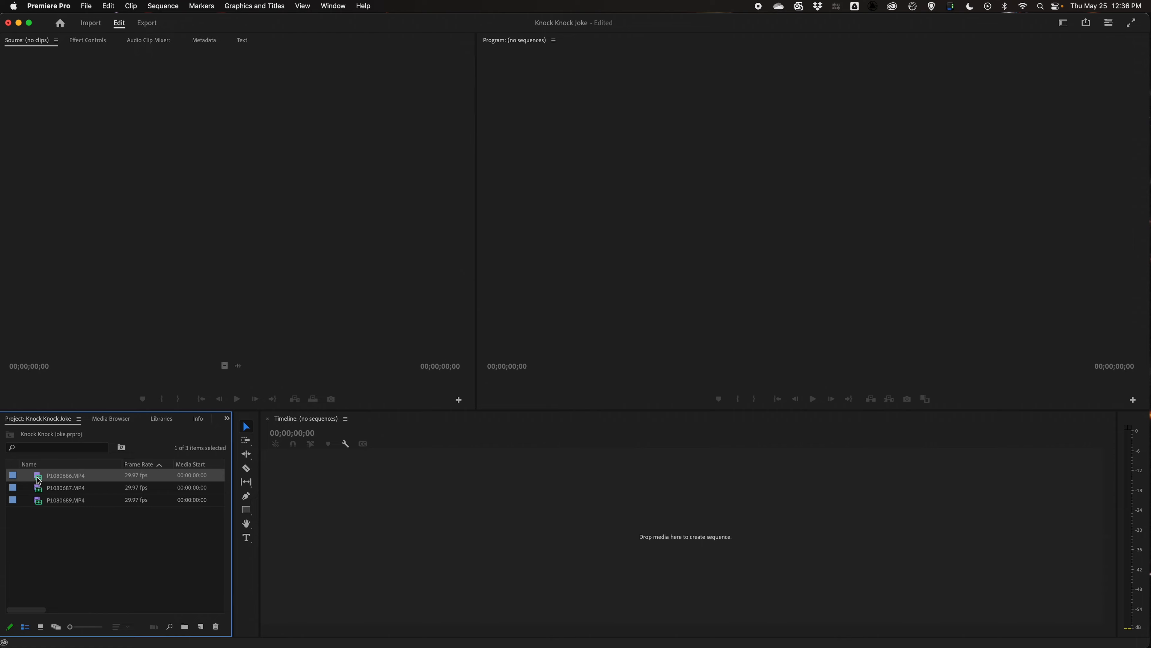
double_click(39, 480)
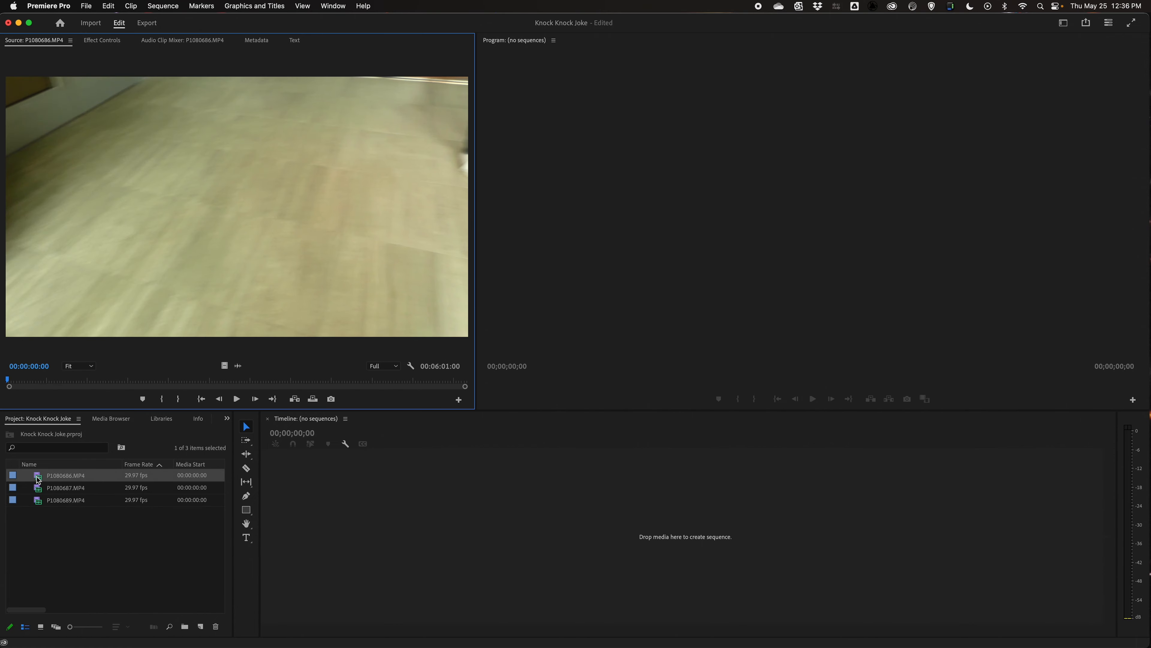
drag(33, 380, 180, 379)
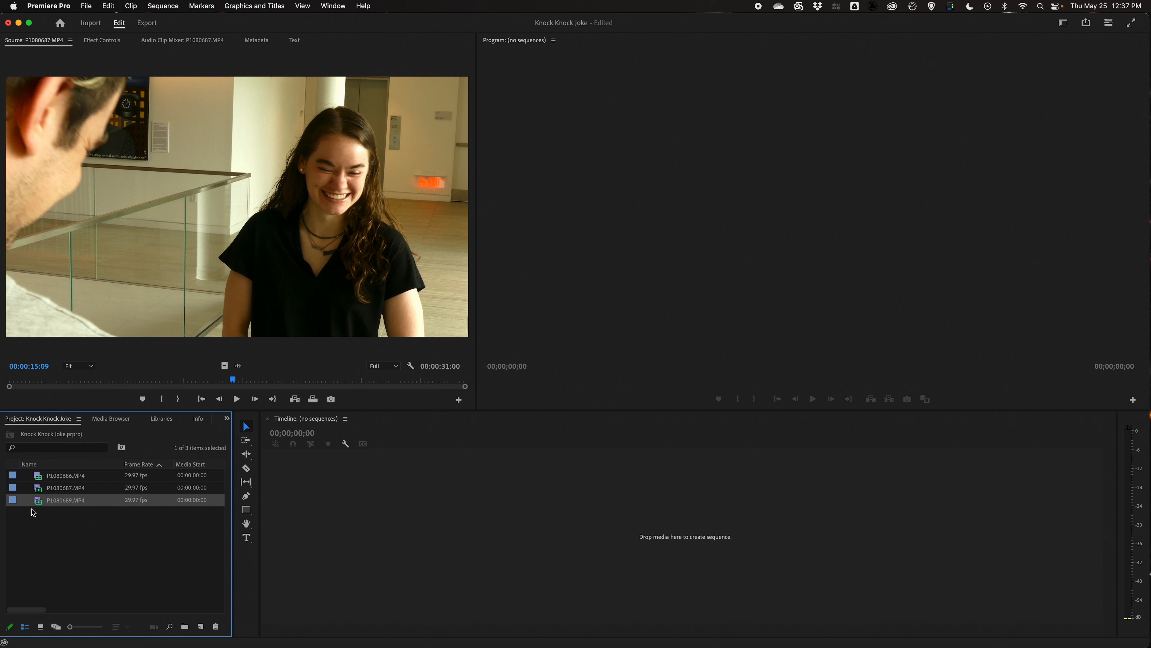
Step: Open clip P1080689.MP4 in the Source monitor and mark its In point at 00:00:02:29 and Out point at 00:00:06:01
double_click(38, 501)
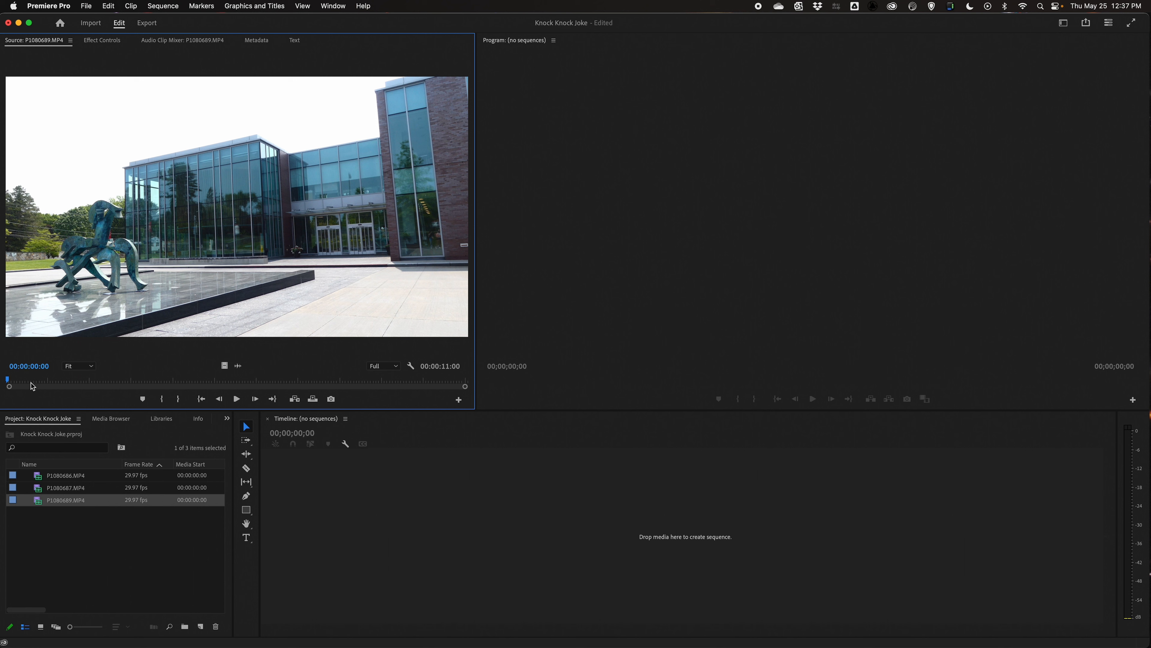
drag(42, 381, 97, 386)
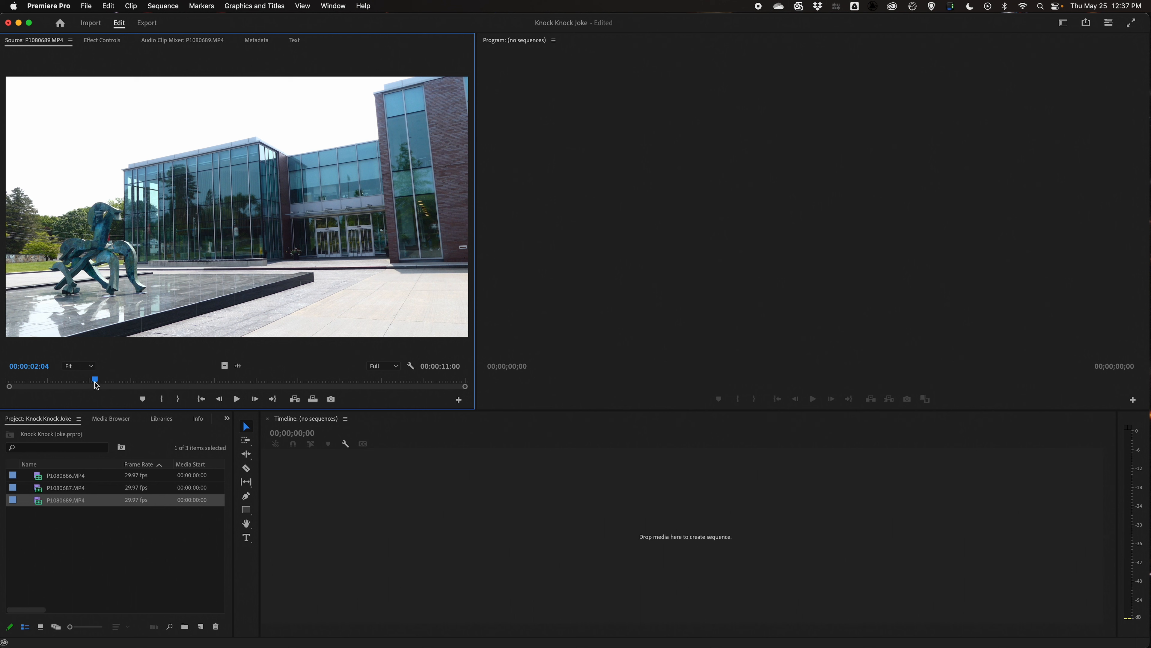
drag(97, 385, 132, 383)
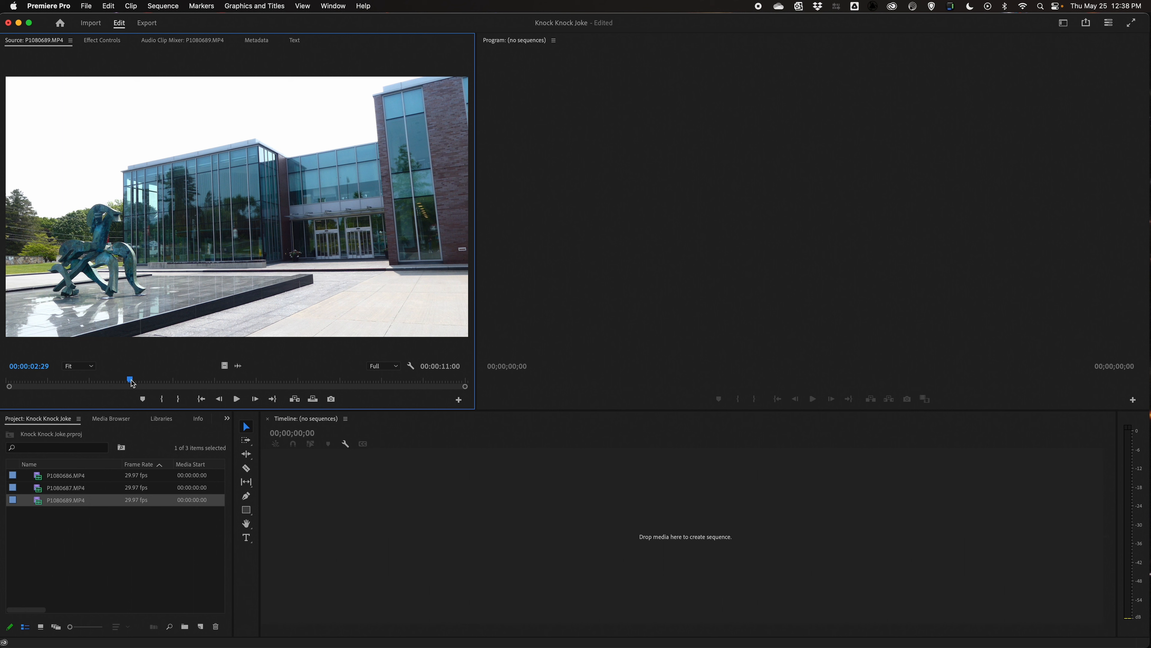
key(i)
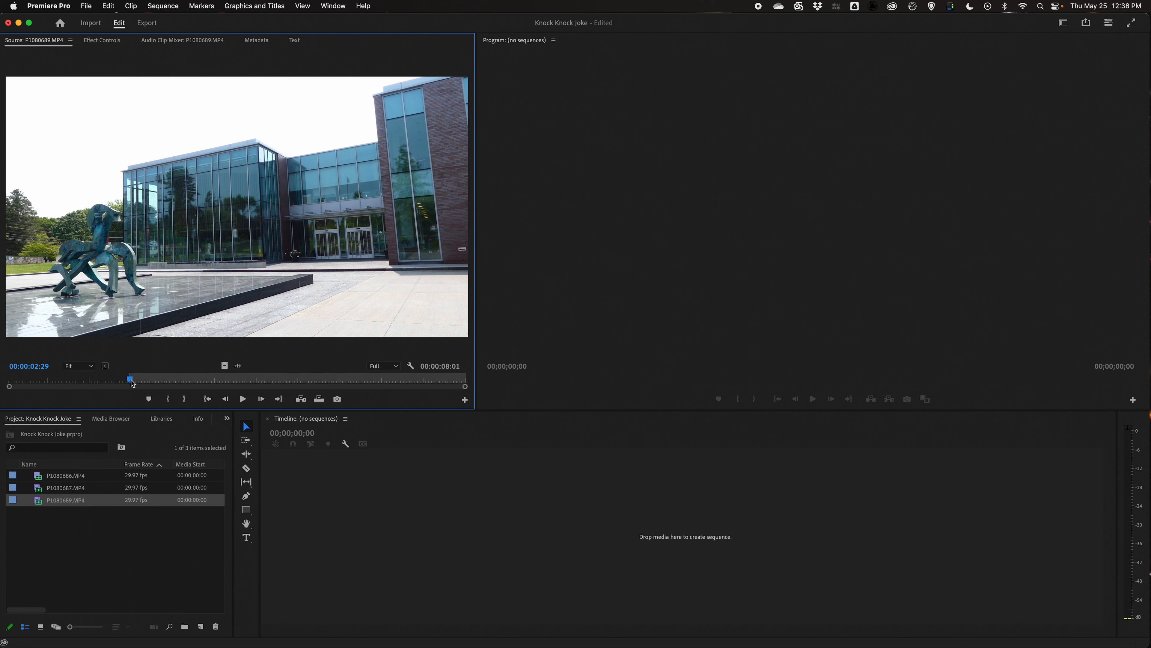
drag(131, 383, 259, 381)
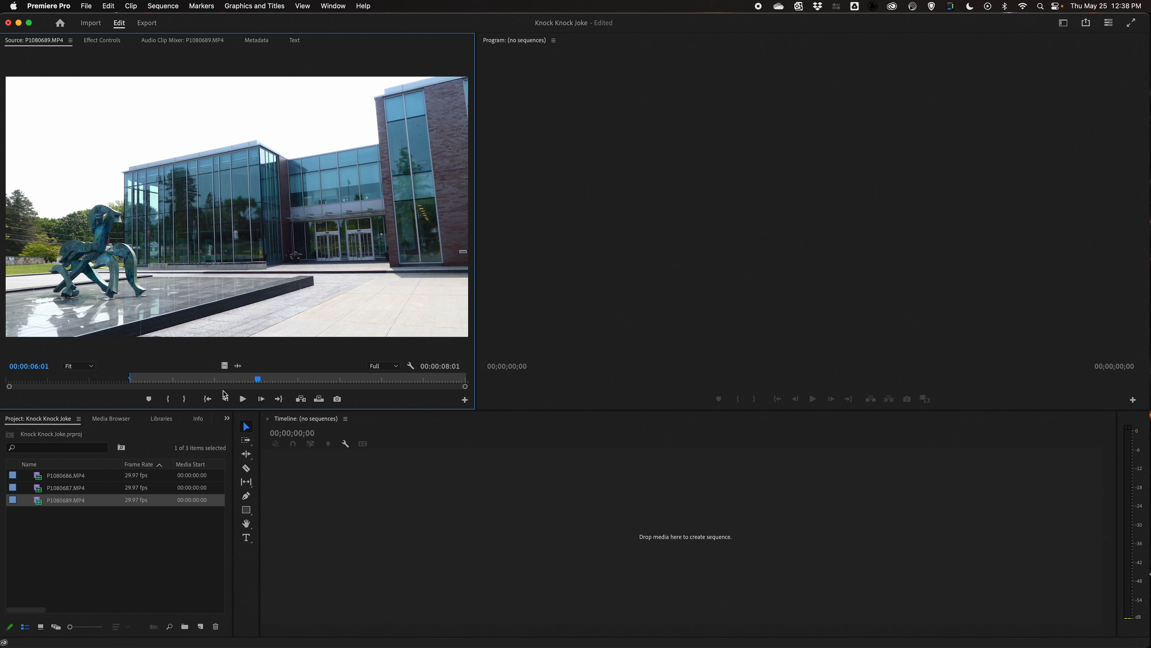
key(o)
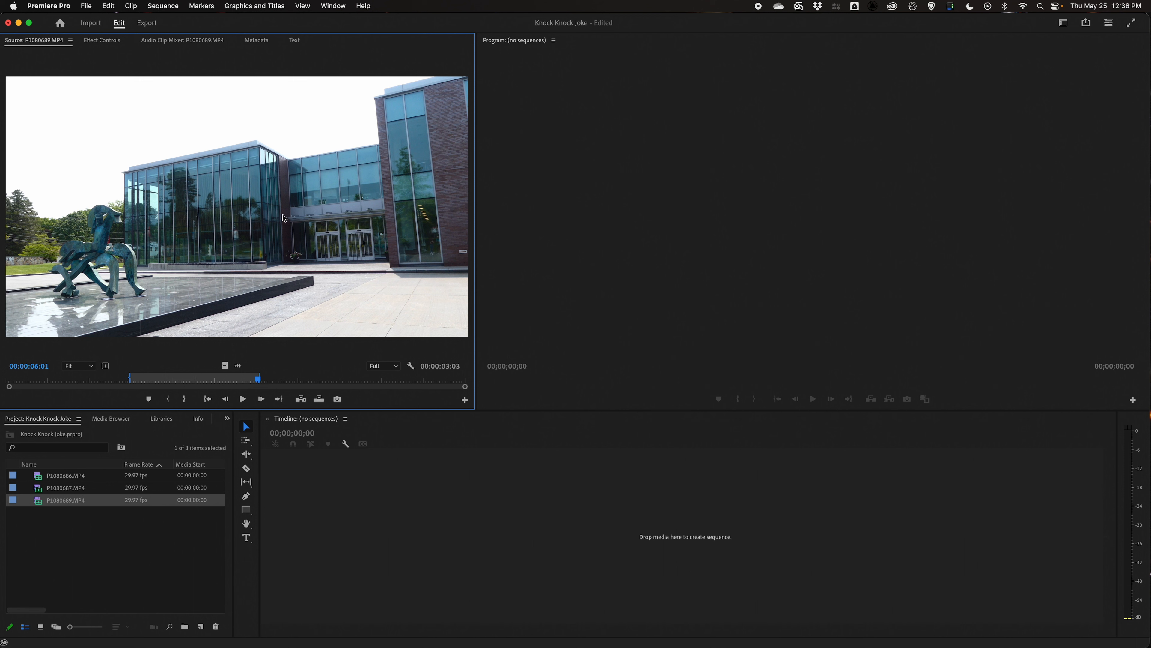
click(163, 6)
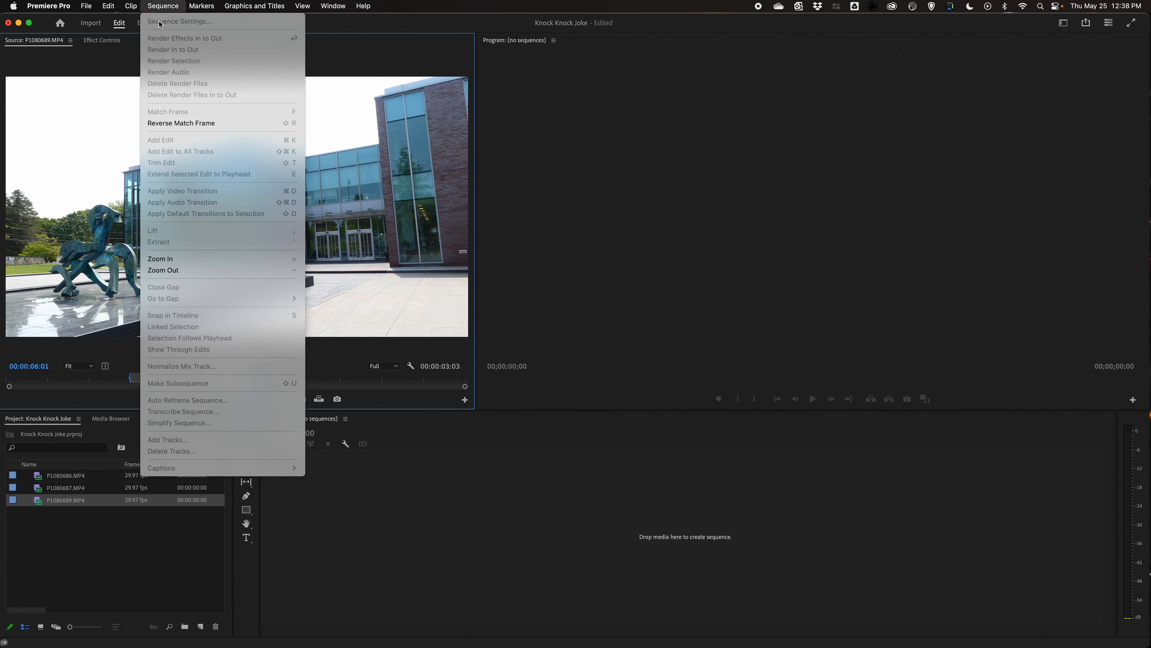
click(479, 548)
click(157, 6)
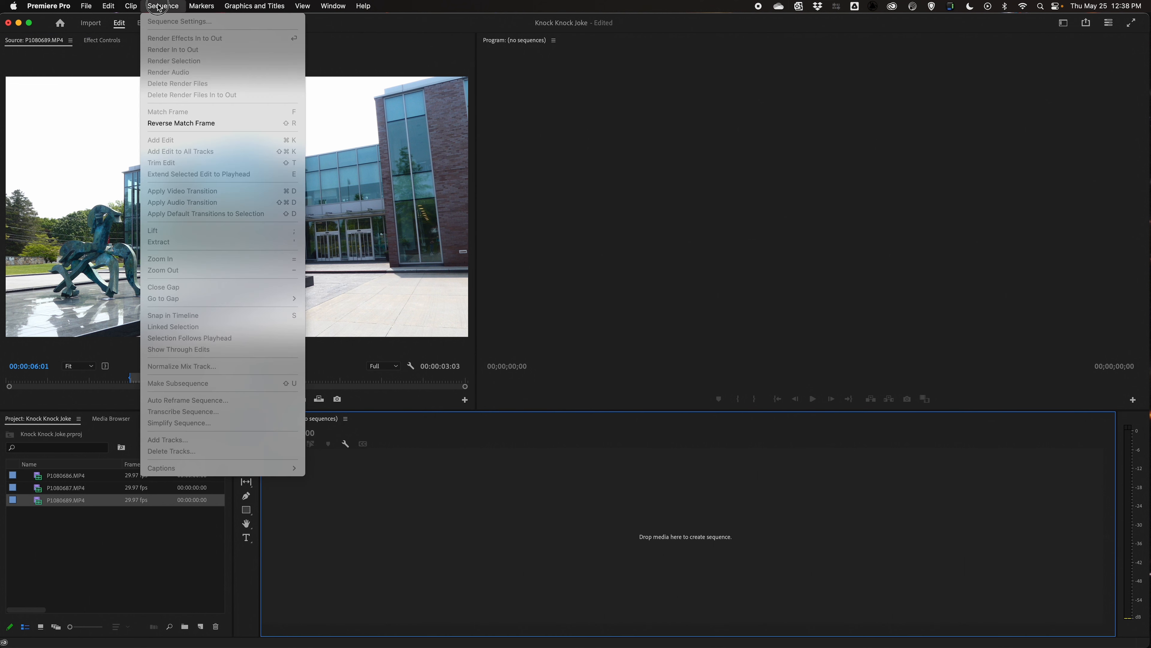
mouse_move(191, 21)
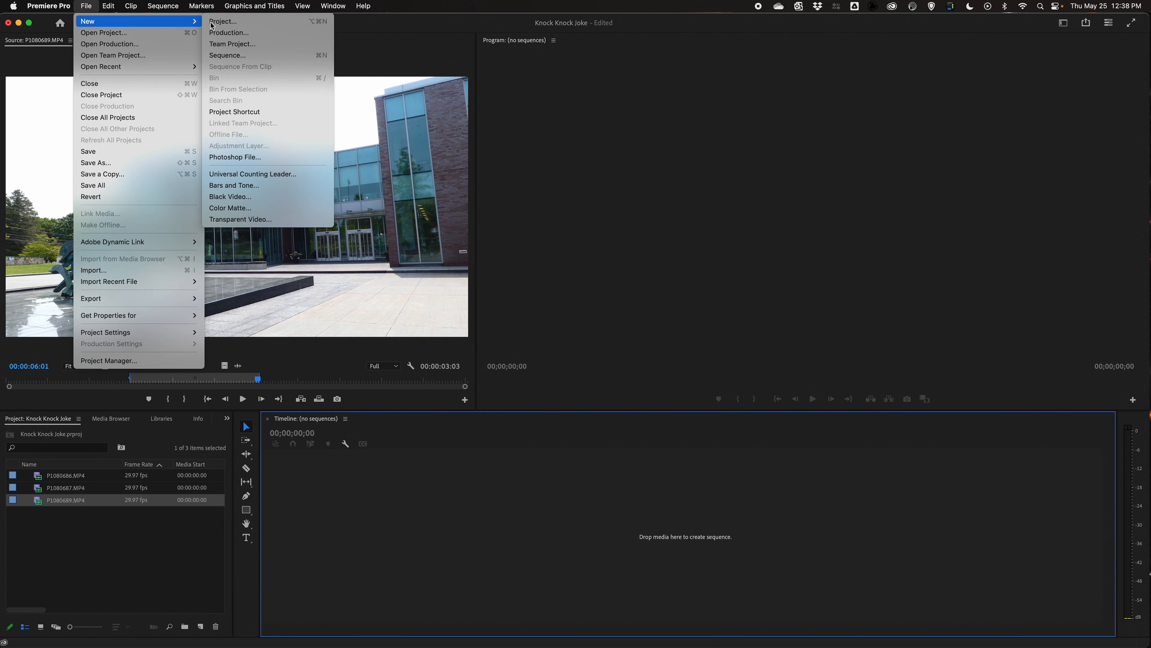
click(228, 55)
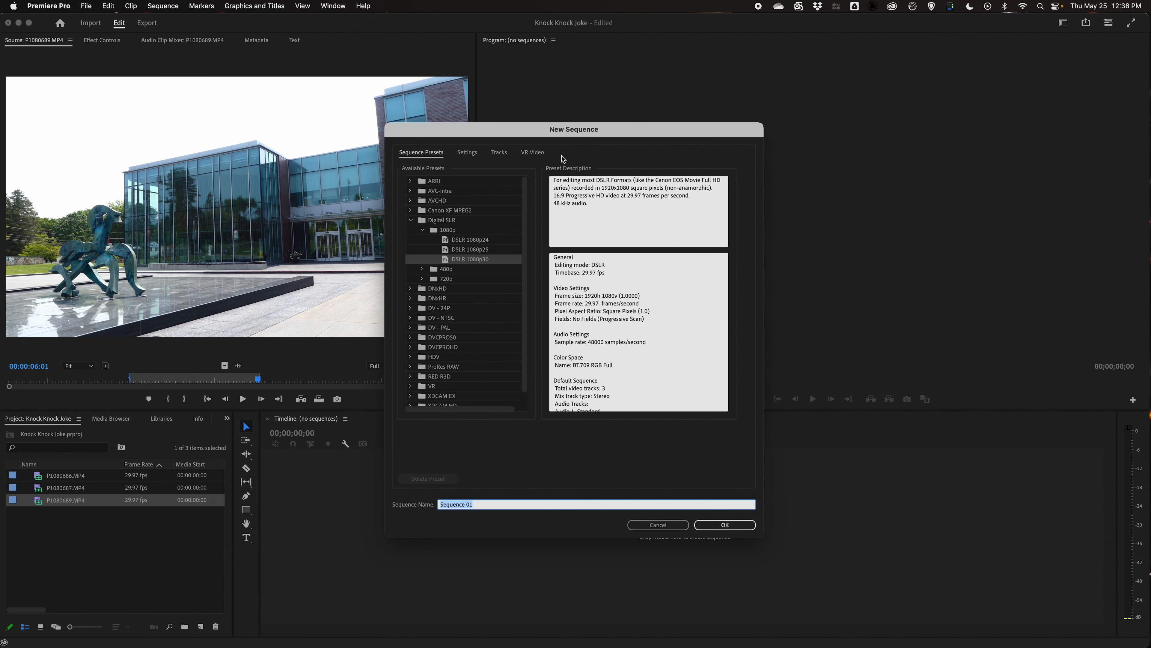
scroll(458, 245, down, 1)
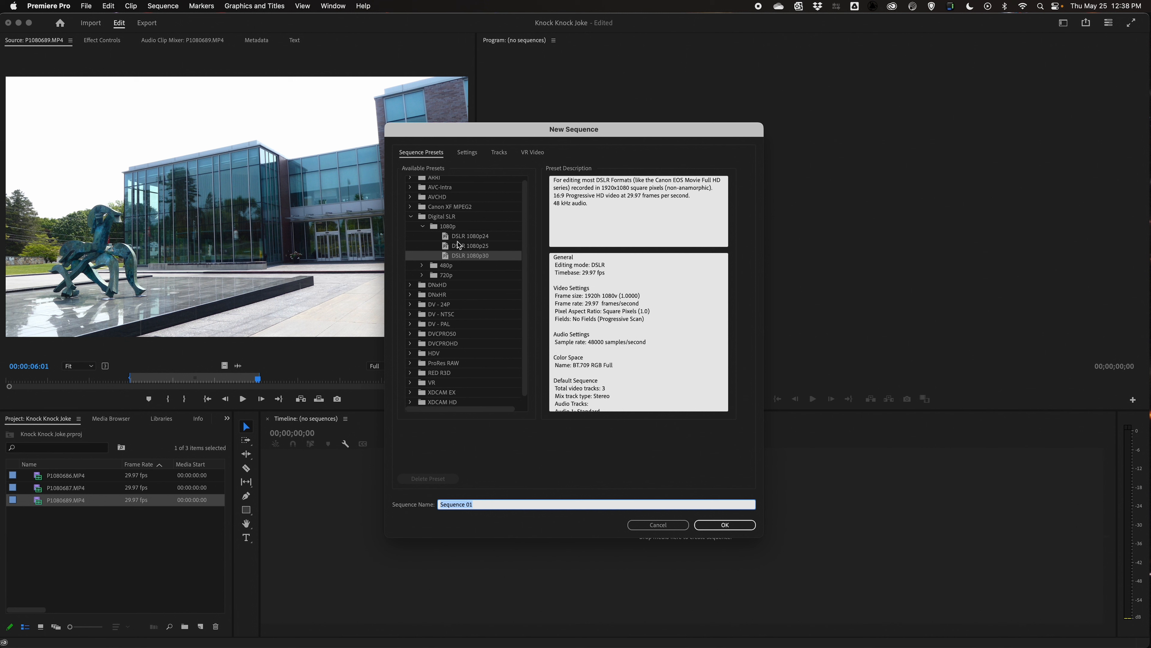
scroll(459, 245, up, 1)
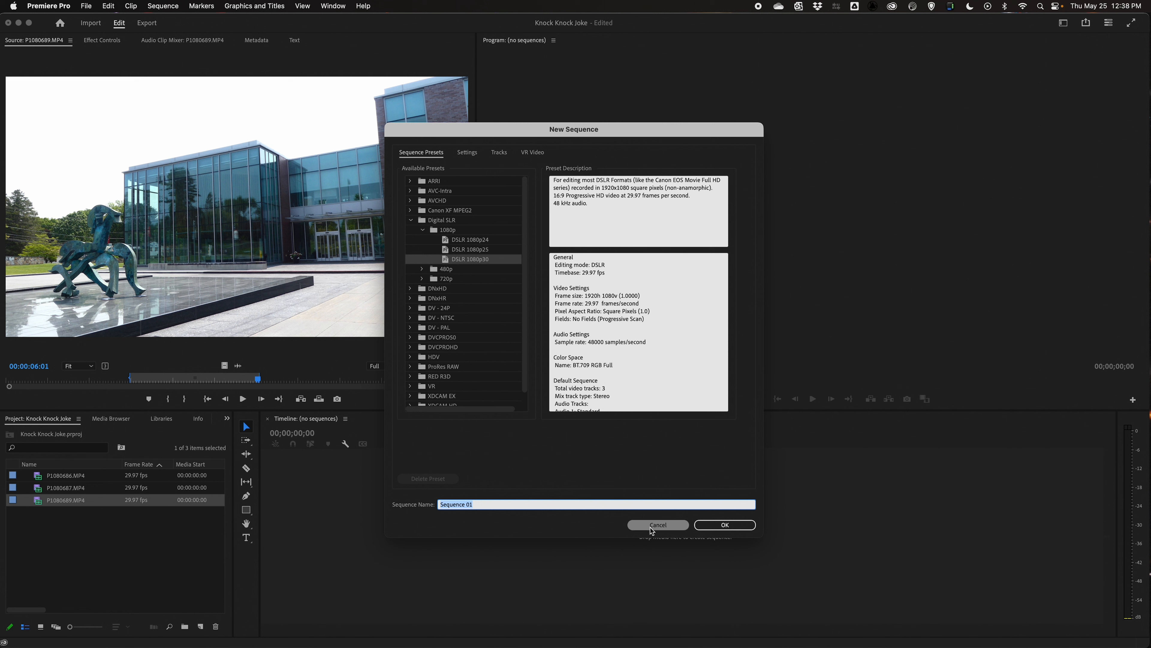
click(639, 526)
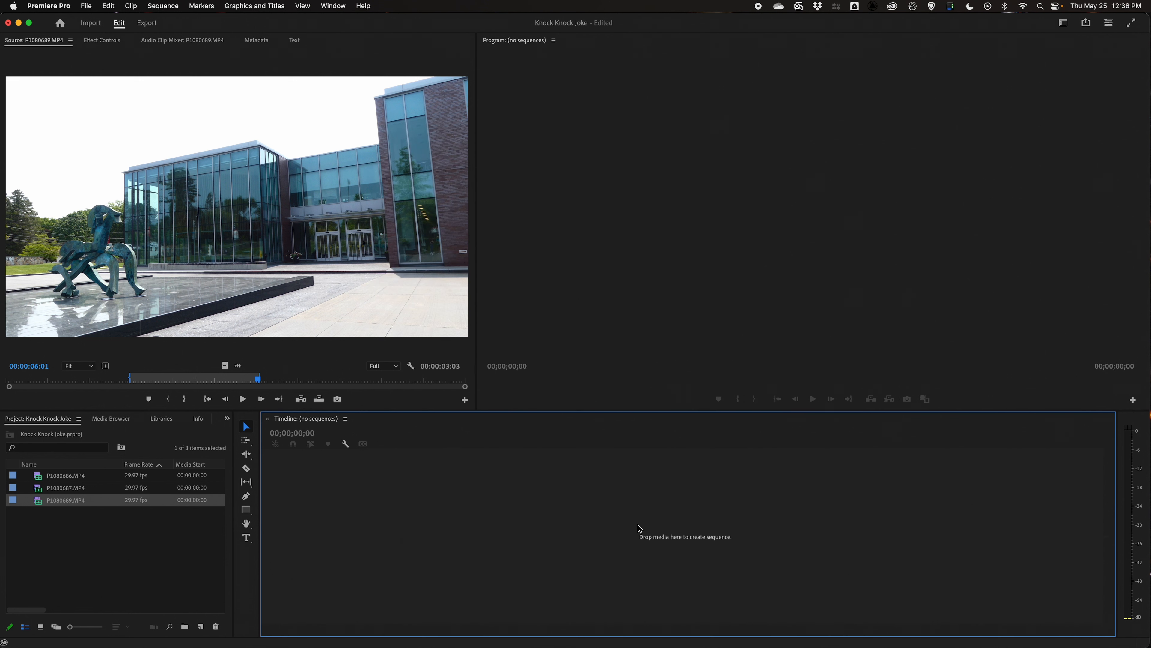
Step: Create a sequence from the marked range of P1080689.MP4 and rename the sequence Knock Knock Joke in the project
click(199, 209)
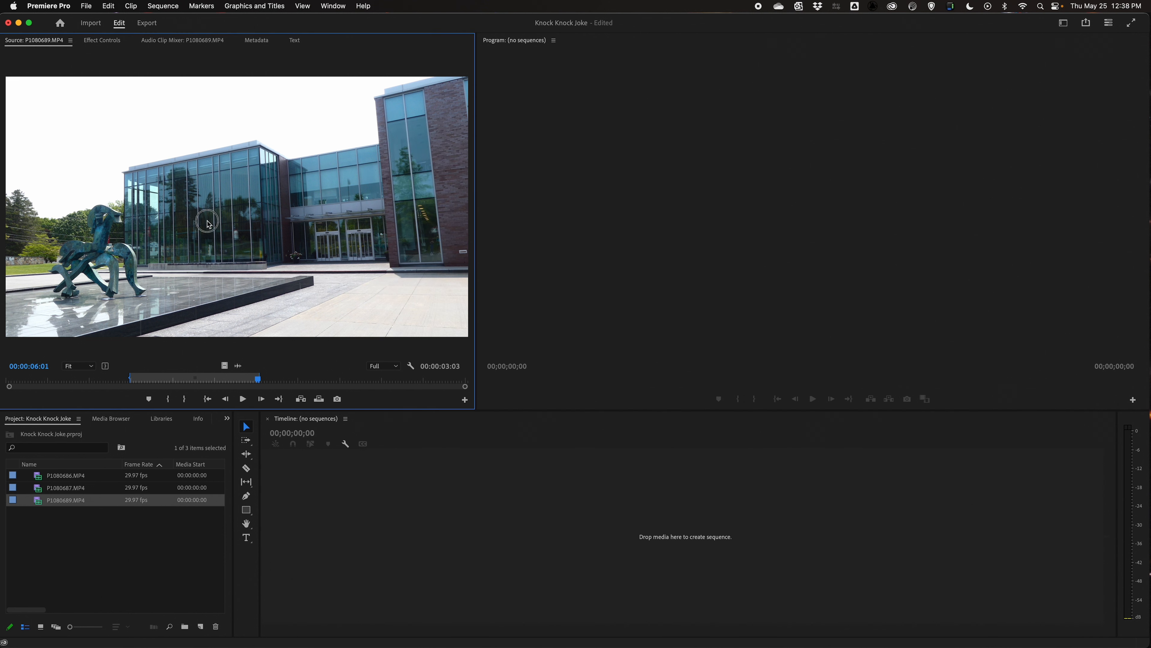
drag(186, 198, 334, 525)
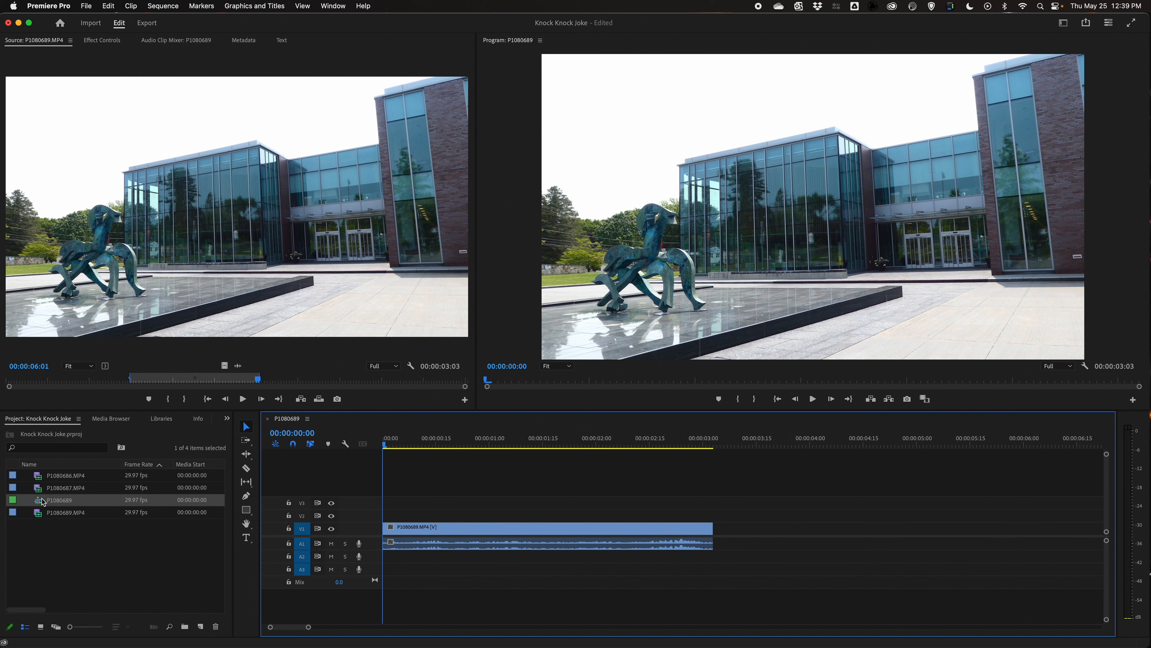
click(61, 501)
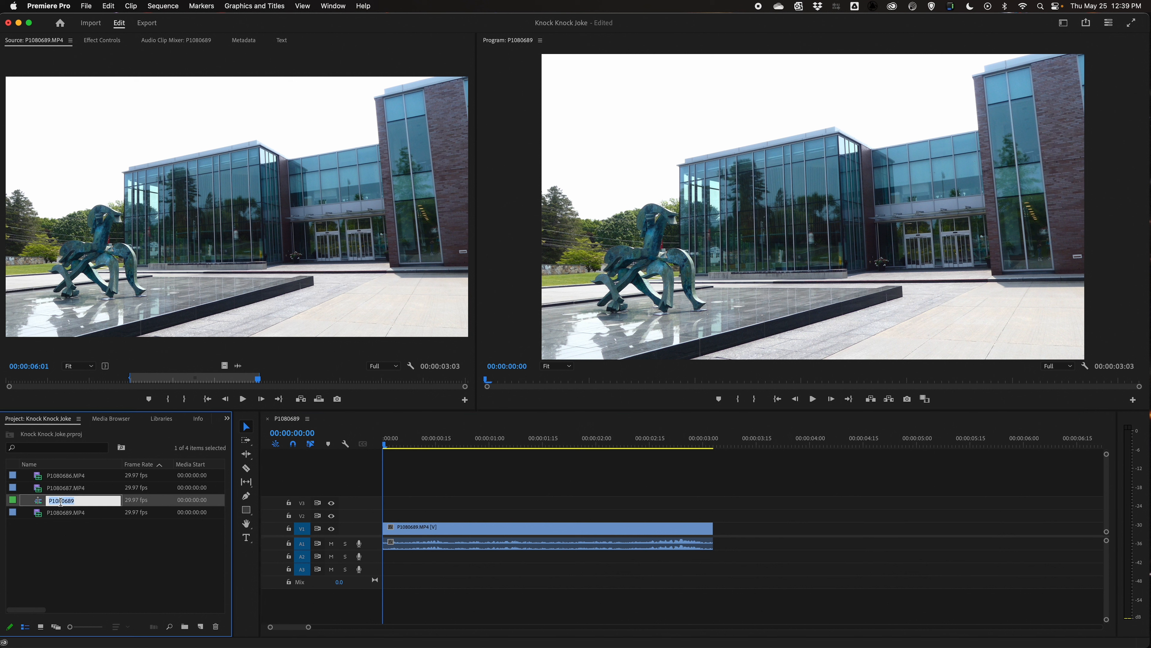
text(Knock Knock Joke)
key(Return)
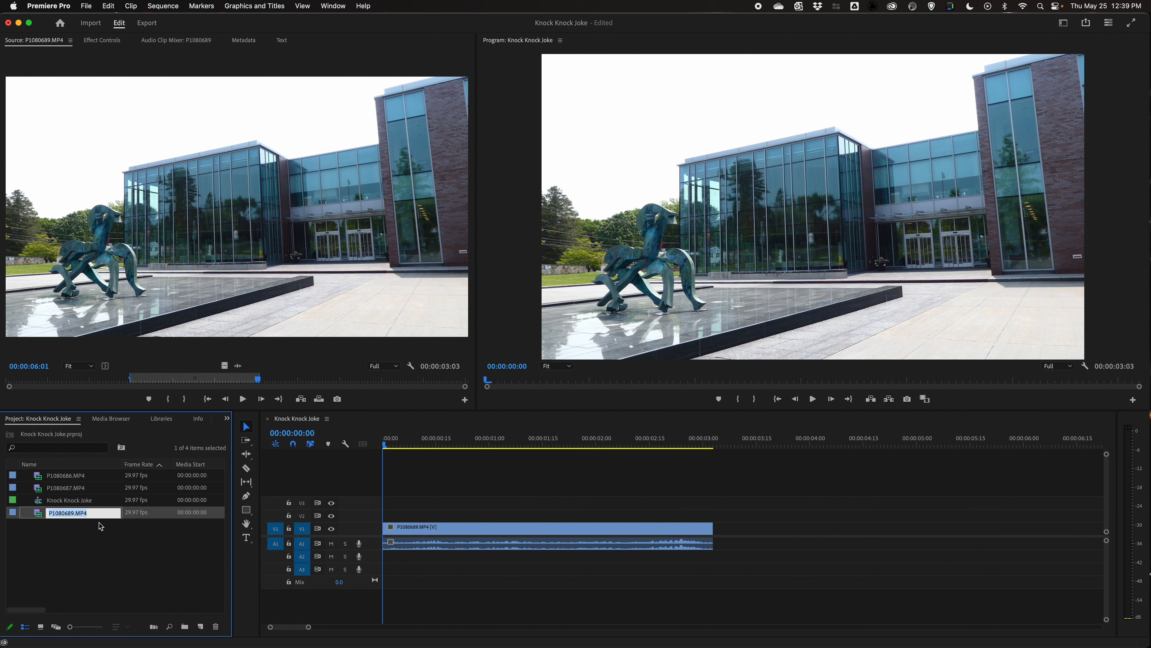
click(69, 557)
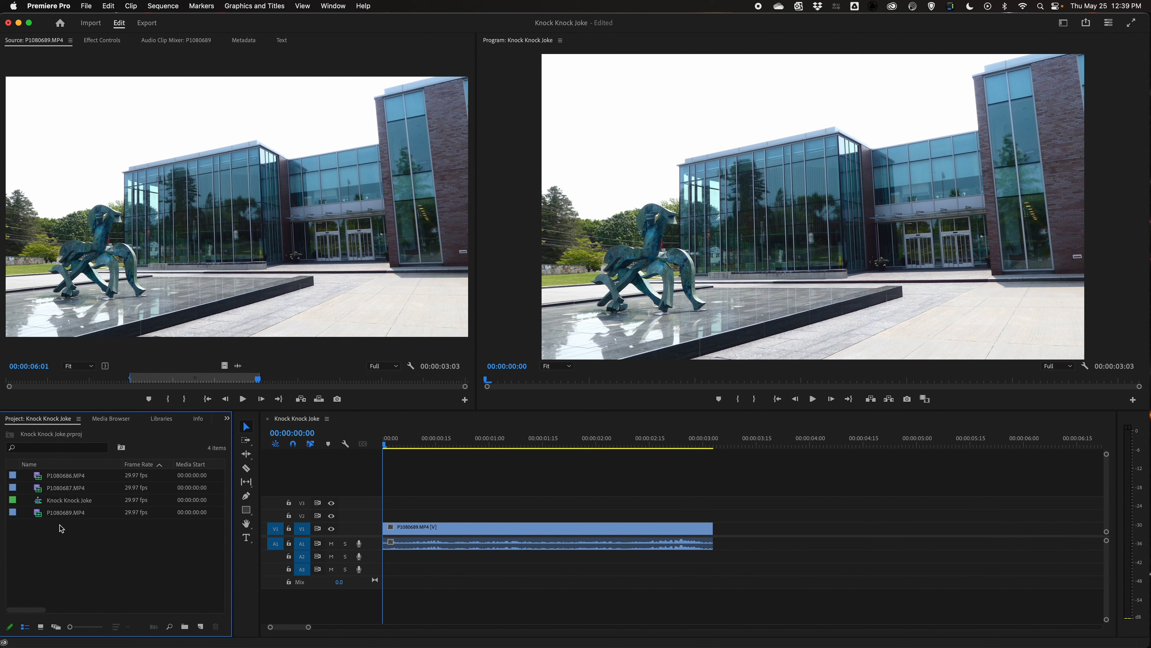
Step: Create a bin named Video, move the three MP4 clips into it, and collapse the bin
right_click(82, 546)
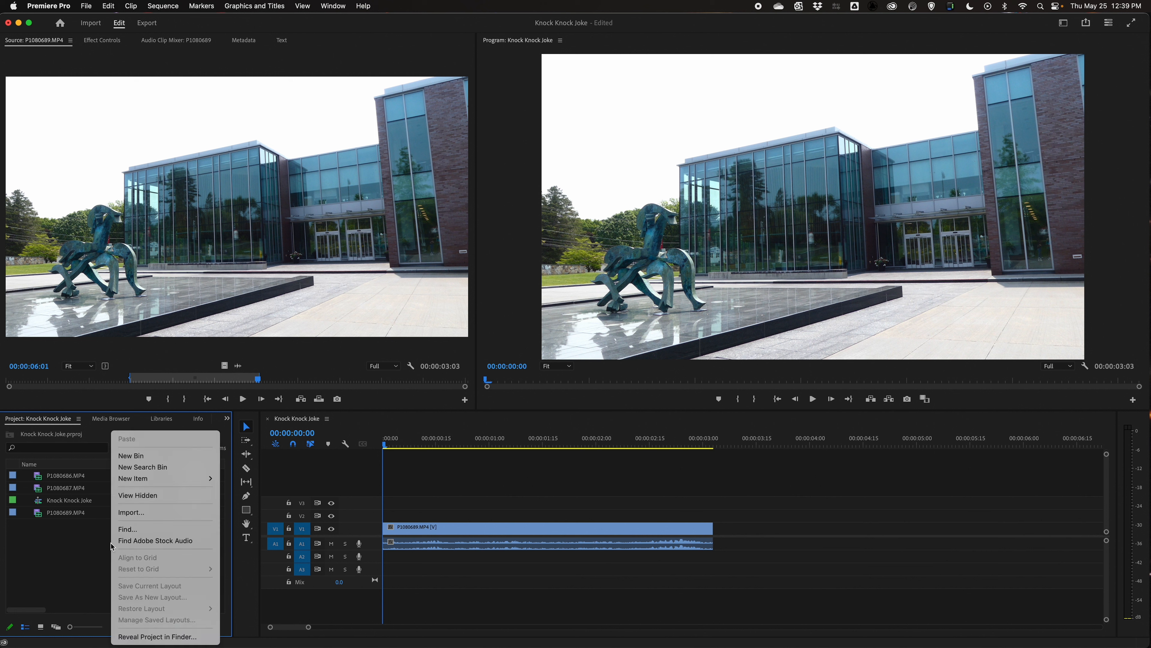
click(81, 545)
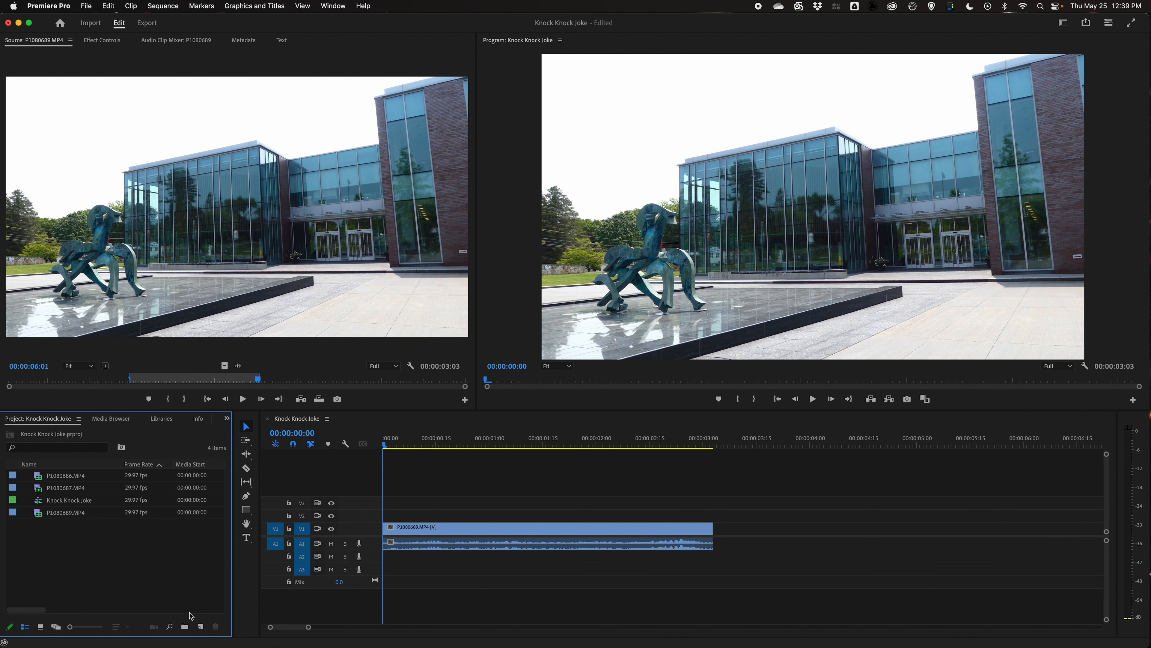
click(185, 628)
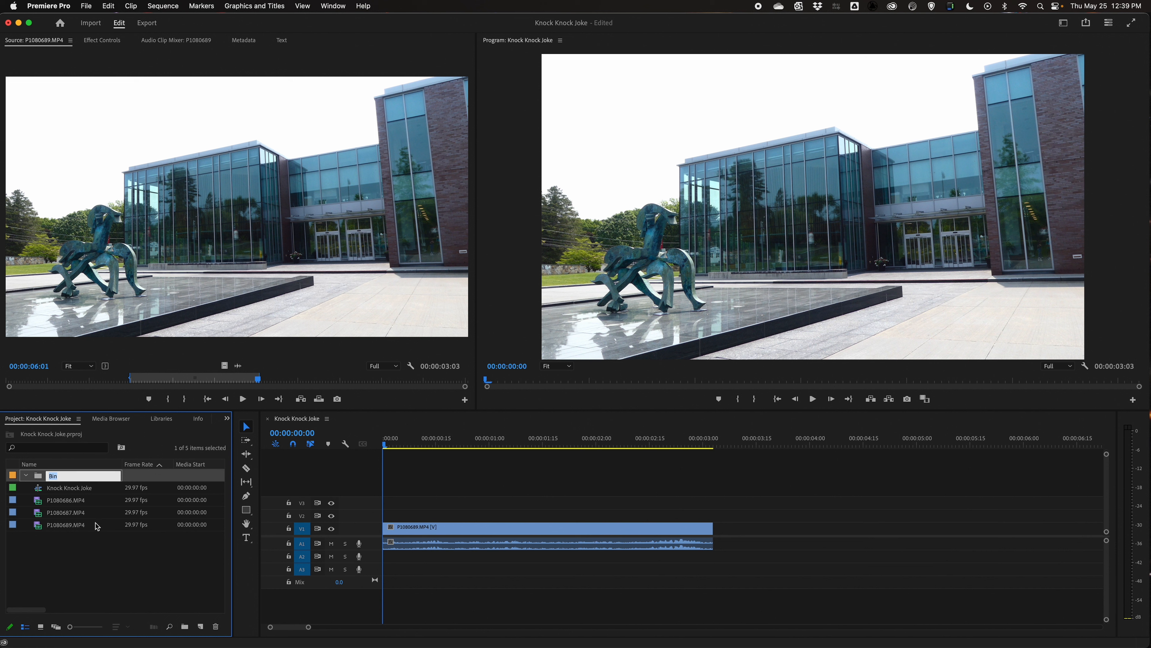
text(Video)
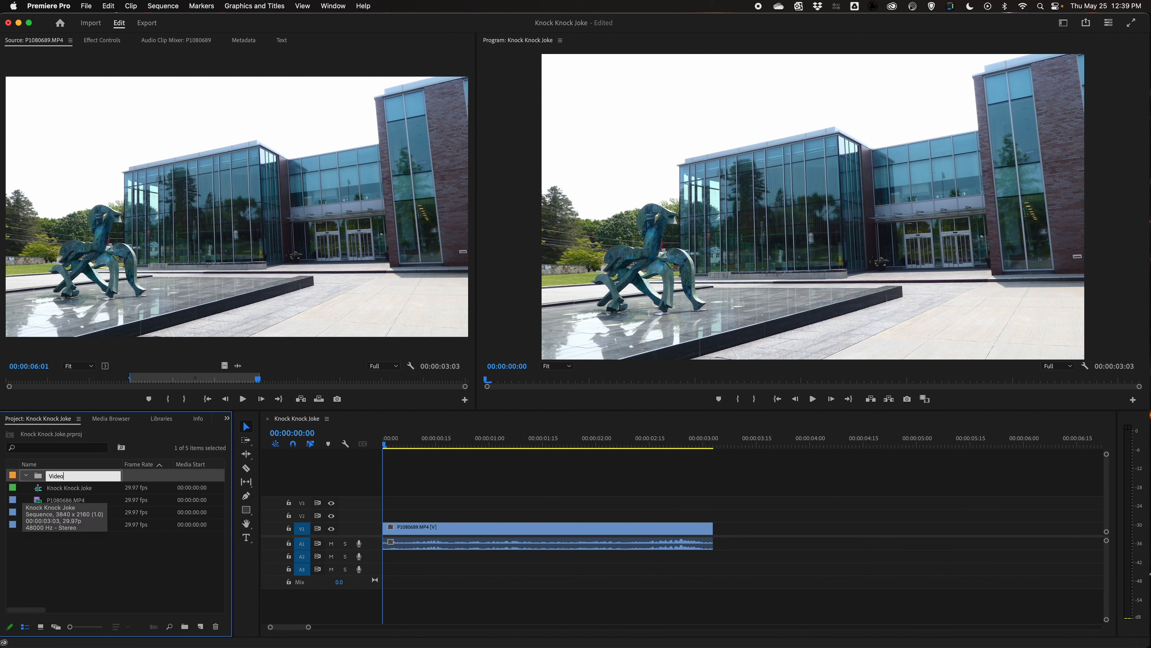
key(Tab)
drag(61, 553, 39, 477)
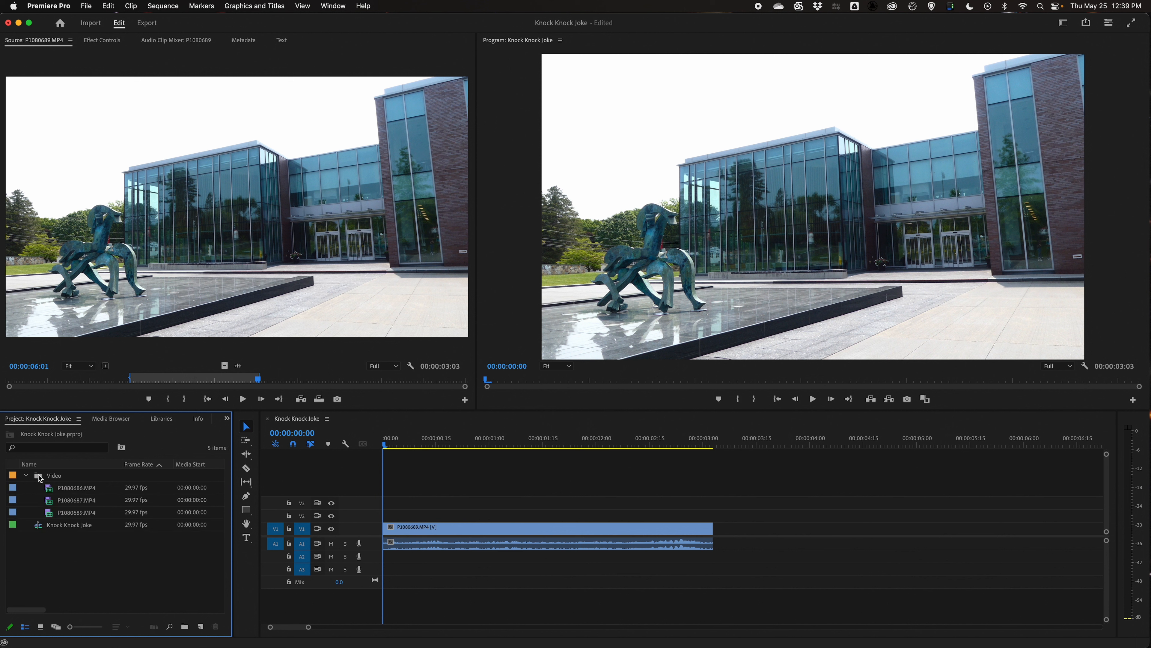
click(23, 476)
Step: Create a bin named Sequences, move the Knock Knock Joke sequence into it, and expand the Video bin
right_click(35, 529)
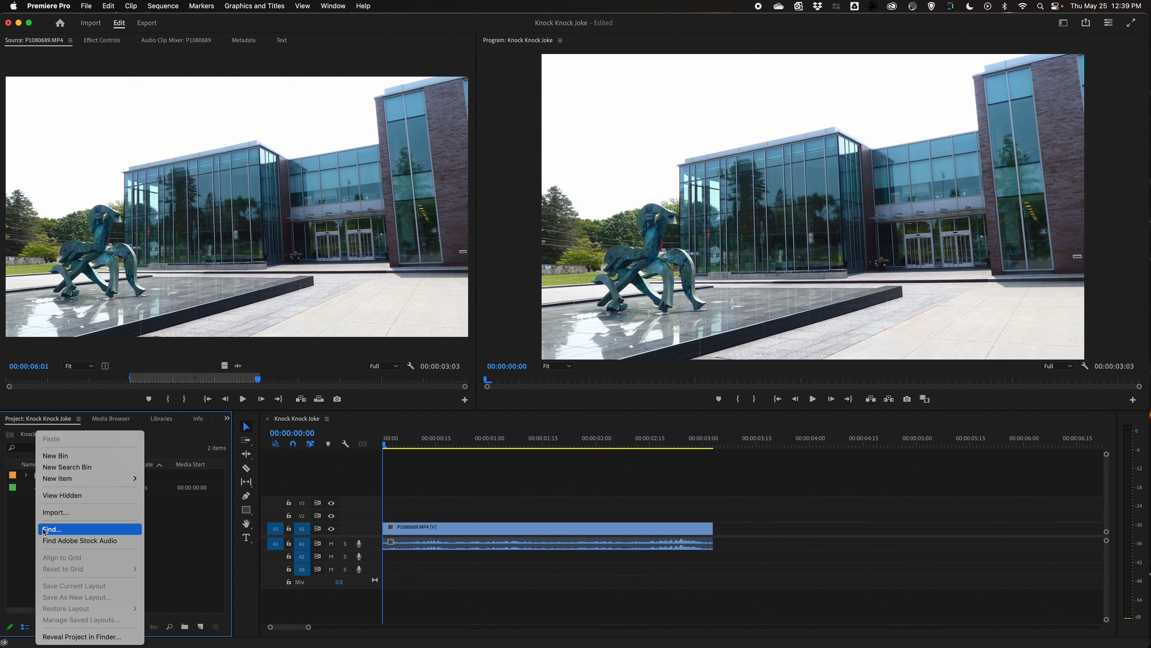
click(63, 456)
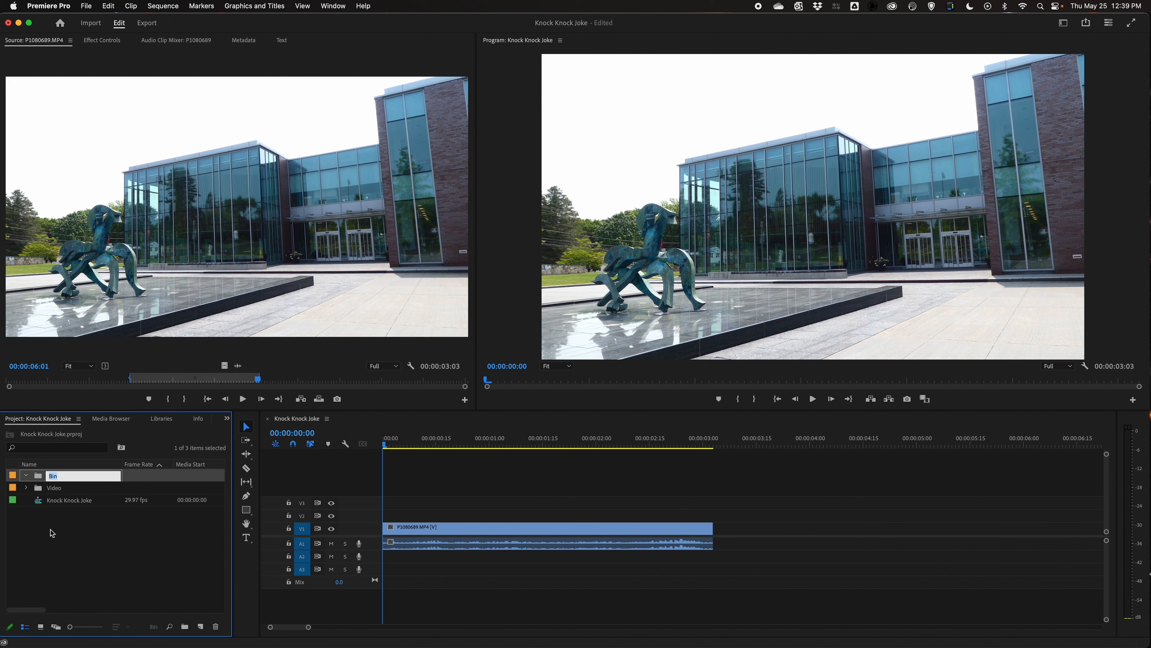
text(Sequences)
key(Tab)
drag(39, 500, 35, 476)
click(25, 500)
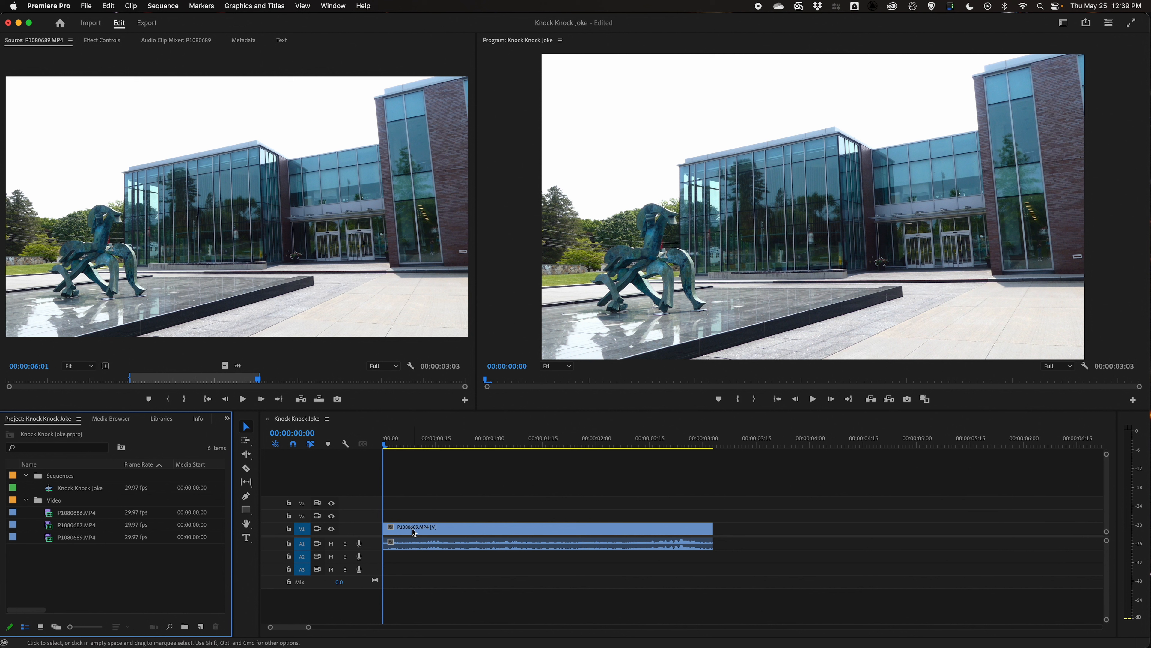
Step: Select the clip in the timeline, scrub the playhead to 00:00:00:29, and clear the selection
click(413, 542)
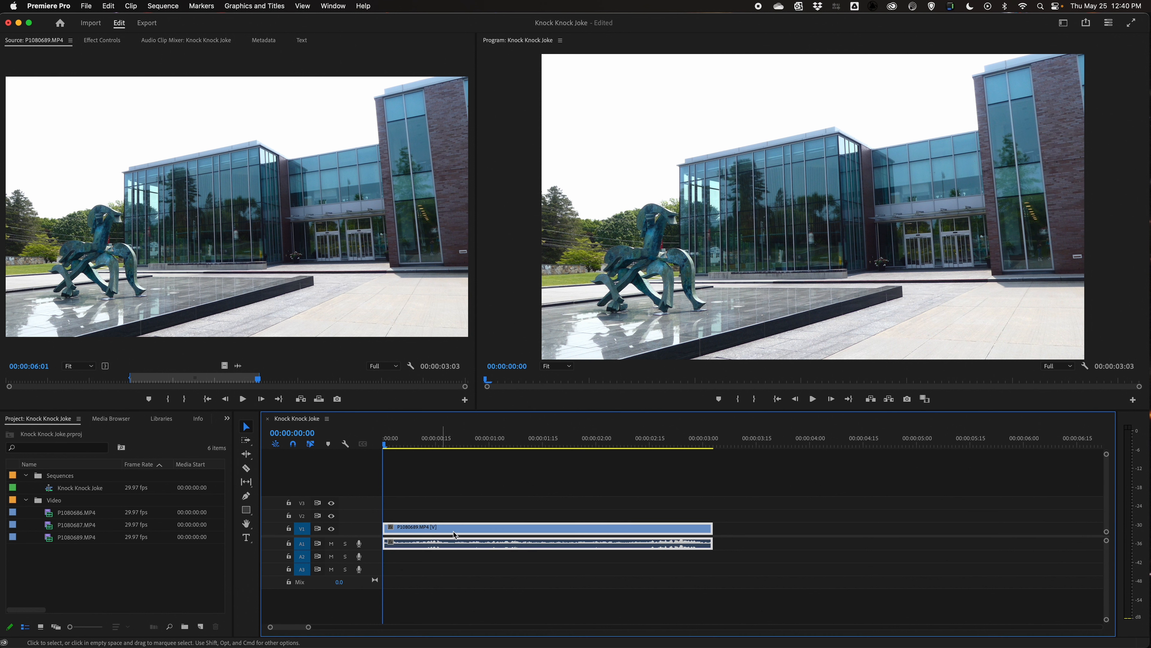
mouse_move(469, 438)
mouse_down()
mouse_move(654, 440)
mouse_move(489, 444)
mouse_up()
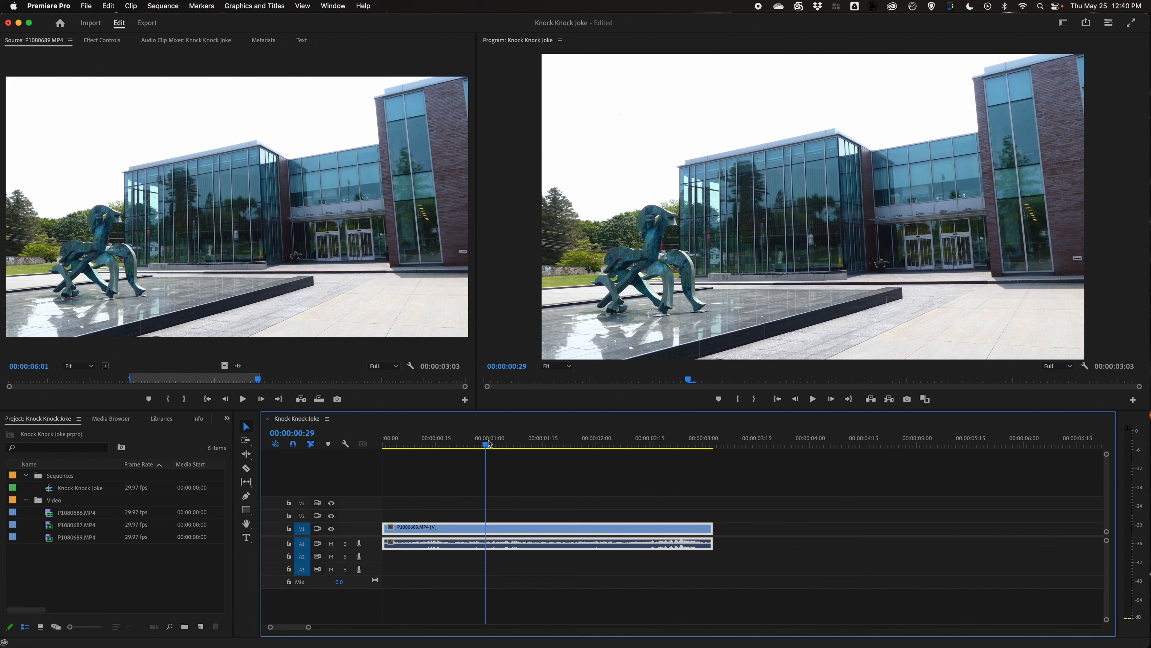
click(416, 490)
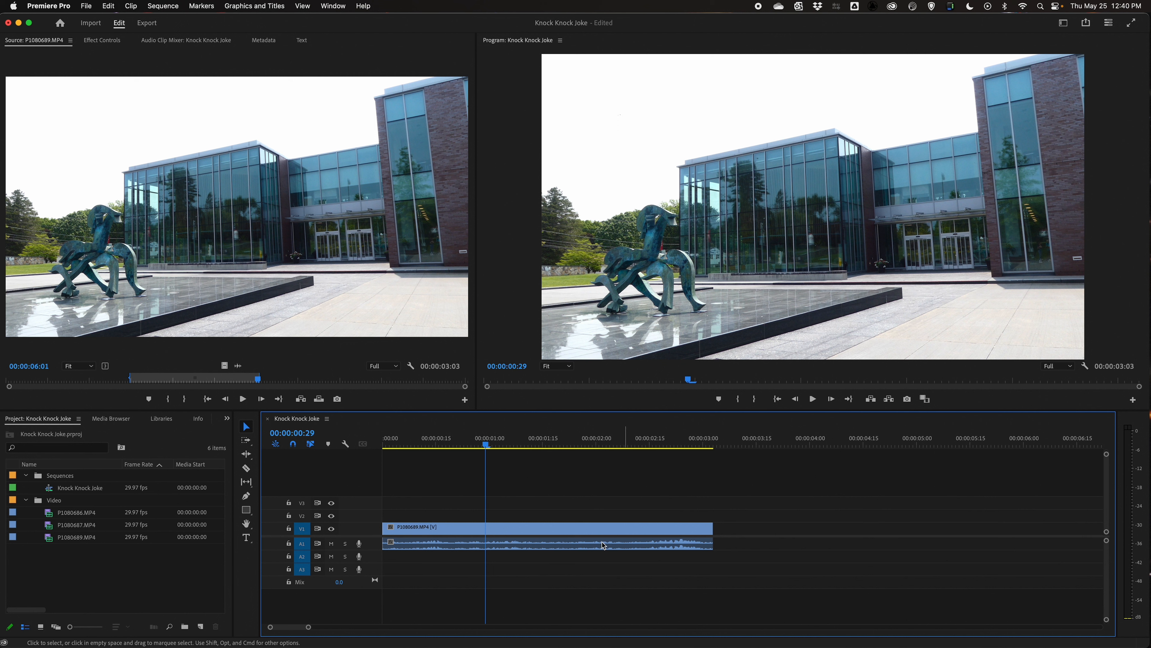
Step: Try deleting the linked video and audio of P1080689.MP4 from the timeline, and undo the deletion
click(427, 547)
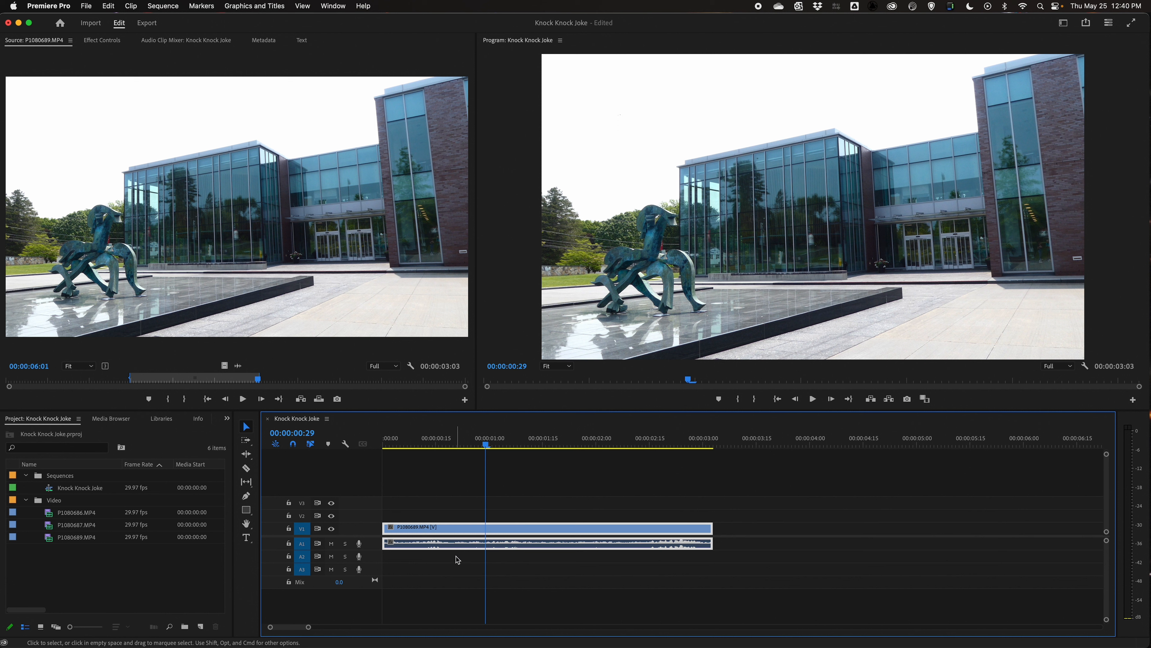
key(Delete)
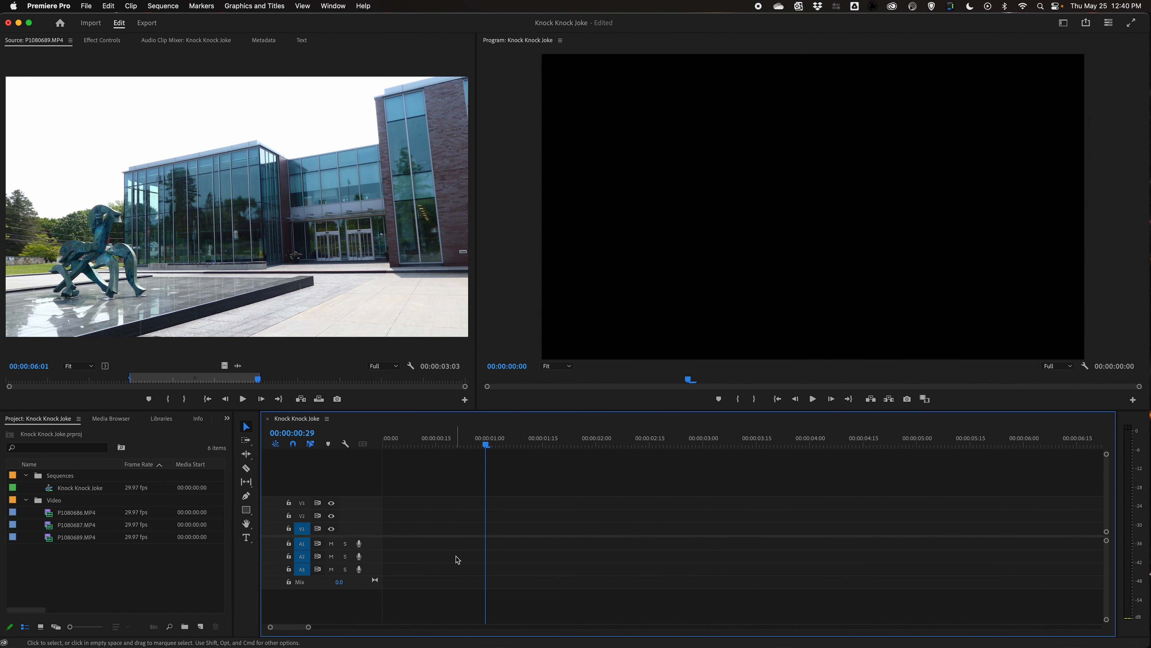
key(super+z)
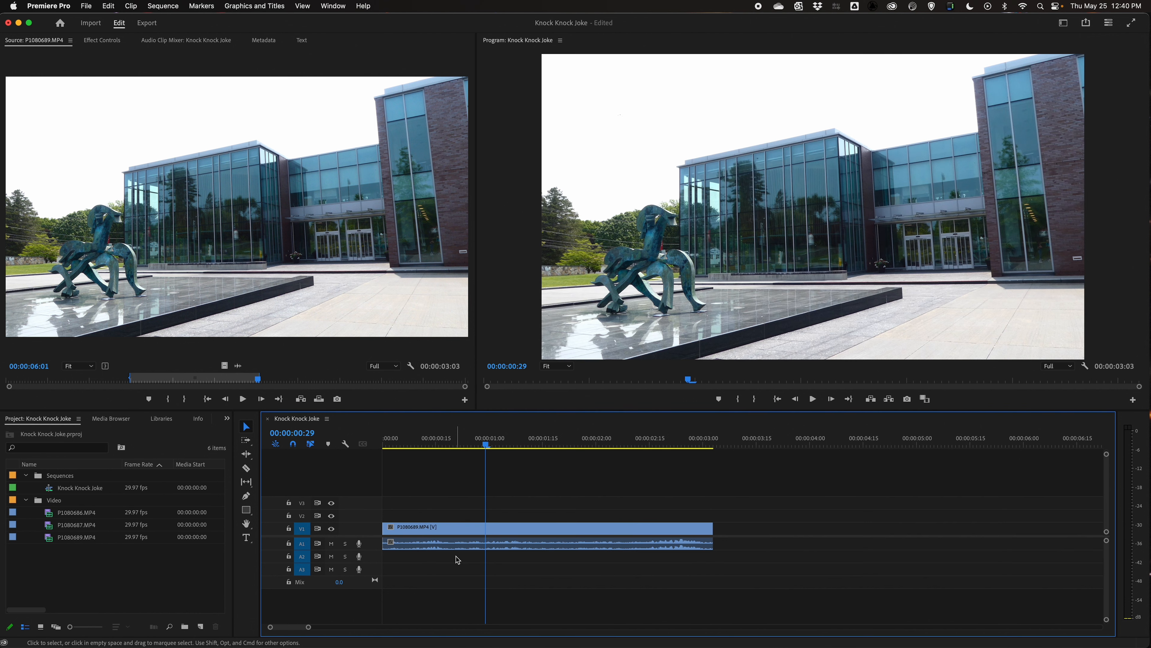
Step: With linked selection turned off, try deleting only the clip's audio; turn linked selection back on and undo the deletion
click(311, 444)
click(436, 529)
click(440, 543)
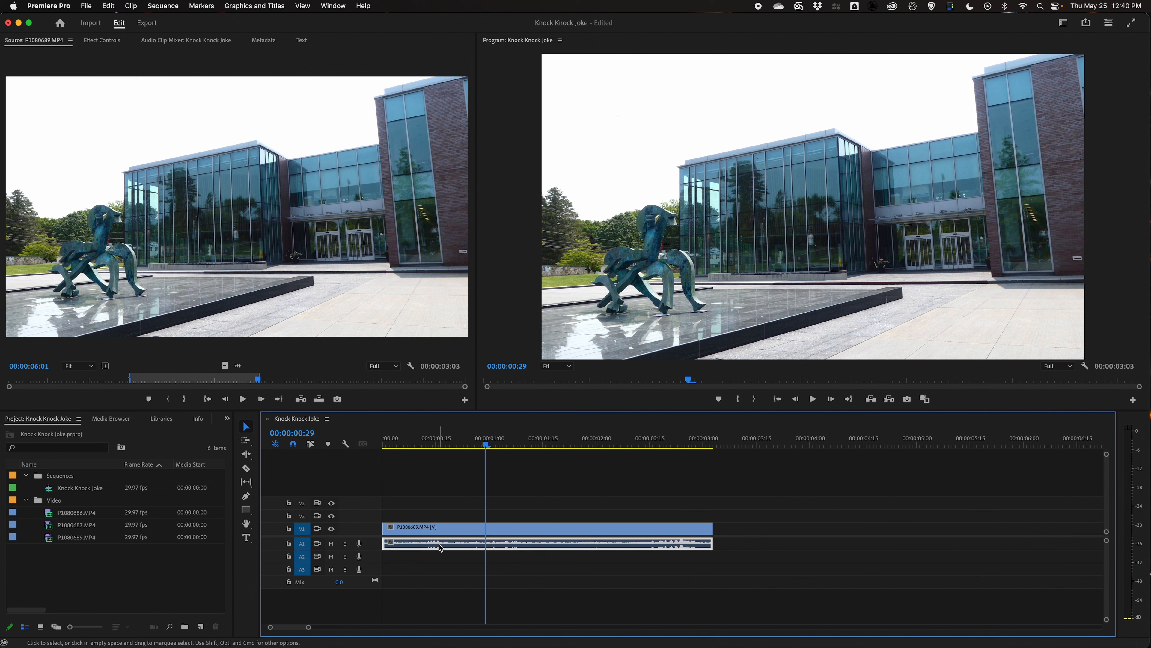
key(Delete)
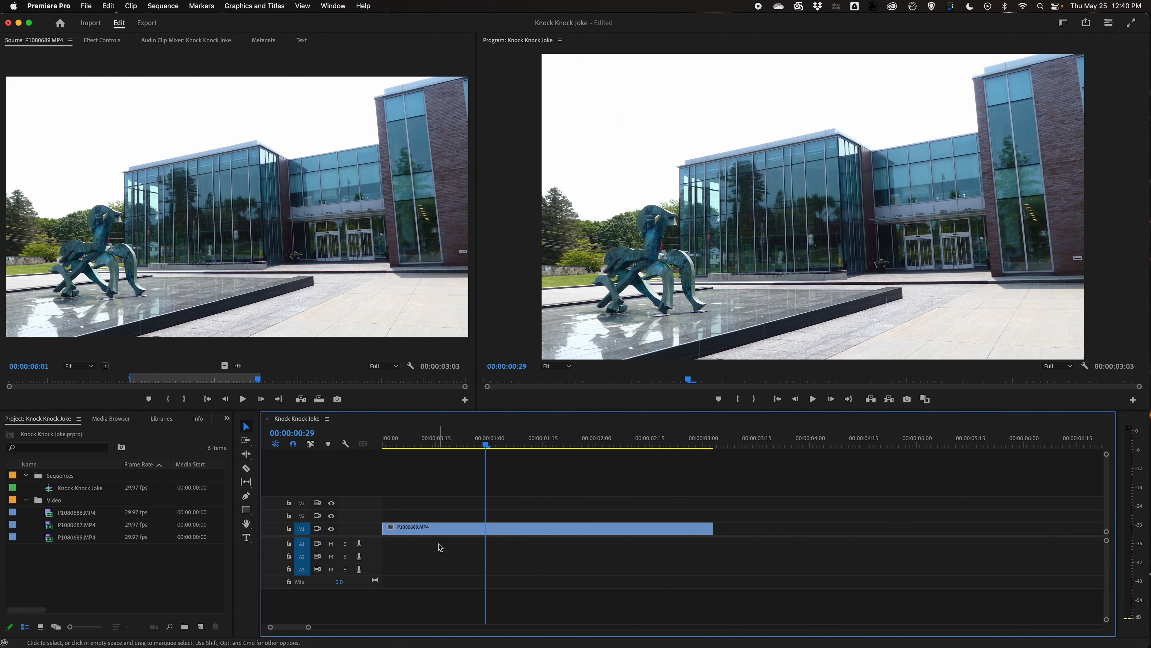
click(311, 444)
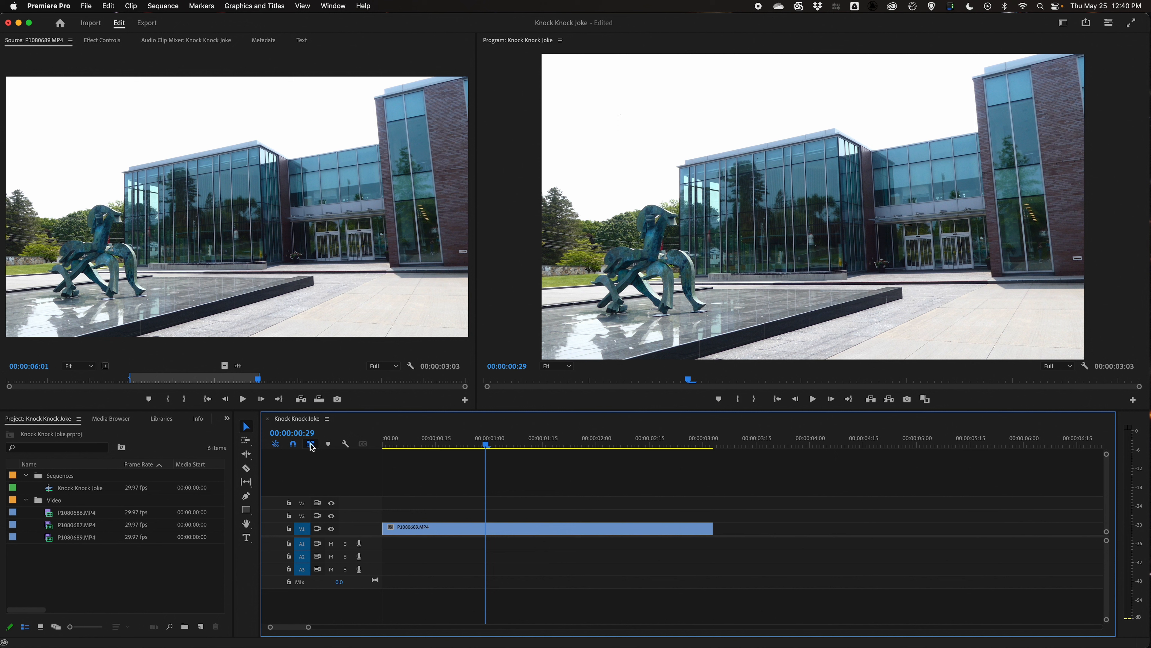
key(super+z)
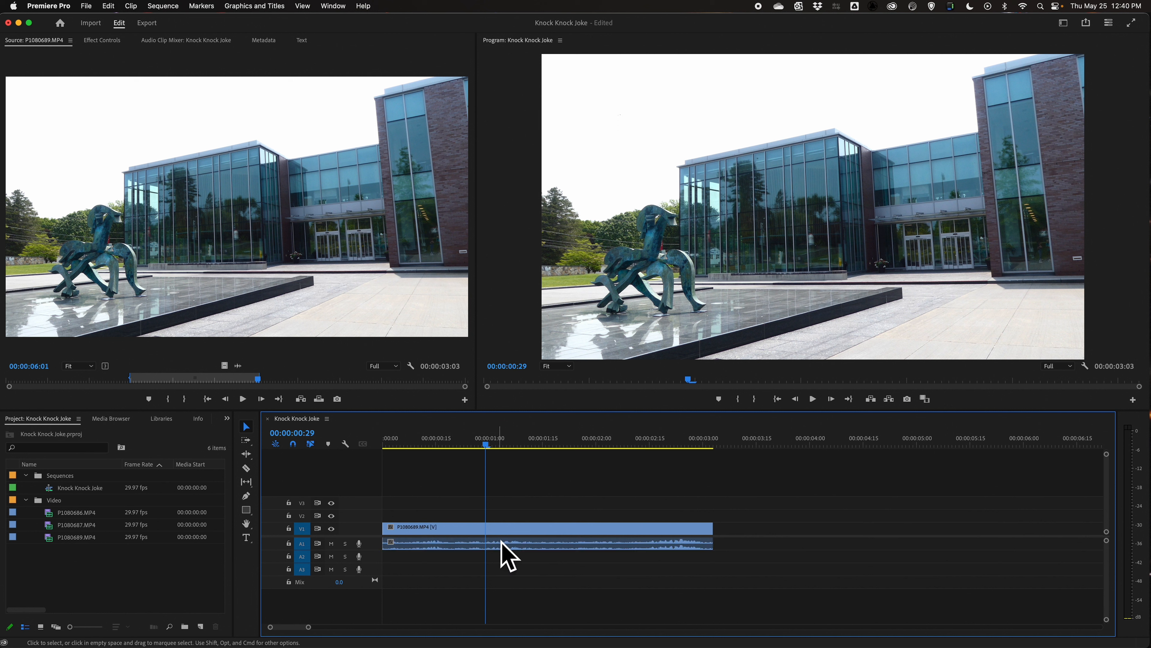
Step: Try muting track A1, and unmute it again
click(331, 544)
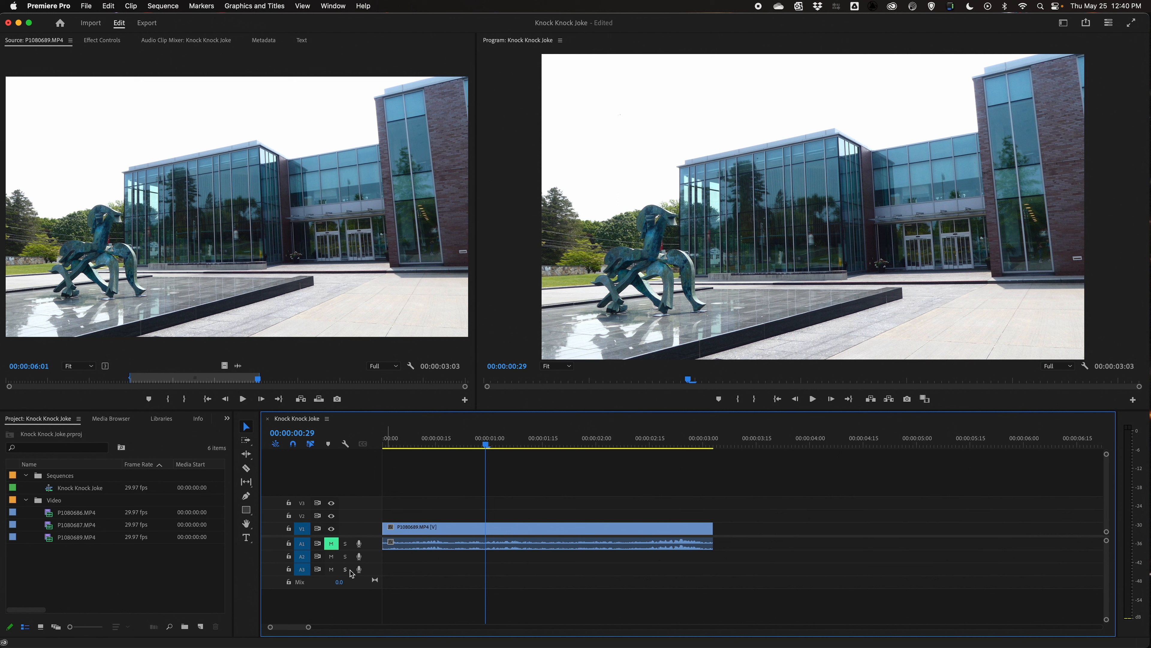
click(332, 543)
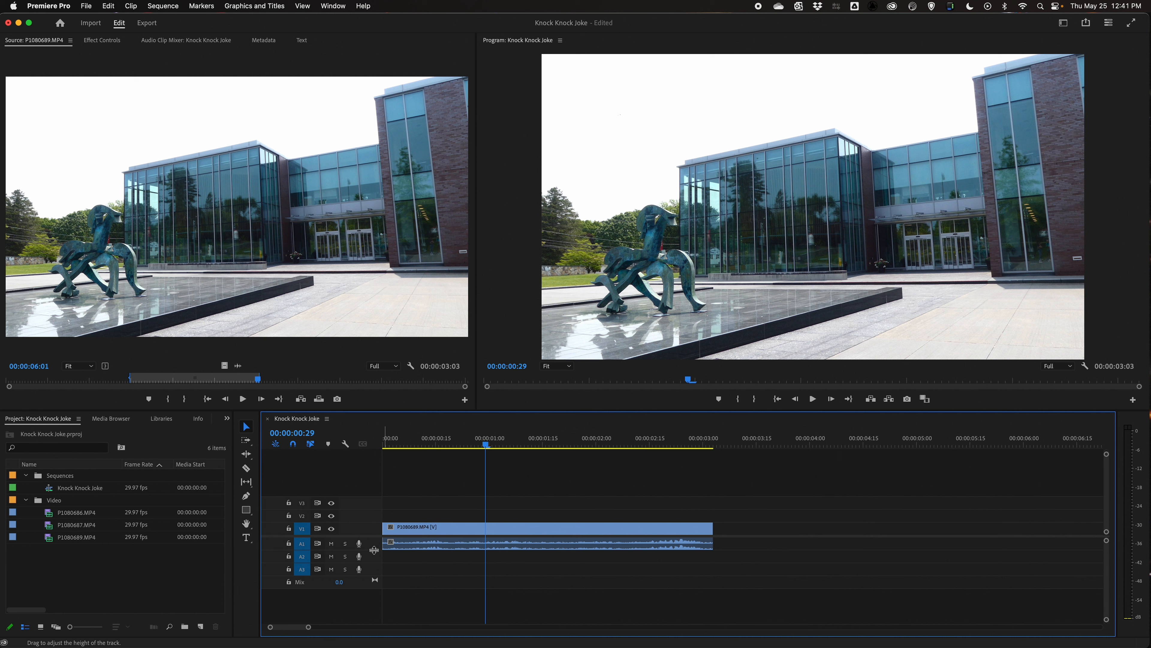
Step: Increase the height of audio track A1, lower the P1080689.MP4 clip's volume with its level line, and play the sequence
drag(374, 550, 373, 569)
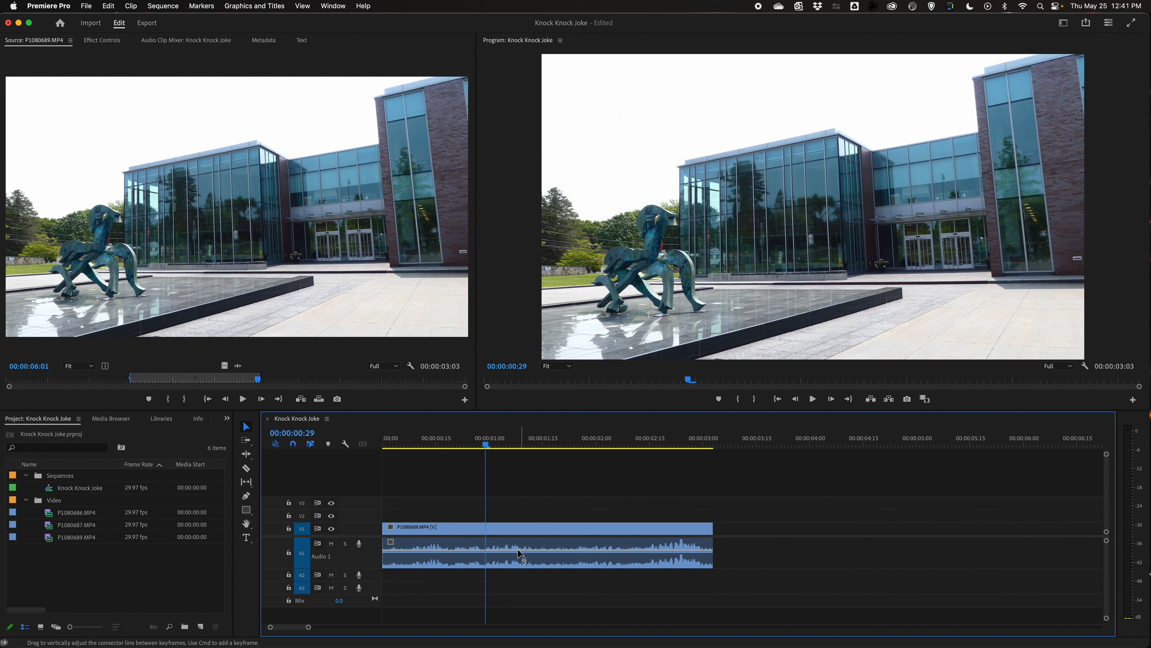
mouse_move(515, 550)
drag(517, 552, 519, 568)
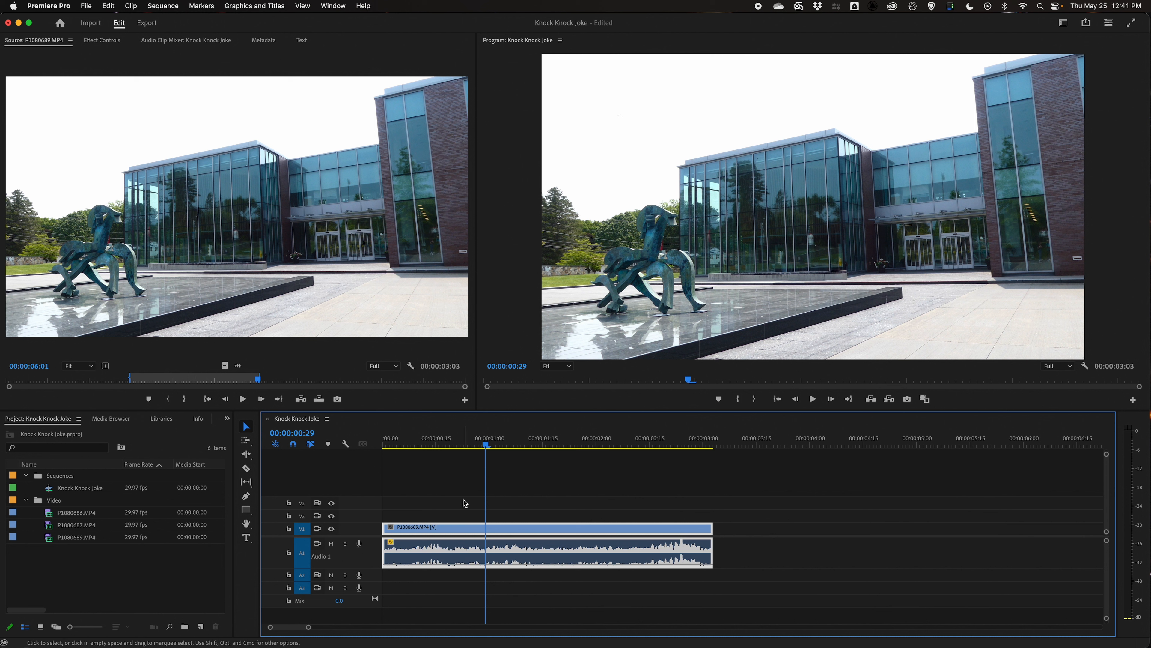
click(474, 473)
key(space)
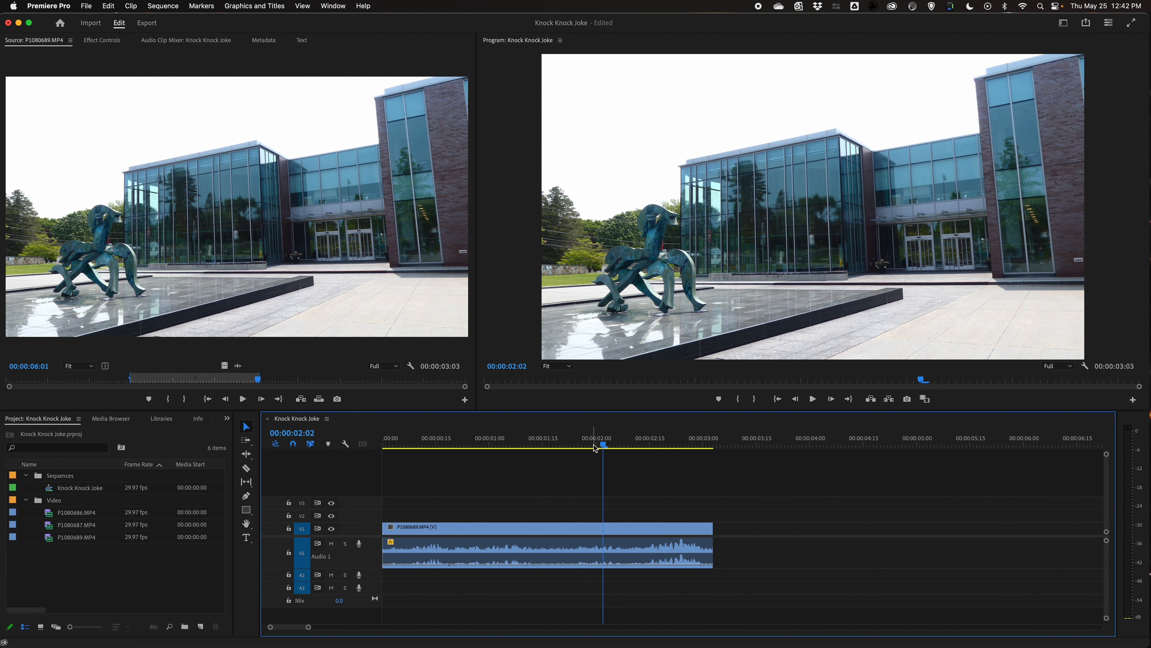
Step: Move the playhead to the sequence's end, open P1080686.MP4 in the source monitor, and mark In at 00:04:01:25 and Out at 00:04:03:09
key(End)
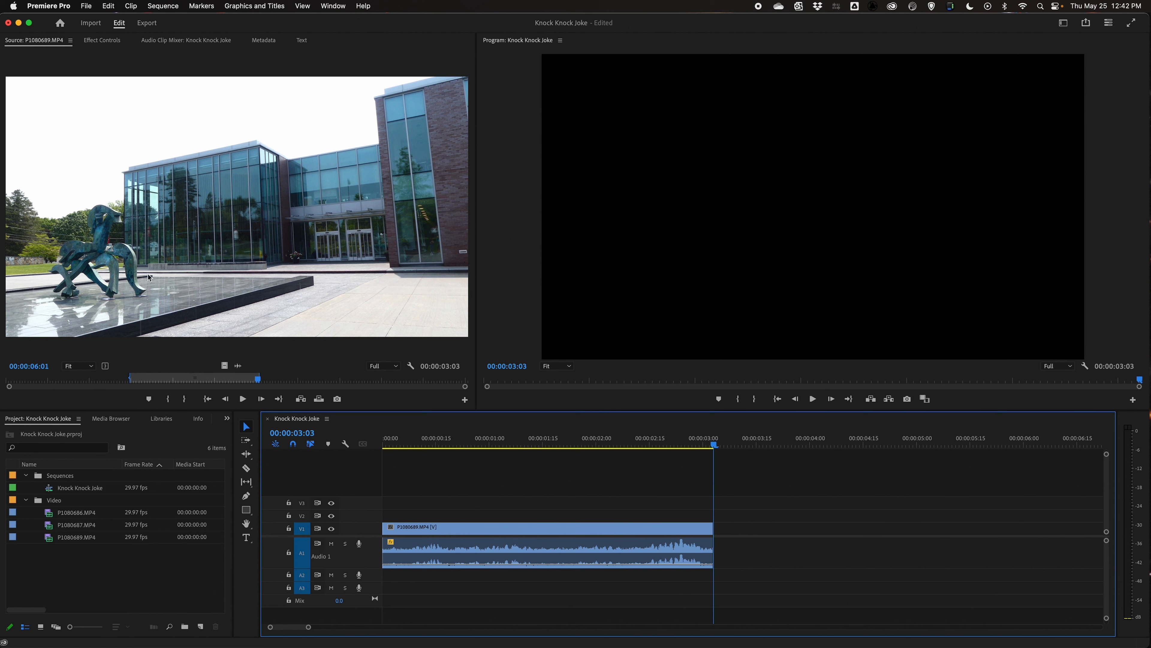
double_click(49, 513)
drag(57, 378, 227, 385)
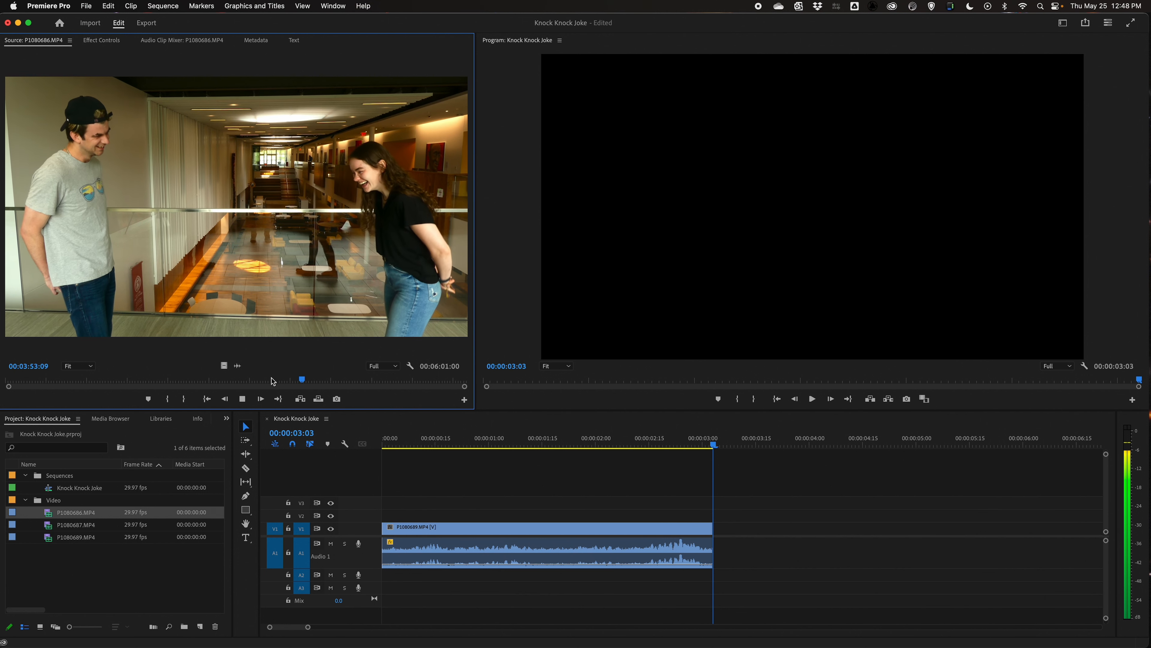
key(space)
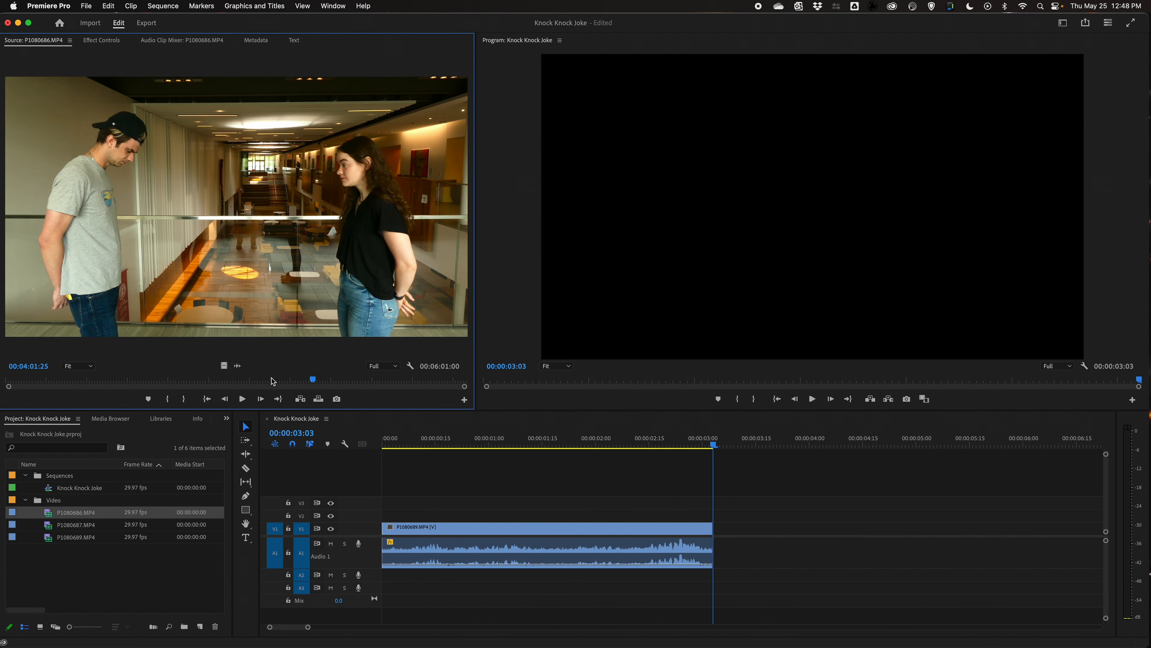
key(i)
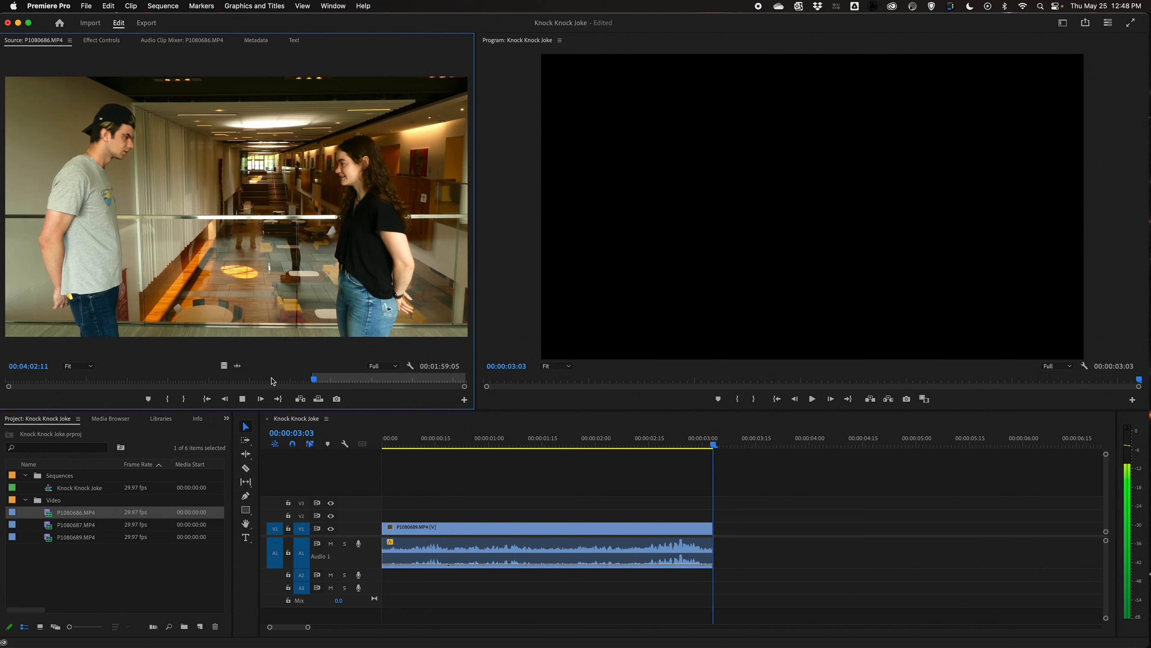
key(space)
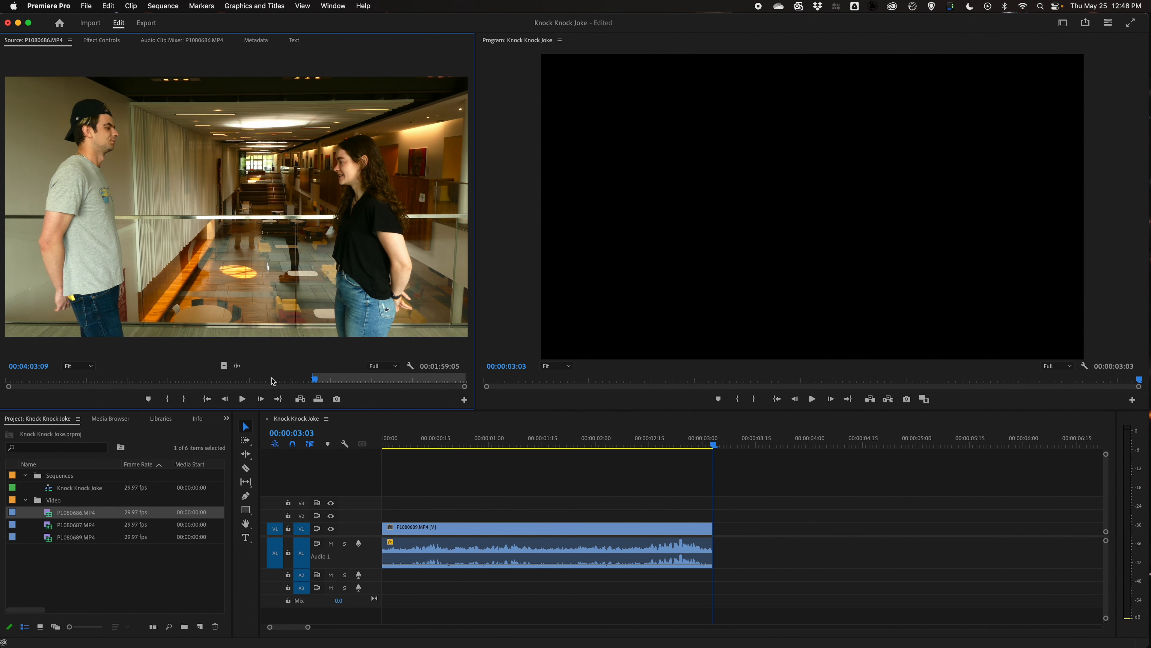
key(o)
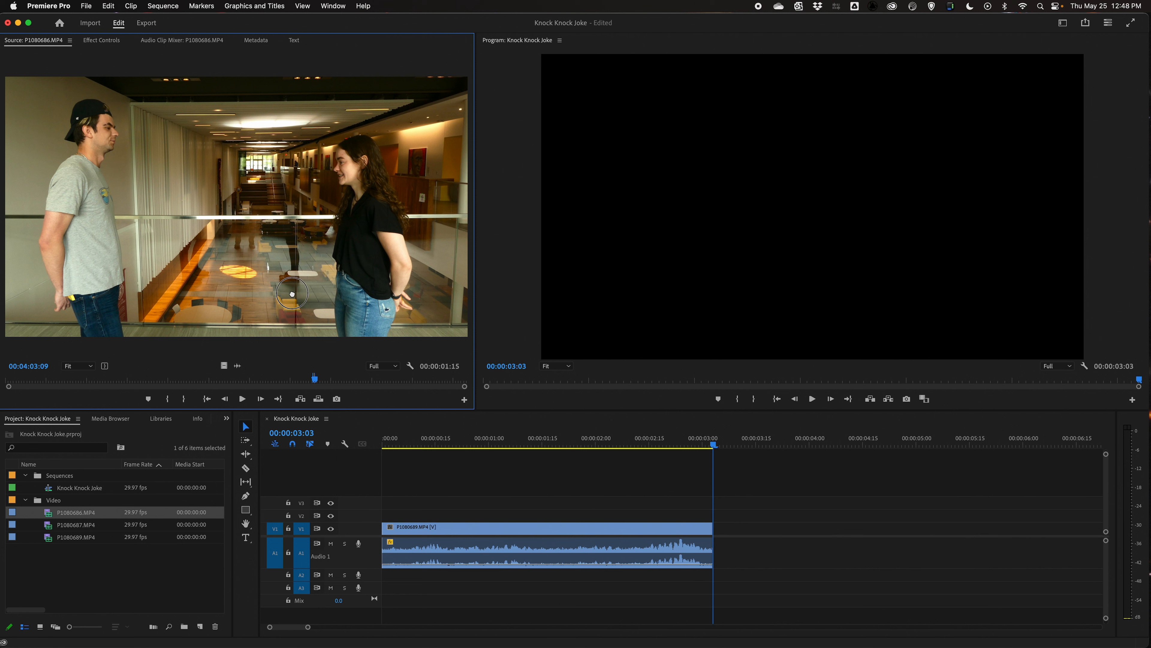
Step: Place the marked P1080686.MP4 section after the first clip, undo the placement, and add it again as an insert edit at the playhead
drag(268, 273, 715, 525)
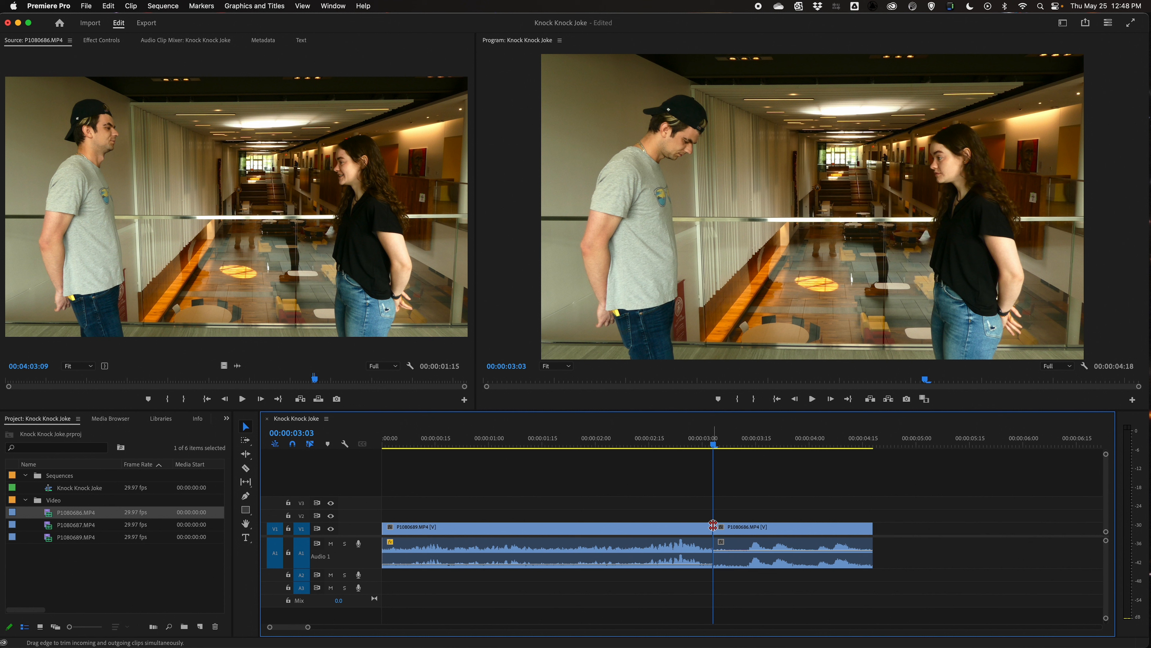
key(super+z)
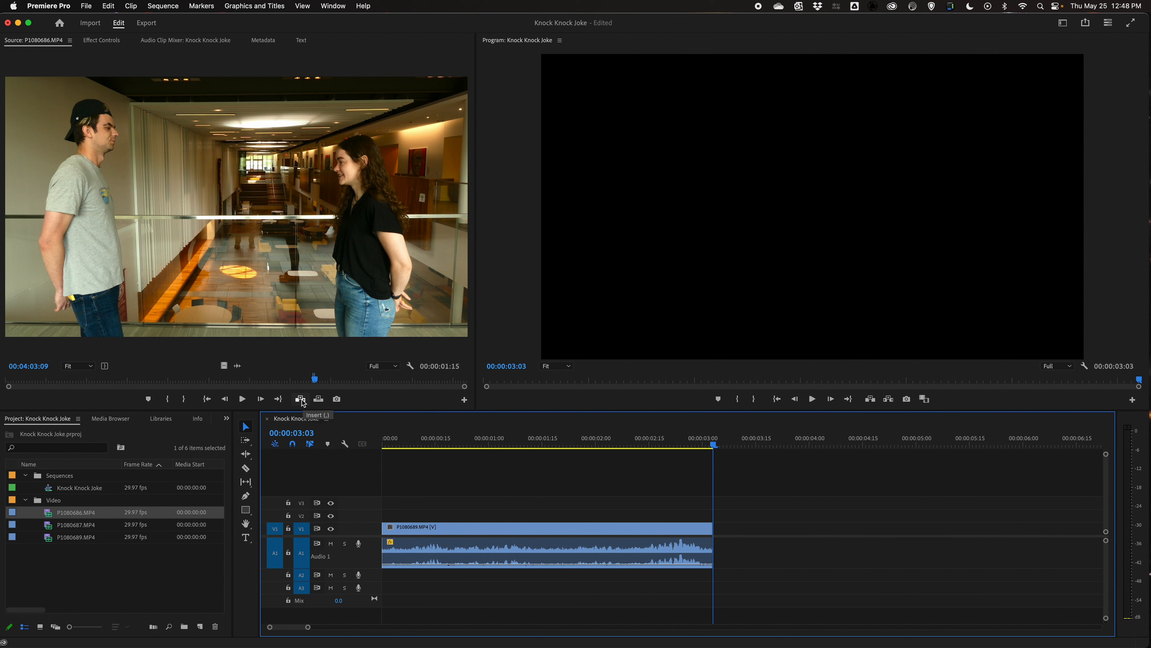
click(300, 399)
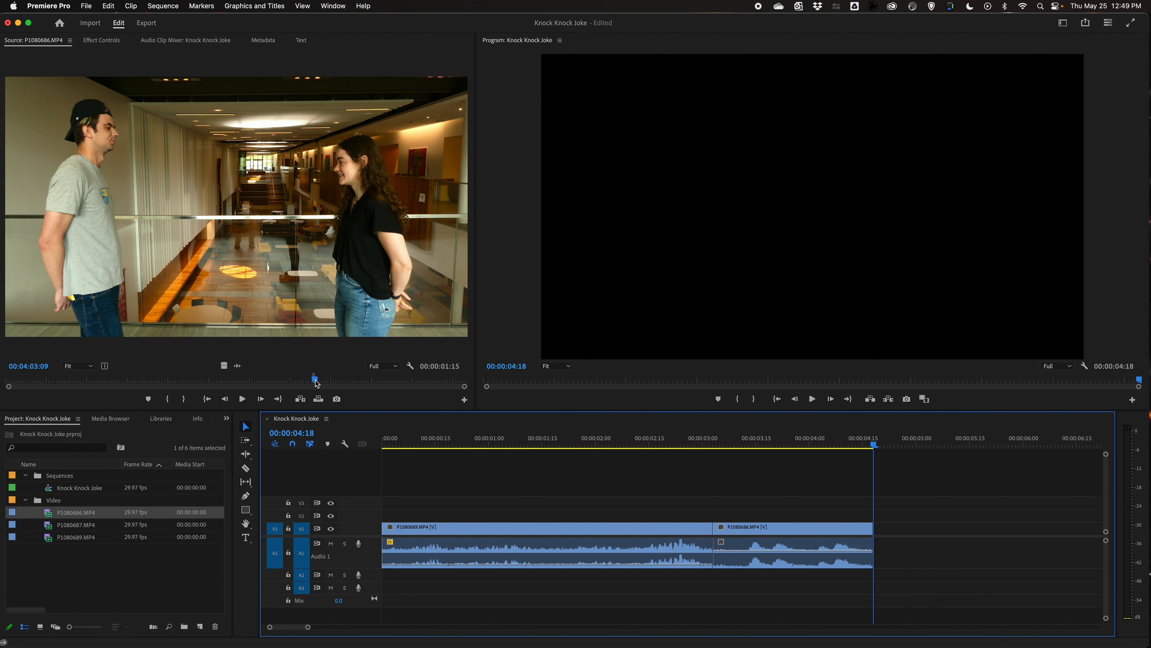
Step: Mark the woman's close-up in P1080686.MP4 from 00:05:51:20 to 00:05:52:07 and overwrite it onto the end of the sequence
drag(316, 381, 451, 381)
key(space)
key(space)
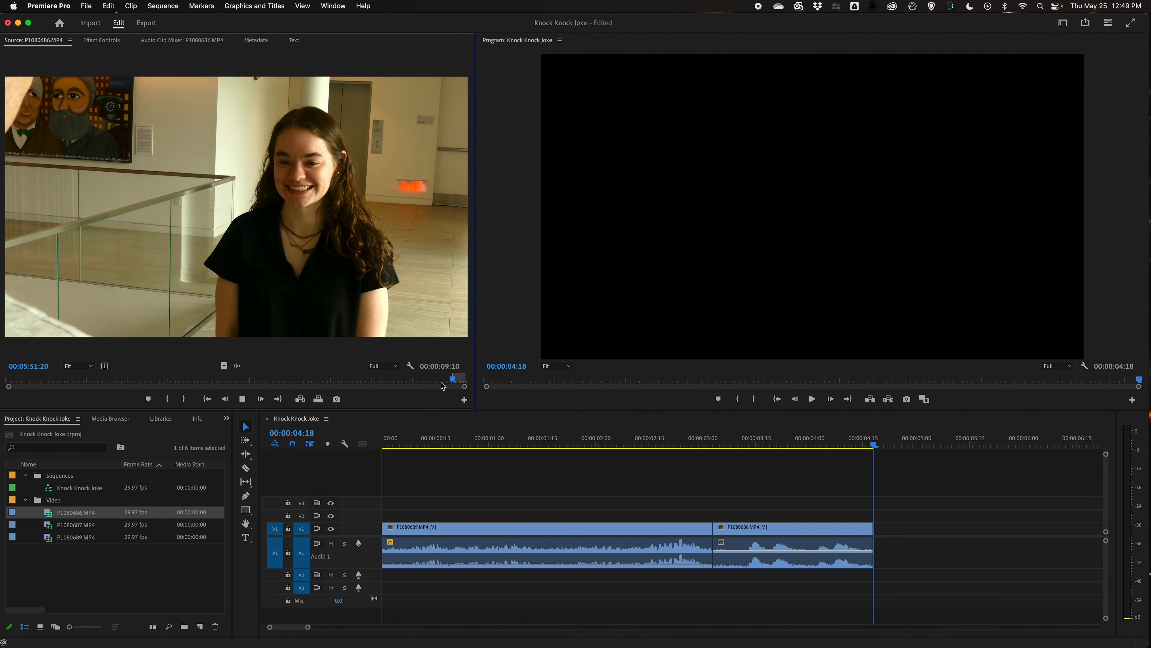
key(space)
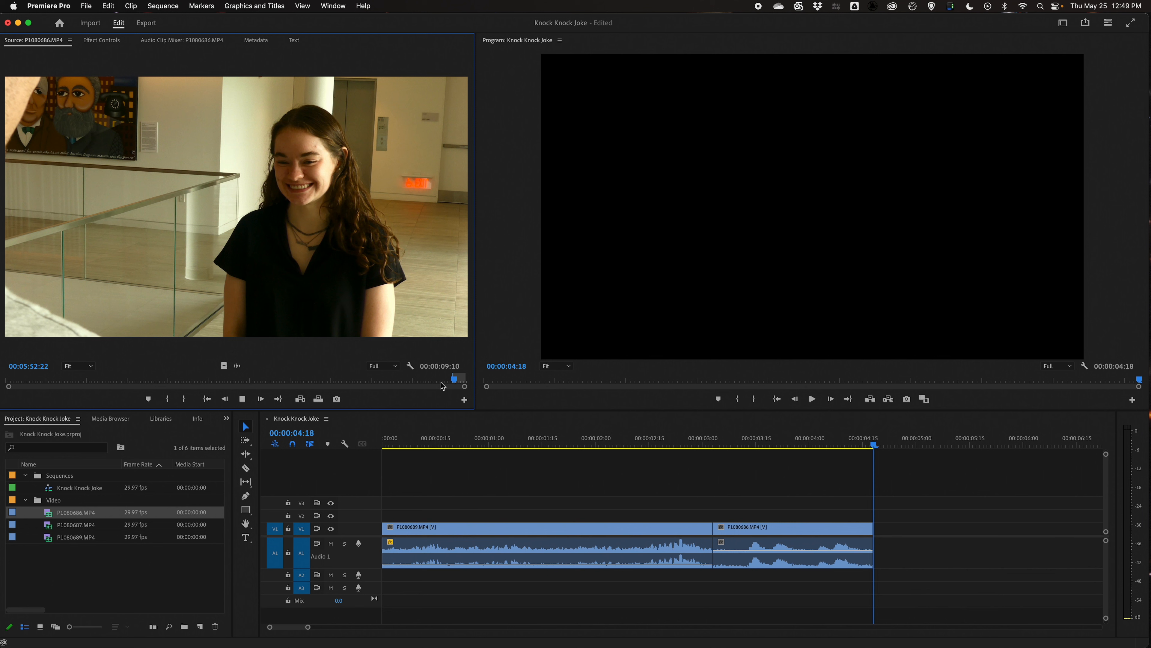
key(space)
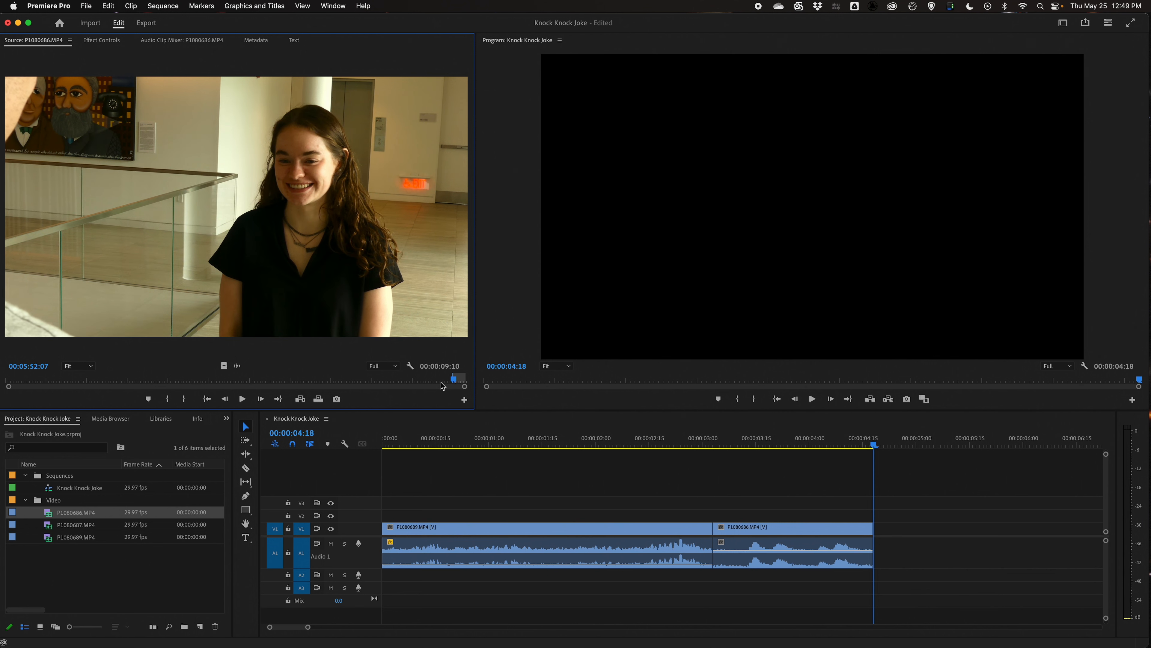
key(o)
key(period)
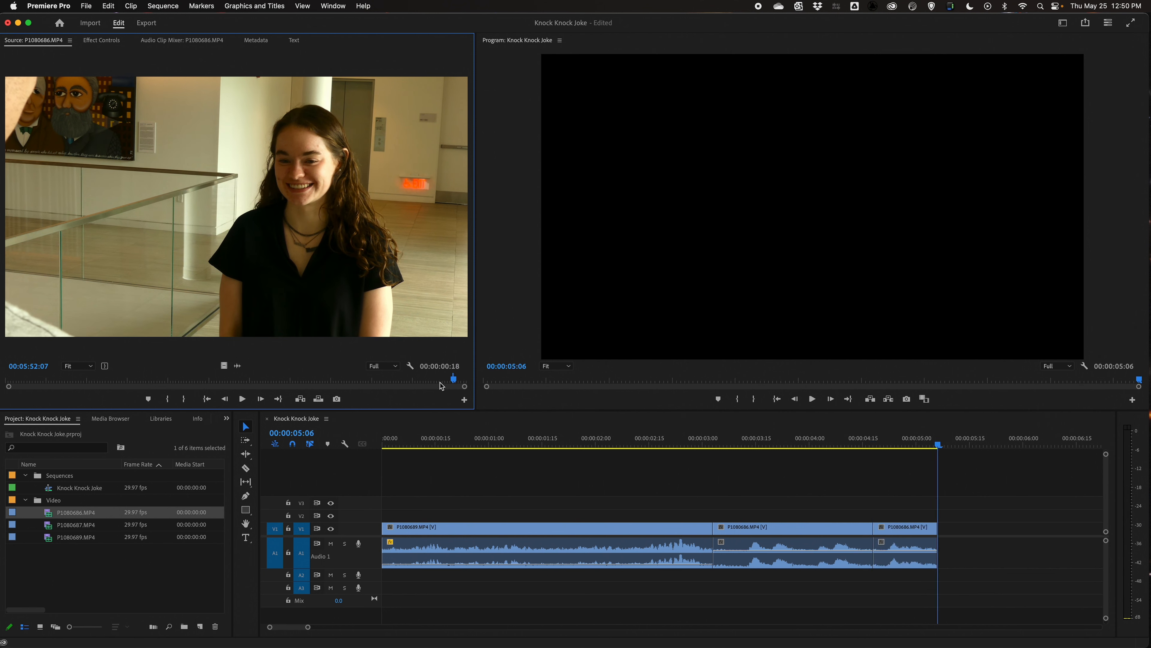
Step: Mark a 28-frame section of the man's close-up in P1080686.MP4 starting at 00:05:03:15 and overwrite it onto the end of the sequence
drag(381, 382, 393, 384)
key(space)
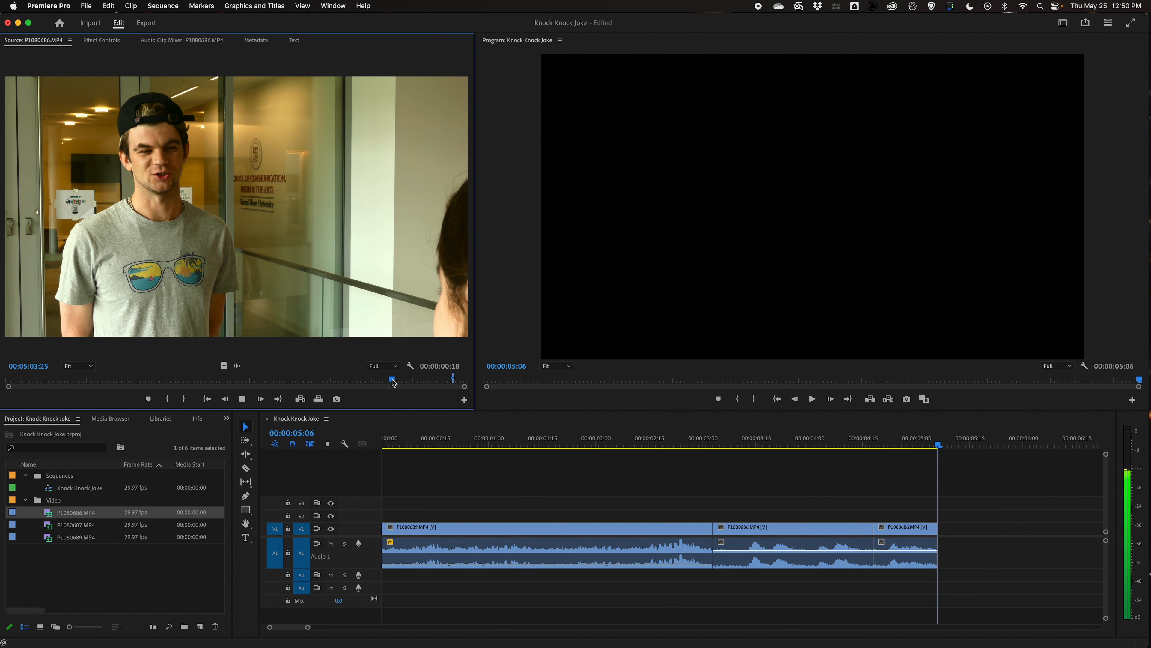
click(388, 381)
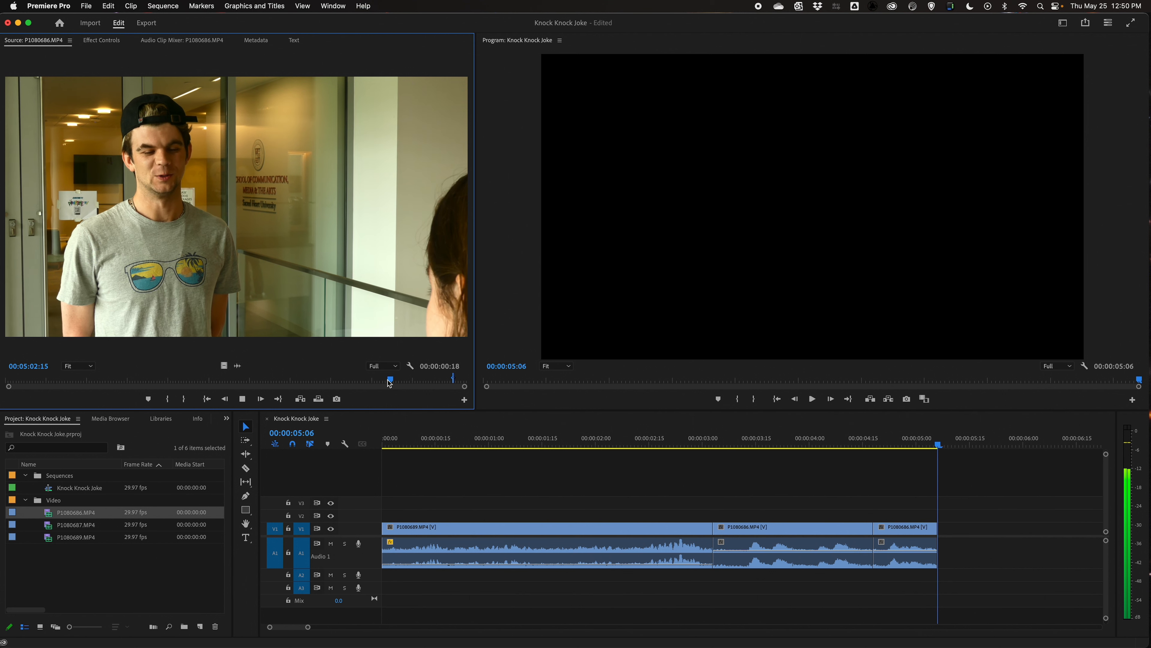
key(space)
key(i)
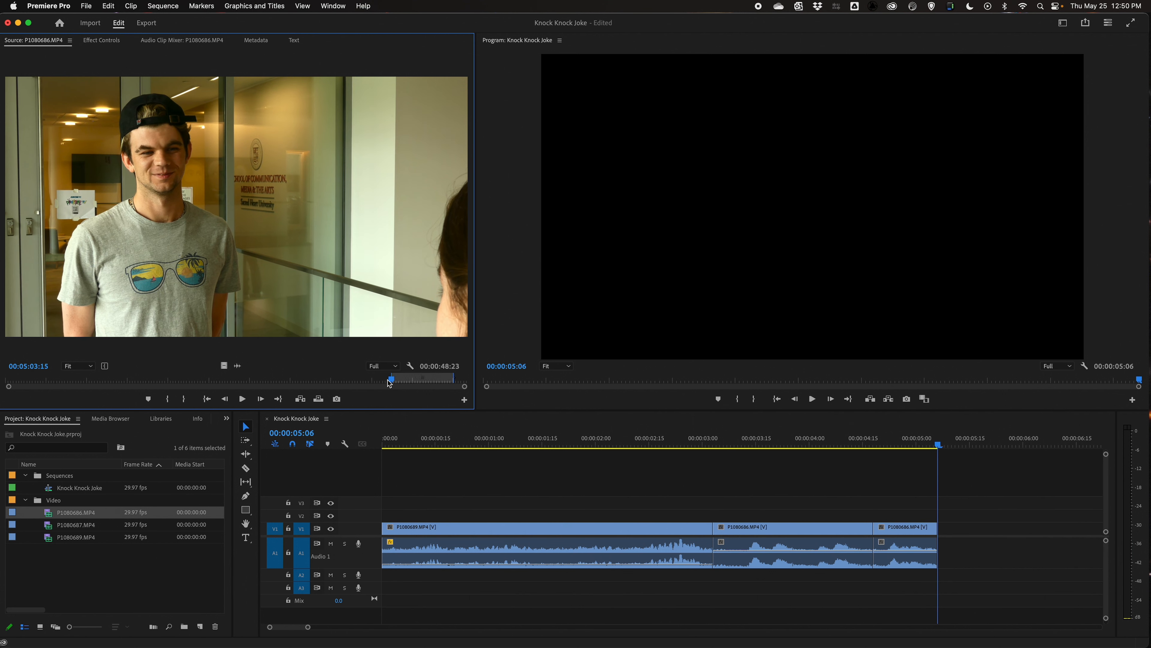
key(o)
key(space)
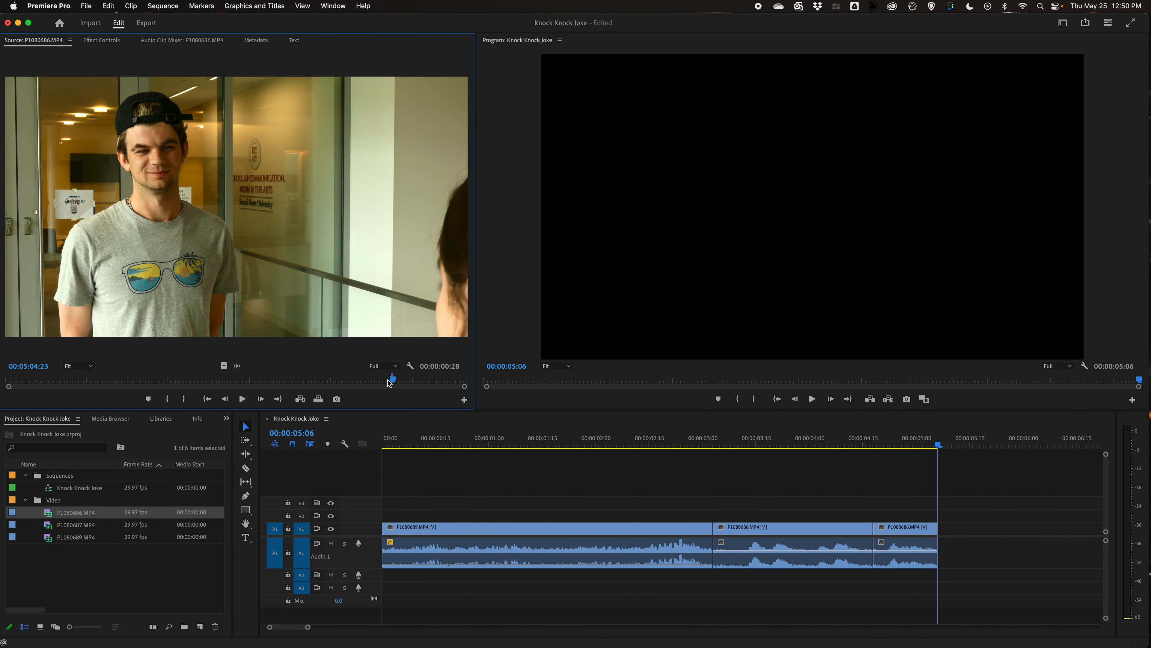
key(period)
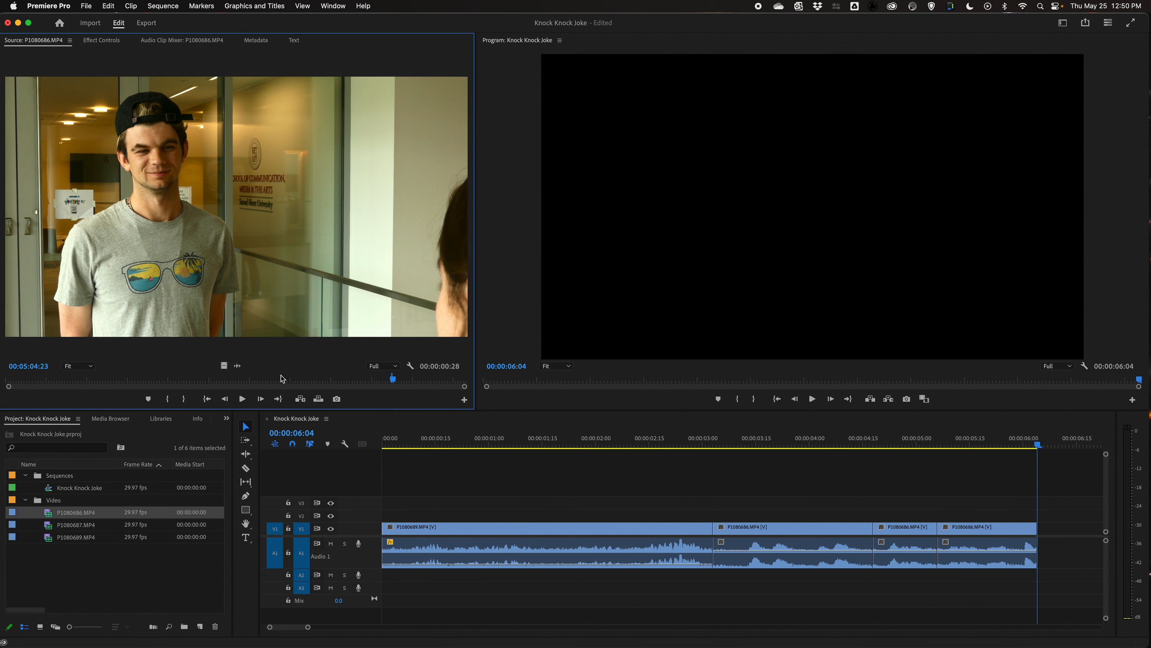
Step: Look for the next line in the wide two-shot of P1080686.MP4 and try an In point at 00:04:17:04
click(298, 379)
key(space)
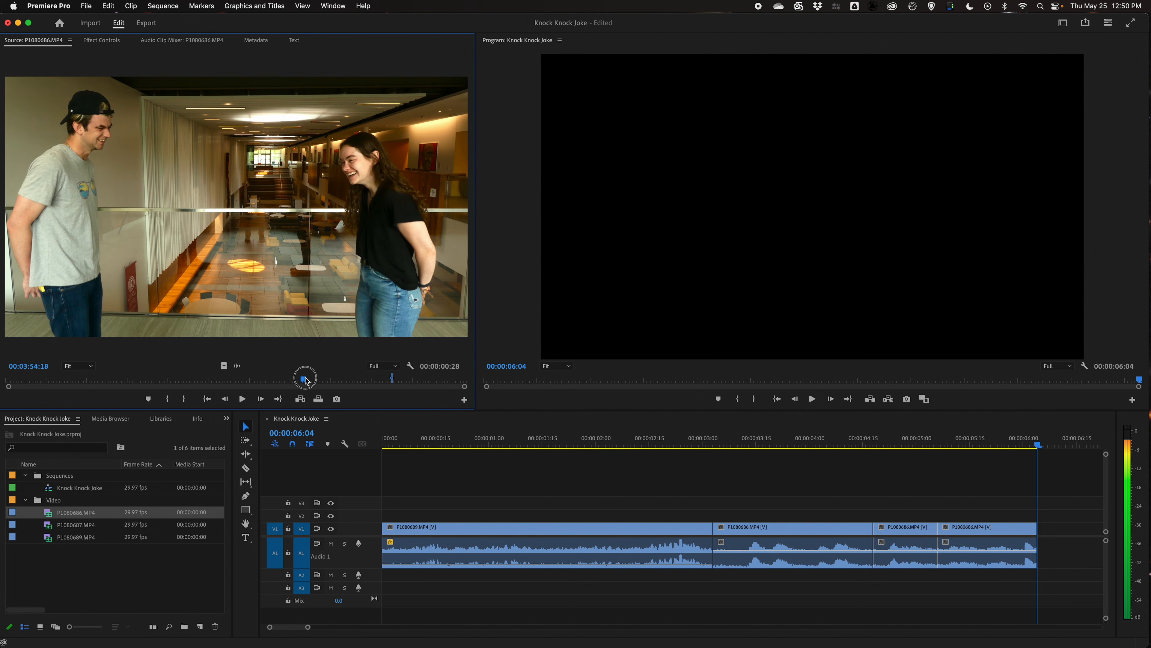
click(330, 381)
key(space)
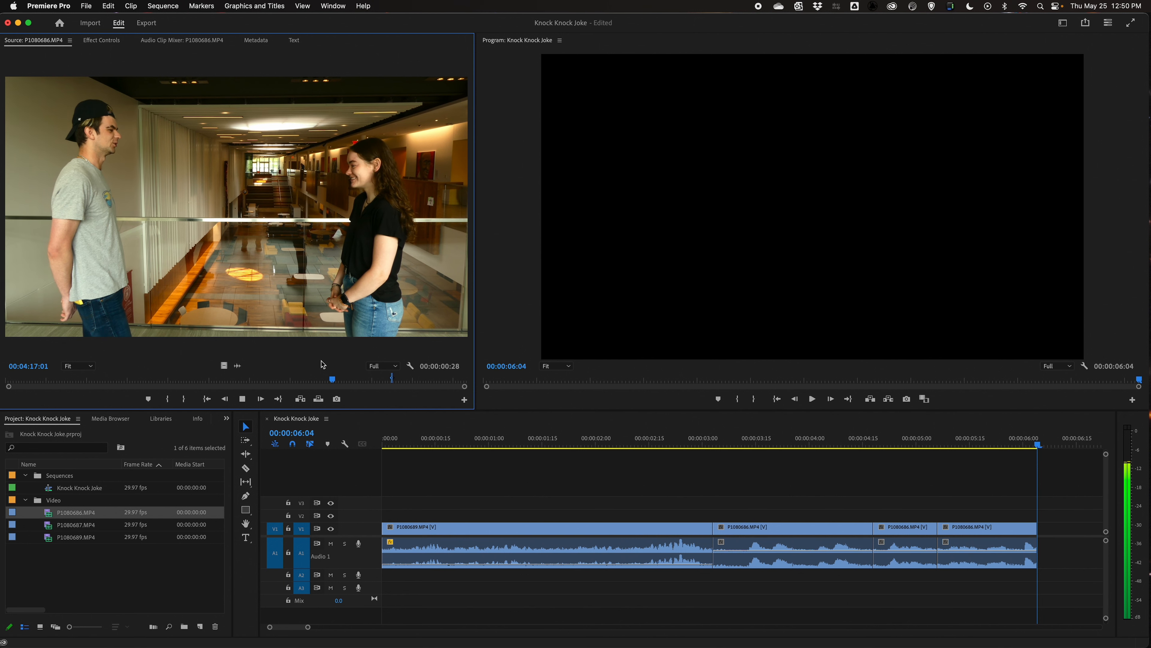
key(space)
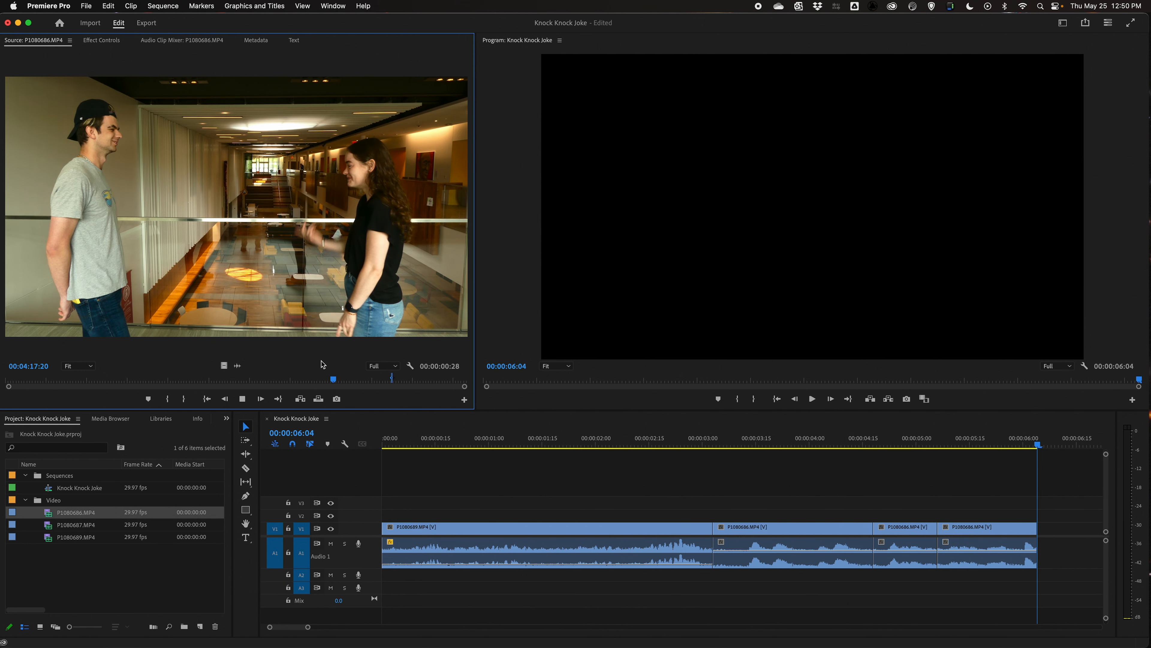
key(k)
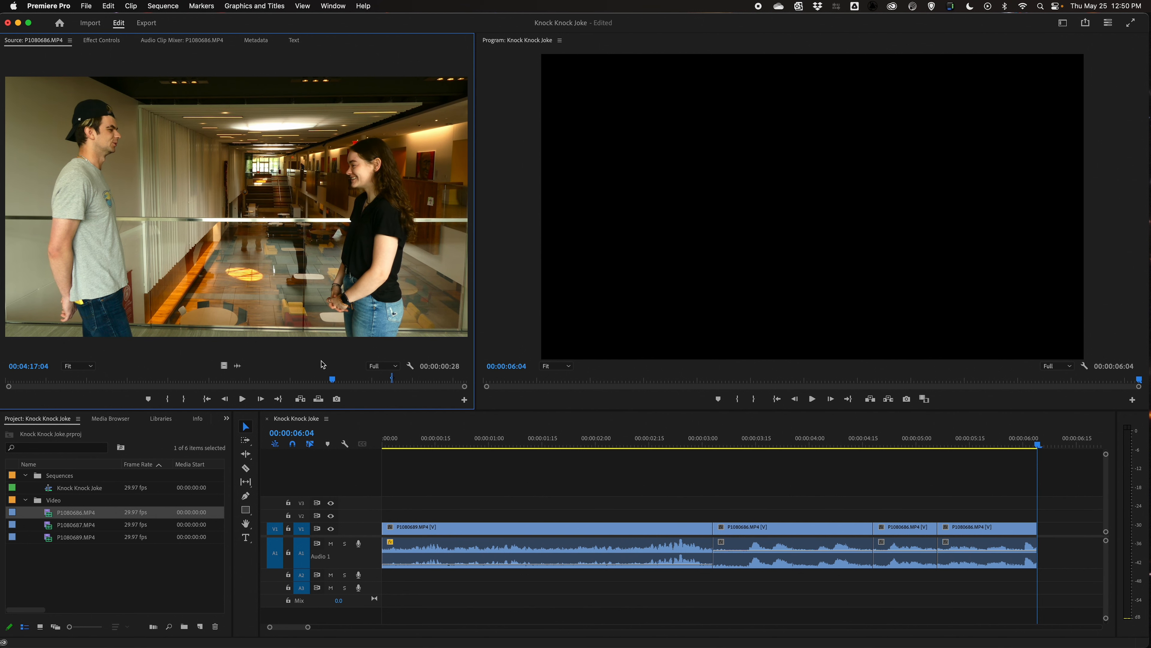
key(i)
key(space)
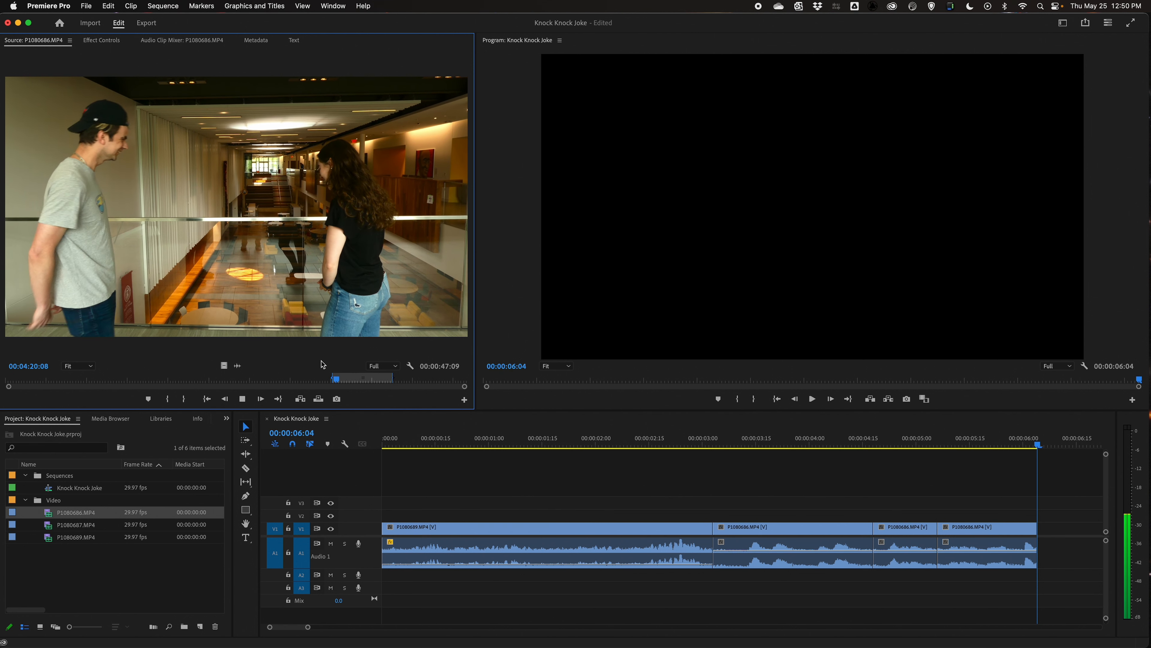
Step: Mark a 00:00:04:17 section of the wide two-shot around the laughing reaction and overwrite it onto the end of the sequence
drag(337, 381, 317, 385)
key(space)
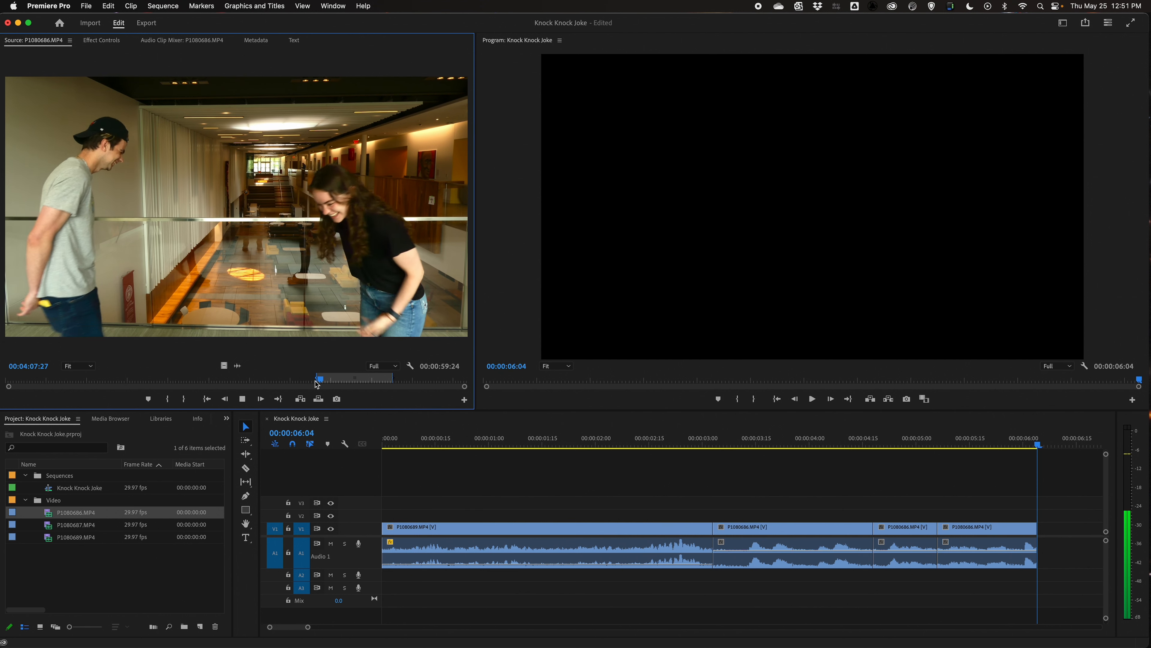
key(o)
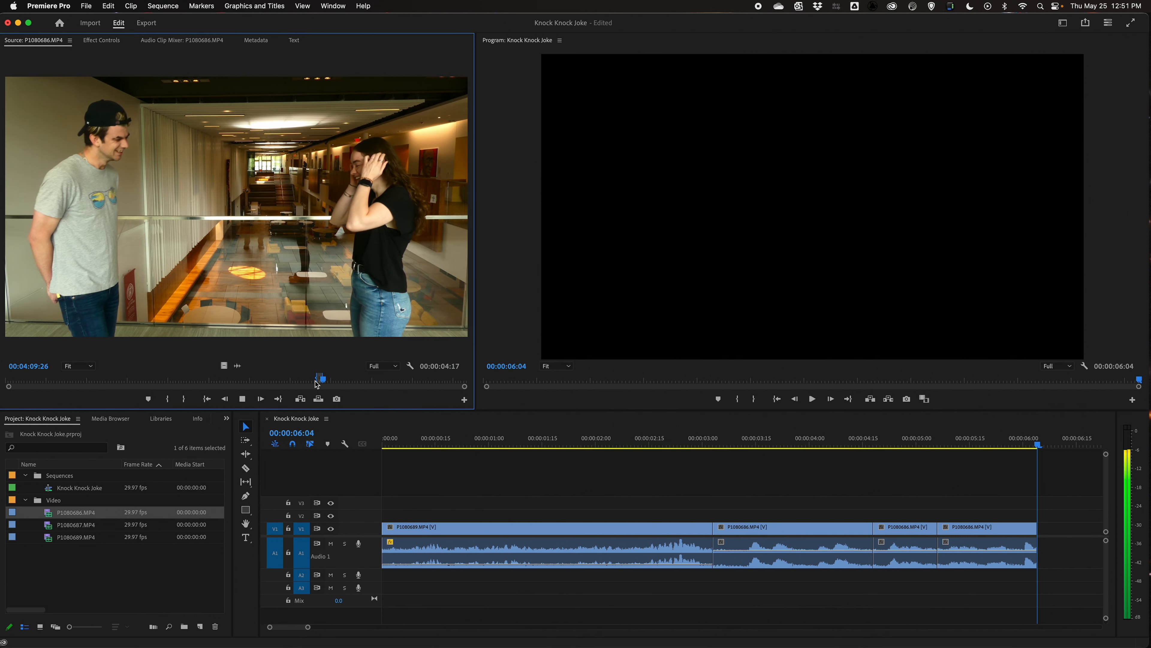
key(space)
key(period)
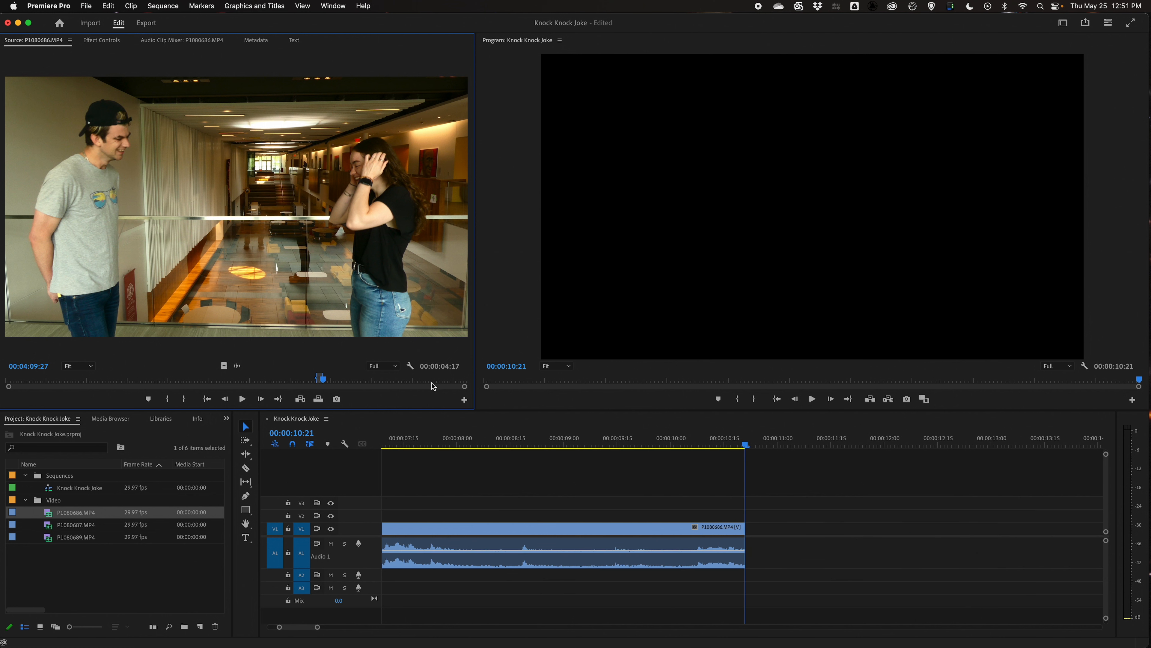
Step: Fit the whole sequence in the timeline and look through the assembled clips one by one
scroll(554, 488, up, 5)
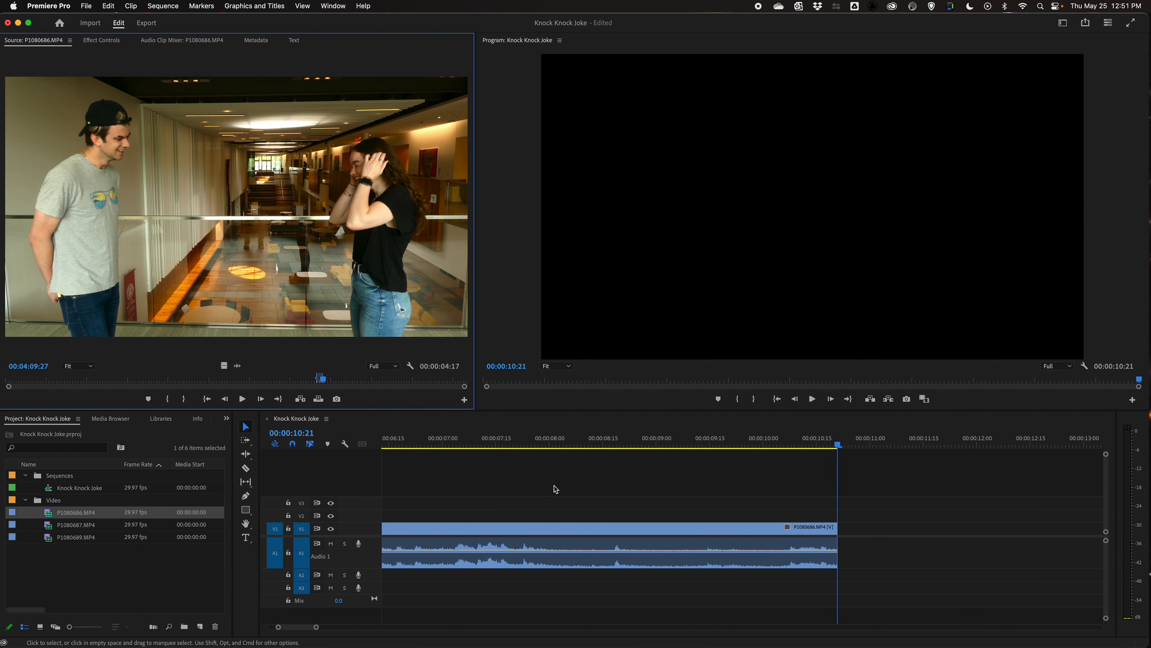
scroll(554, 489, up, 5)
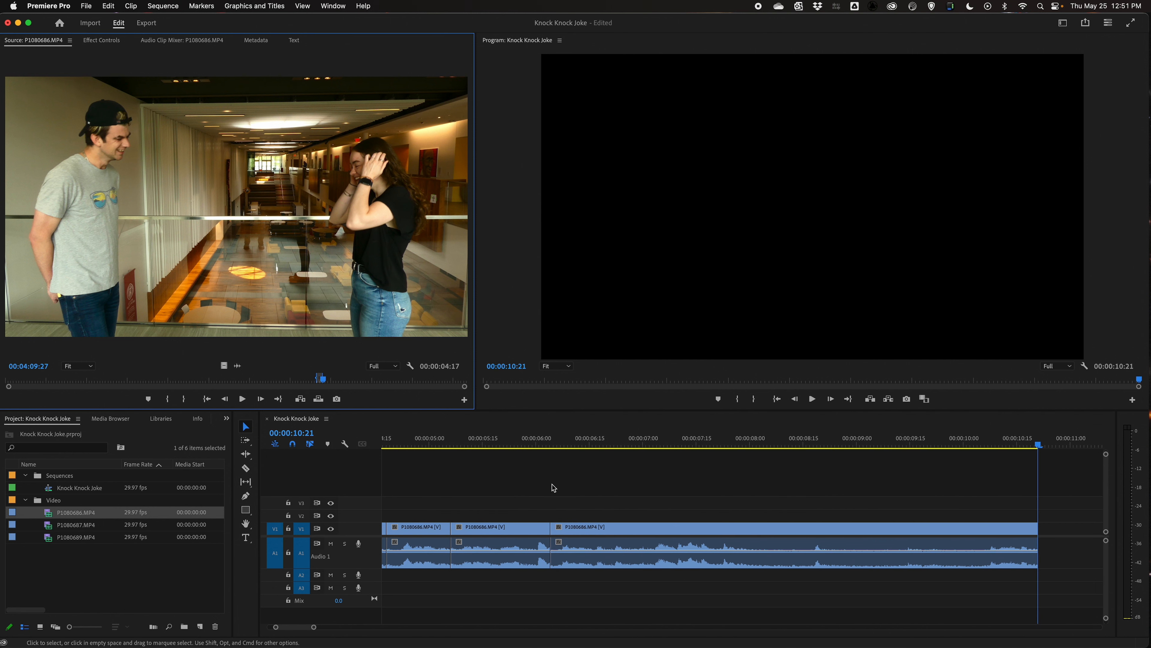
key(backslash)
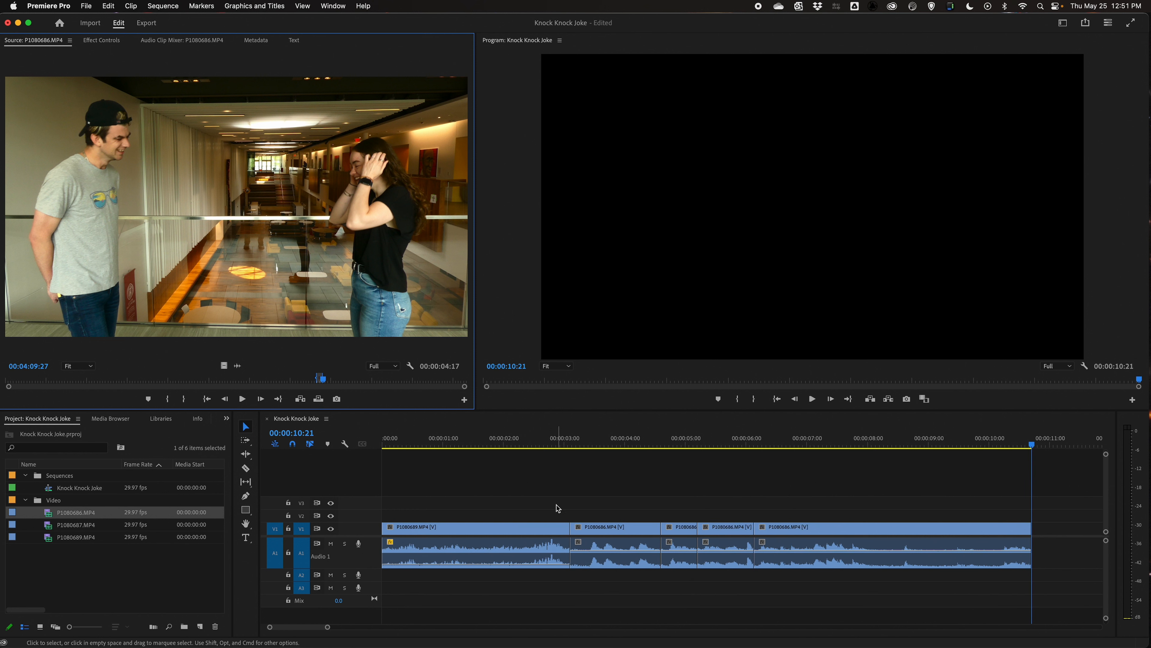
click(503, 440)
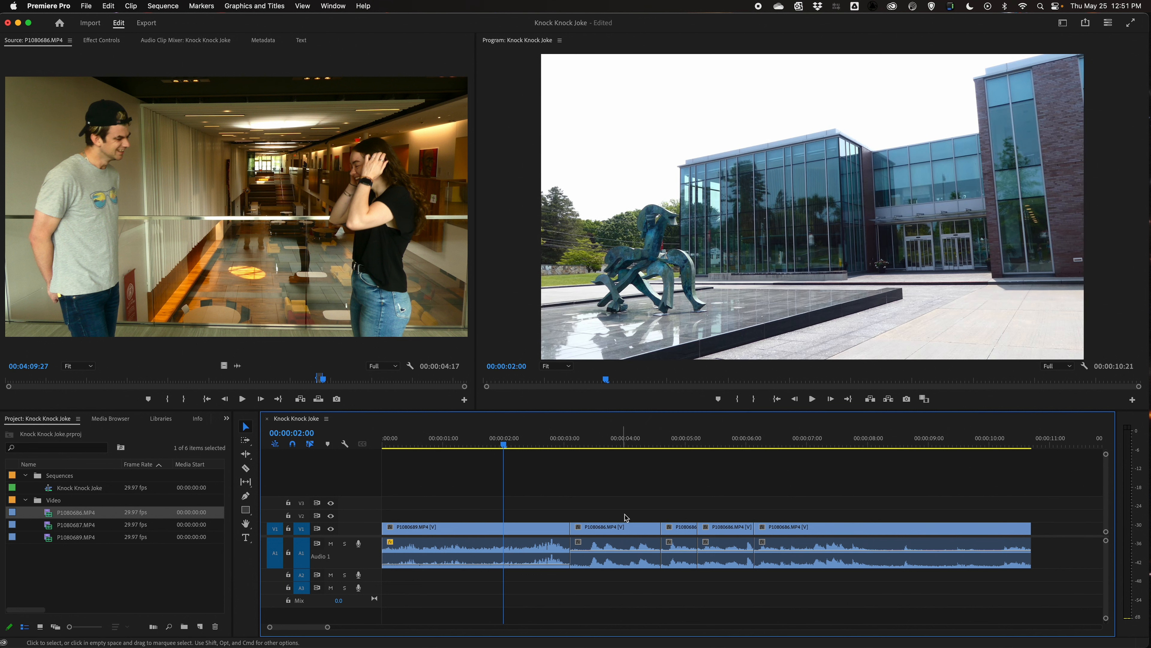
click(624, 448)
drag(677, 447, 821, 446)
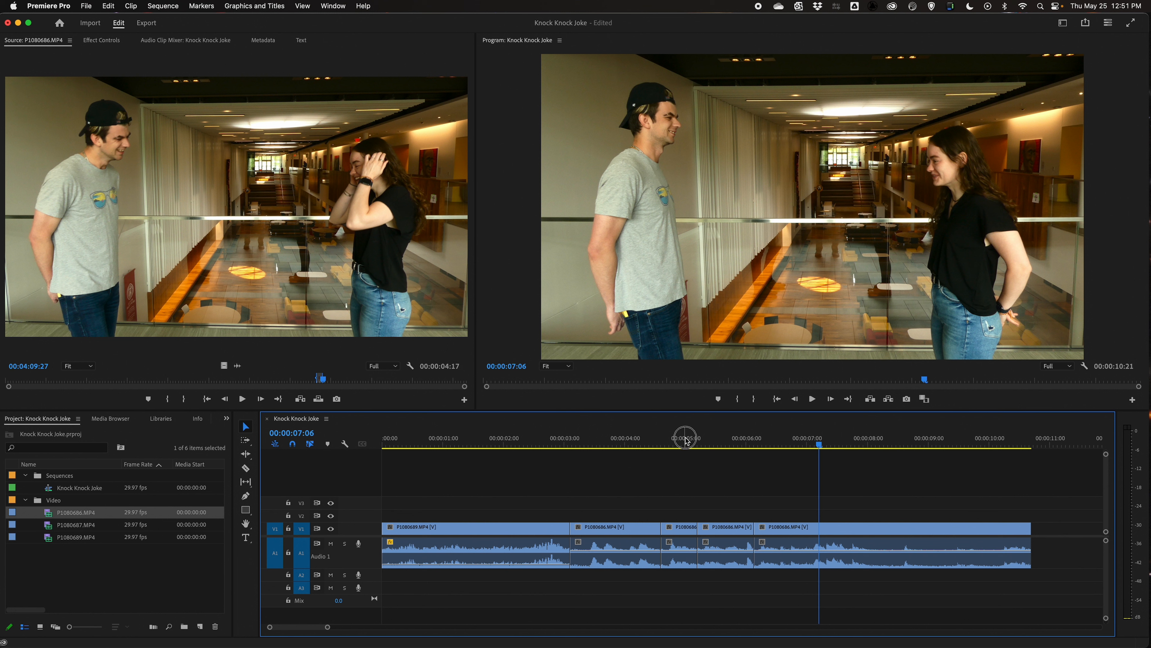
click(683, 446)
click(729, 445)
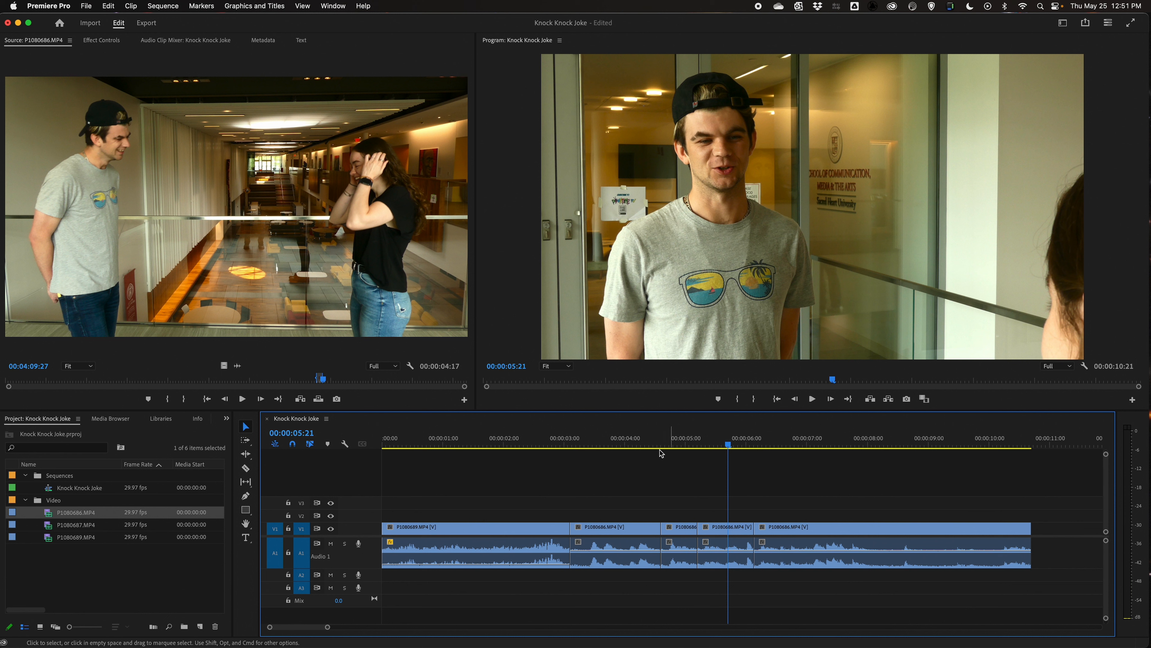
Step: Play the sequence from the first cut to check the edits, and replay it from within the second clip
click(568, 446)
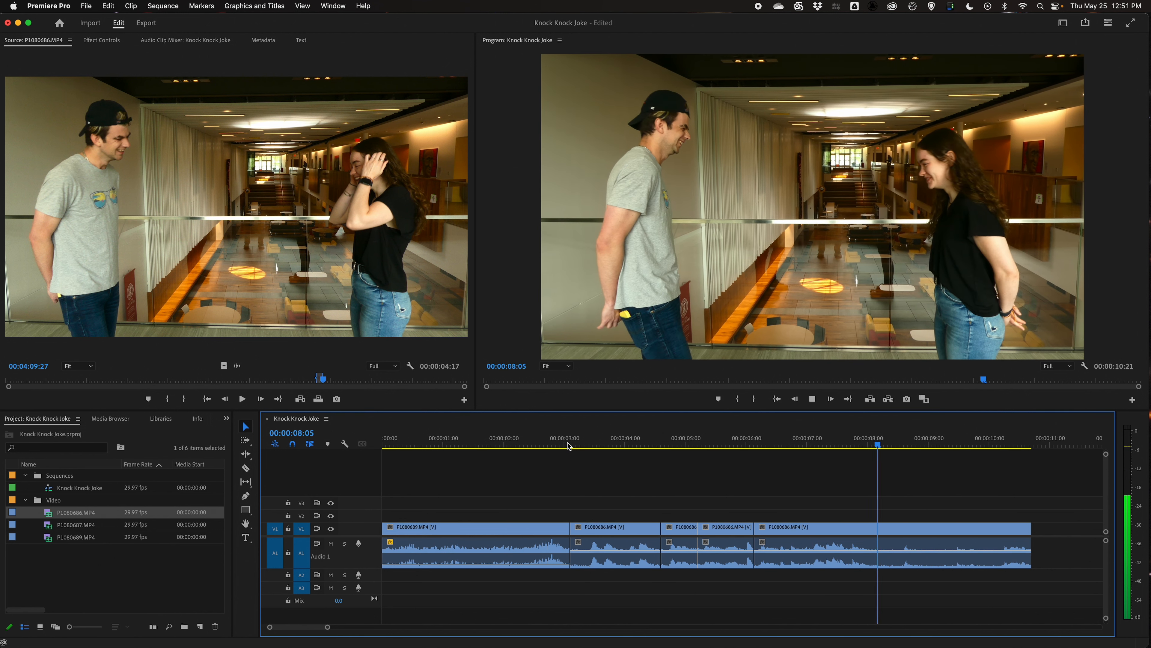
key(space)
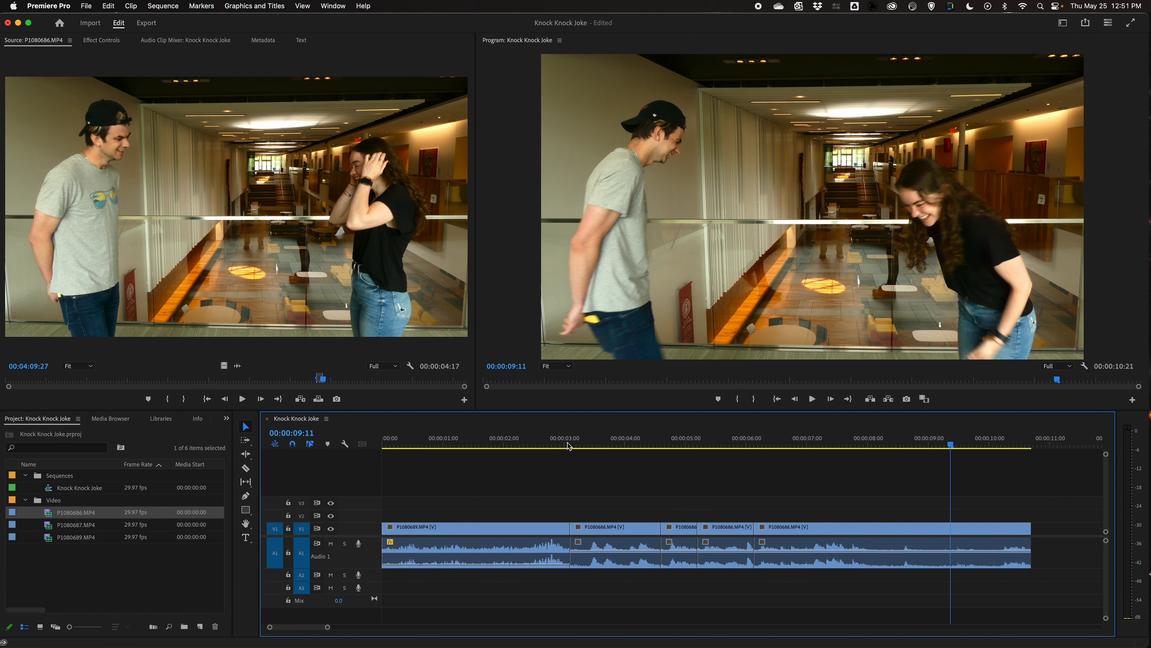
click(638, 446)
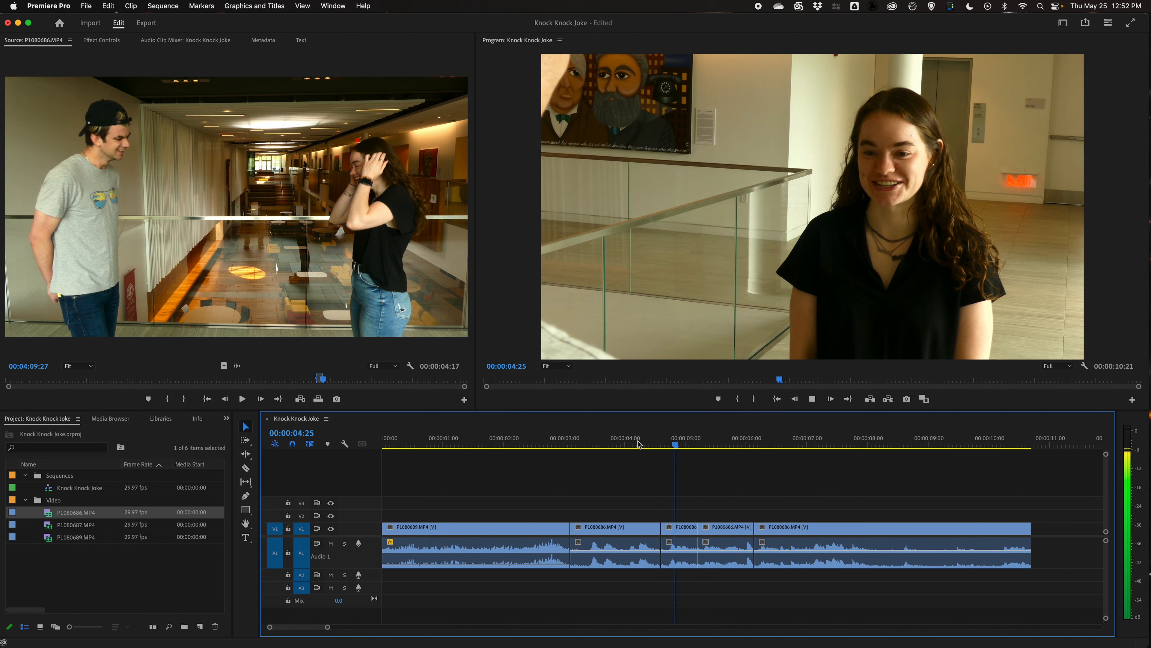
Step: Replay the cut from the wide two-shot into the woman's close-up and scrub to the close-up's end at 00:00:05:05
key(space)
click(655, 446)
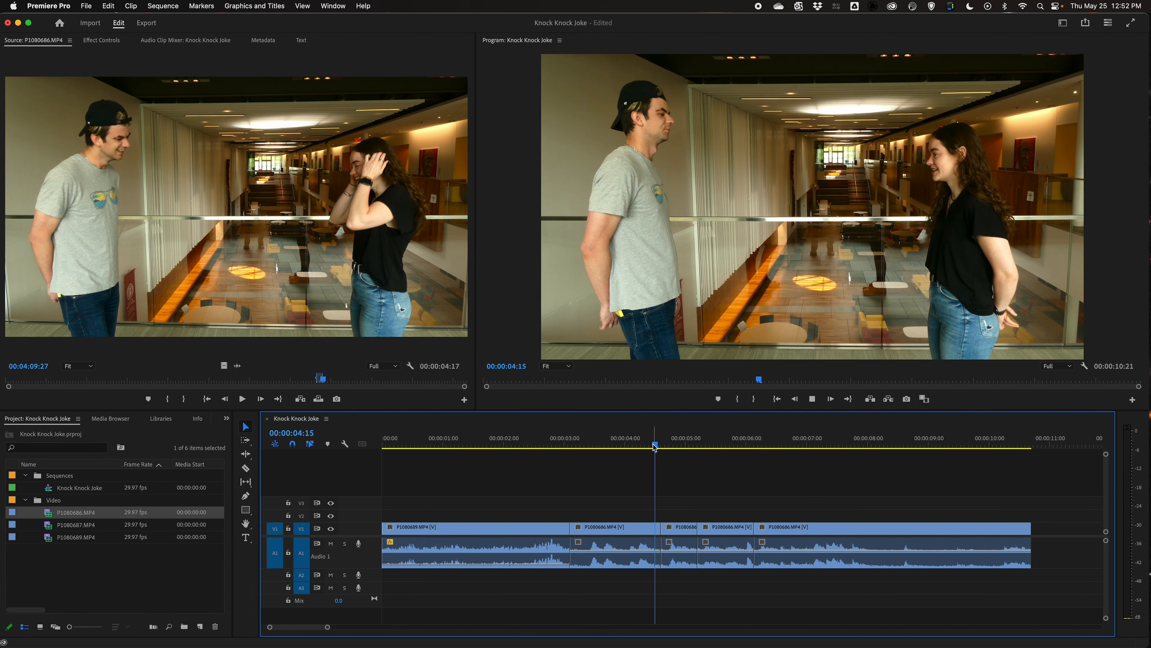
key(space)
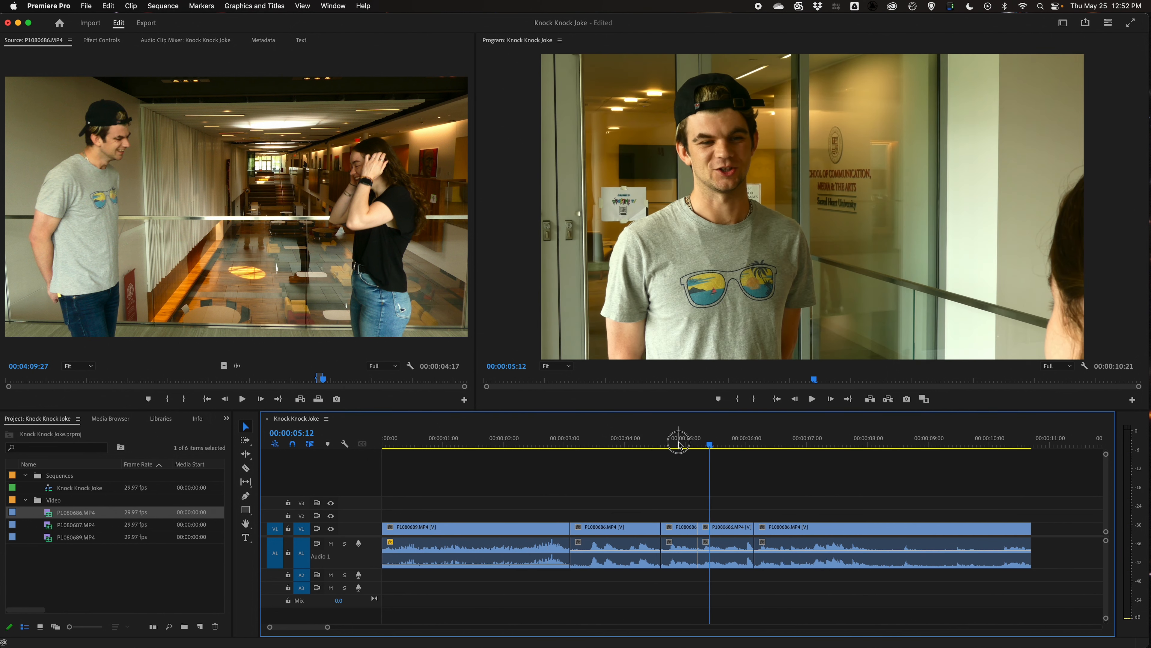
drag(680, 446, 698, 444)
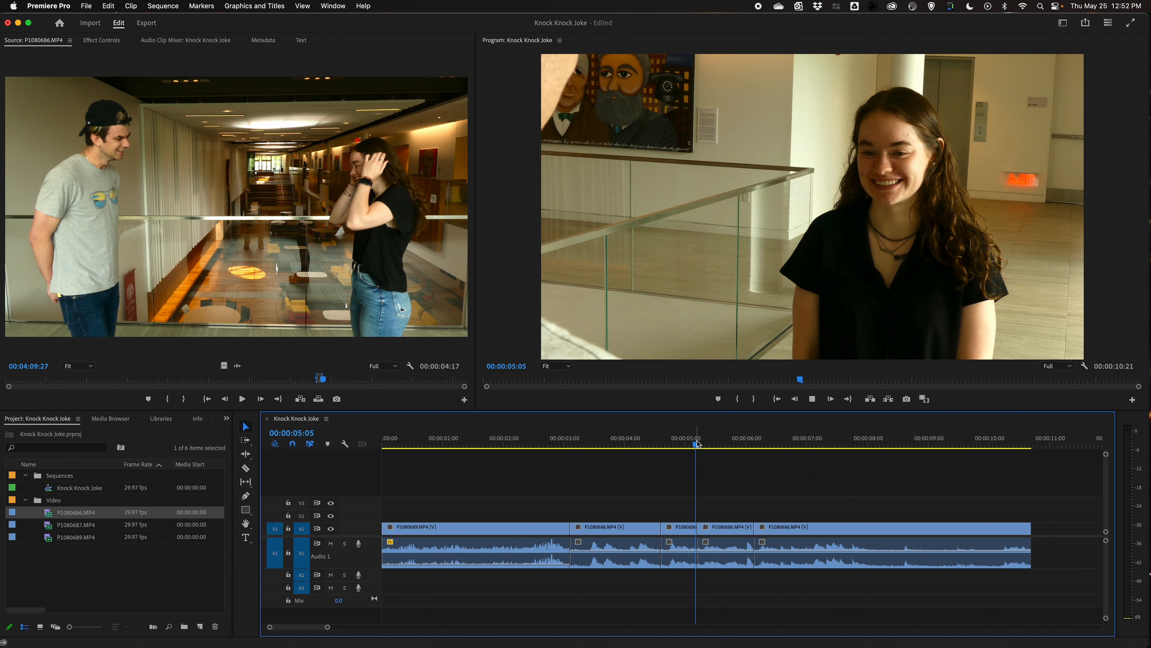
click(698, 443)
Step: Play across the cut into the man's close-up and return to the start of the third clip
key(equal)
key(equal)
key(equal)
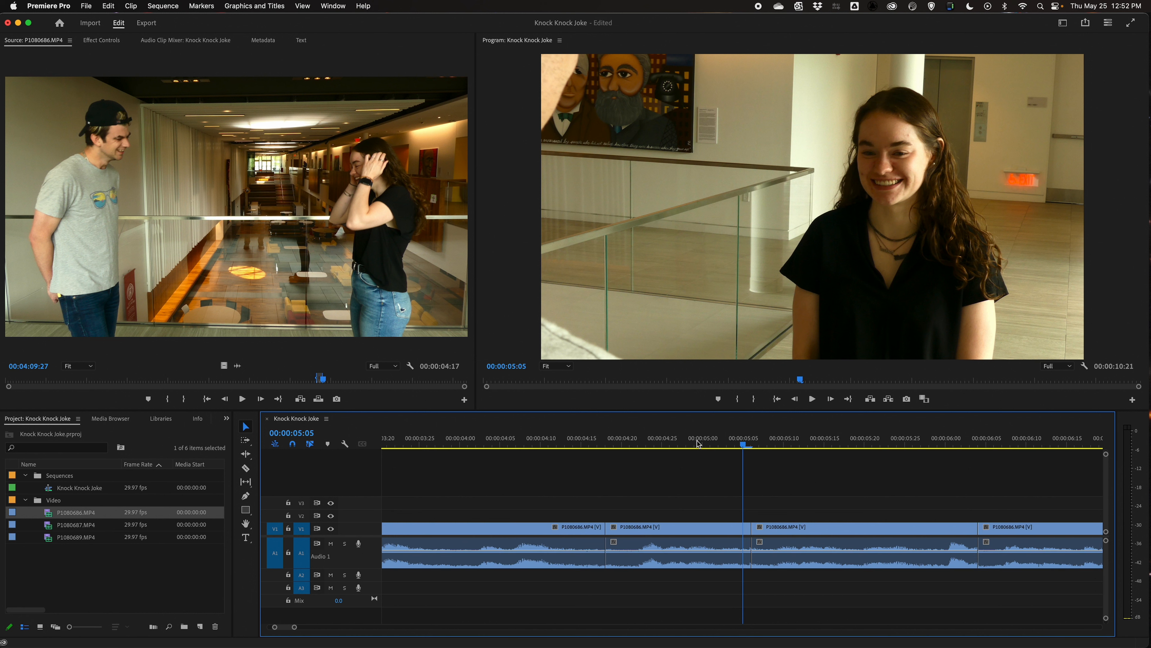
key(space)
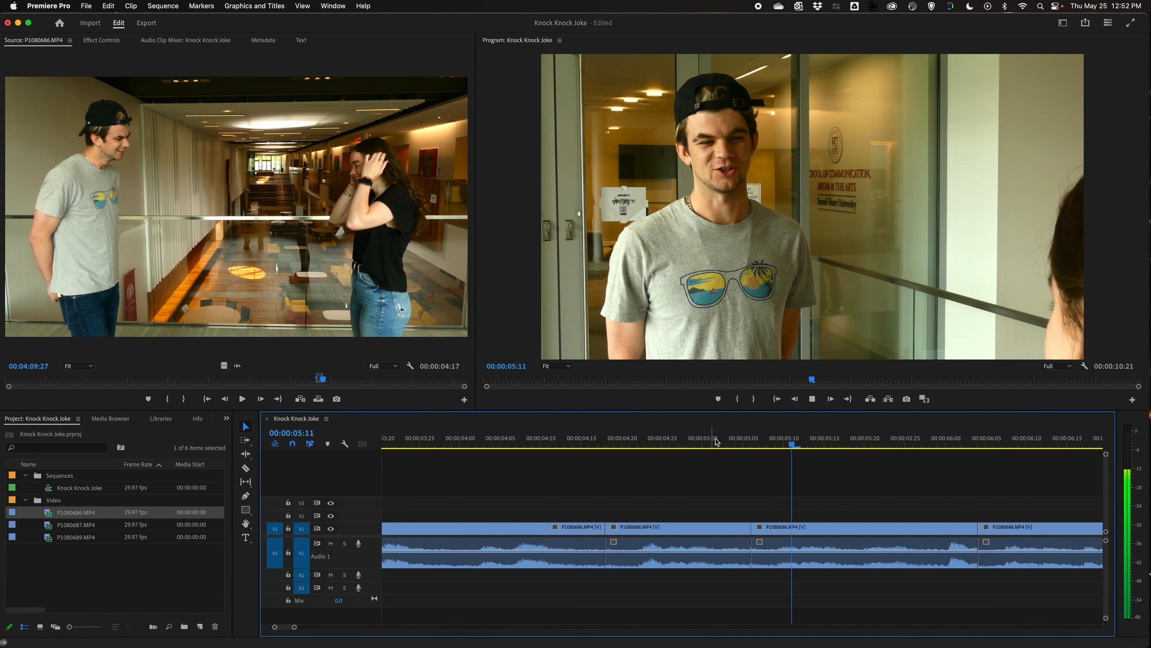
key(space)
key(Up)
key(Up)
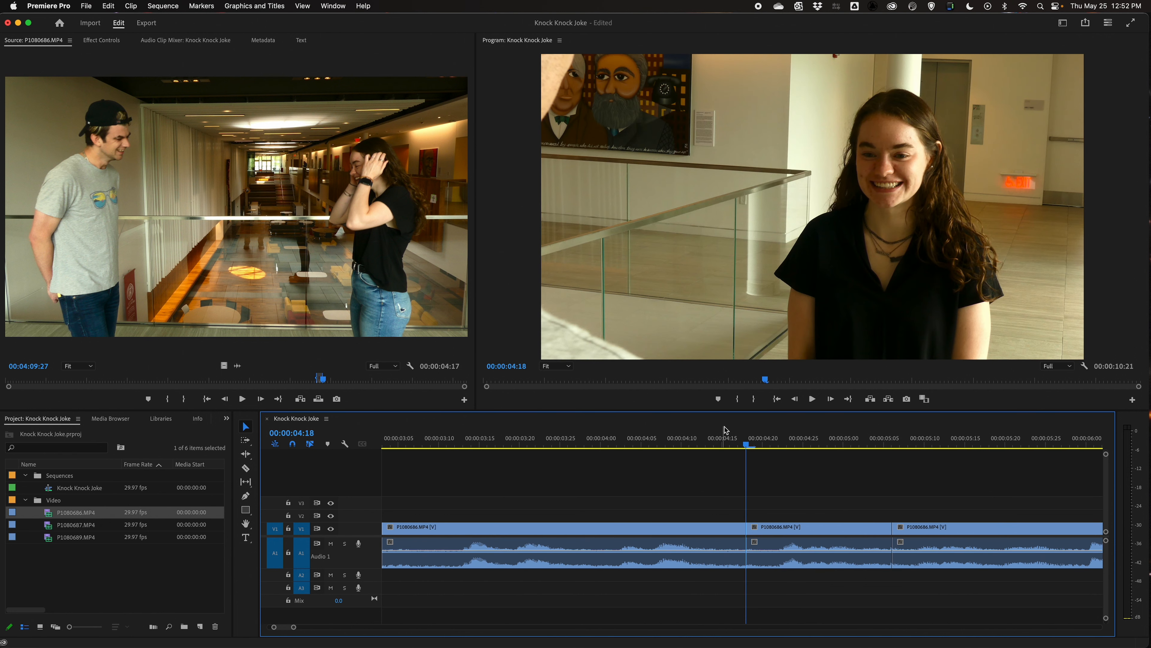
Step: Scrub through the woman's close-up again and play the man's line from the fourth clip's start at 00:00:05:06
key(backslash)
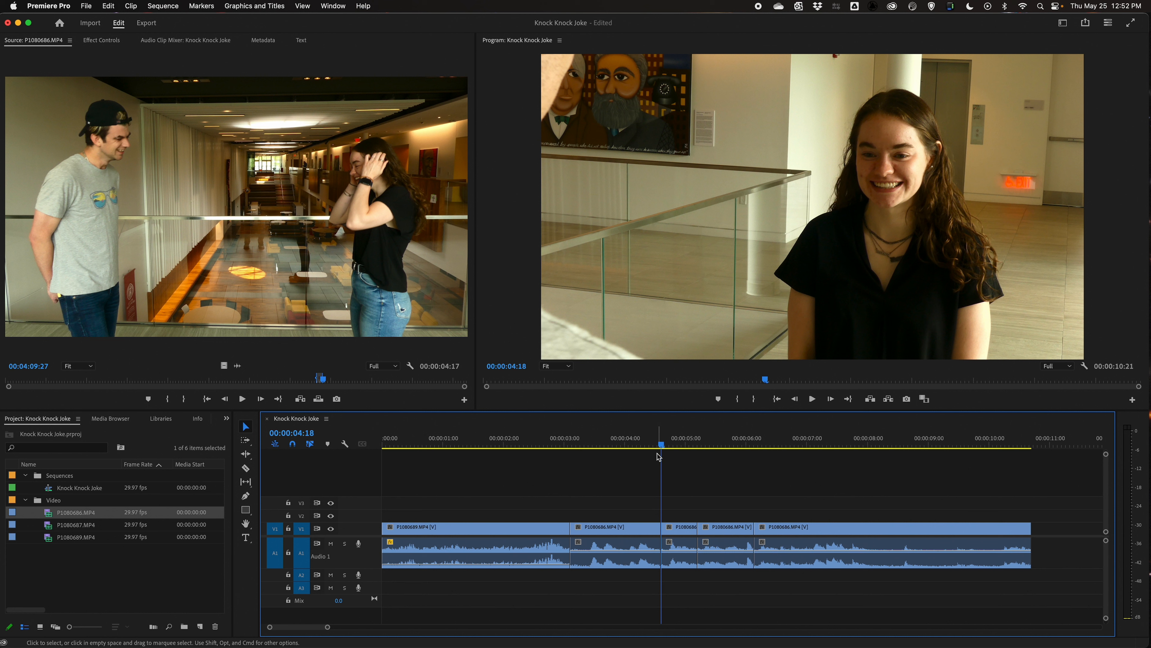
click(652, 443)
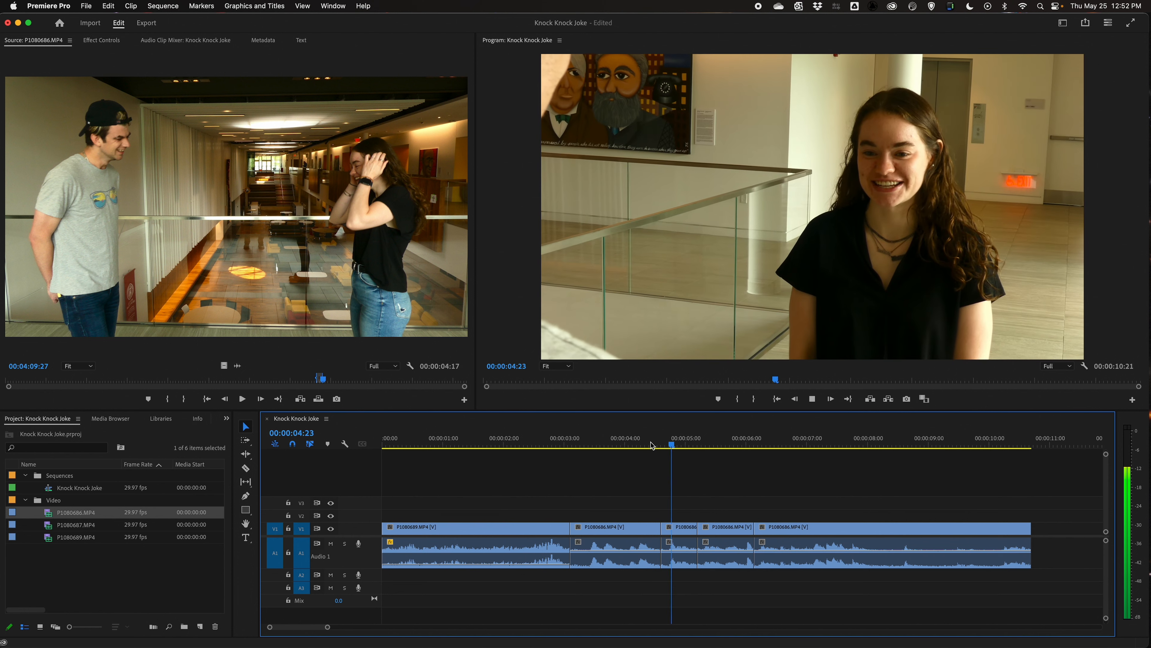
click(671, 446)
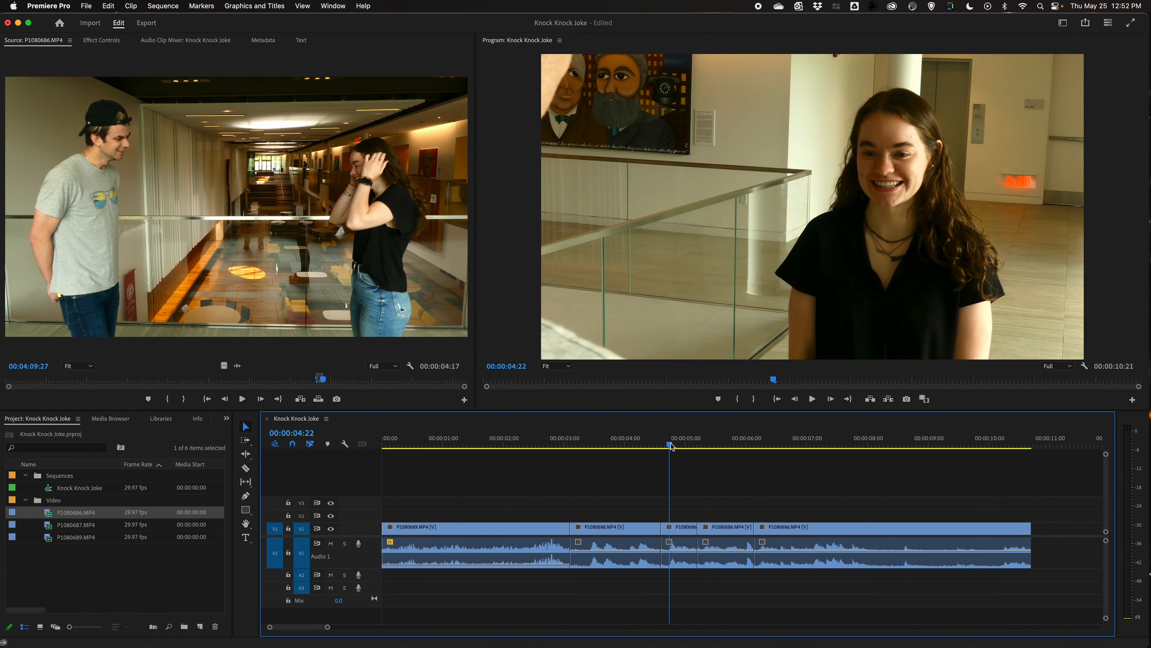
drag(672, 447, 696, 446)
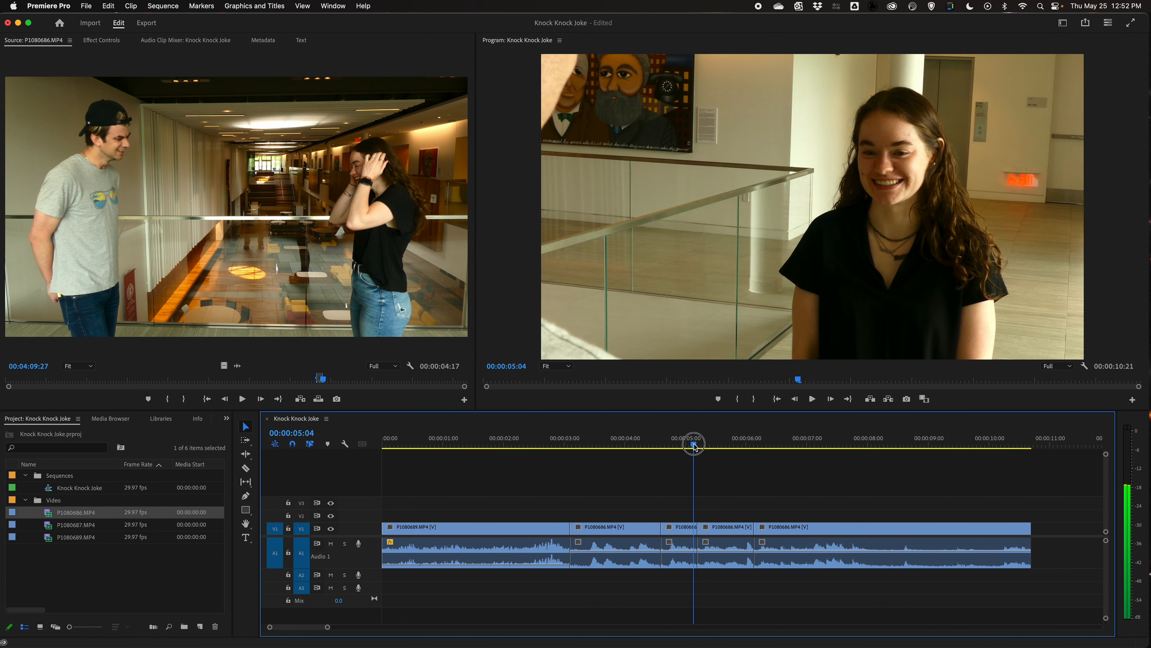
key(=)
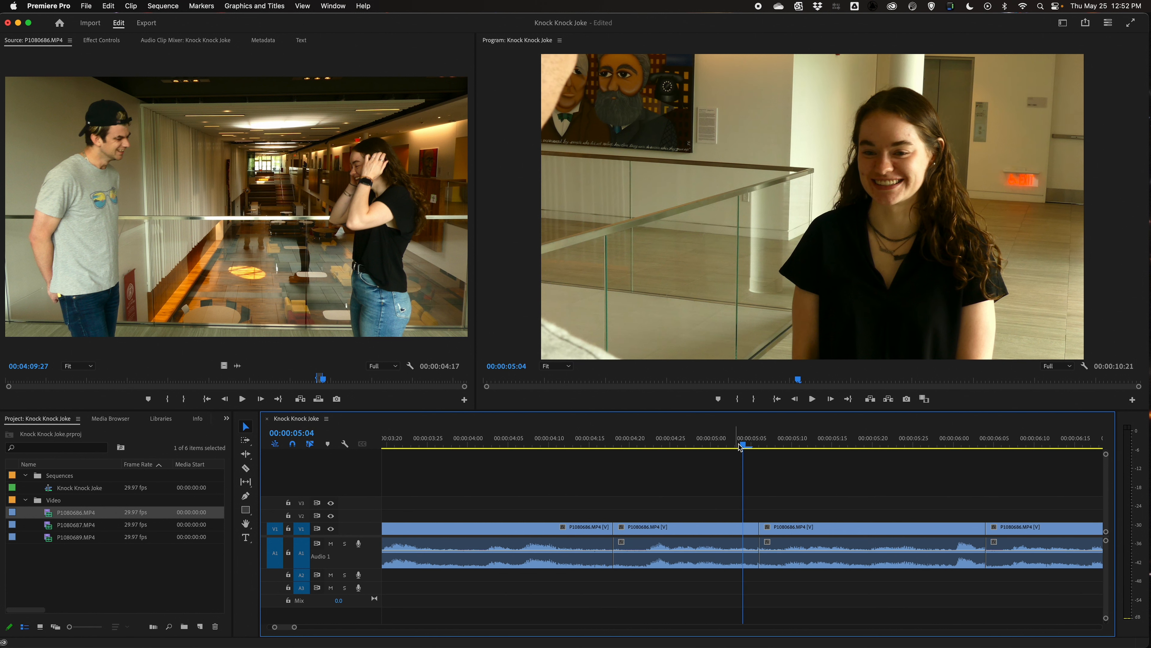
key(Right)
key(Right)
key(minus)
key(space)
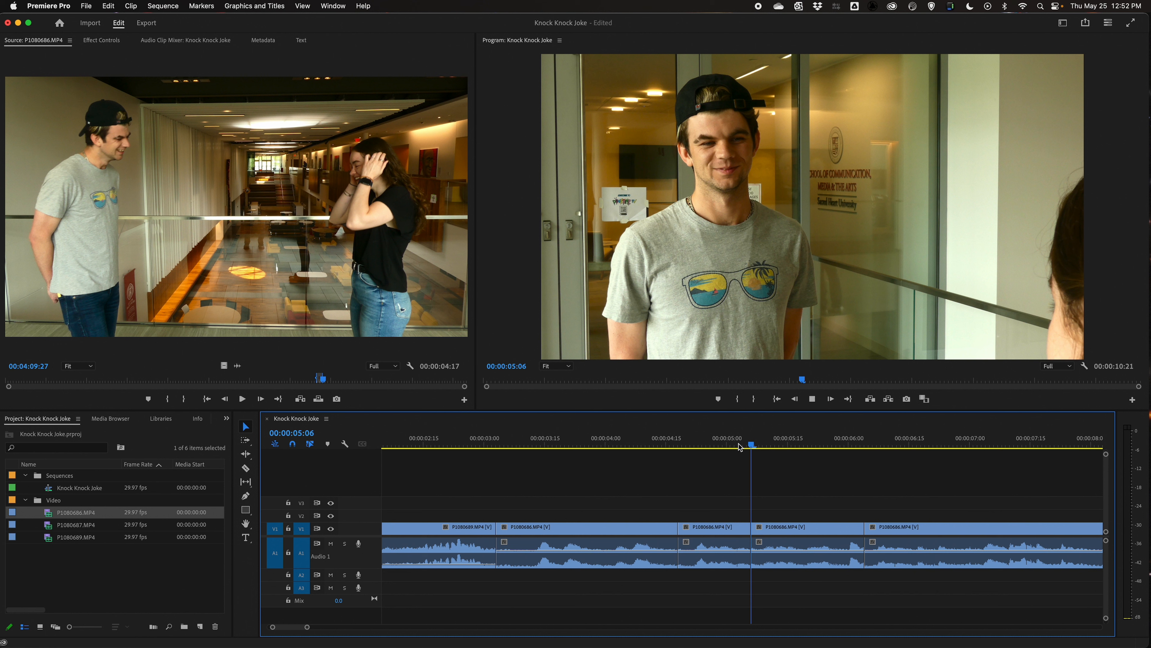
key(space)
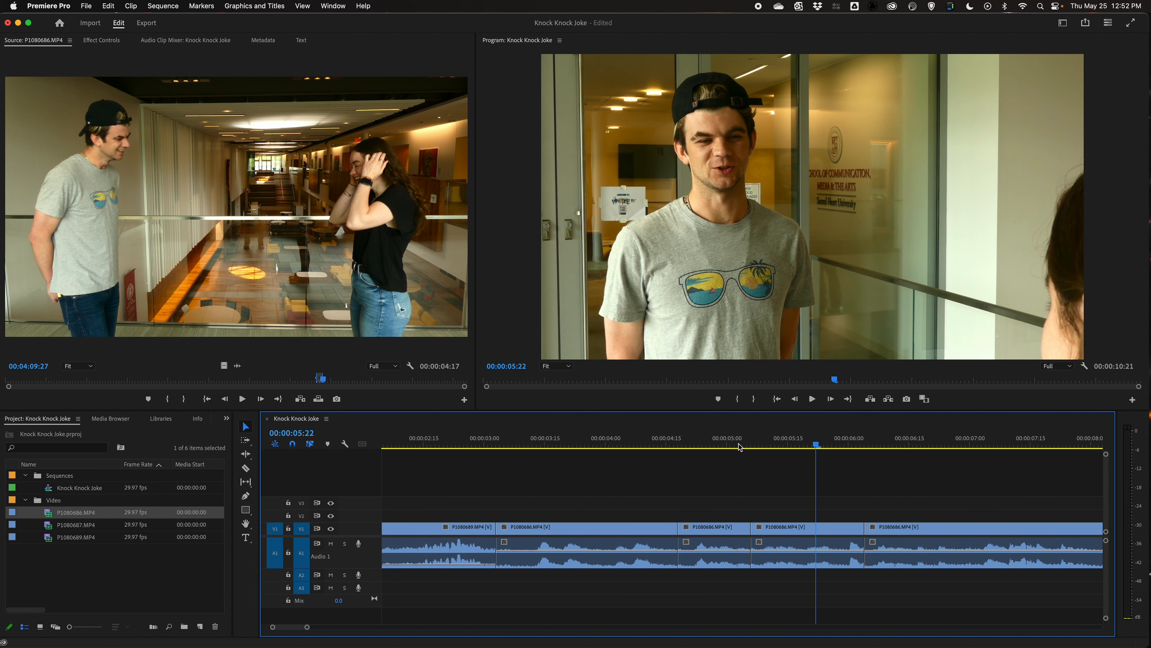
Step: Trim 1 frame off the start of the fourth clip with the Ripple Edit tool
key(Up)
key(equal)
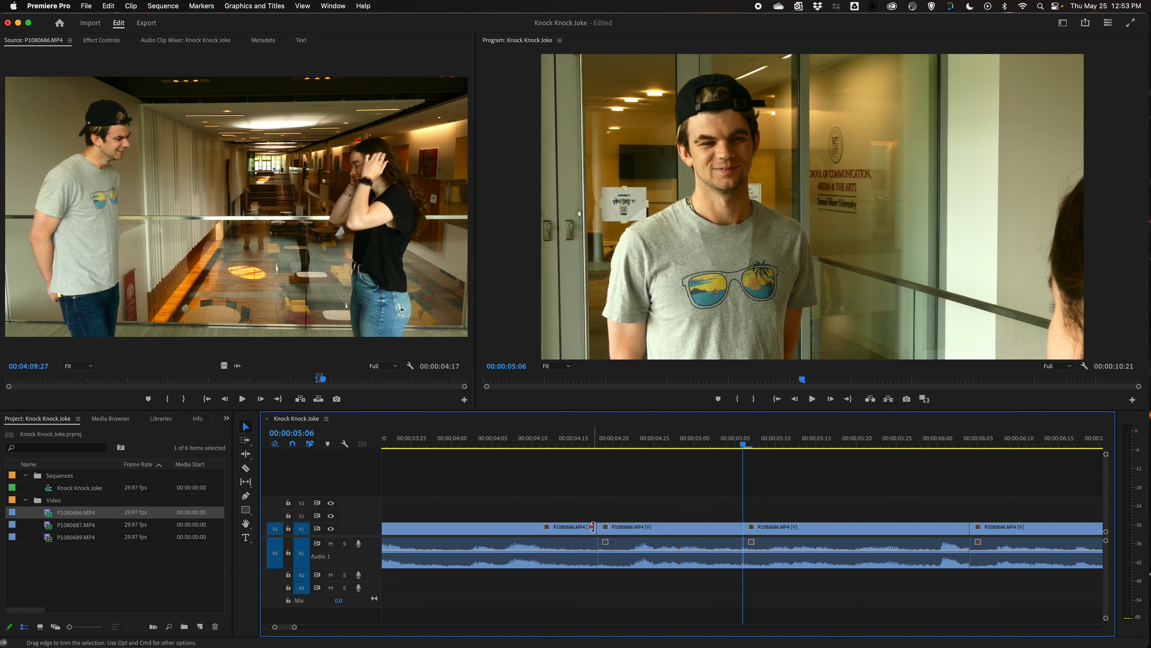
mouse_move(599, 527)
mouse_down()
mouse_move(681, 527)
mouse_move(595, 528)
mouse_up()
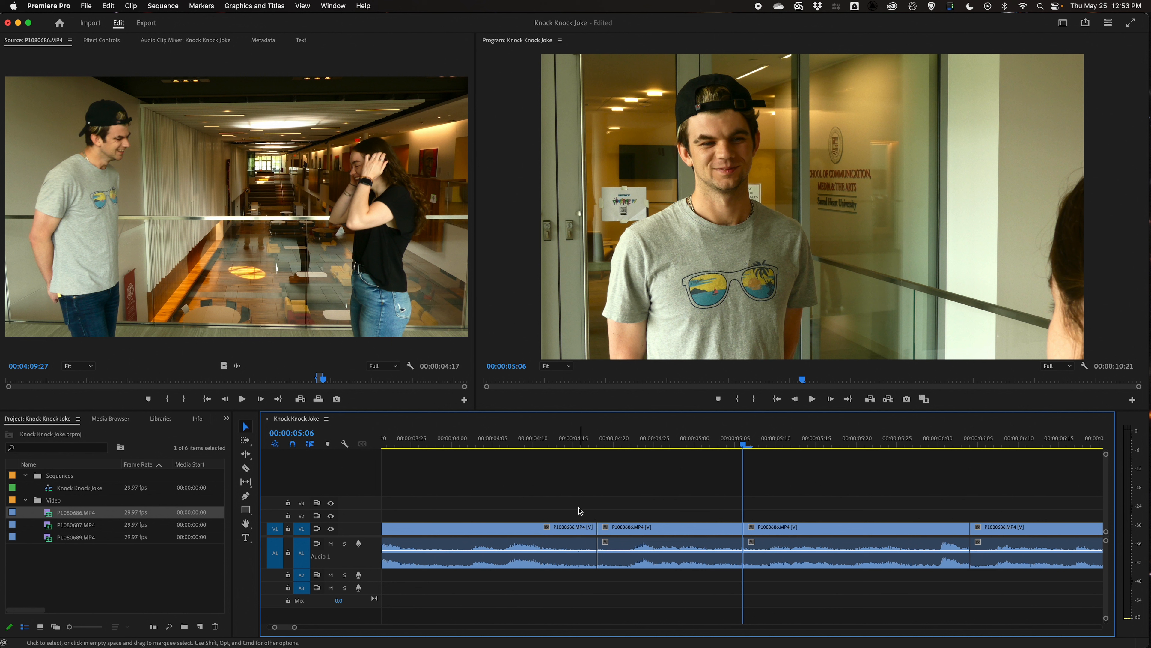
click(246, 454)
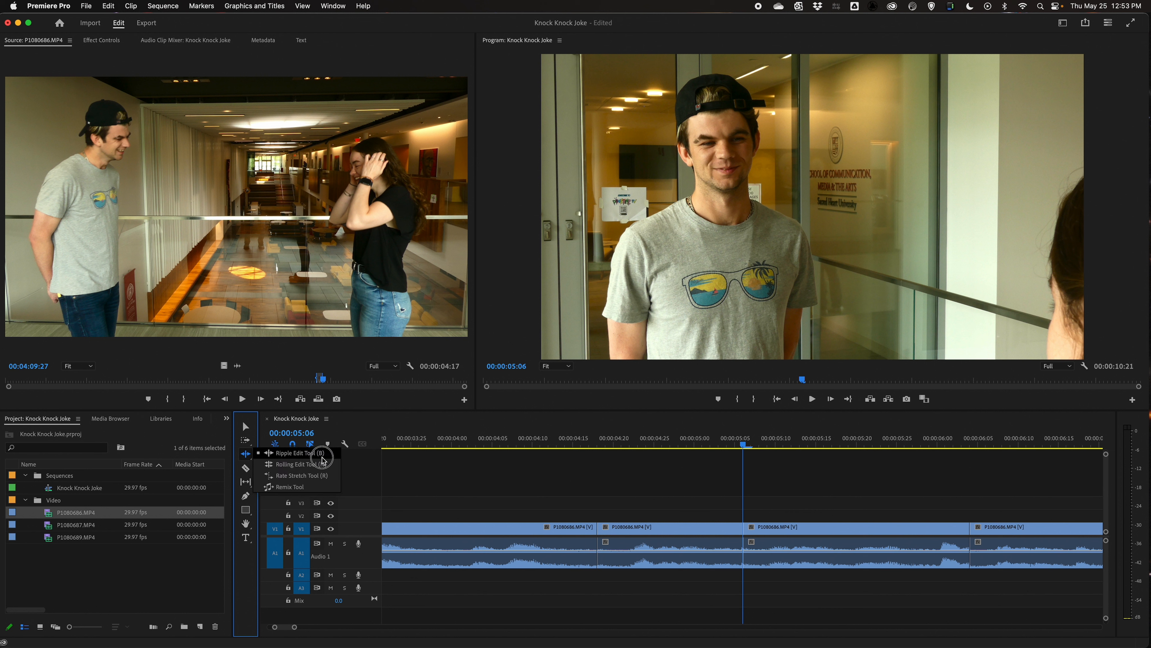
click(303, 456)
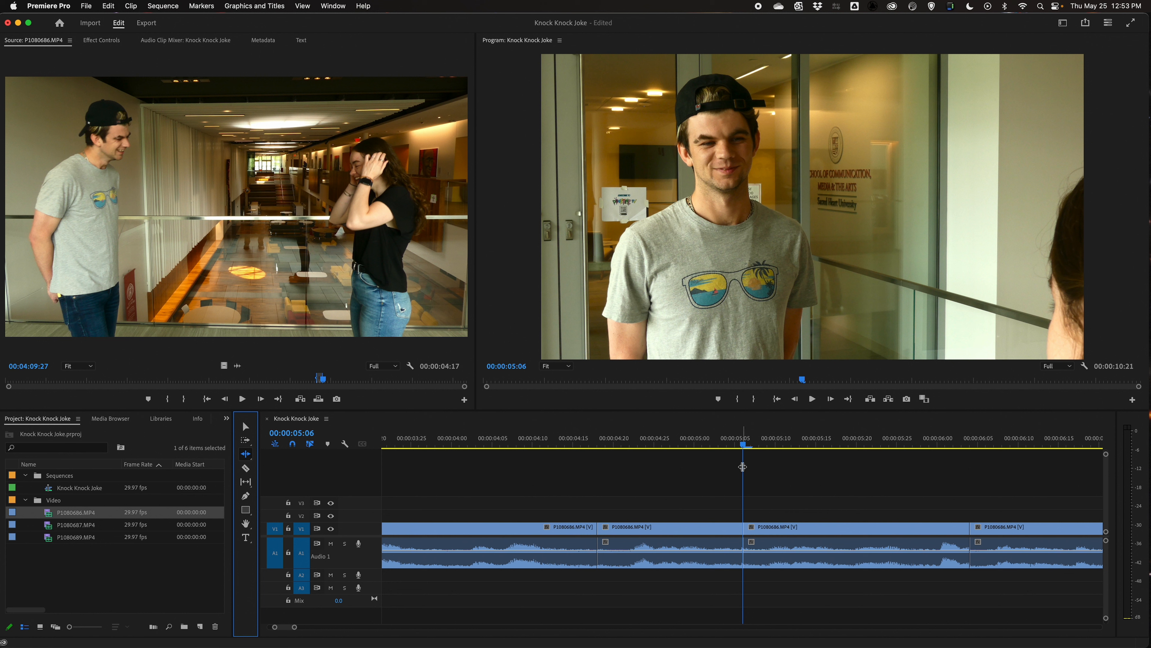
click(744, 528)
drag(745, 528, 756, 527)
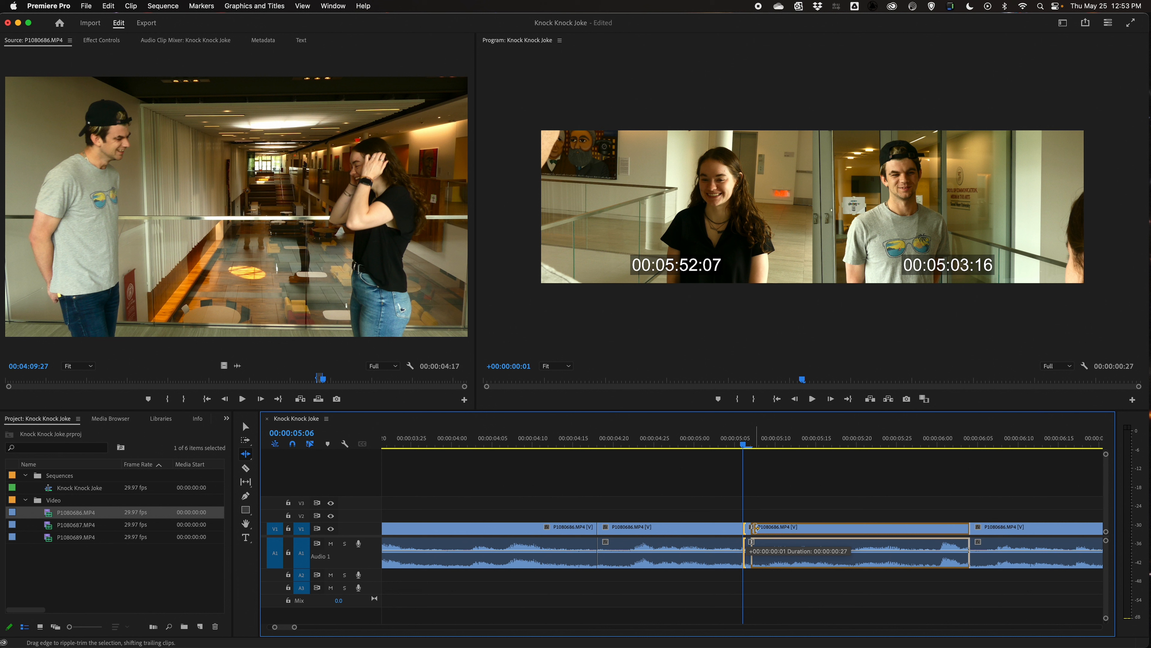
drag(755, 528, 755, 528)
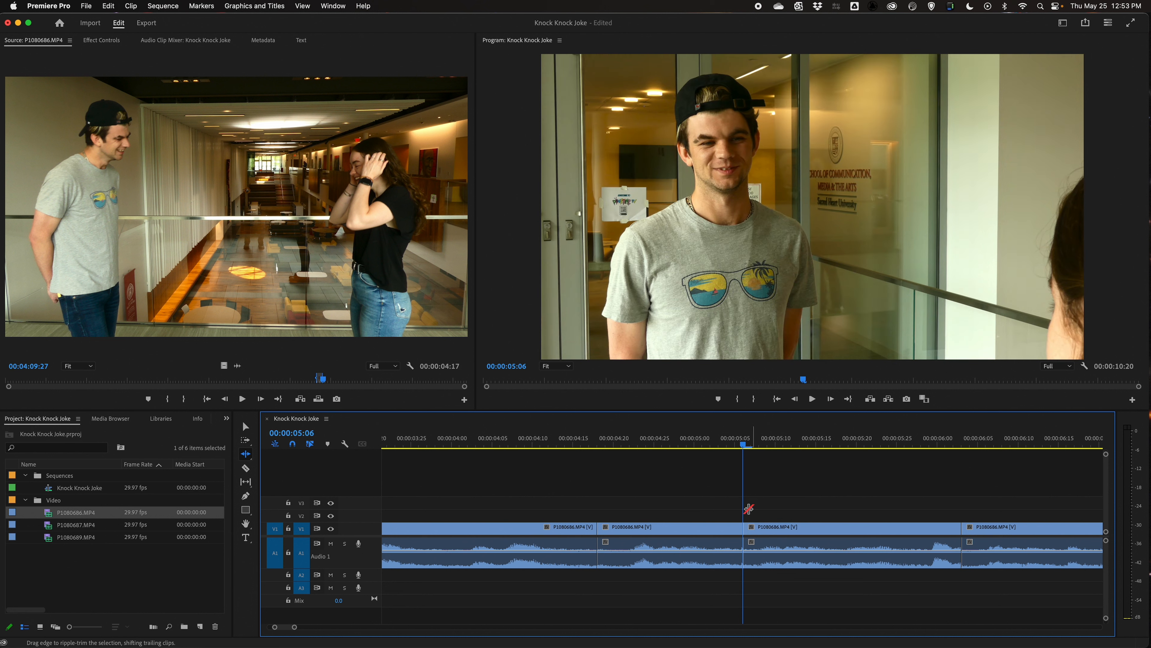
Step: Play across the ripple-trimmed cut, and replay it from the end of the second clip into the last clip
click(726, 444)
key(space)
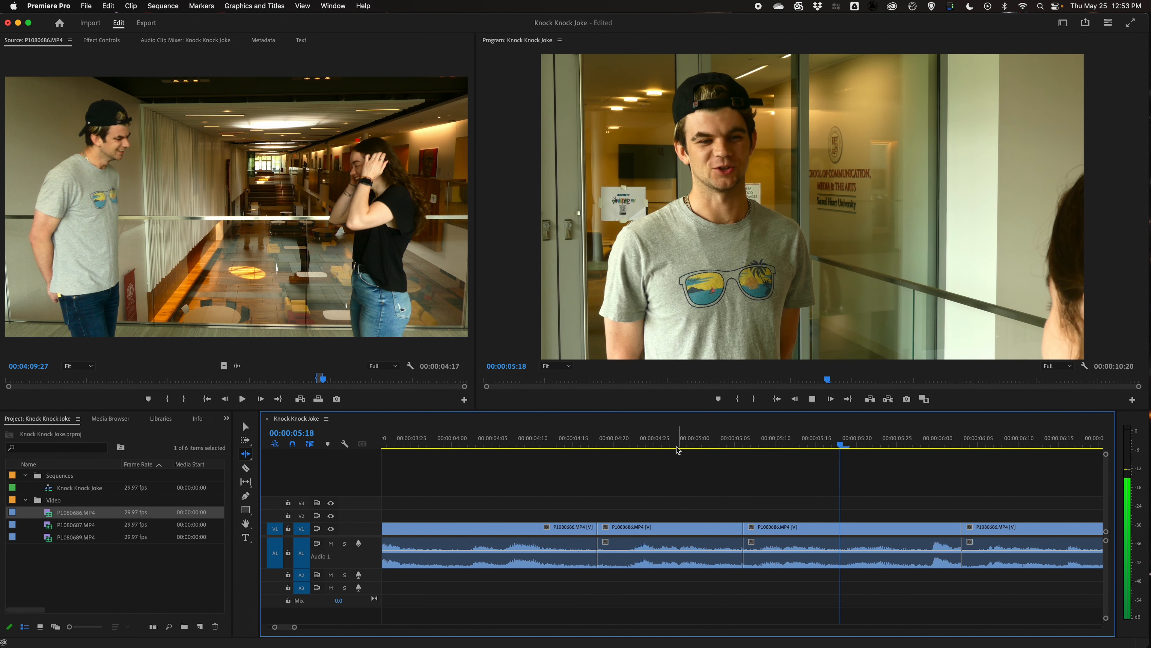
click(574, 448)
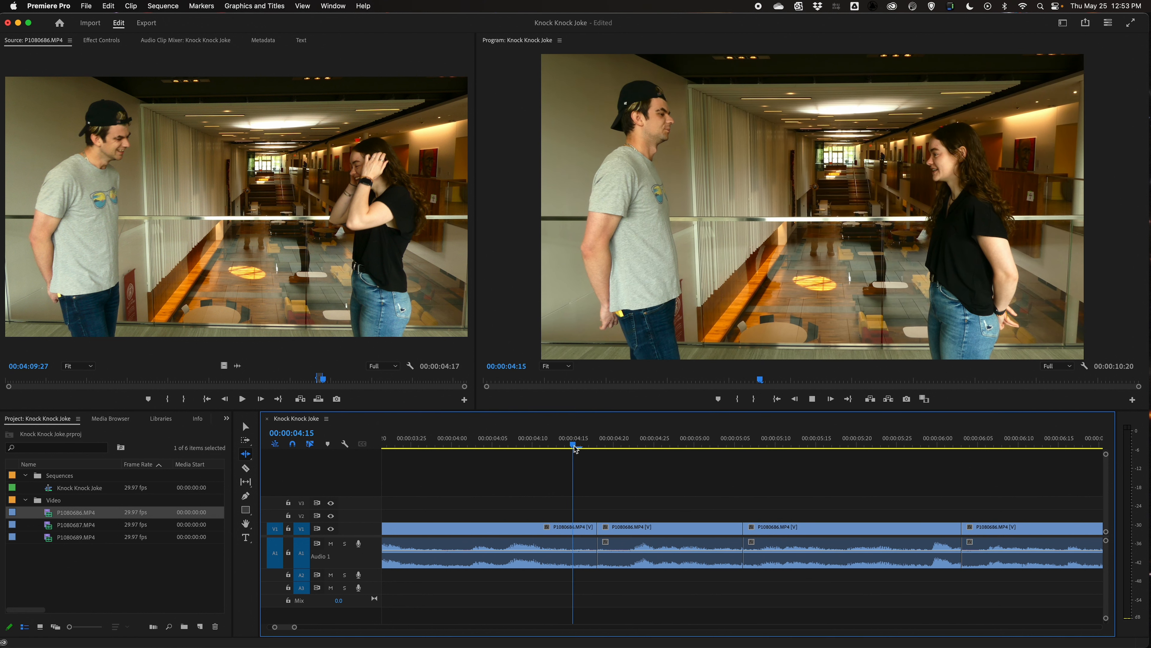
key(space)
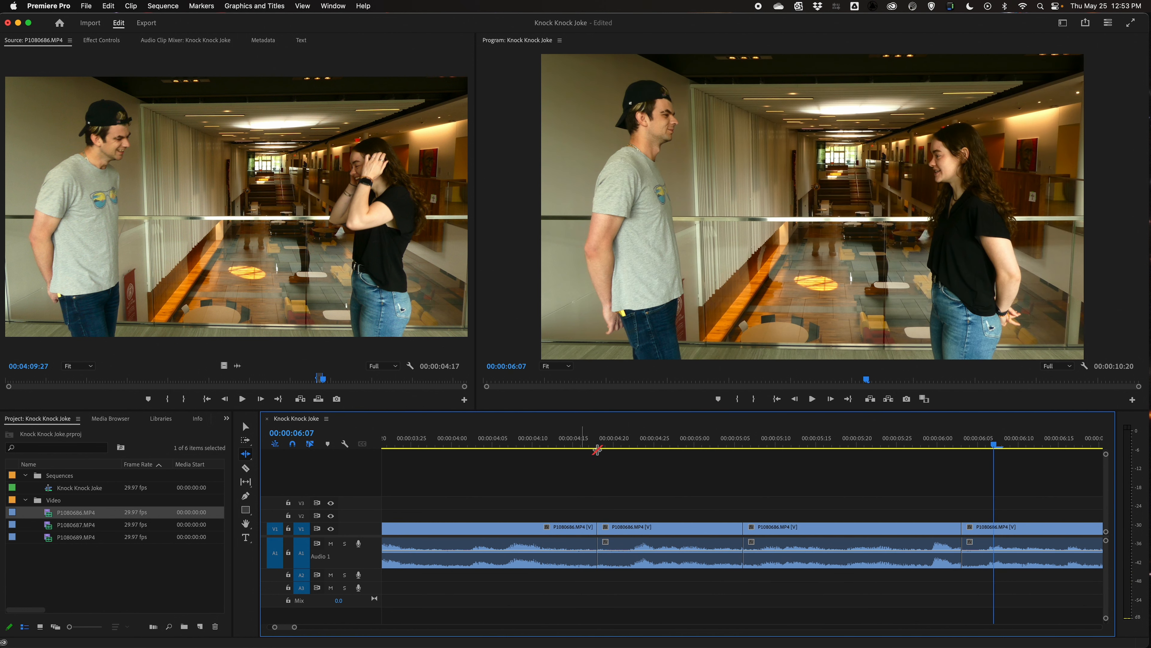
Step: Scrub toward the end of the fourth clip and undo the ripple trim made there
scroll(597, 449, right, 5)
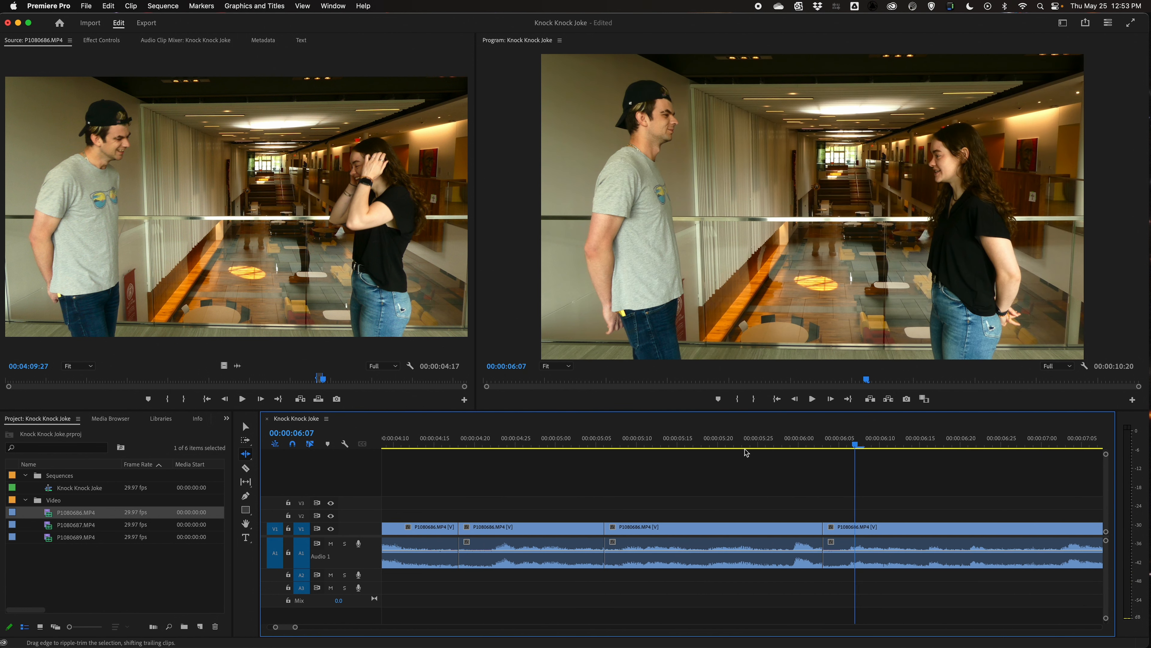
drag(746, 449, 789, 446)
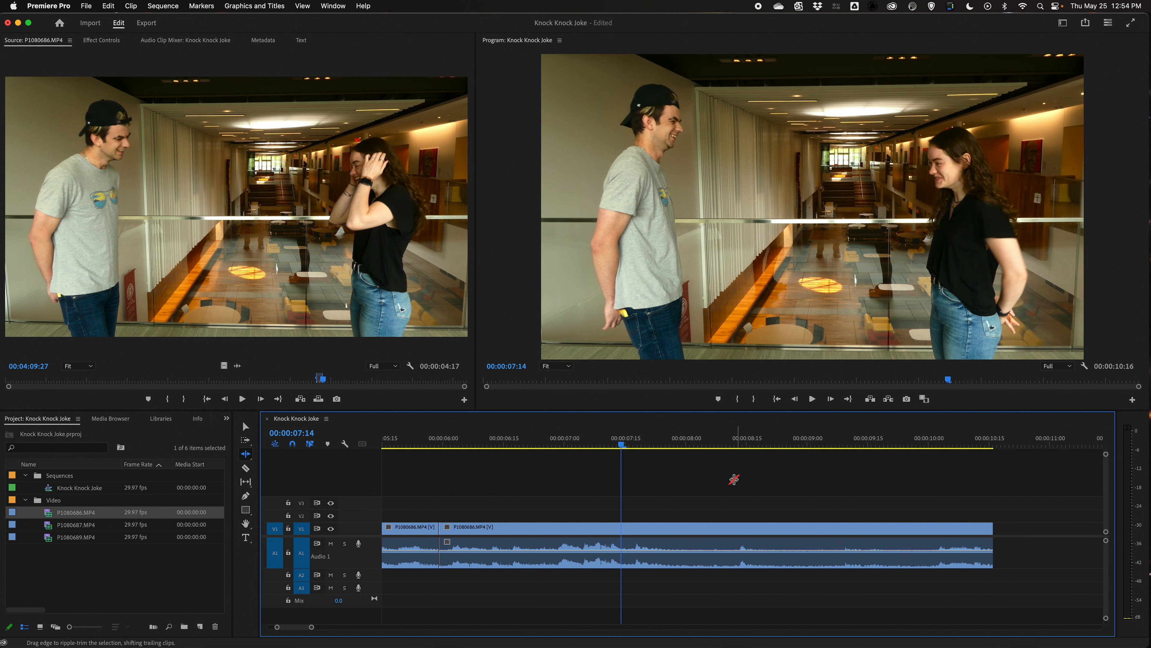
key(super+z)
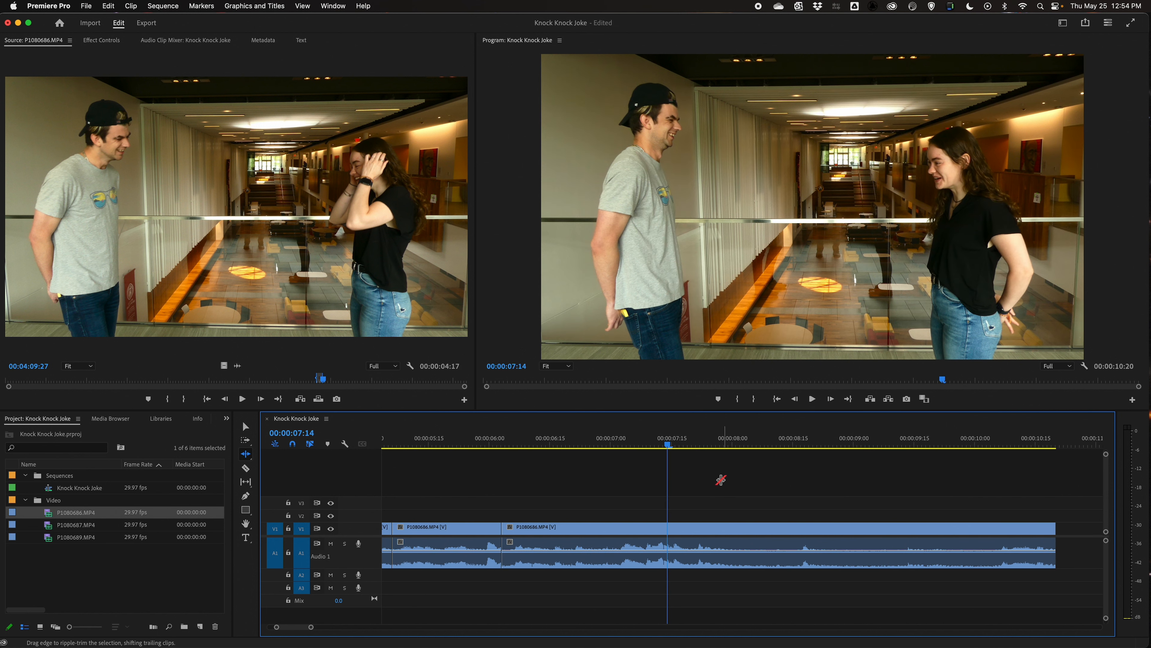
Step: Move only the video of the fourth clip up to track V2 with the Selection tool, leaving its audio on A1
scroll(686, 479, left, 5)
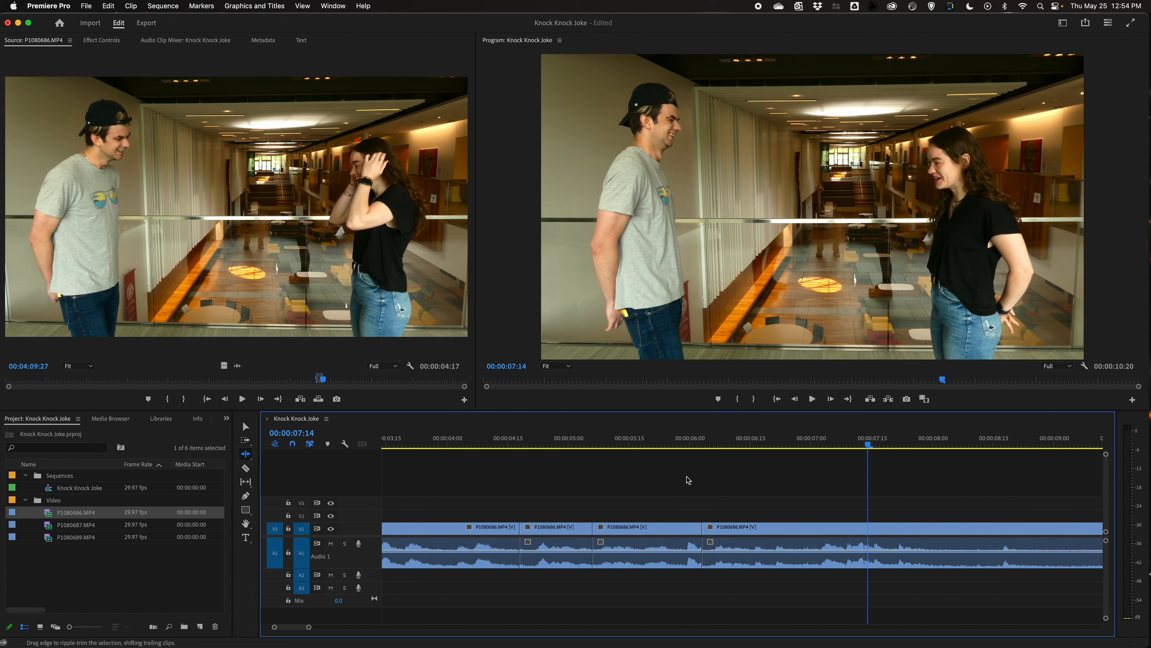
click(245, 426)
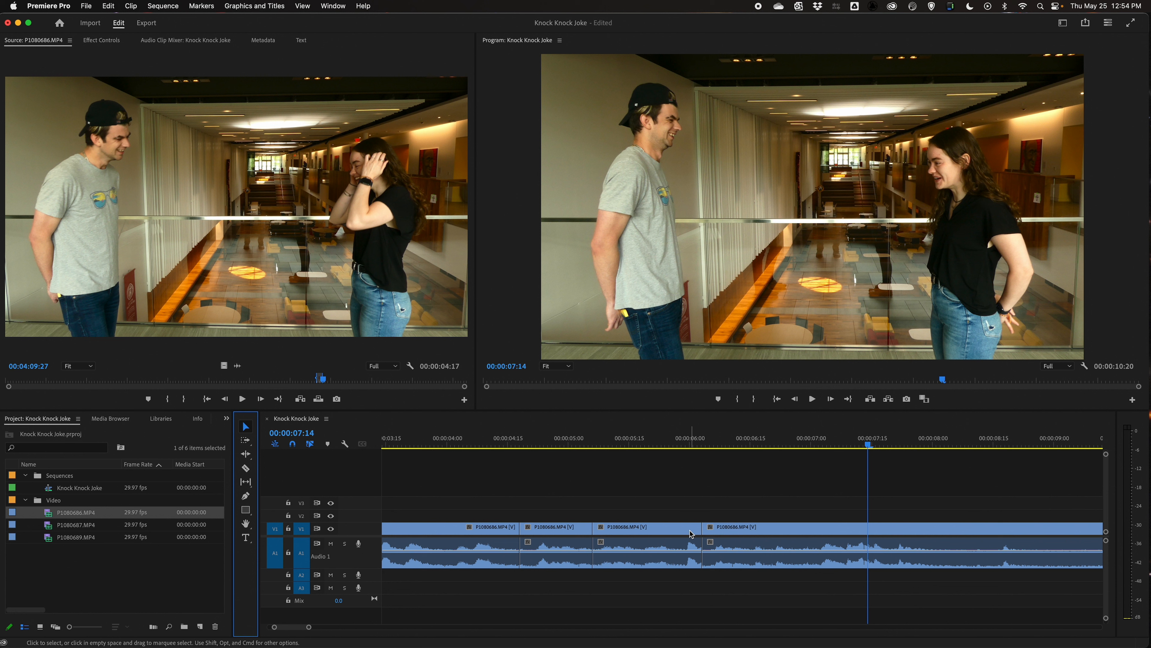
click(690, 534)
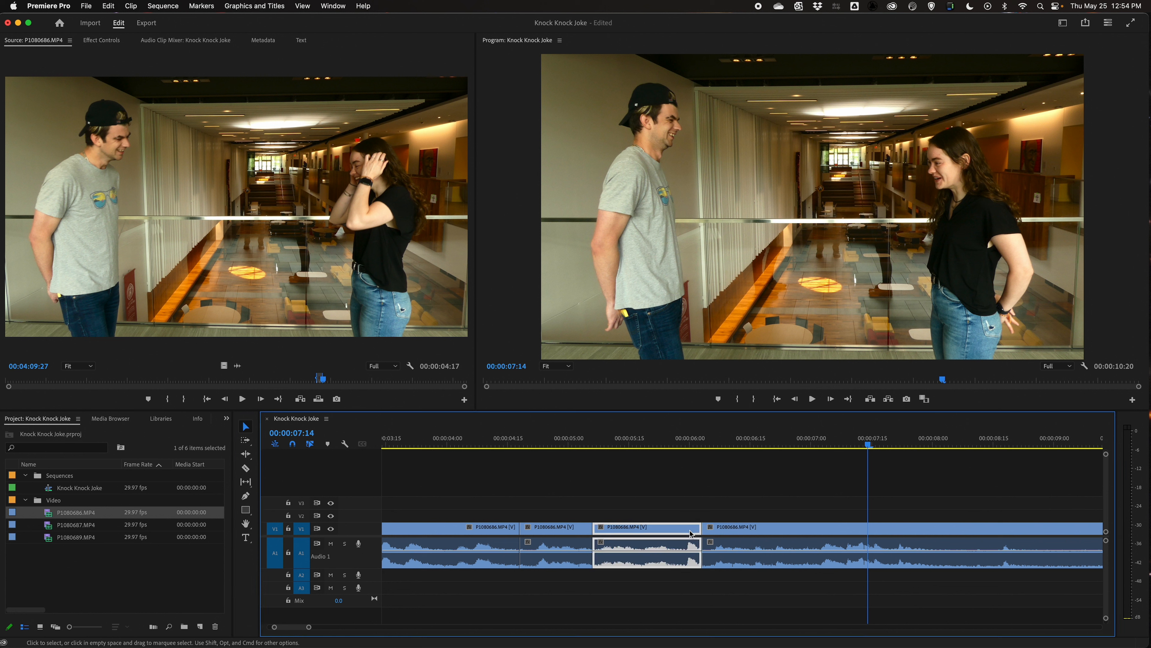
drag(691, 533, 691, 523)
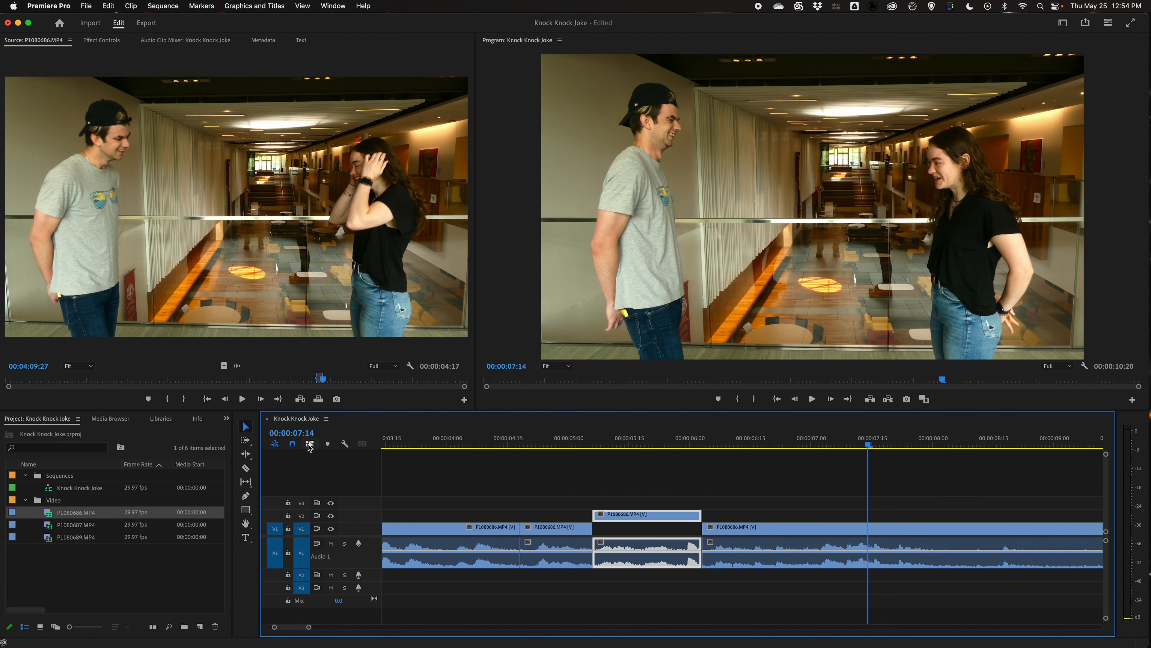
Step: Trim about 4 frames off the end of the fourth clip's audio only and turn Linked Selection back on
click(675, 530)
drag(703, 544, 685, 546)
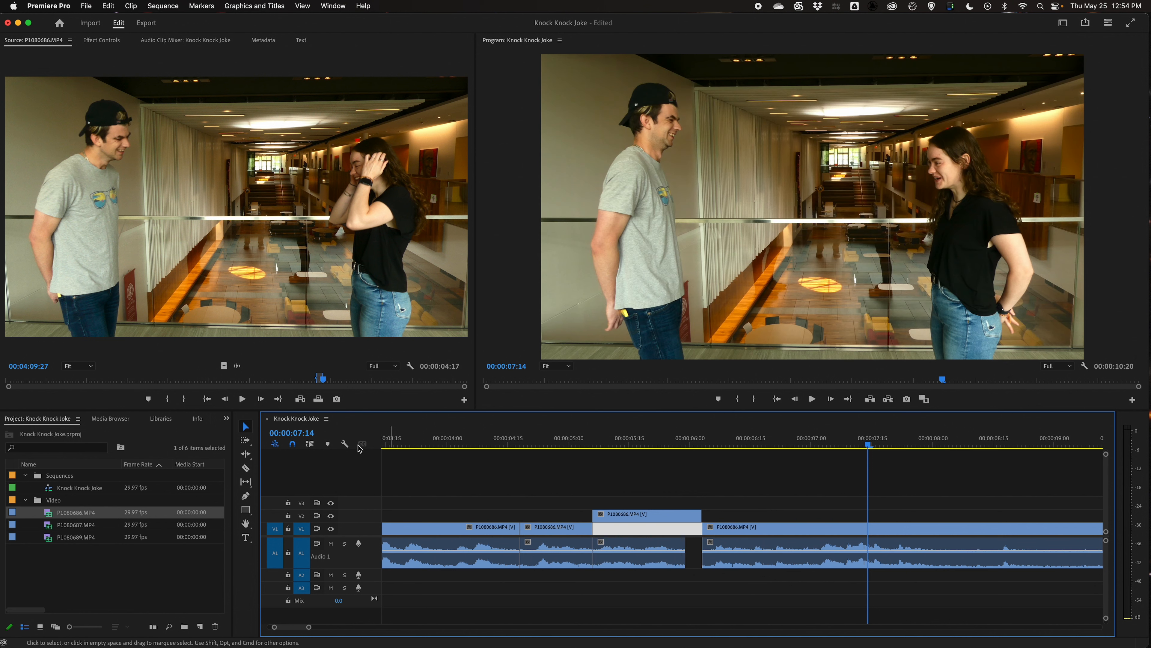
click(310, 444)
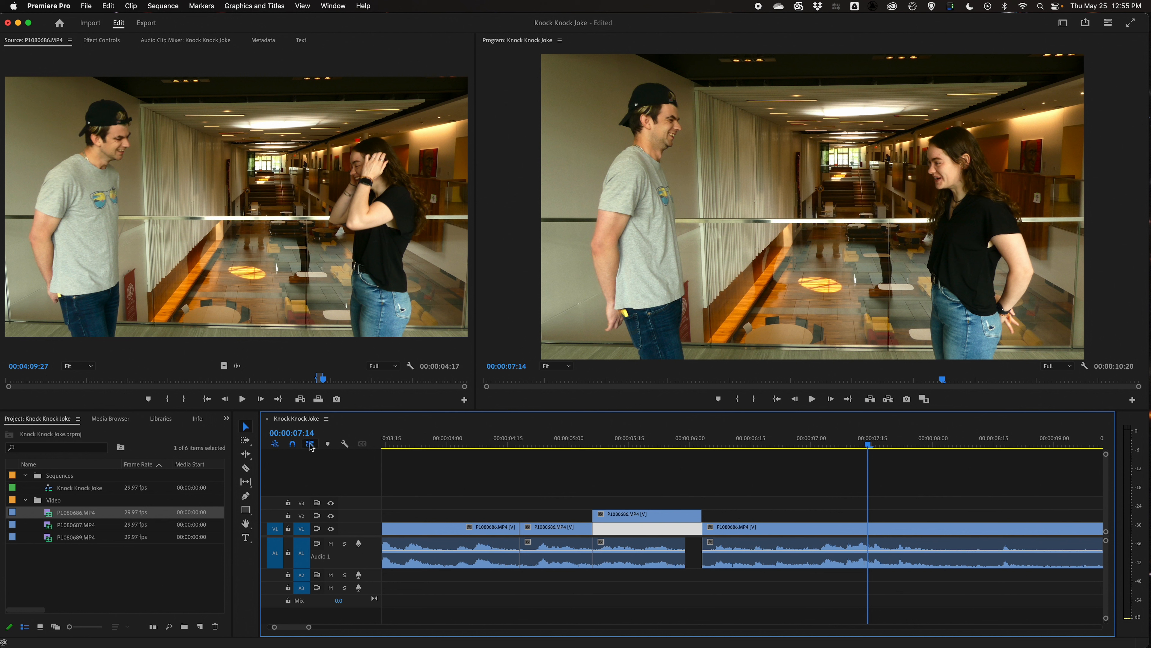
Step: Move the last clip about 4 frames earlier to meet the trimmed audio, and play across the overlap
click(730, 494)
click(804, 531)
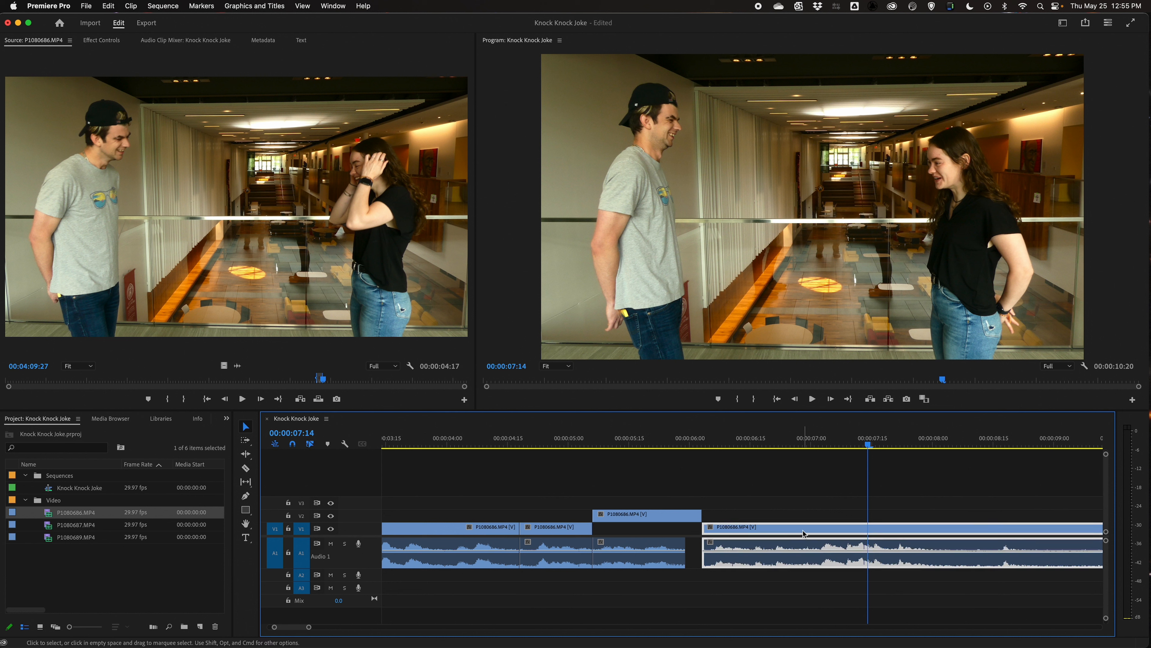
drag(836, 532, 821, 533)
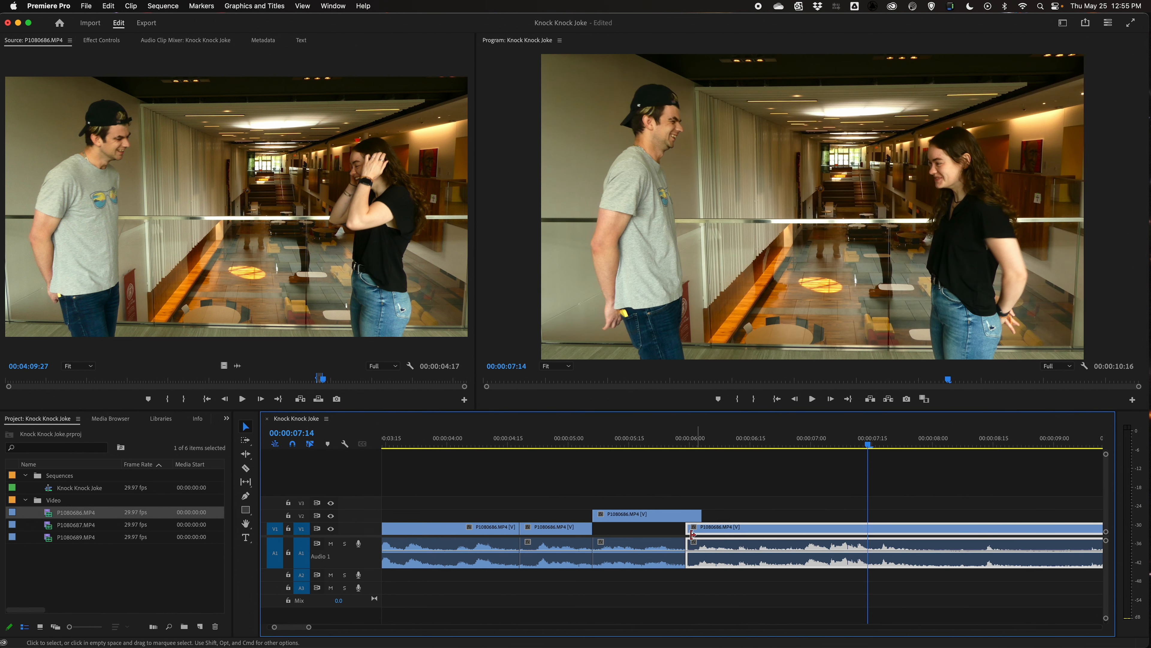
click(639, 442)
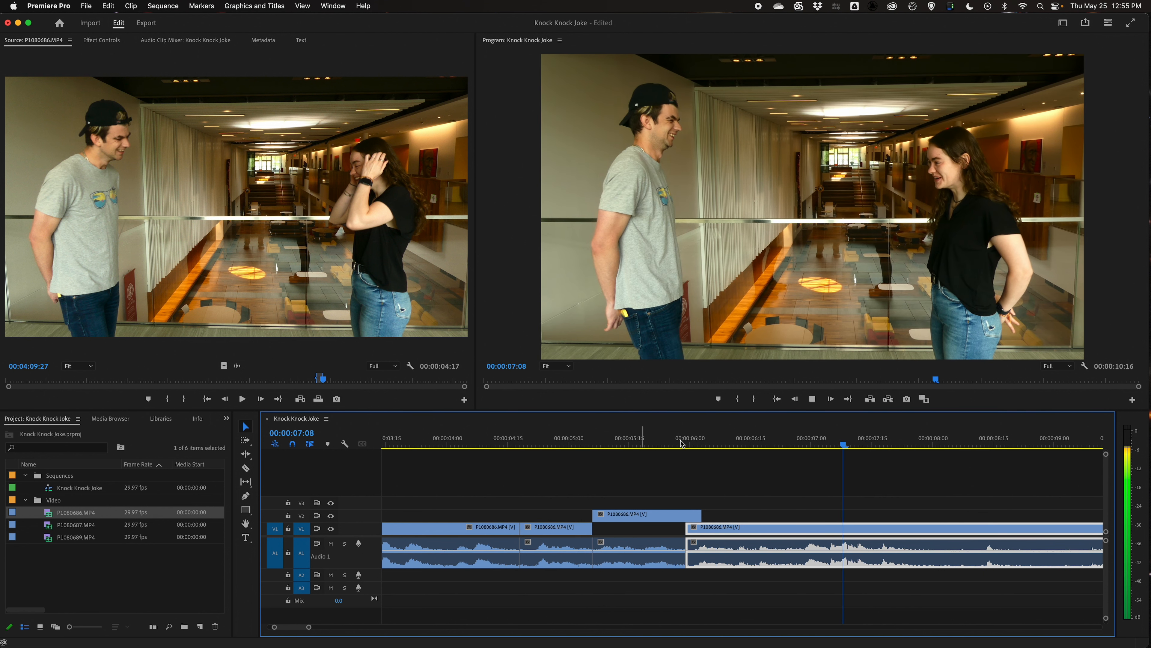
click(681, 443)
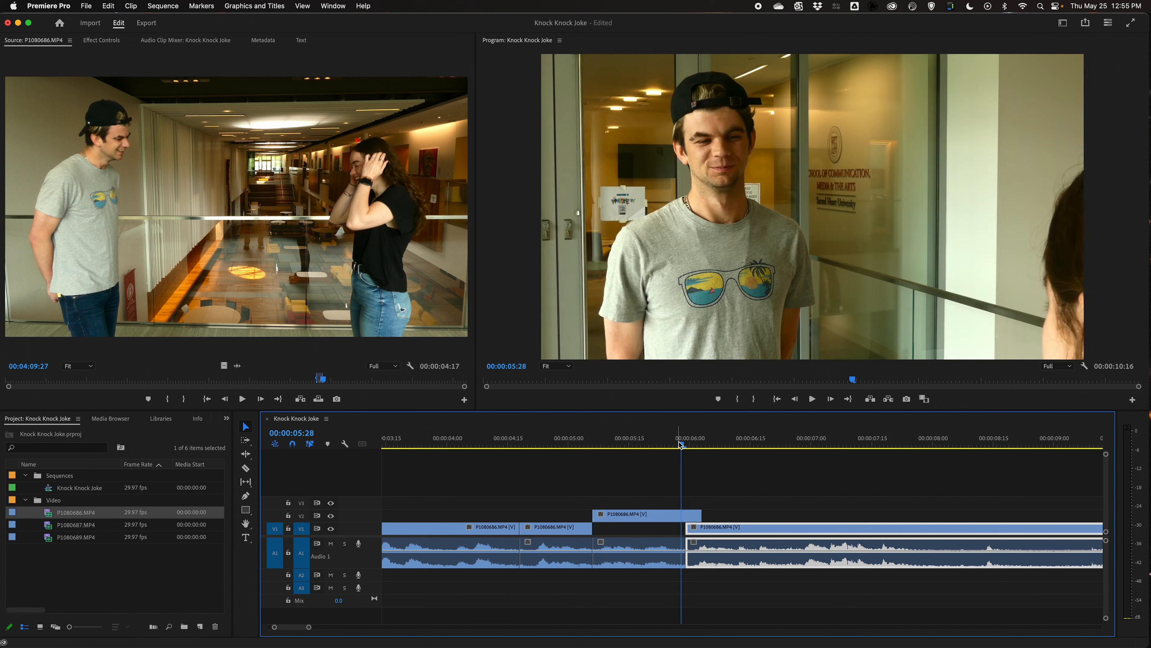
Step: Play across the overlap between the fourth and last clips, and play the whole sequence from its start
click(649, 445)
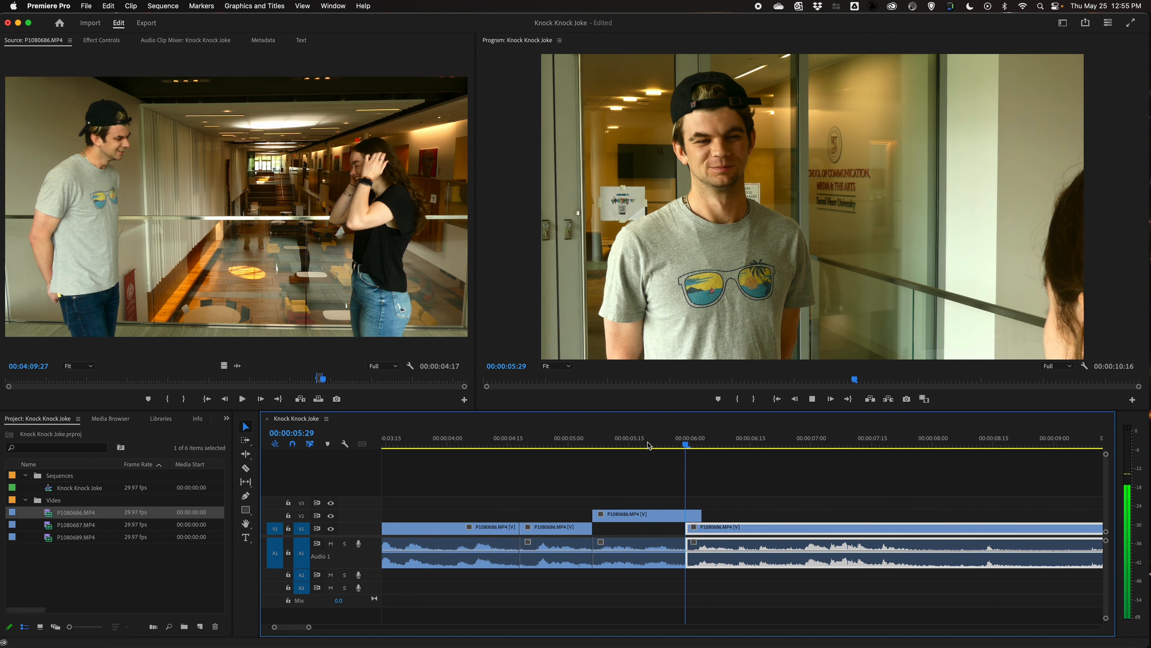
key(space)
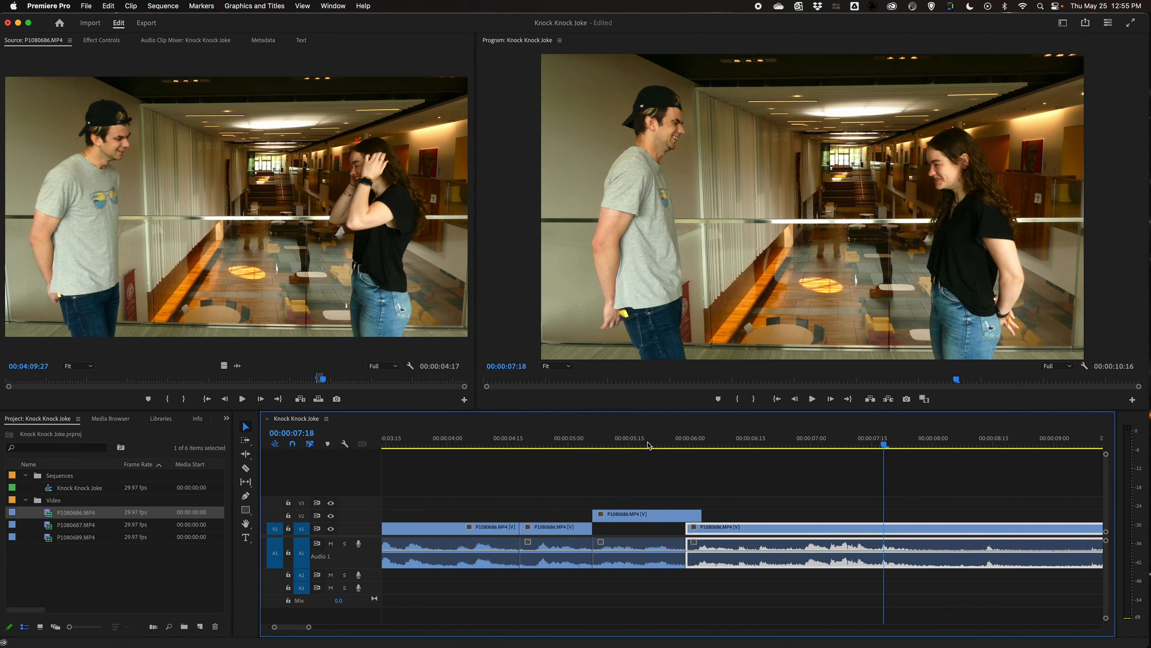
key(minus)
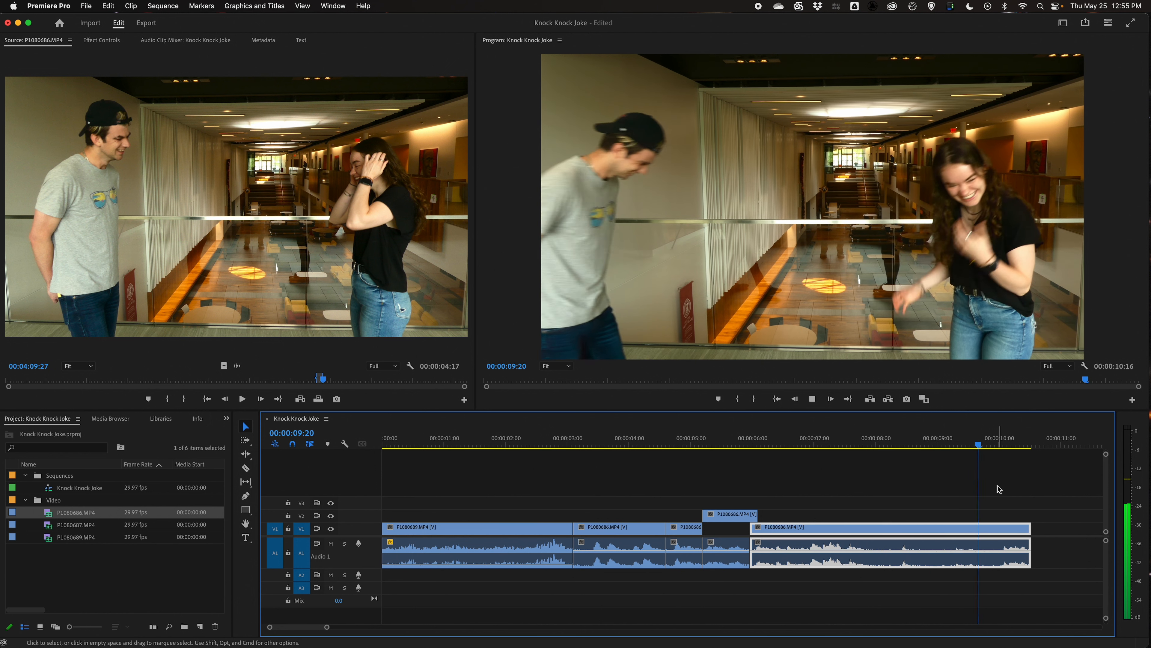
key(space)
drag(465, 442, 354, 440)
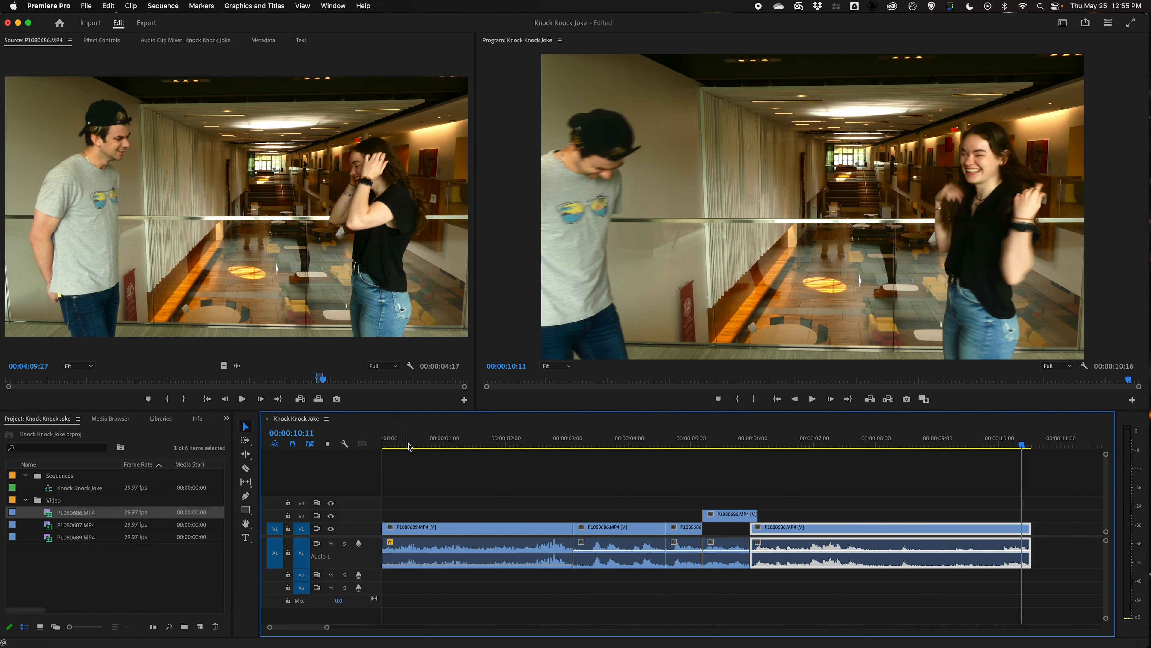
key(Home)
key(space)
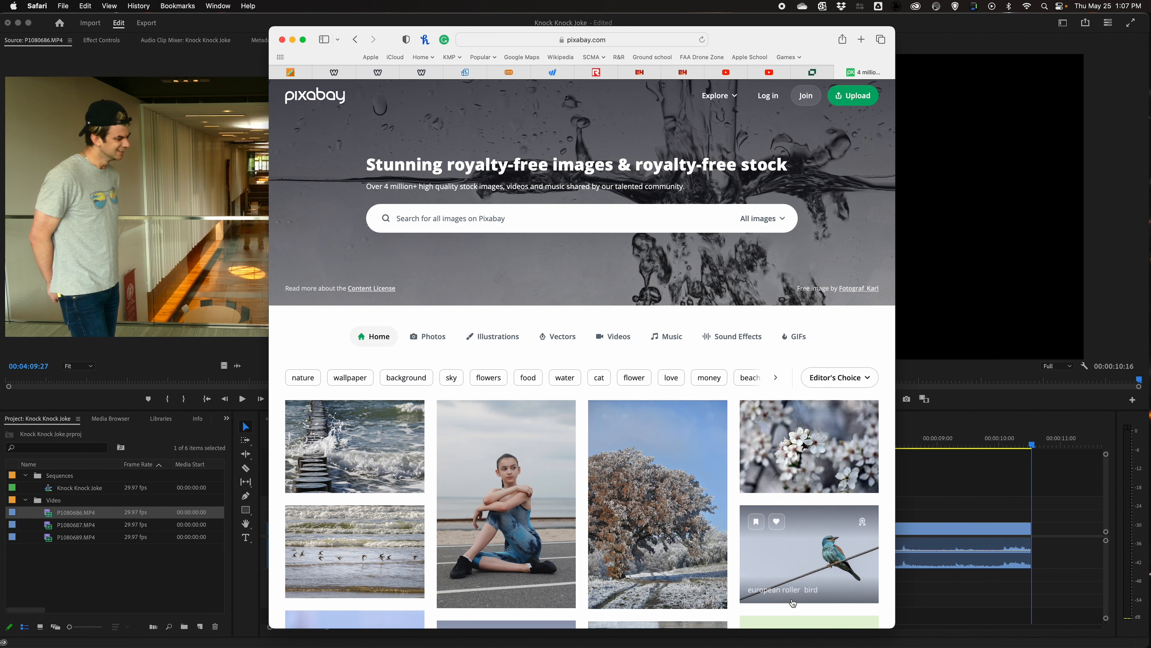
Step: Switch to Pixabay in Safari, search its music section for "comedy", and download the track "Catch It"
click(667, 342)
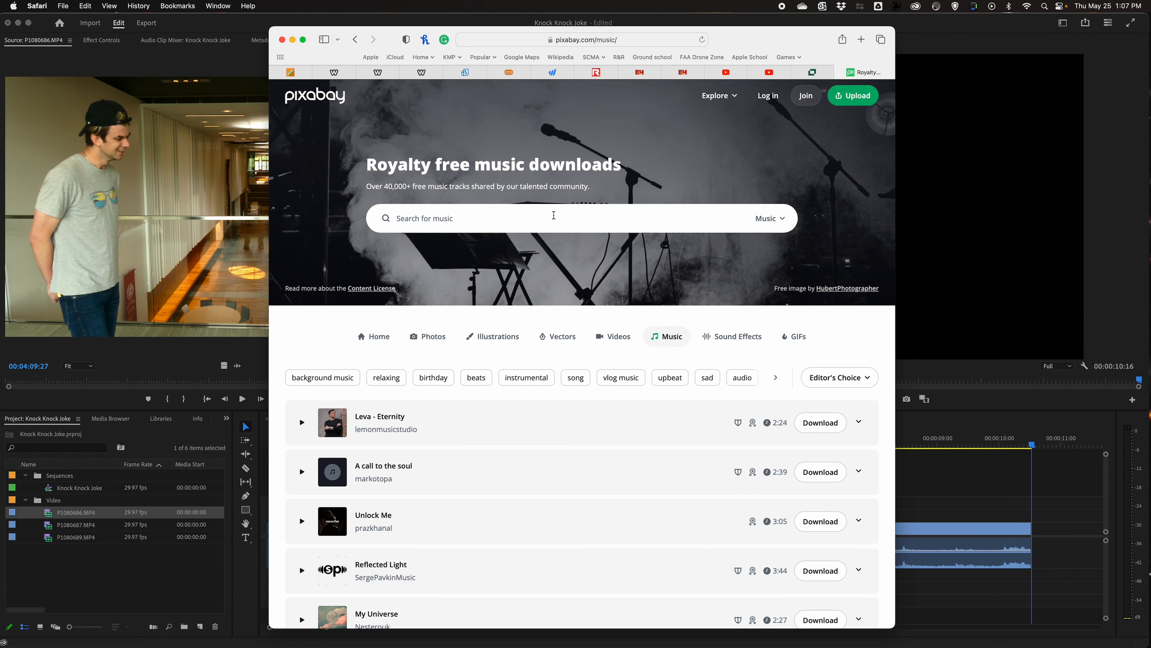
scroll(526, 479, down, 3)
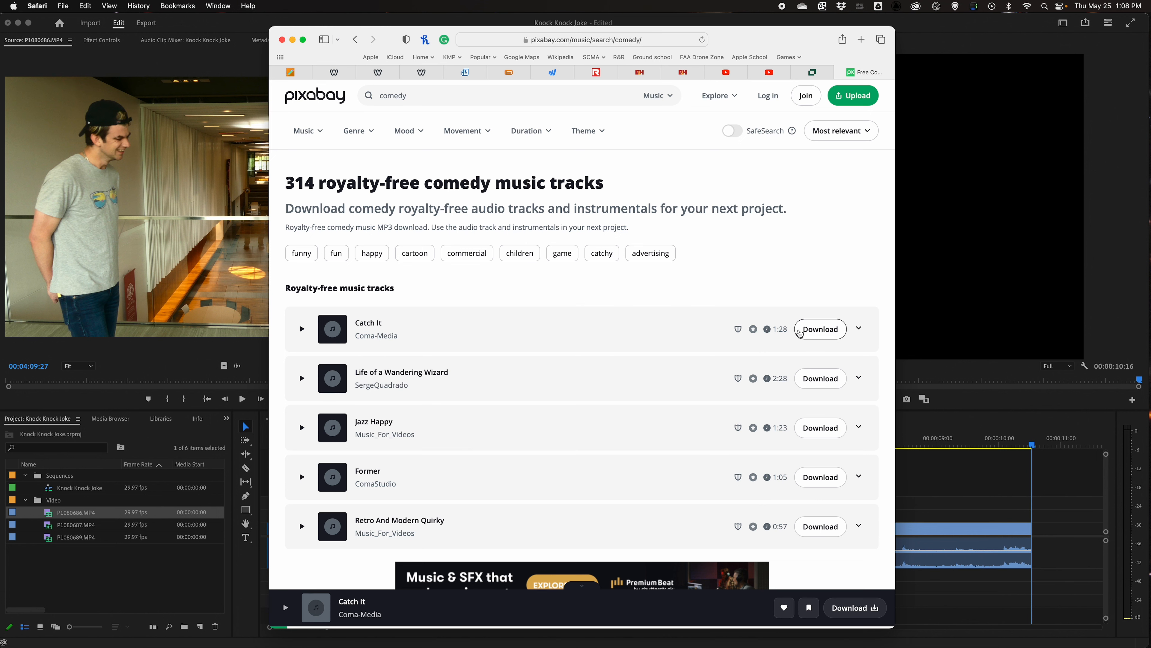
click(827, 336)
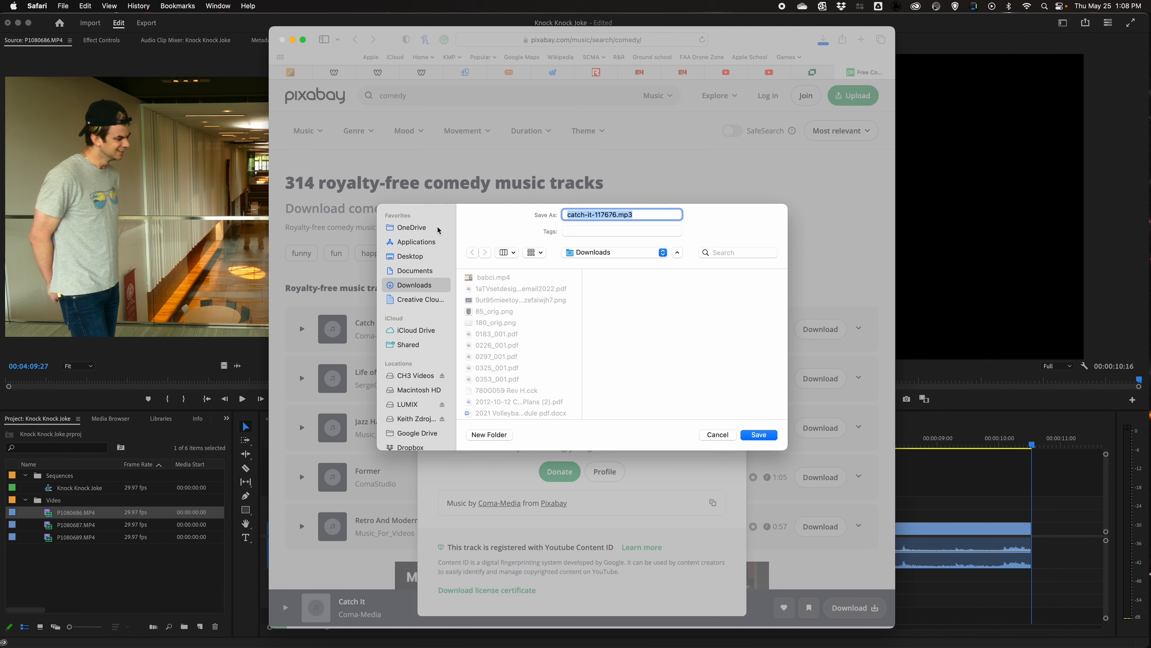
Step: Save catch-it-117676.mp3 in the Knock Knock Joke folder inside CM102 on the CH3 Videos drive
click(405, 375)
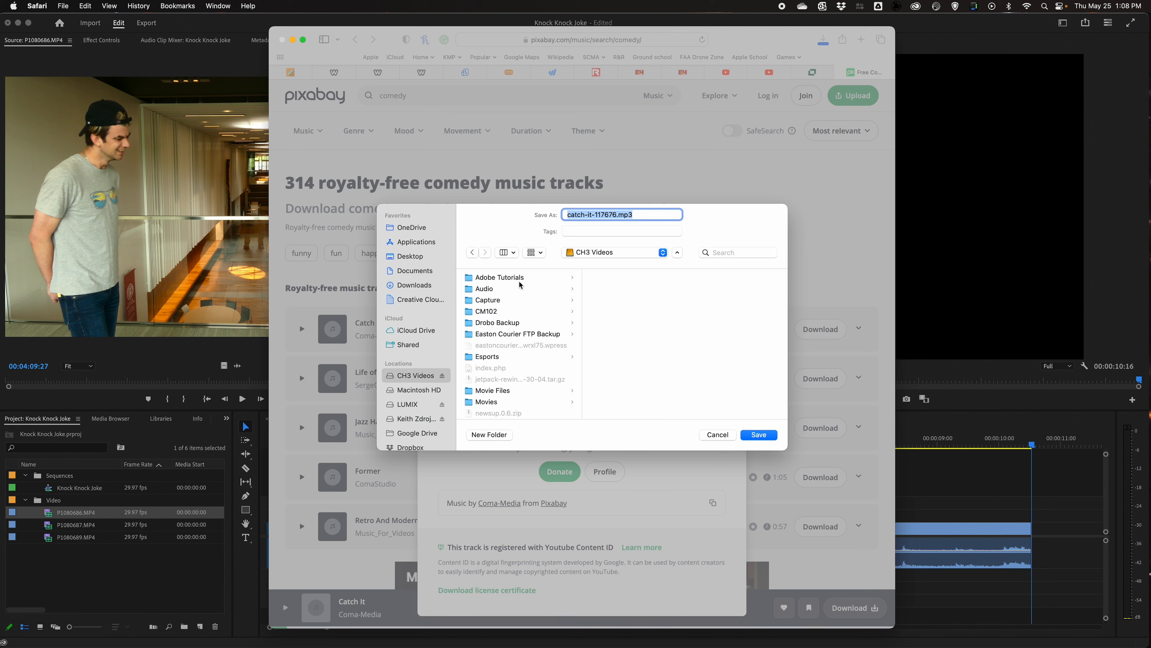
click(510, 312)
click(628, 279)
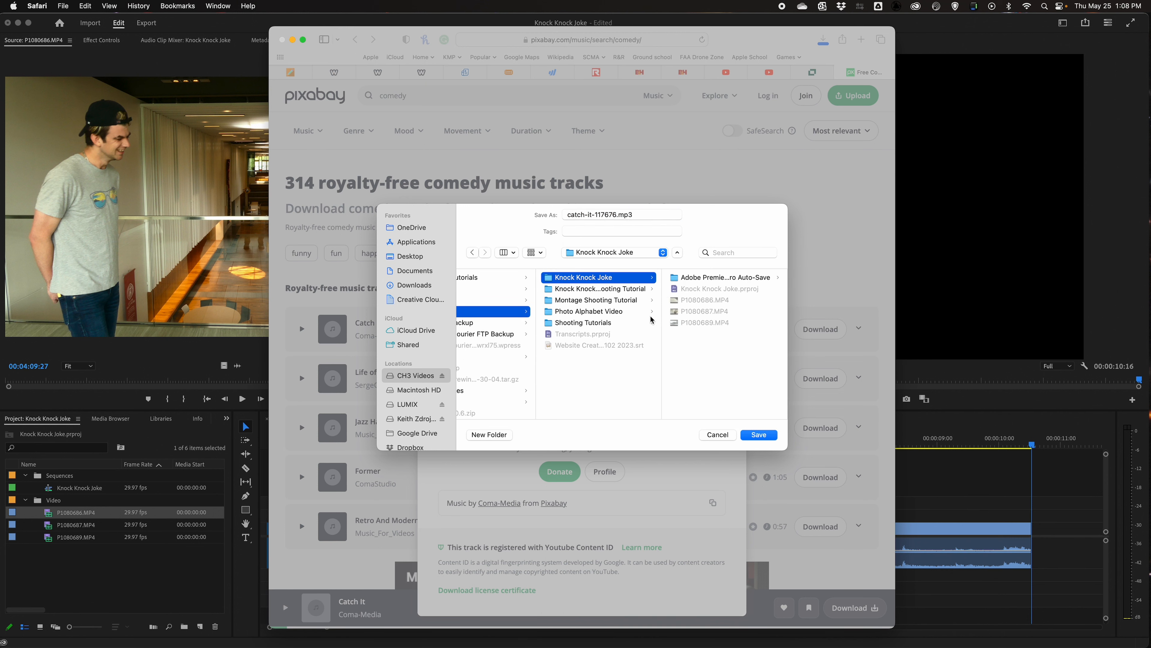
click(760, 436)
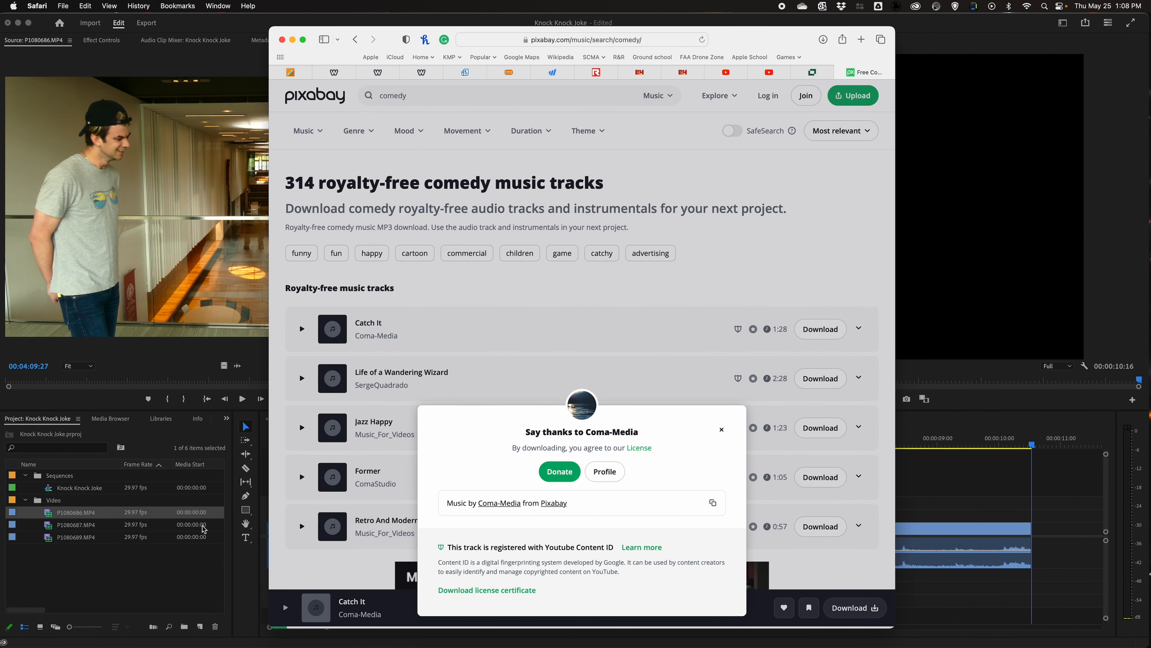
Step: Switch to Finder, show the CH3 Videos drive as a list, and open the Knock Knock Joke folder inside CM102
click(182, 558)
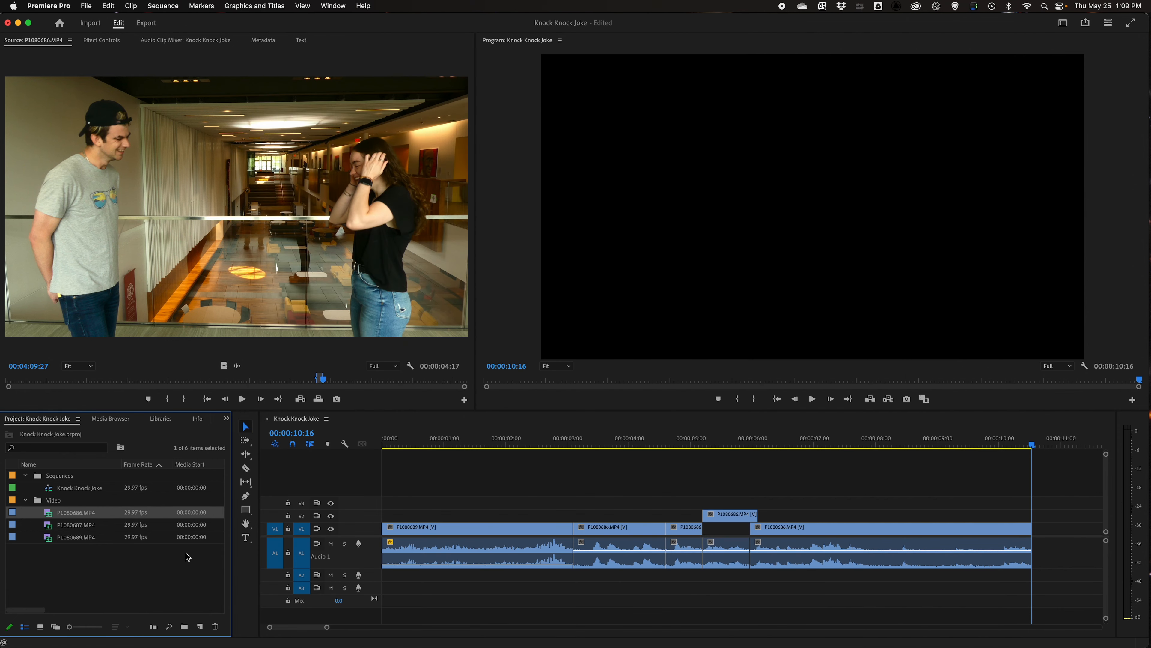
mouse_move(245, 622)
click(260, 629)
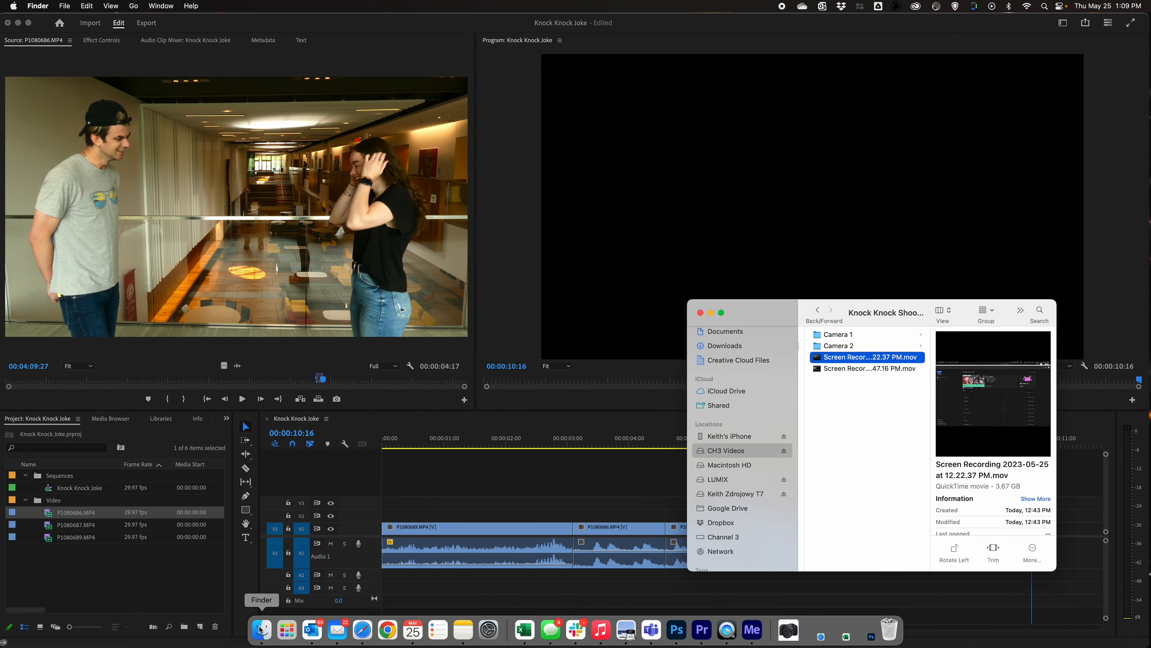
scroll(731, 453, up, 2)
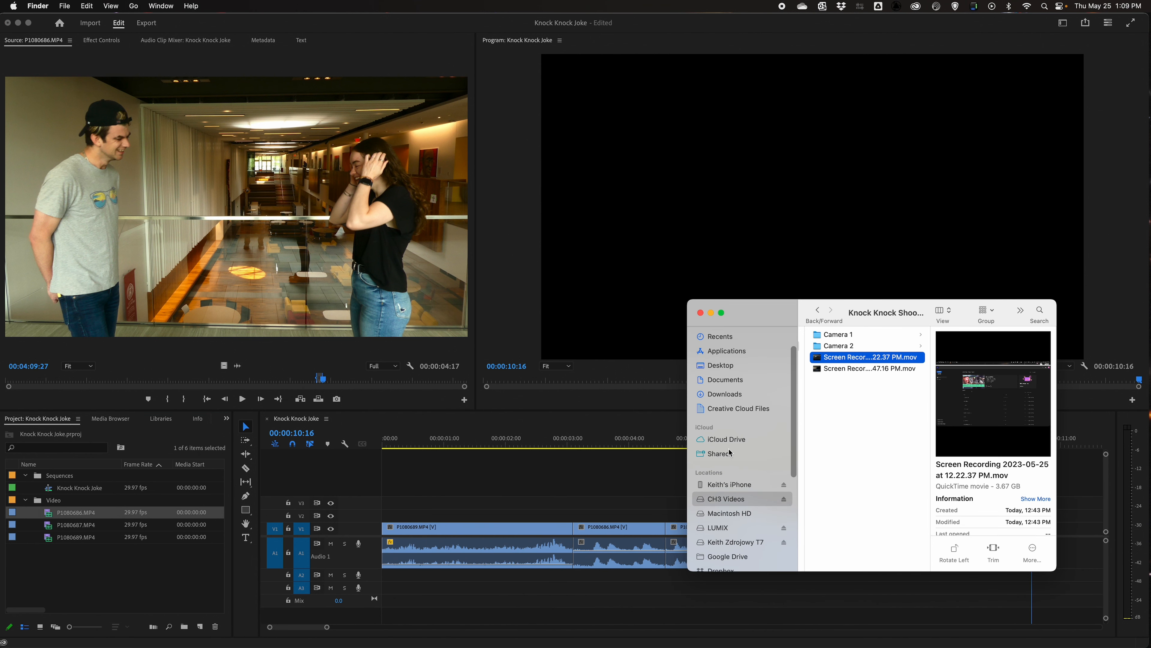
click(724, 499)
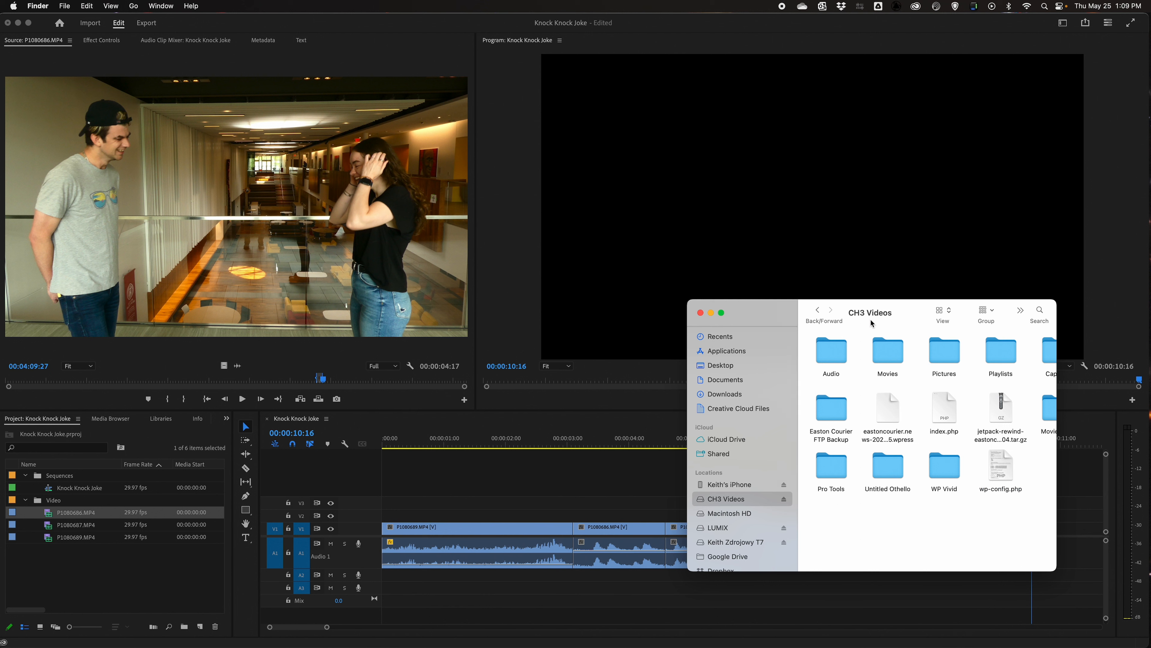
click(943, 312)
click(948, 323)
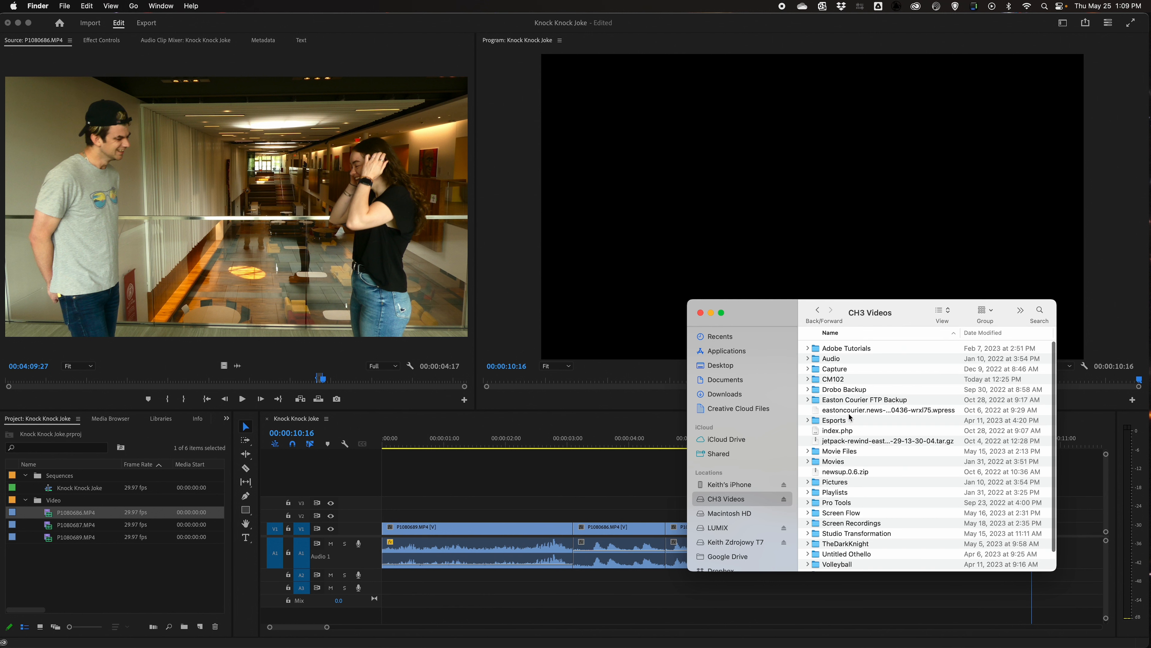
double_click(839, 377)
double_click(851, 349)
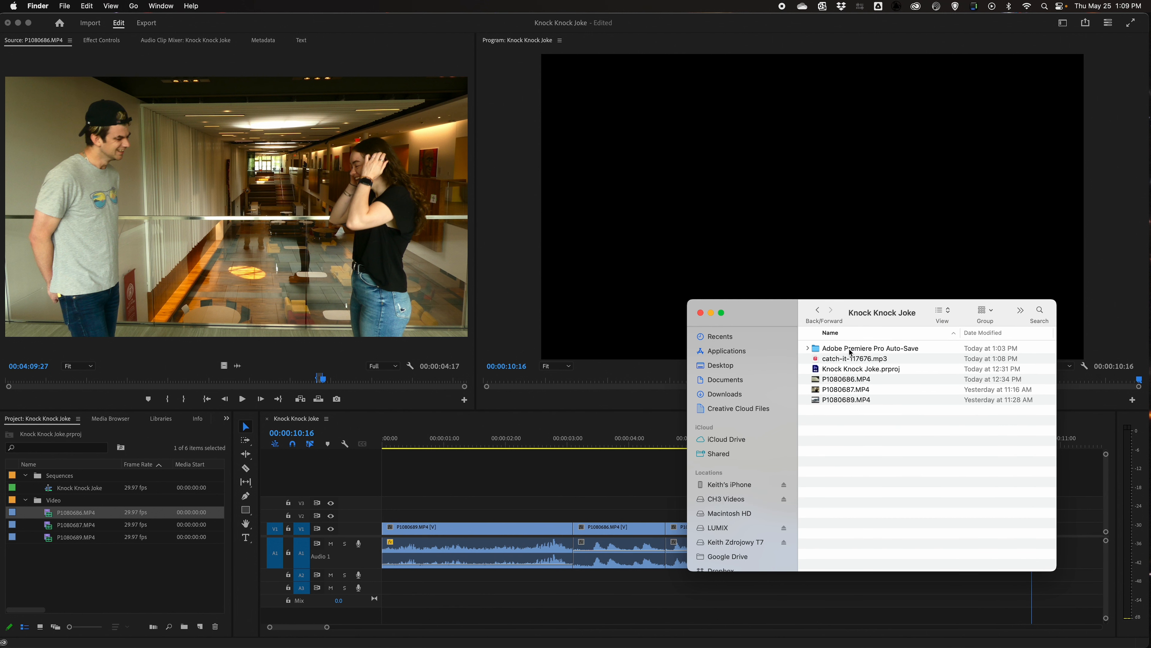
Step: Import catch-it-117676.mp3 into the Premiere Pro project and place it on track A2 at the start of the sequence
click(848, 361)
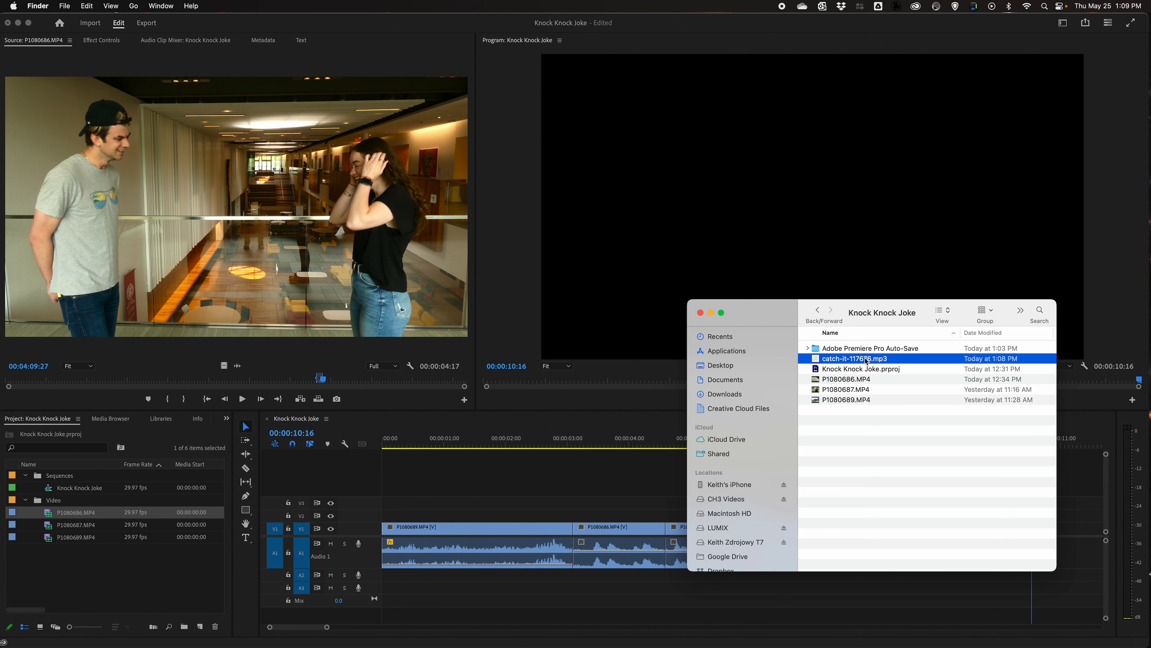
drag(856, 363, 162, 570)
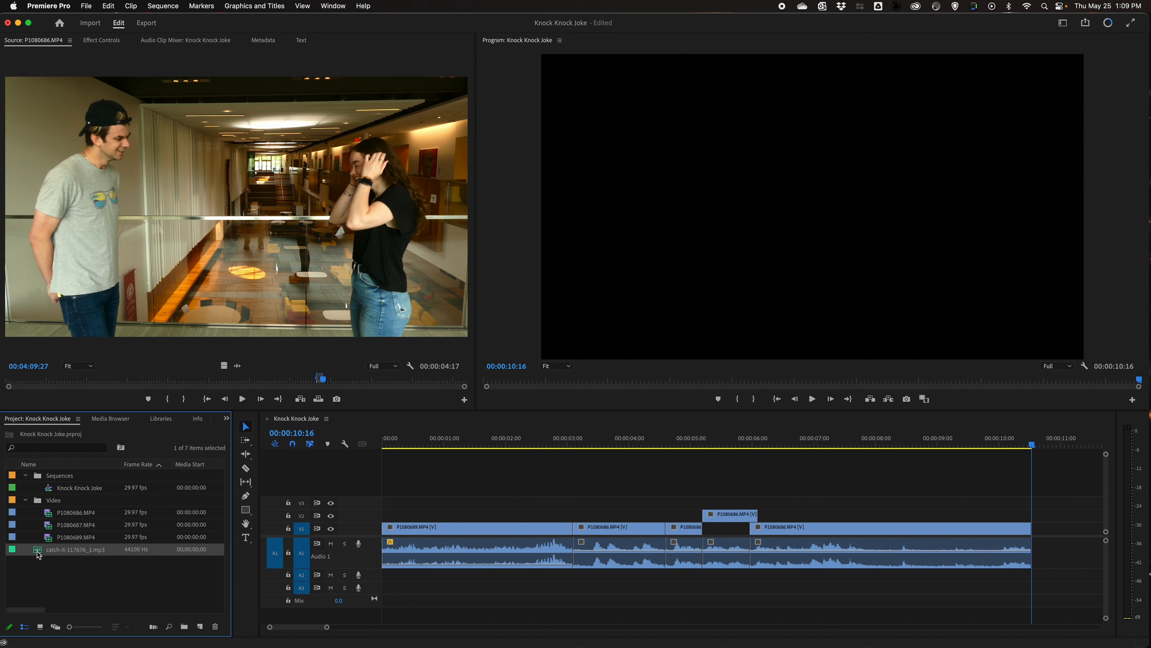
drag(39, 555, 380, 581)
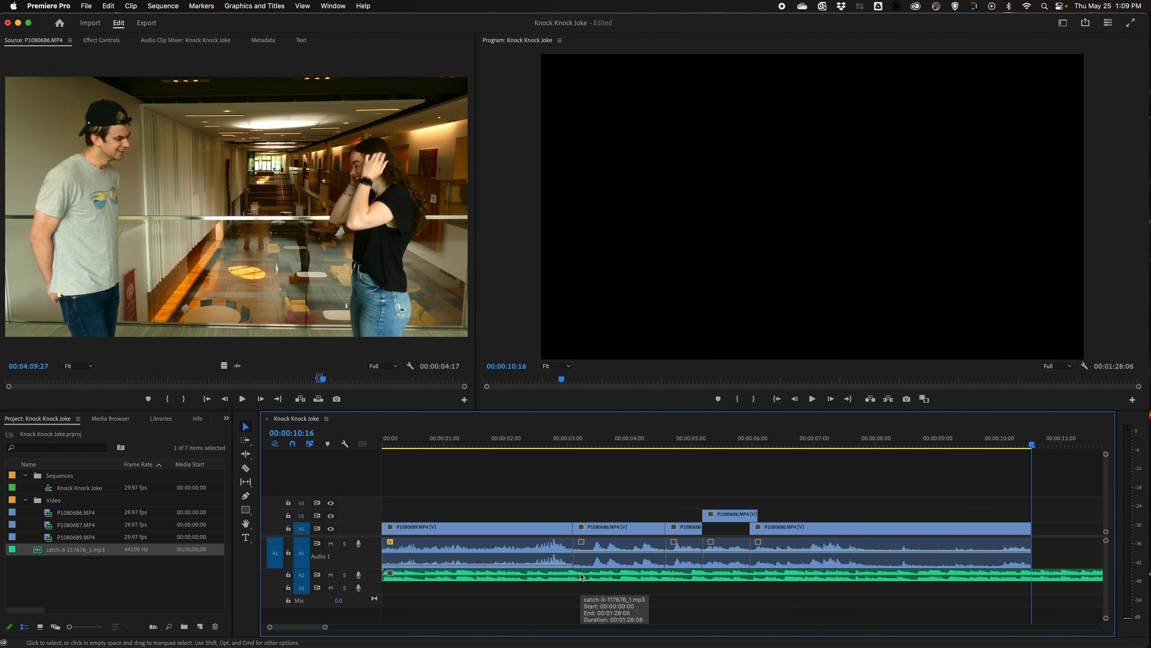
Step: Split the music on A2 with the Razor tool at about 00:00:03:08 and delete the portion after the cut
key(c)
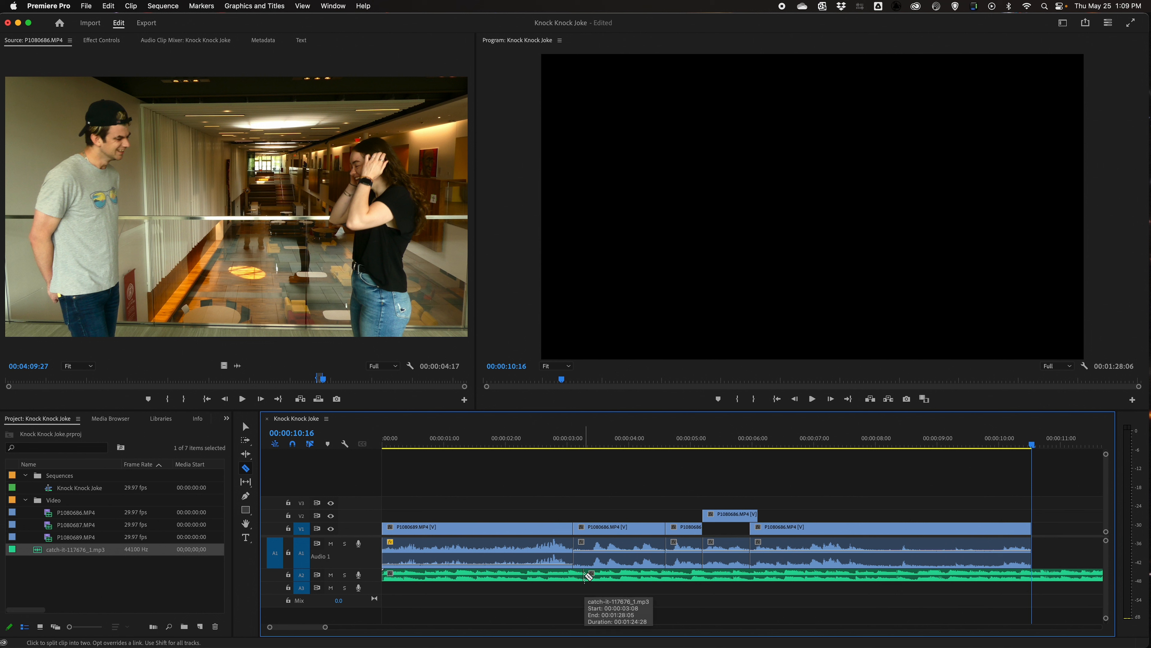
key(v)
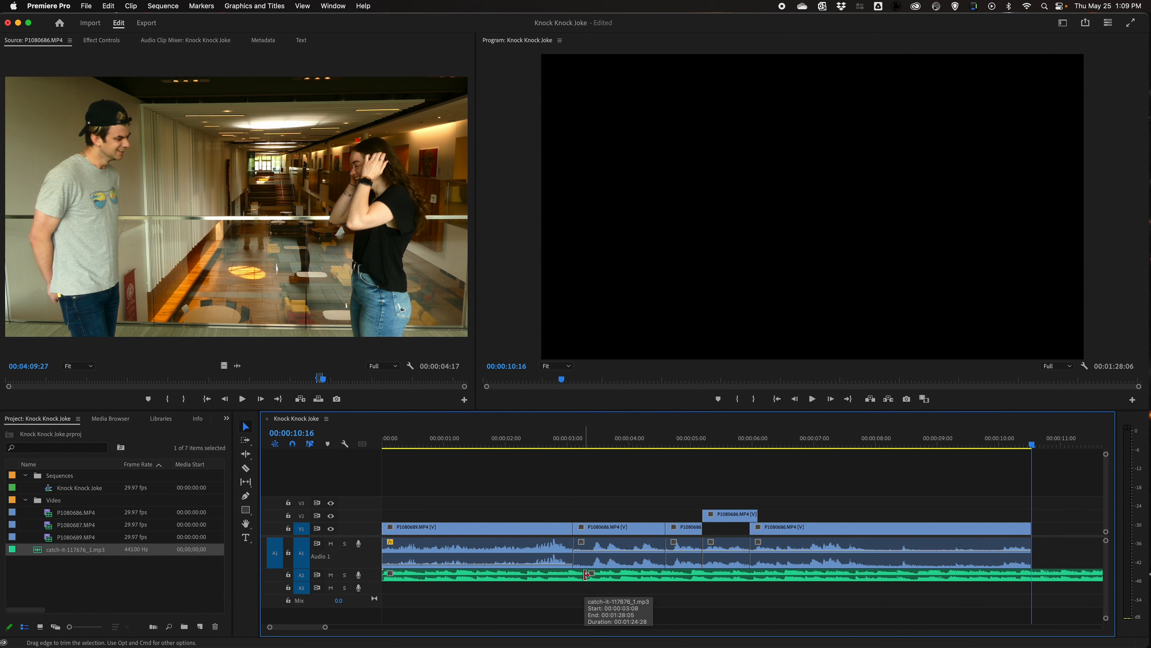
click(625, 580)
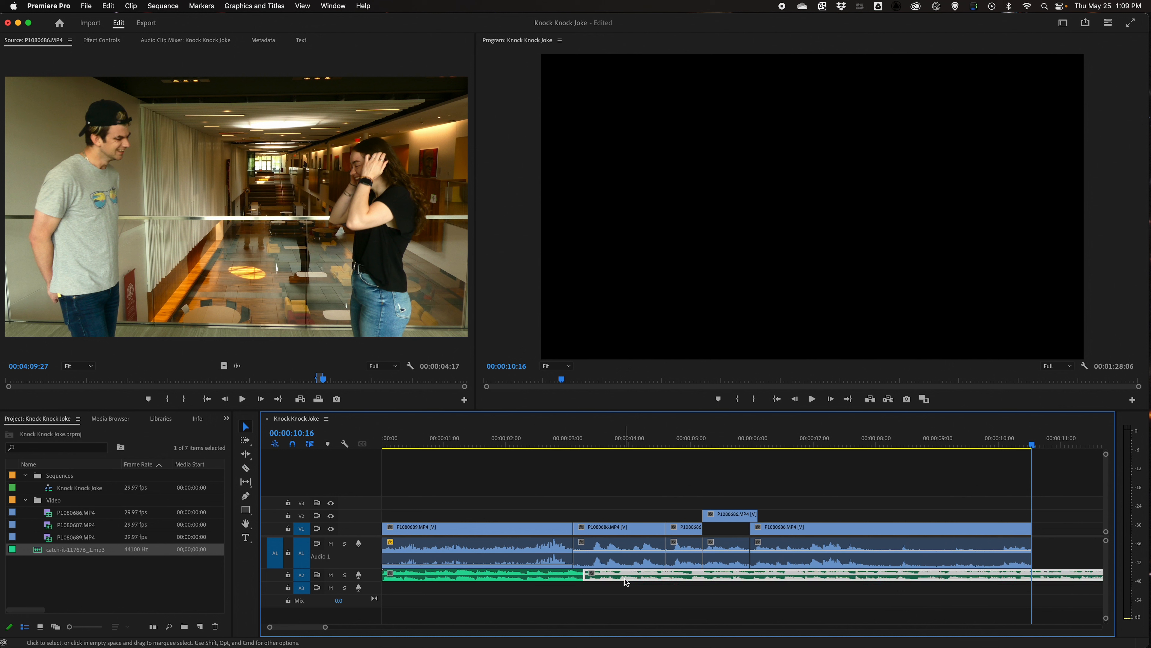
key(Delete)
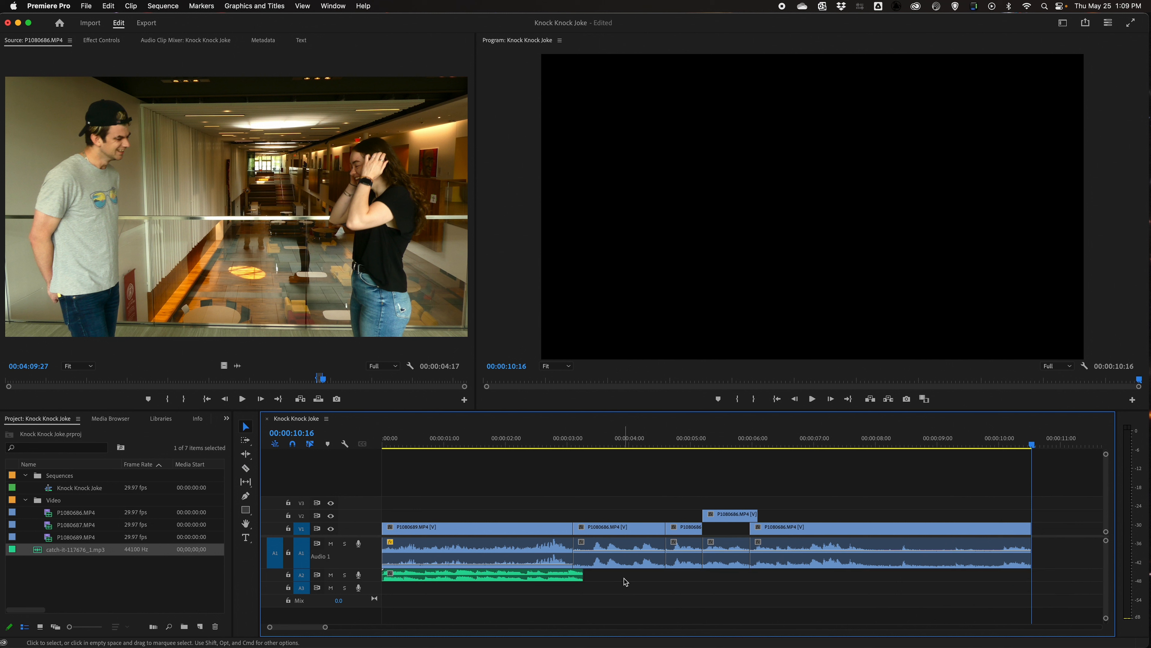
Step: Add a Constant Power fade to the end of the music clip on A2 and play the sequence to hear it
click(581, 575)
key(super+shift+d)
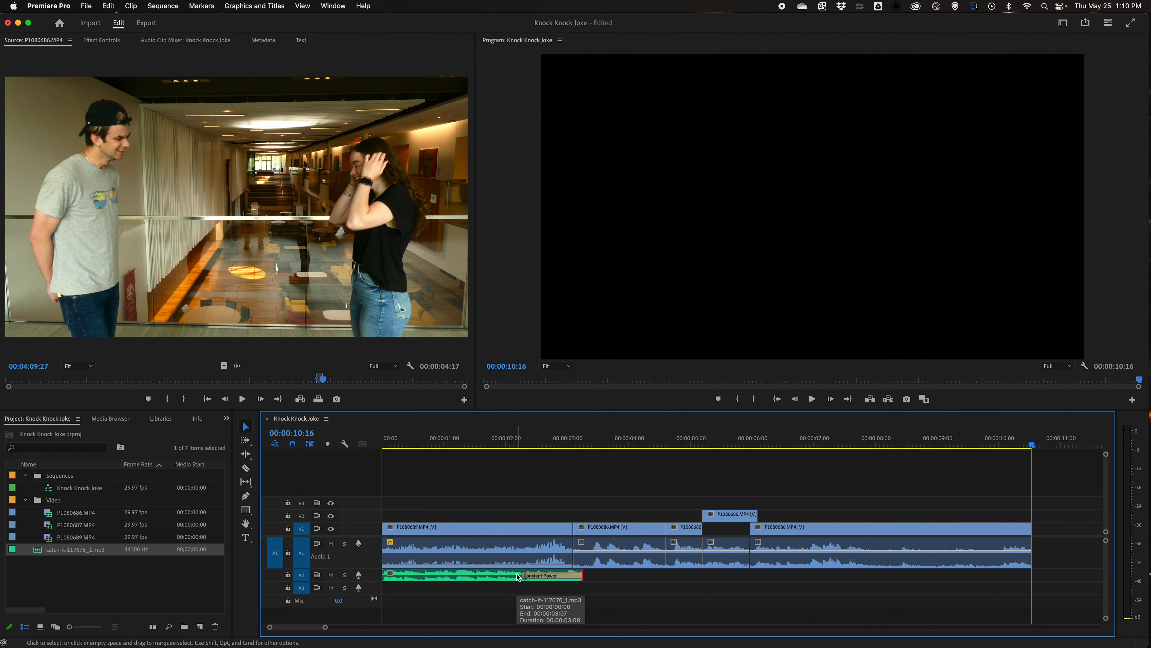
key(space)
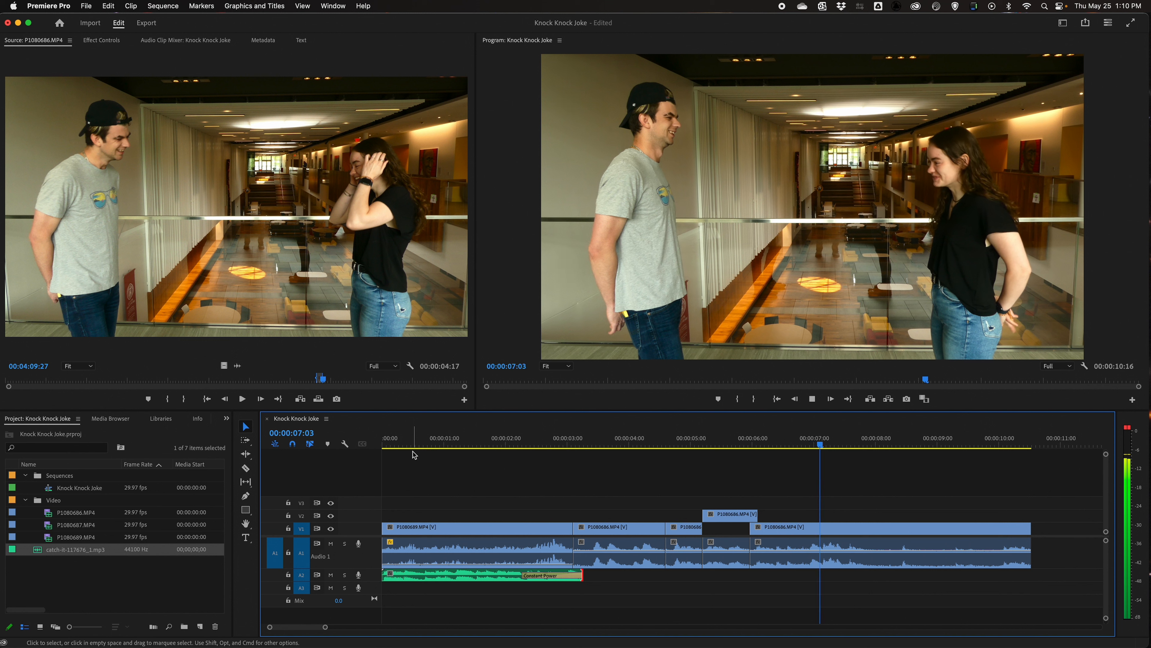
key(space)
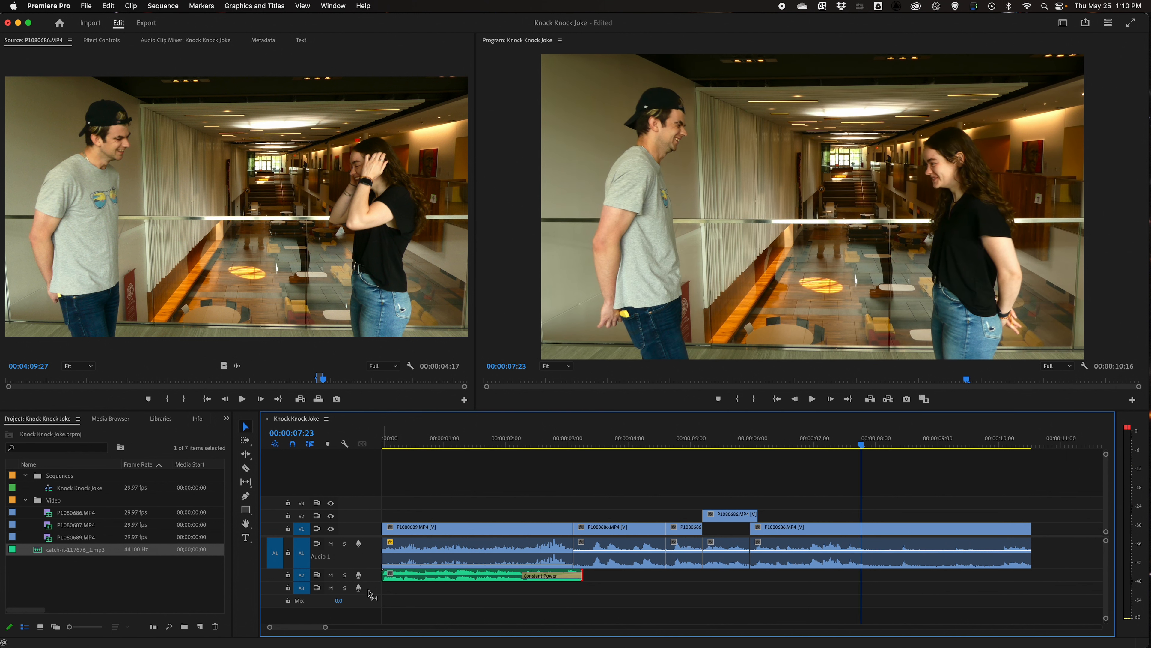
Step: Expand track A2 and adjust the music clip's audio gain by -6 dB
drag(373, 582, 374, 597)
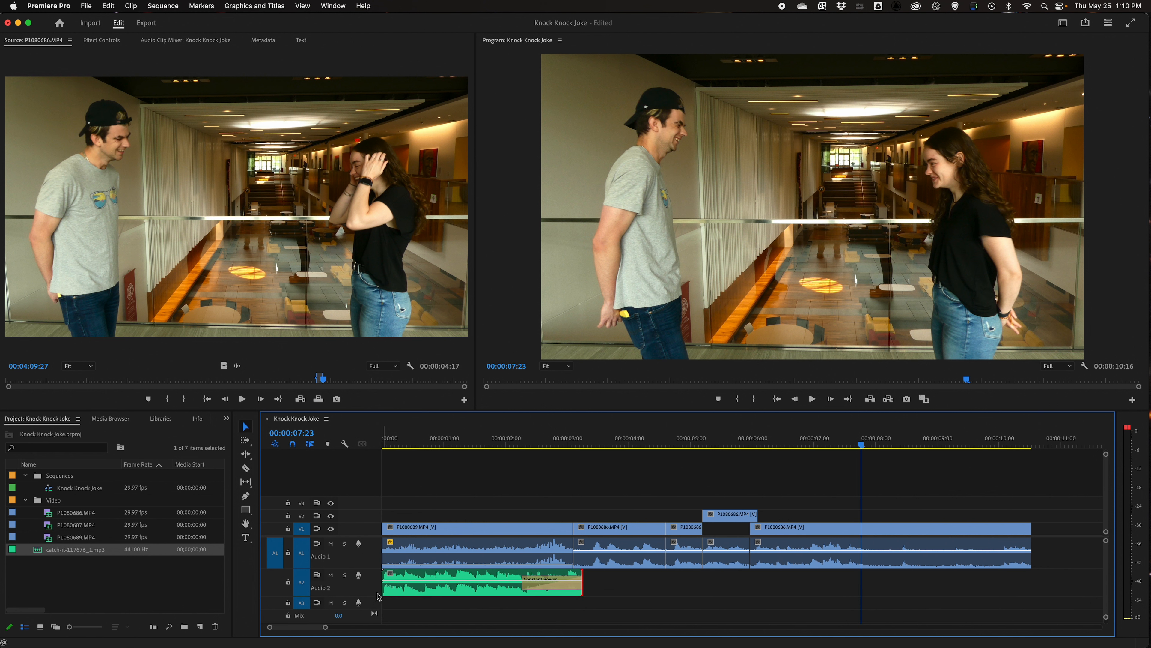
right_click(454, 576)
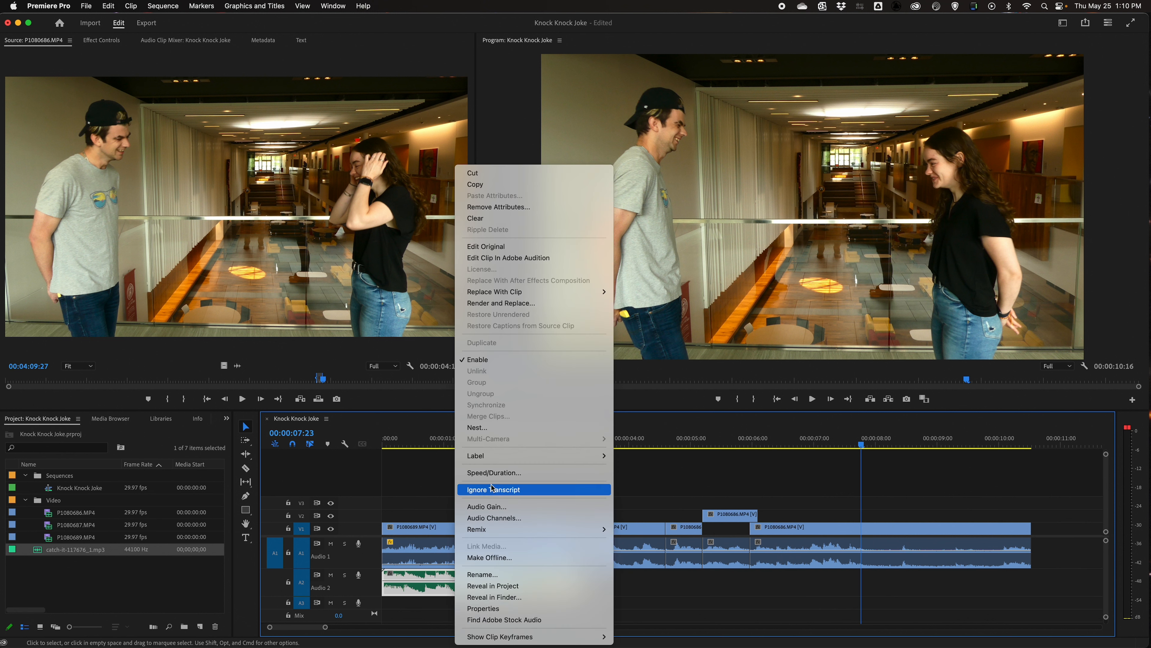
click(495, 507)
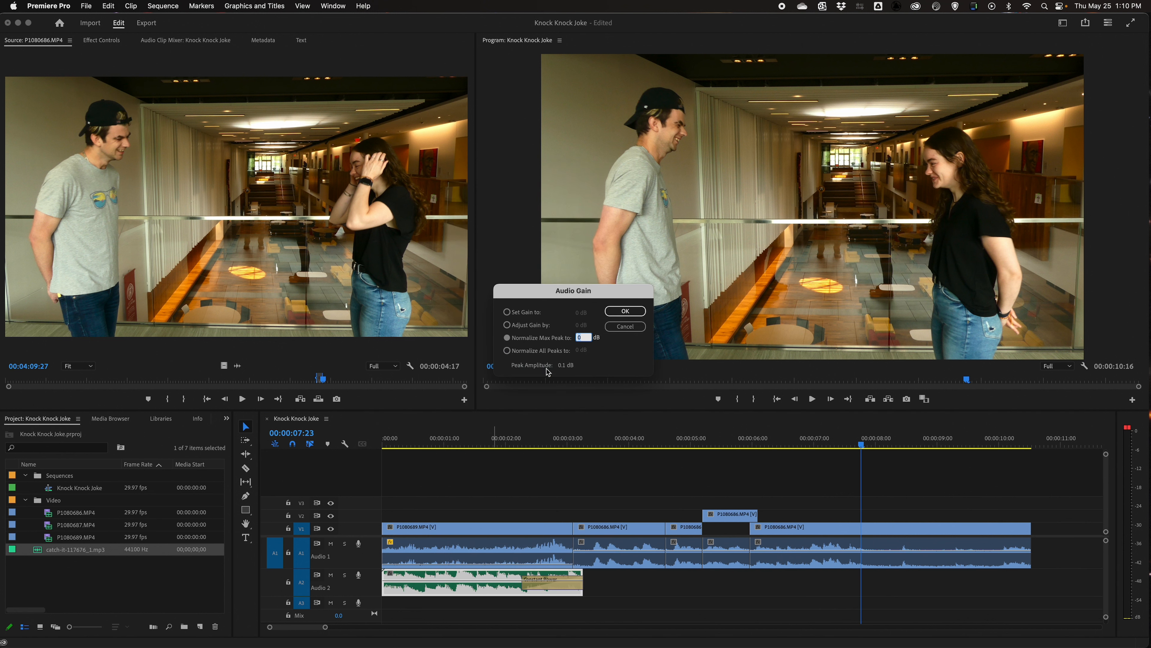
click(507, 325)
key(Tab)
text(-6)
key(Return)
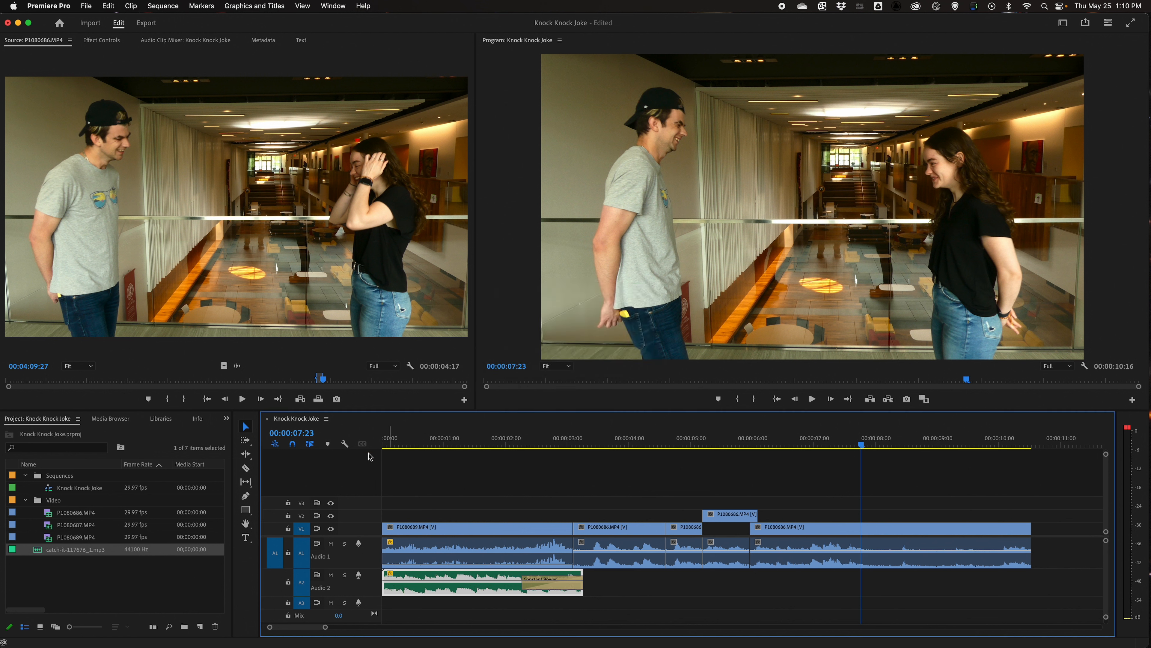
Step: Play the sequence from the start to check the music level against the dialogue, stopping at 00:00:08:20
key(Home)
key(space)
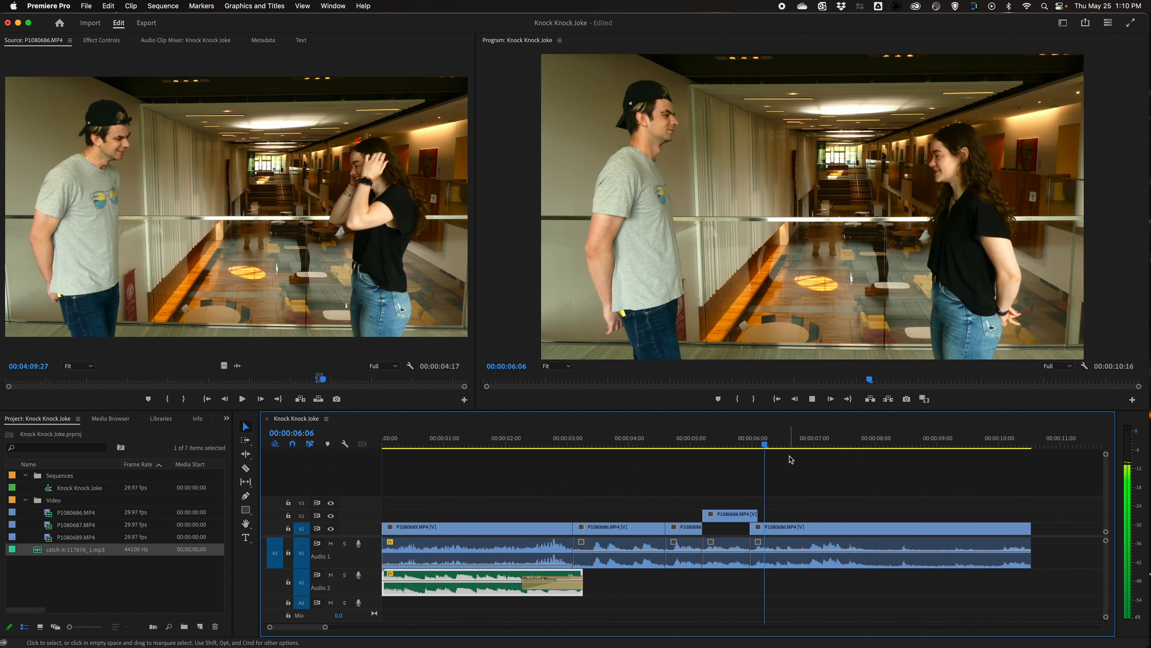
key(space)
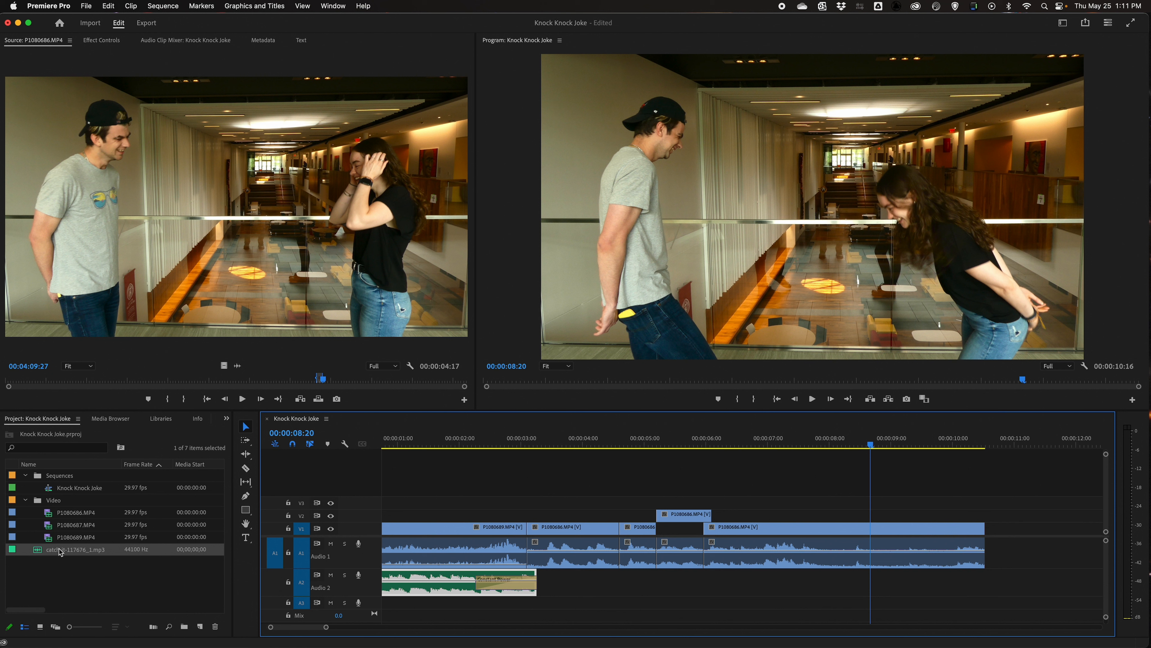
Step: Place a second copy of the Catch It music on A2 at 00:00:08:20 with a Constant Power fade at its start
drag(38, 552, 868, 580)
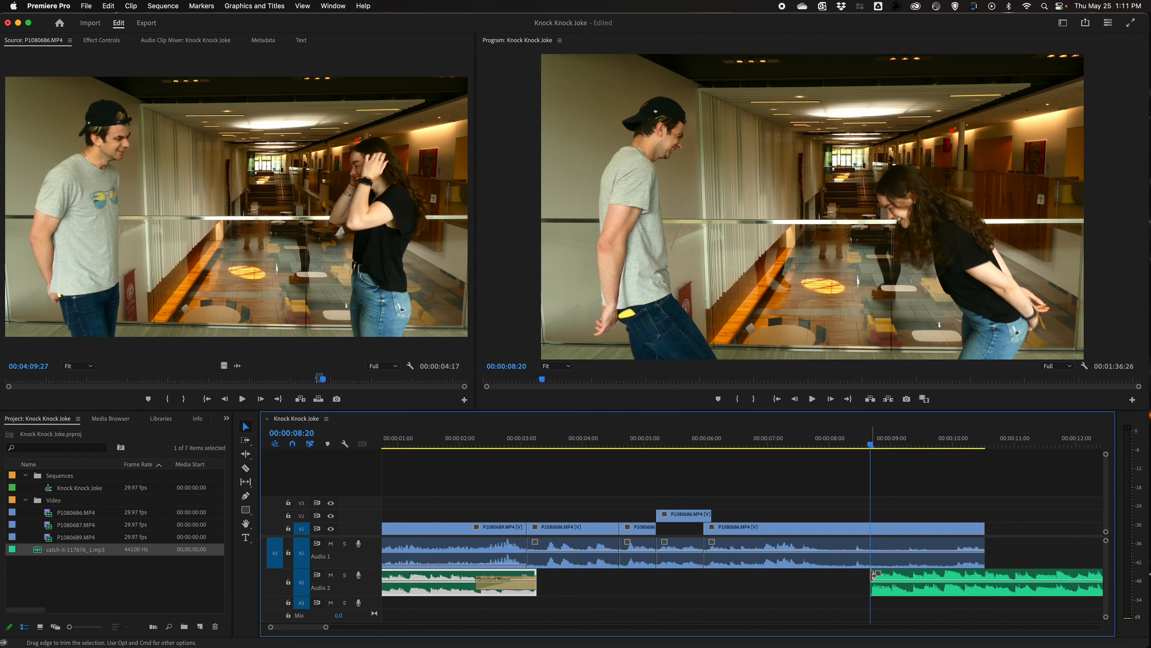
key(super+shift+d)
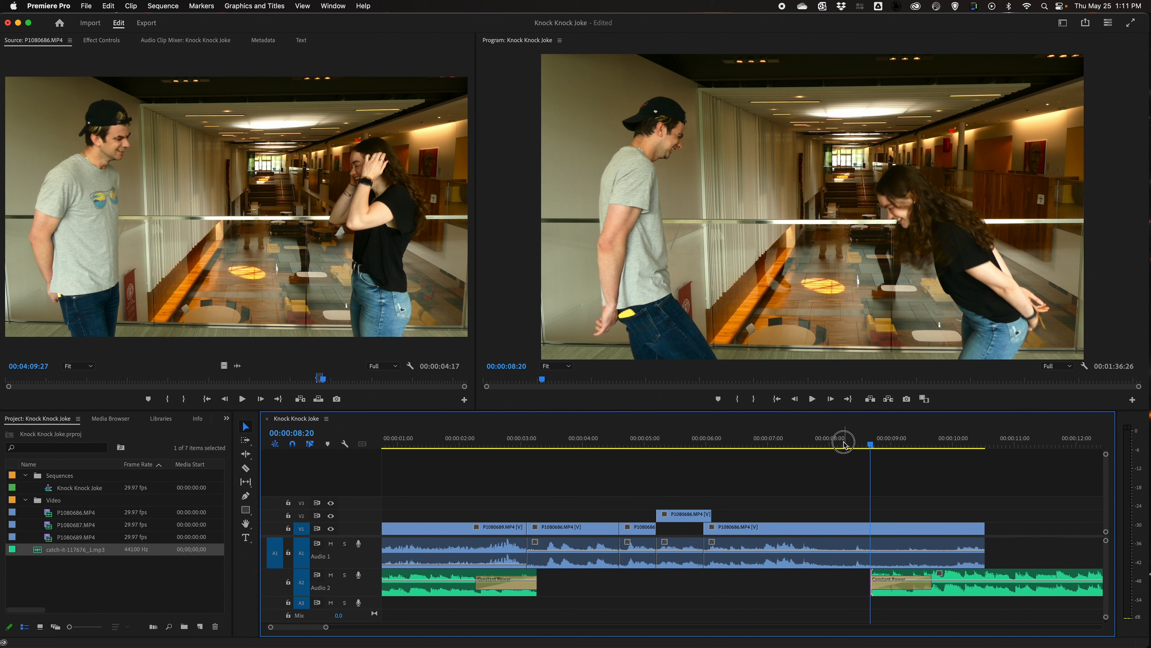
Step: Play the end of the sequence from before the second music clip to check its fade-in under the dialogue
click(844, 444)
key(space)
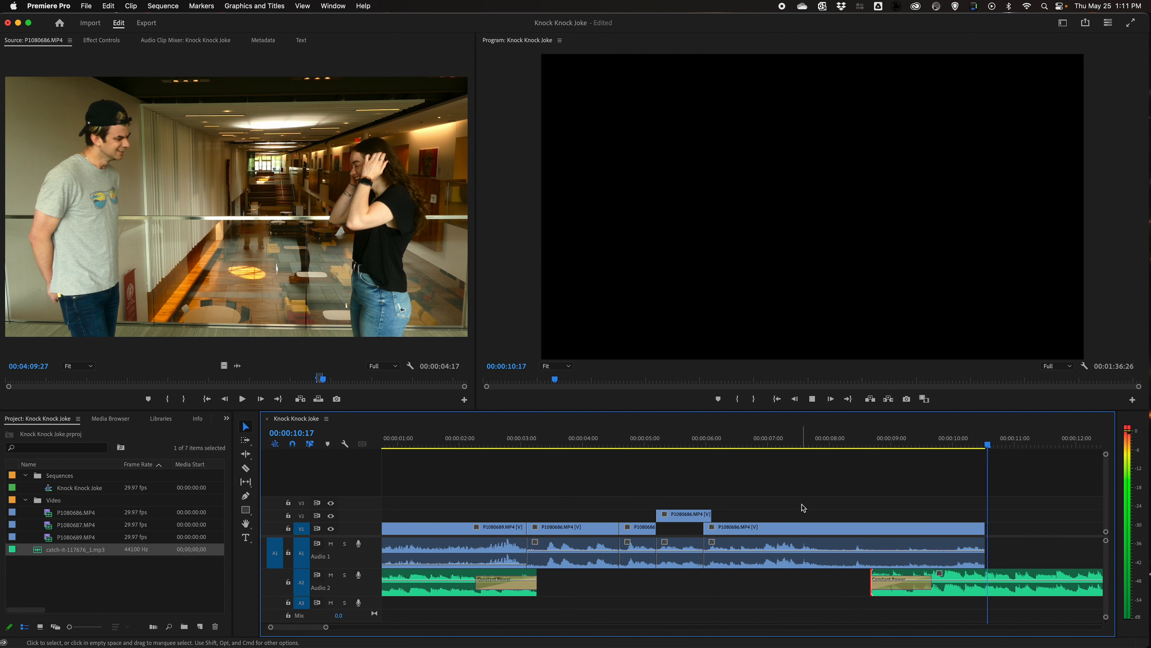
key(space)
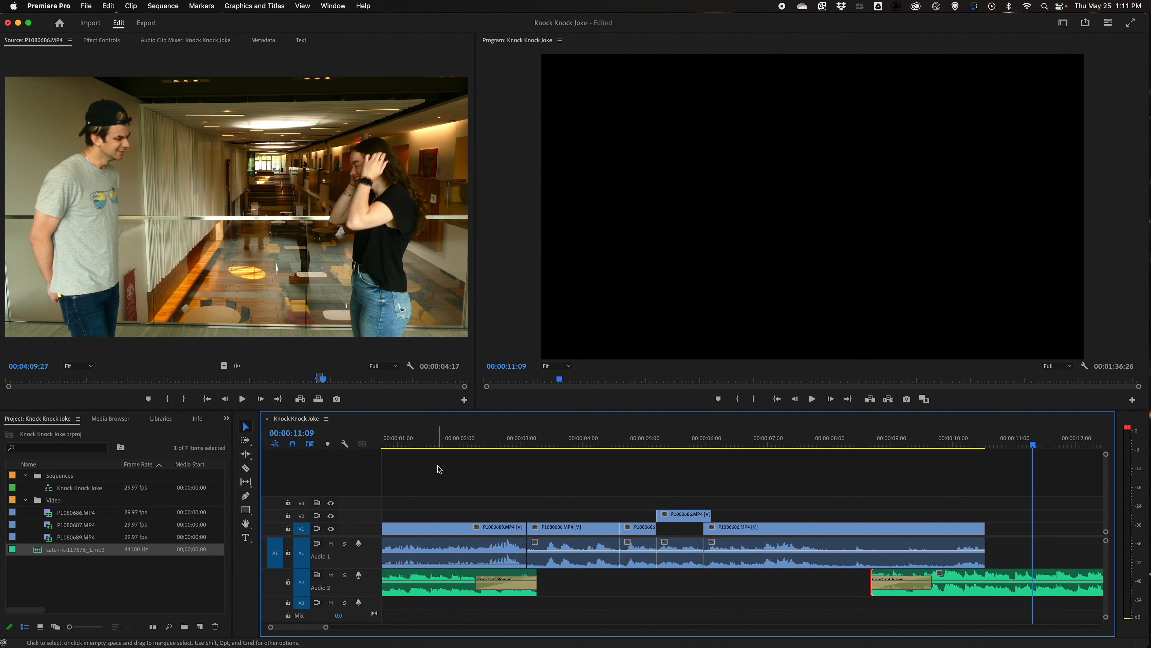
Step: Park the playhead at 00:00:00:19 over the opening shot and switch to the Captions and Graphics workspace
scroll(439, 469, up, 3)
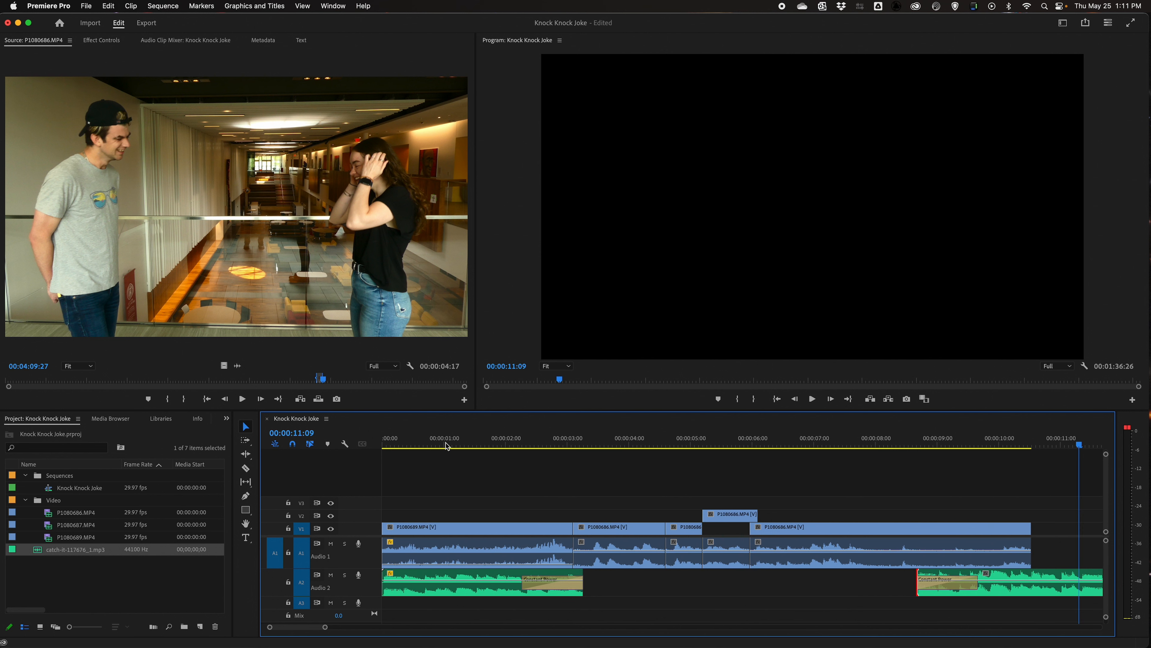
drag(453, 445, 423, 443)
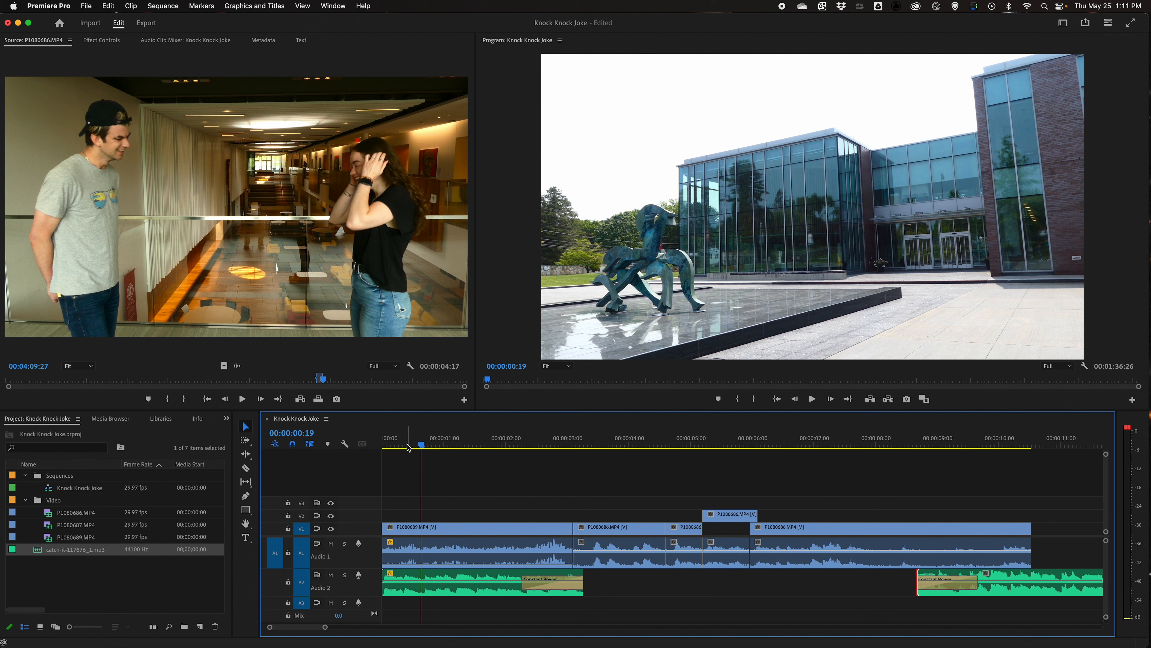
click(1063, 23)
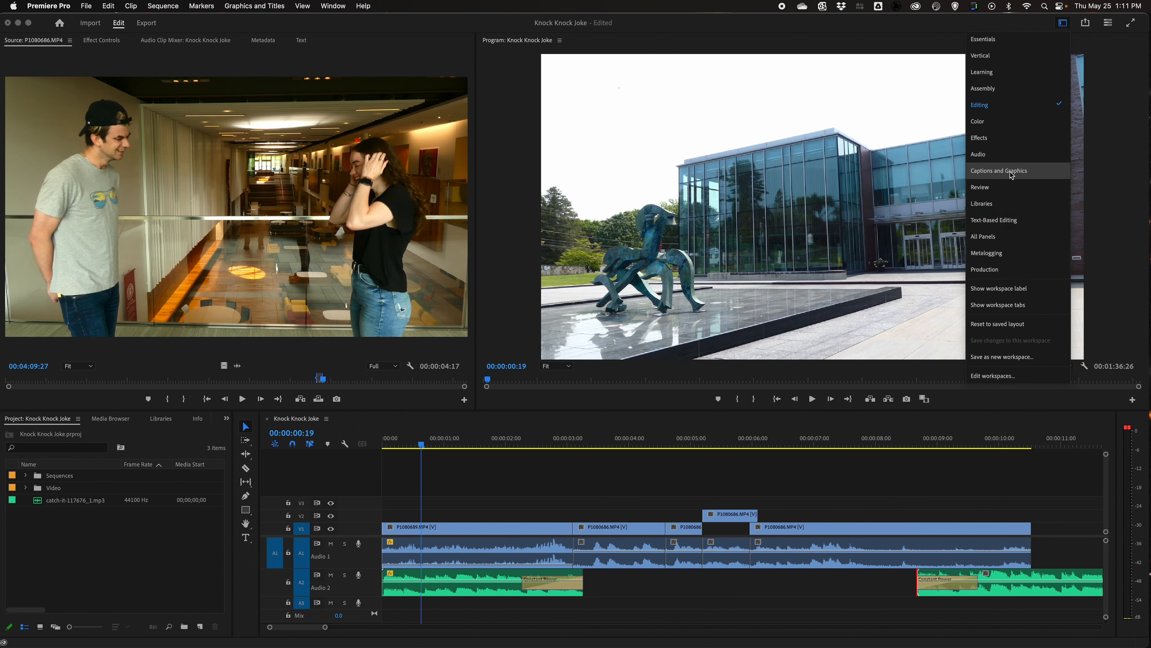
click(999, 171)
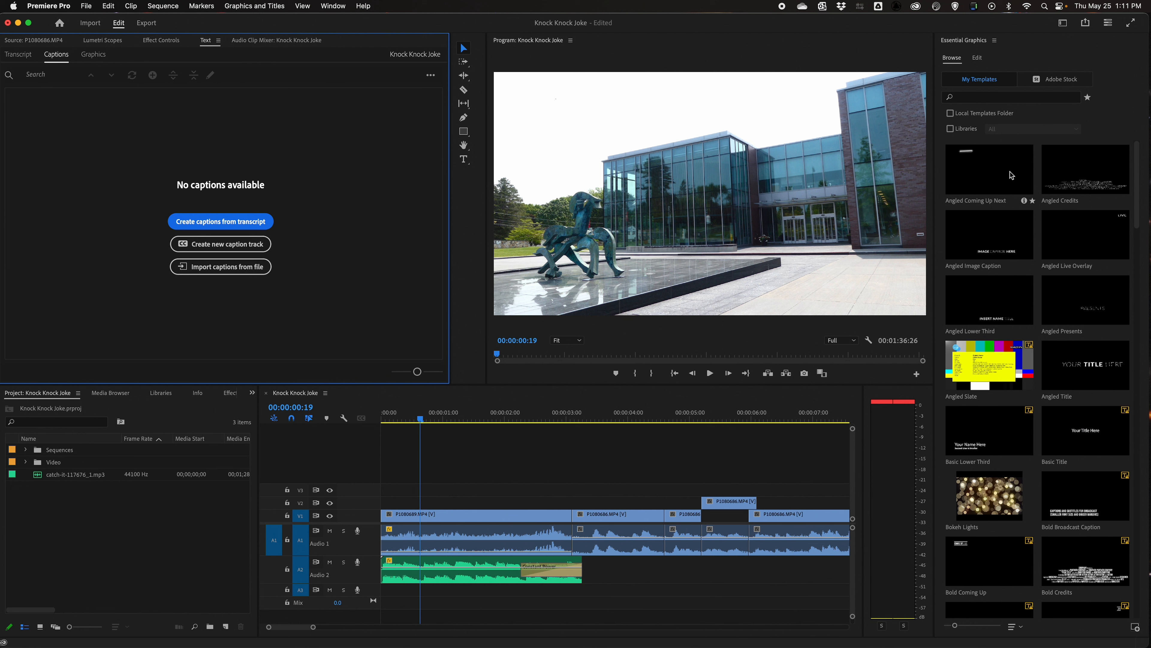
Step: Search the graphics templates for "title" and look through the matching designs
scroll(1026, 316, down, 10)
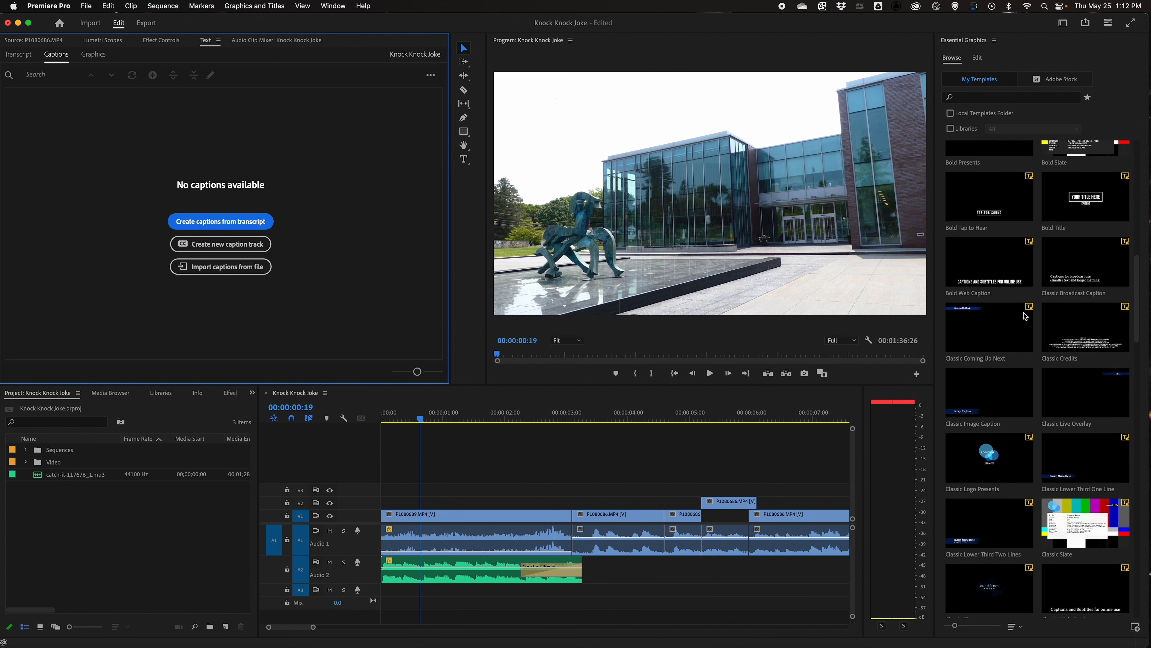
scroll(1025, 316, down, 10)
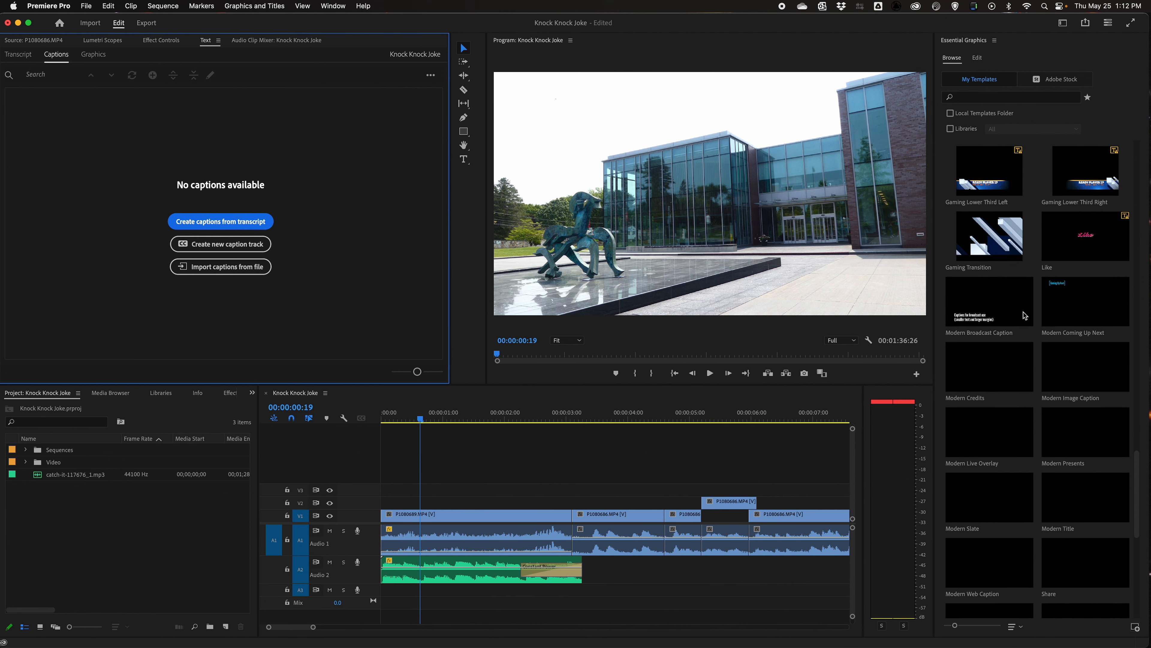
scroll(1026, 316, up, 20)
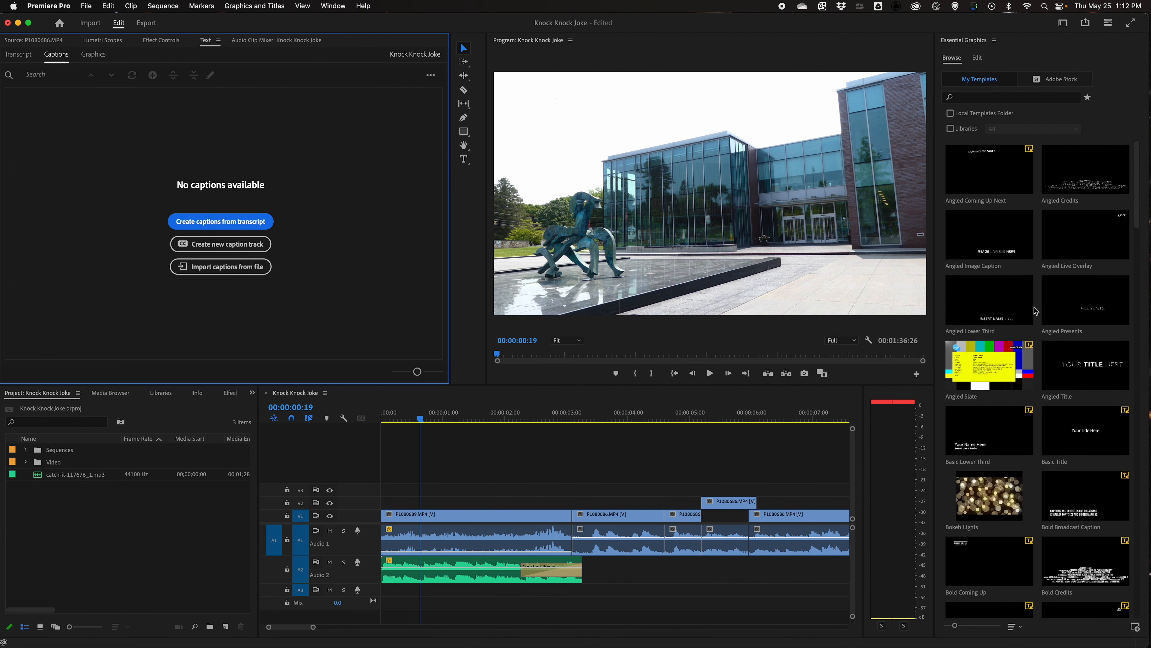
click(989, 97)
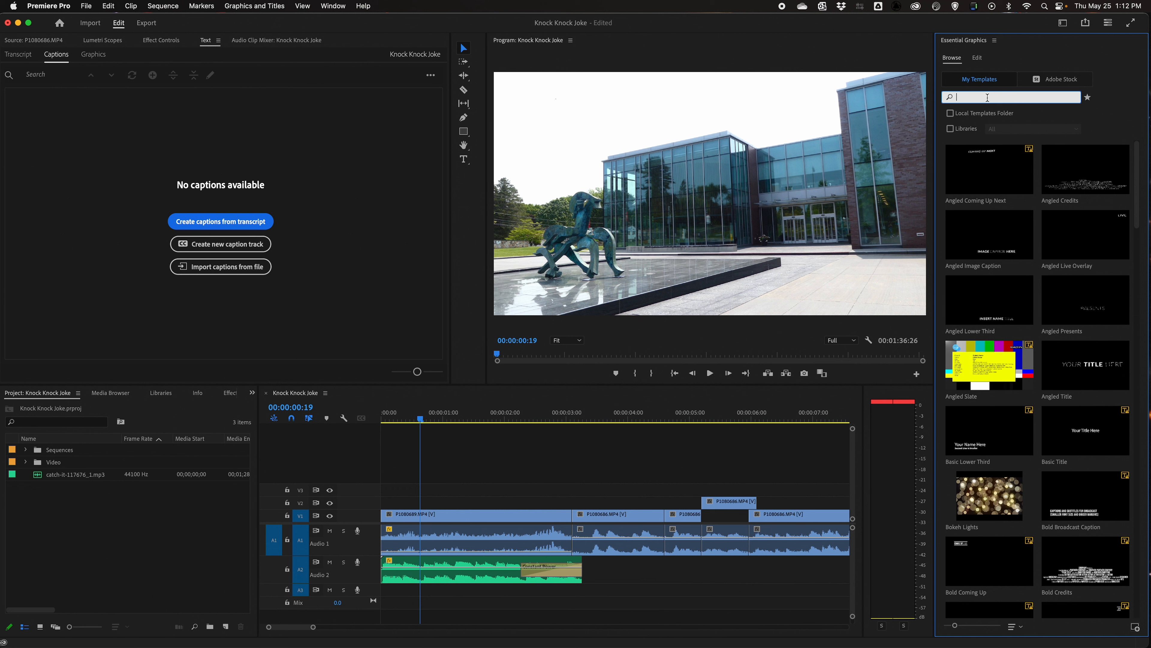
text(title)
key(Return)
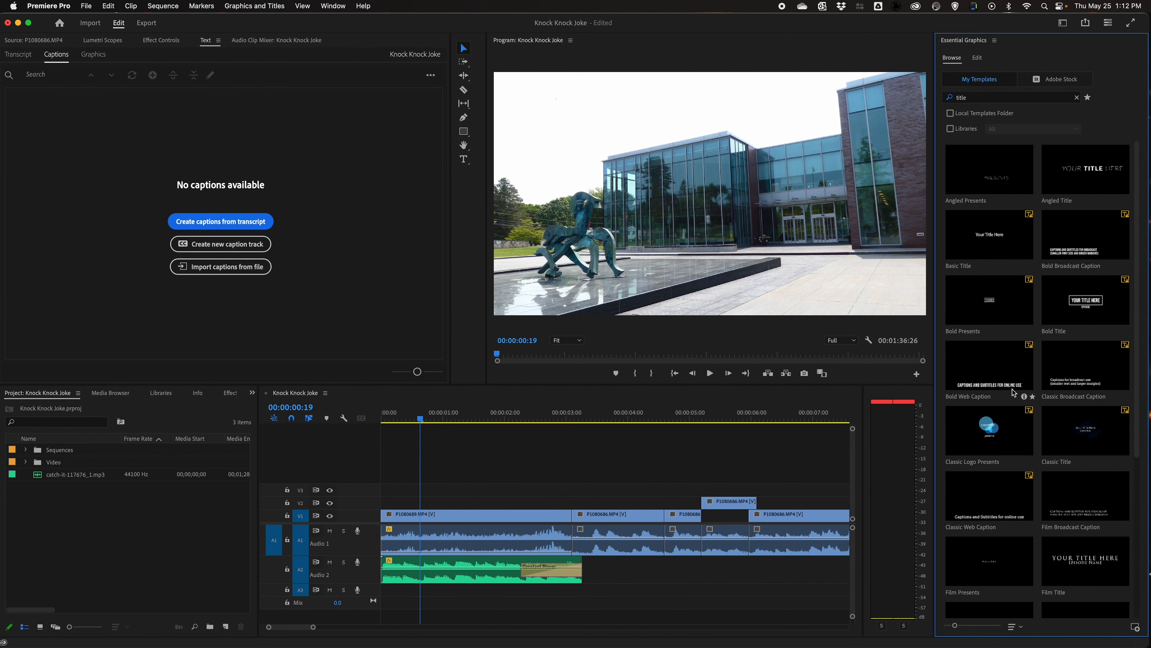
scroll(1050, 446, down, 5)
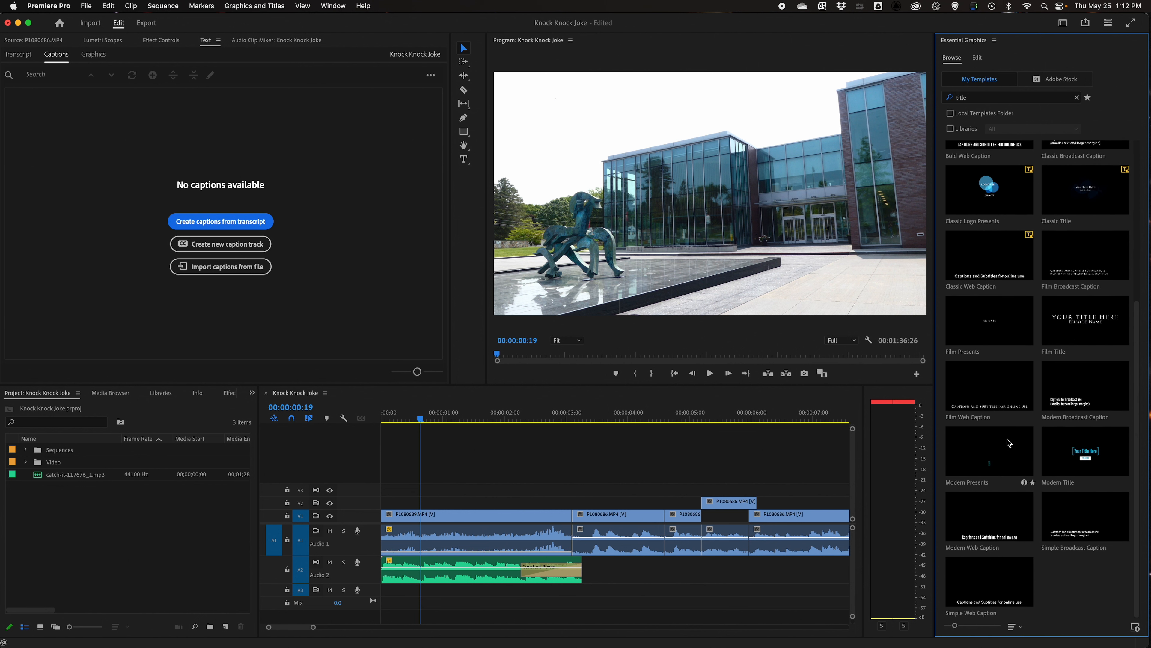
scroll(1009, 444, up, 5)
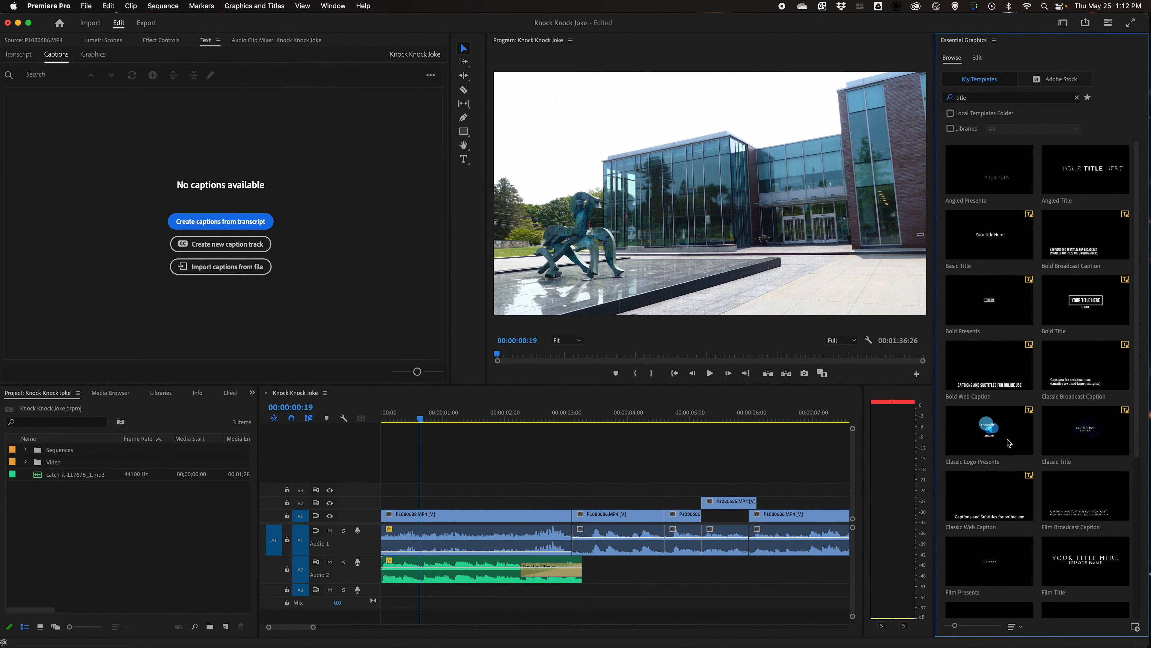
Step: Place the Basic Title template on V2 at the sequence start and trim it to end with the first video clip
mouse_move(1009, 441)
mouse_move(1077, 431)
mouse_move(1069, 300)
mouse_move(962, 383)
drag(990, 235, 476, 502)
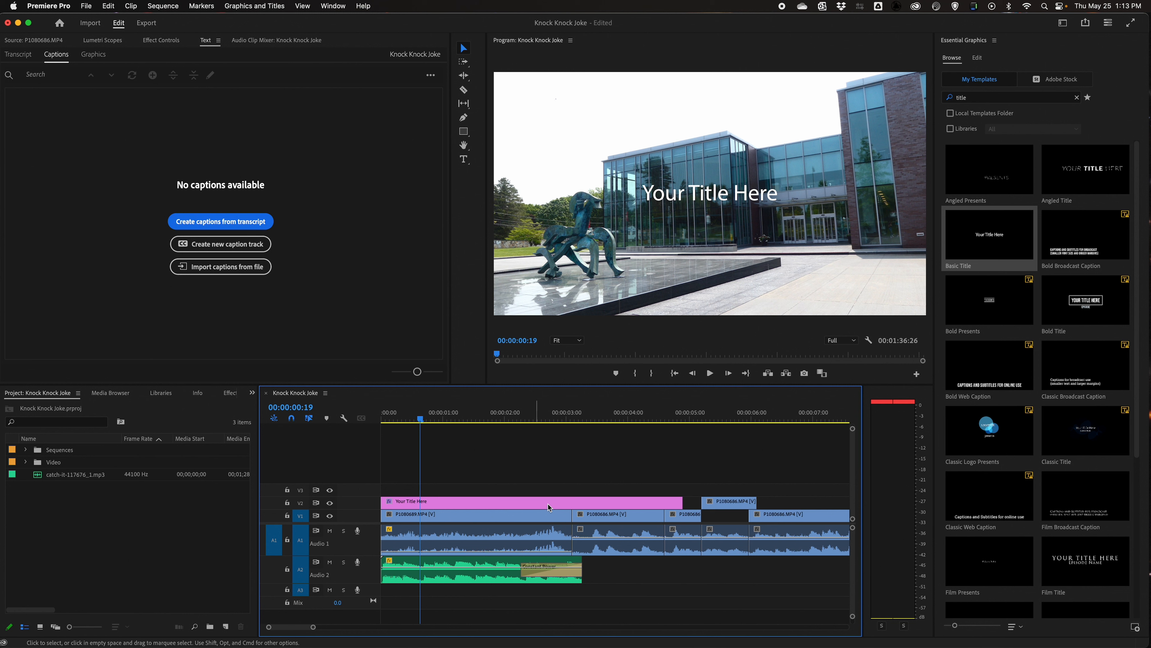
drag(681, 501, 566, 501)
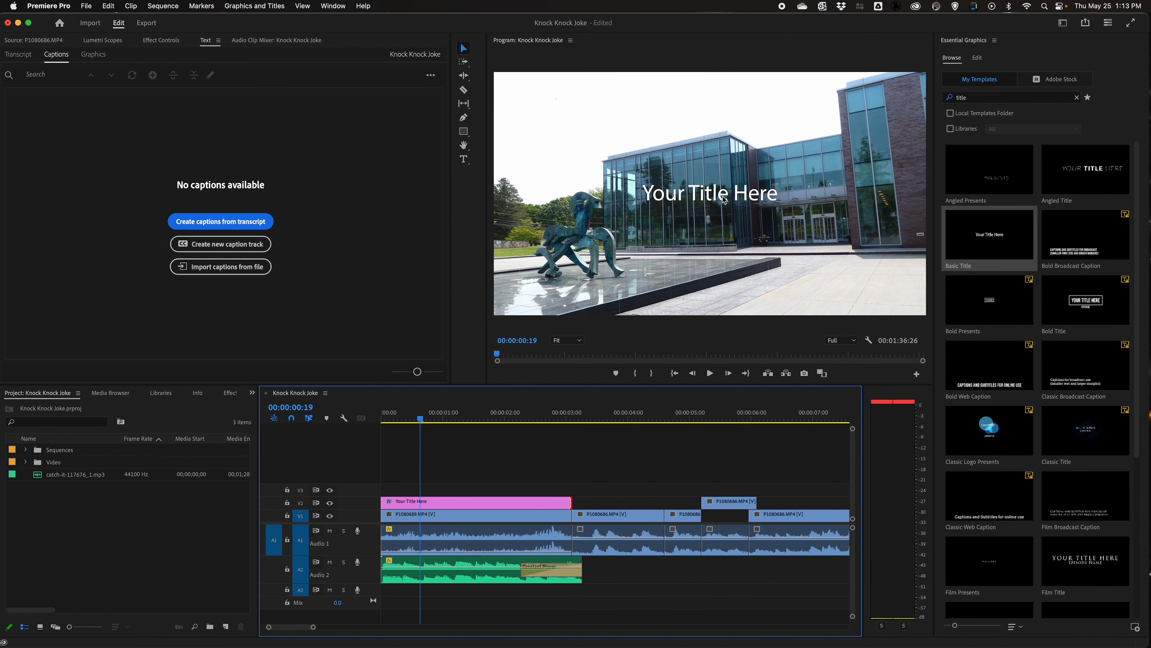
Step: Replace the opening title's placeholder text with "Knock Knock" and return to the Selection tool
click(710, 201)
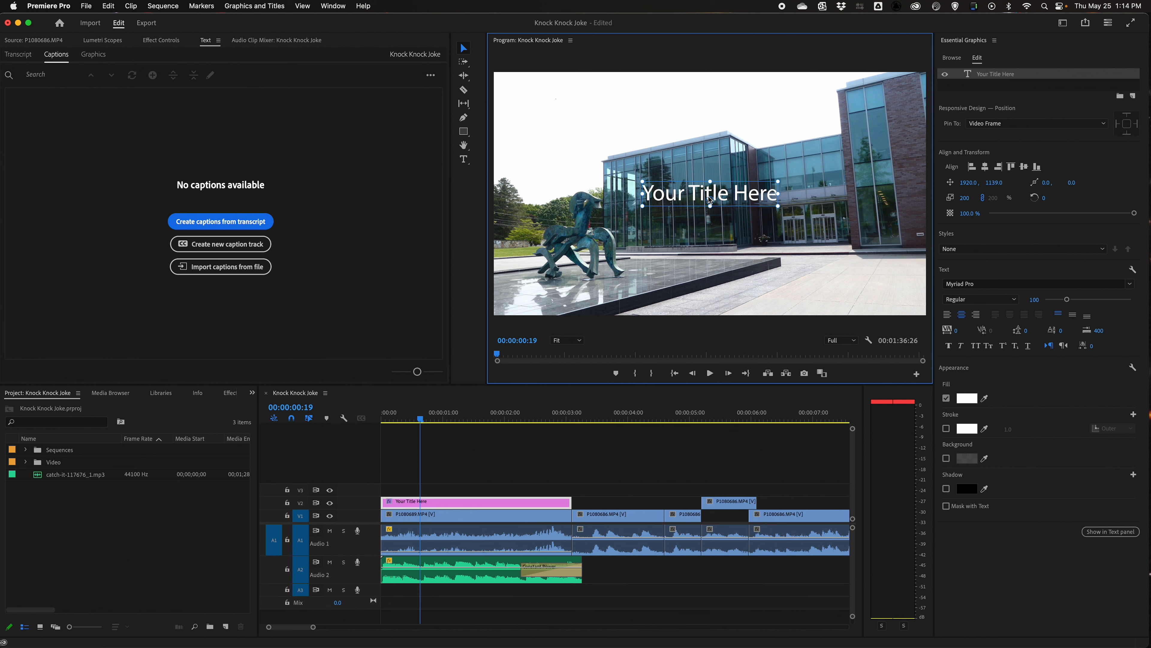
double_click(707, 195)
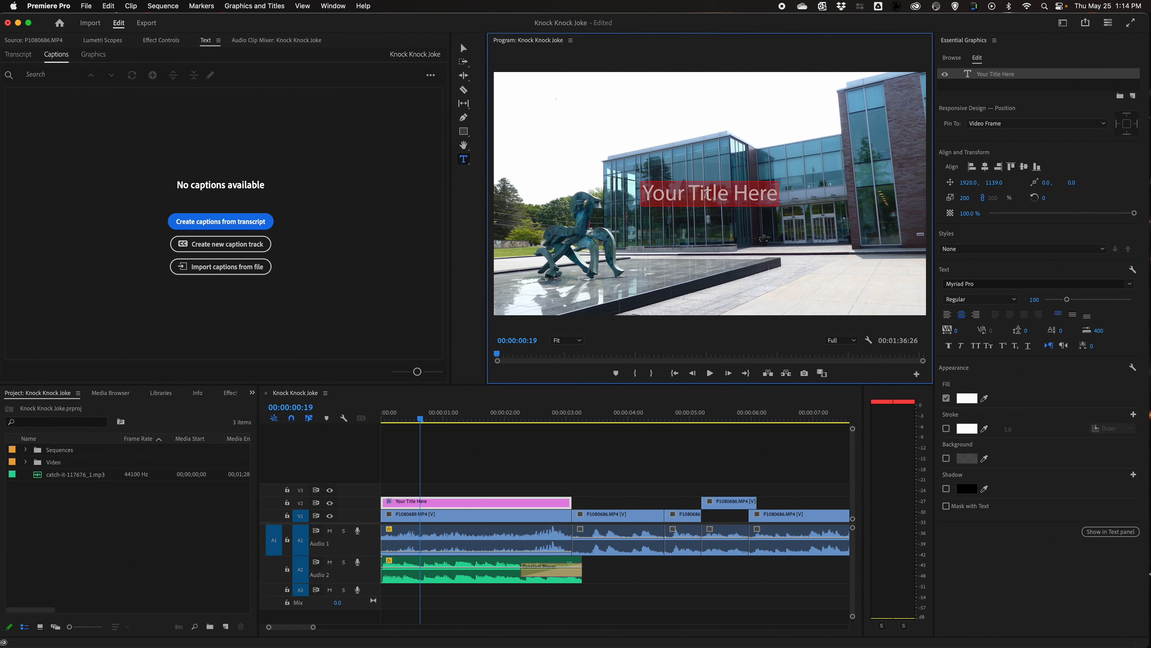
text(Knock Kn)
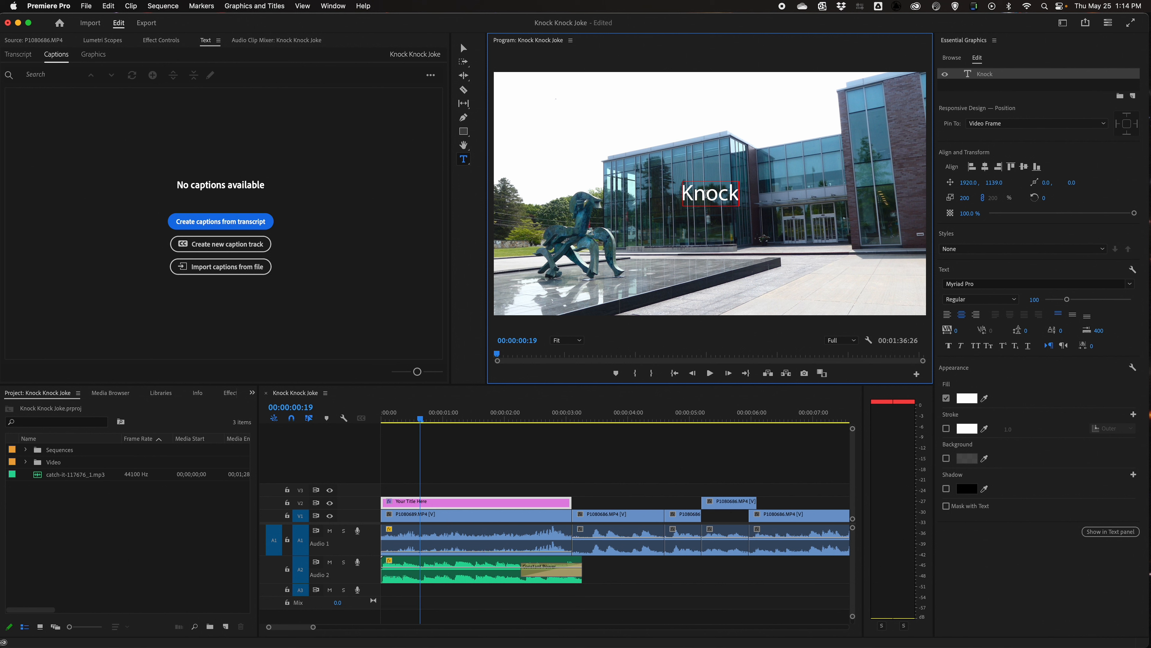
text(k)
click(463, 48)
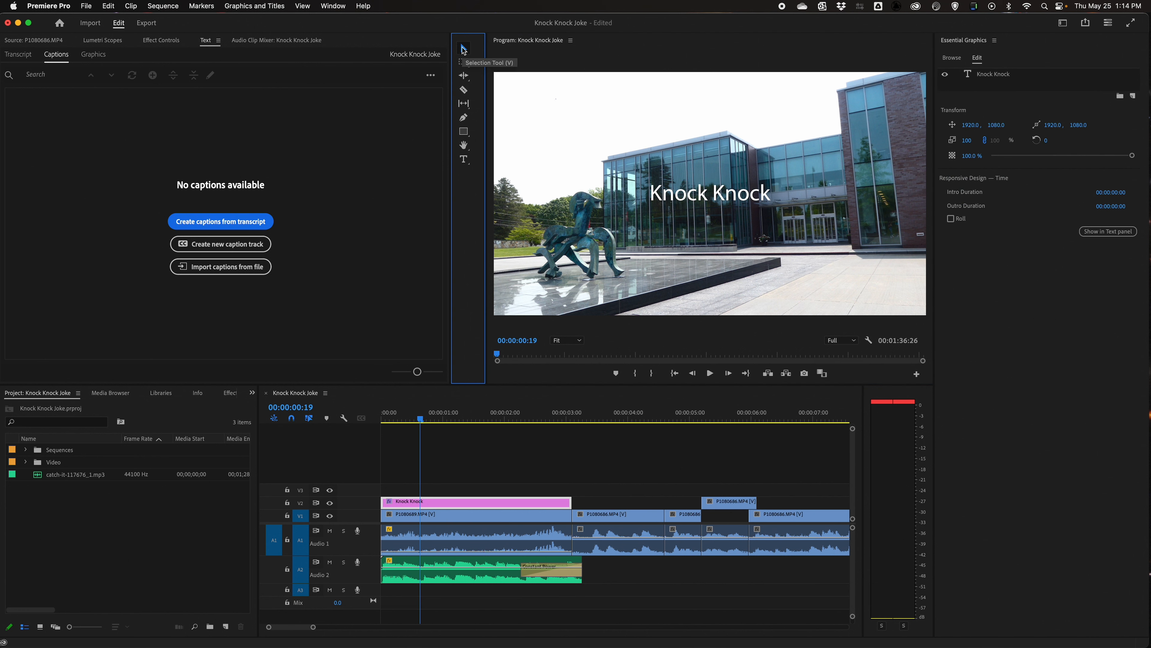
Step: Give the Knock Knock title a drop shadow and enlarge it to a scale of about 356
click(725, 194)
mouse_move(725, 194)
mouse_down()
mouse_move(676, 182)
mouse_move(650, 157)
mouse_move(722, 192)
mouse_up()
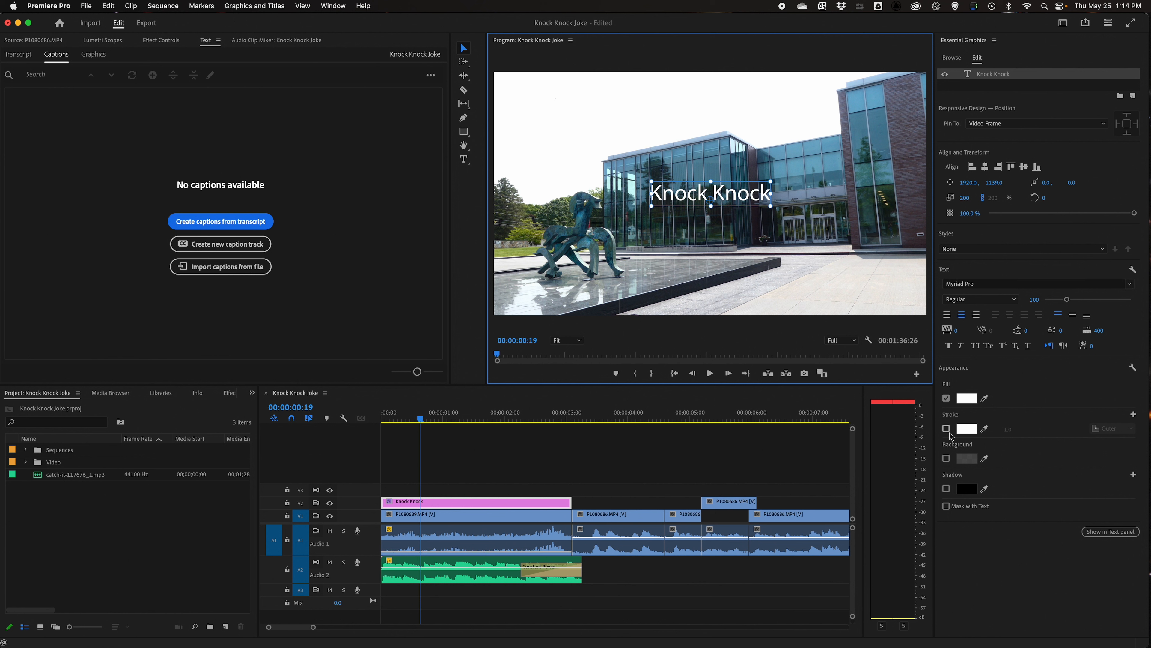
click(947, 488)
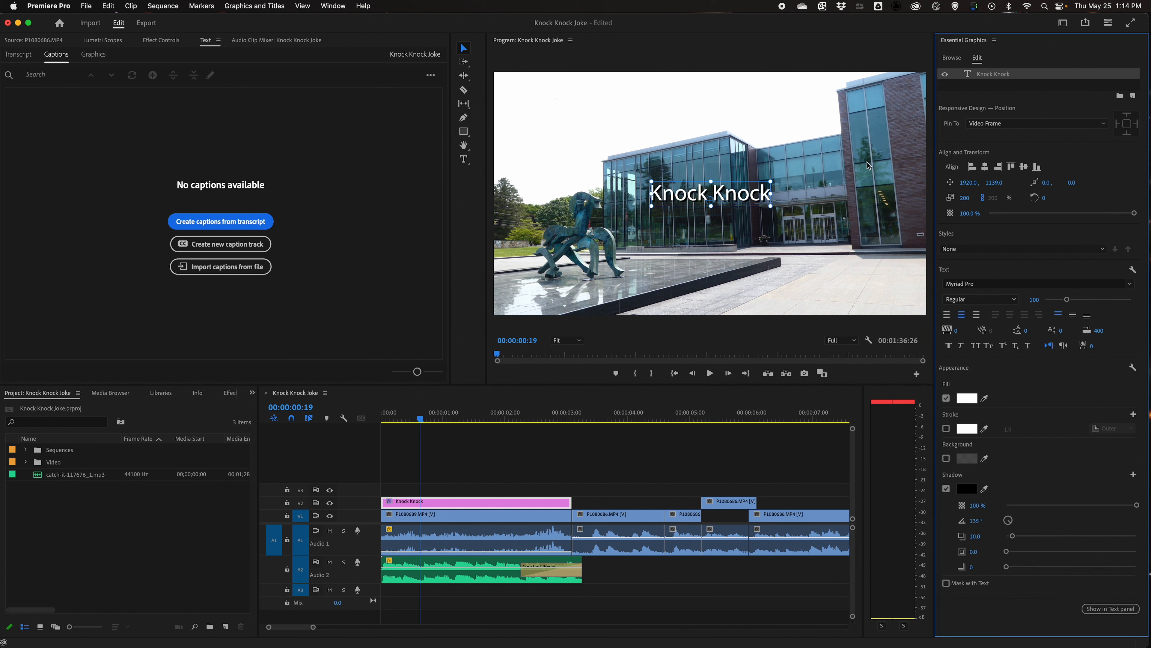
drag(772, 182, 815, 168)
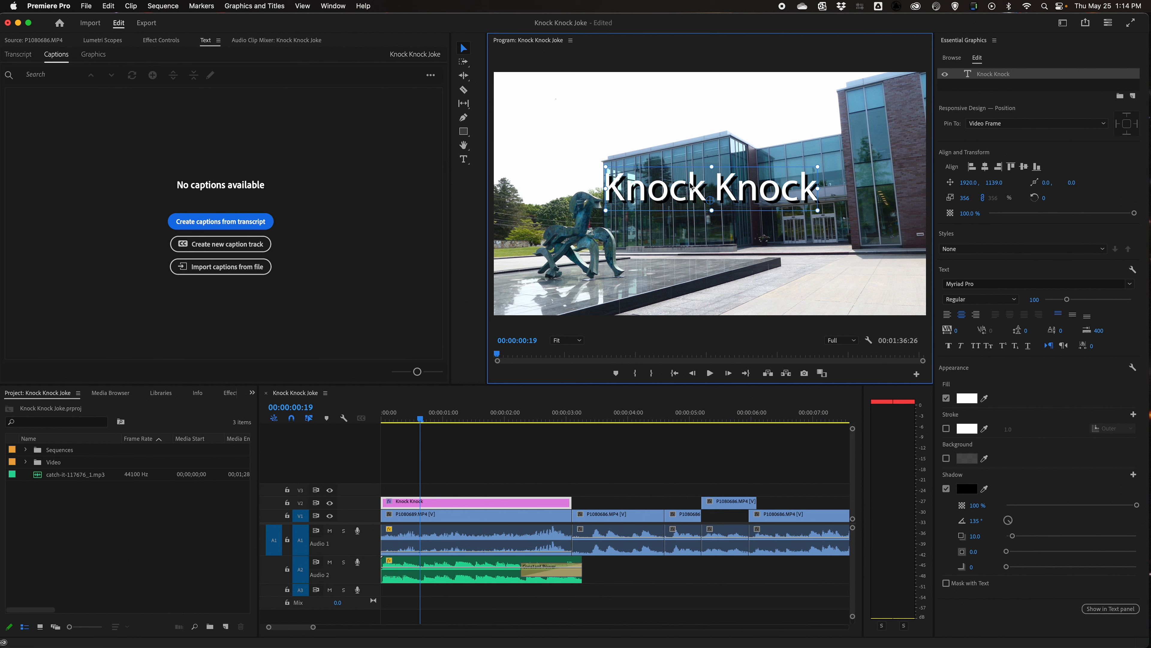
Step: Add a Cross Dissolve to the end of the Knock Knock title and play the opening to check it
click(570, 500)
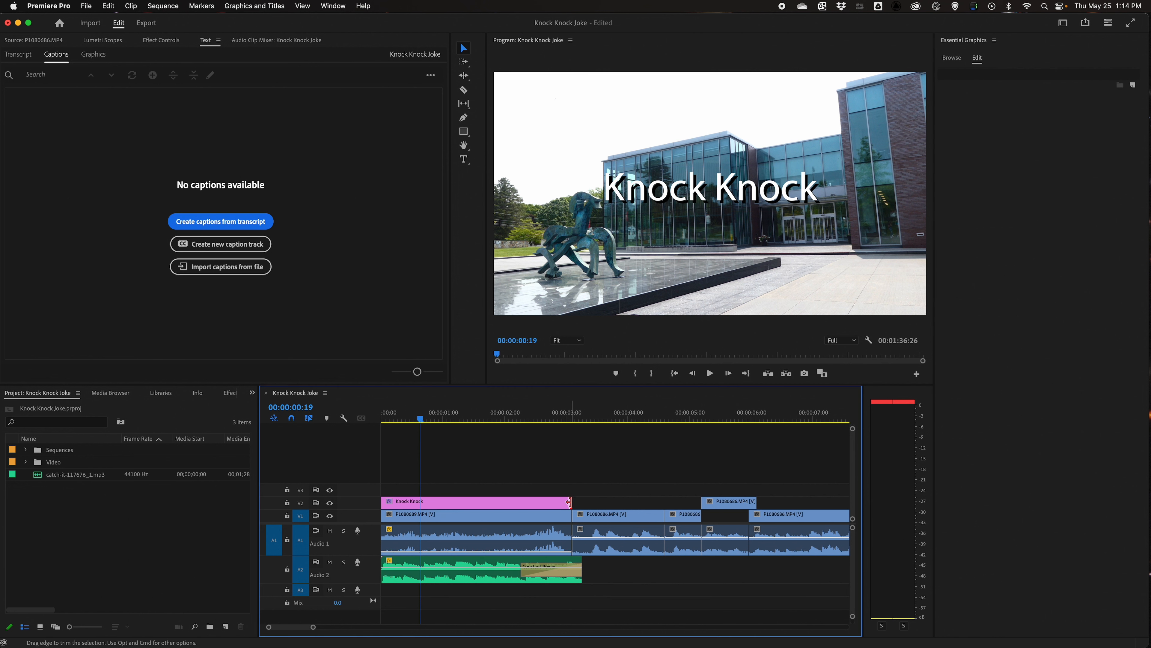
key(super+d)
drag(467, 413, 373, 416)
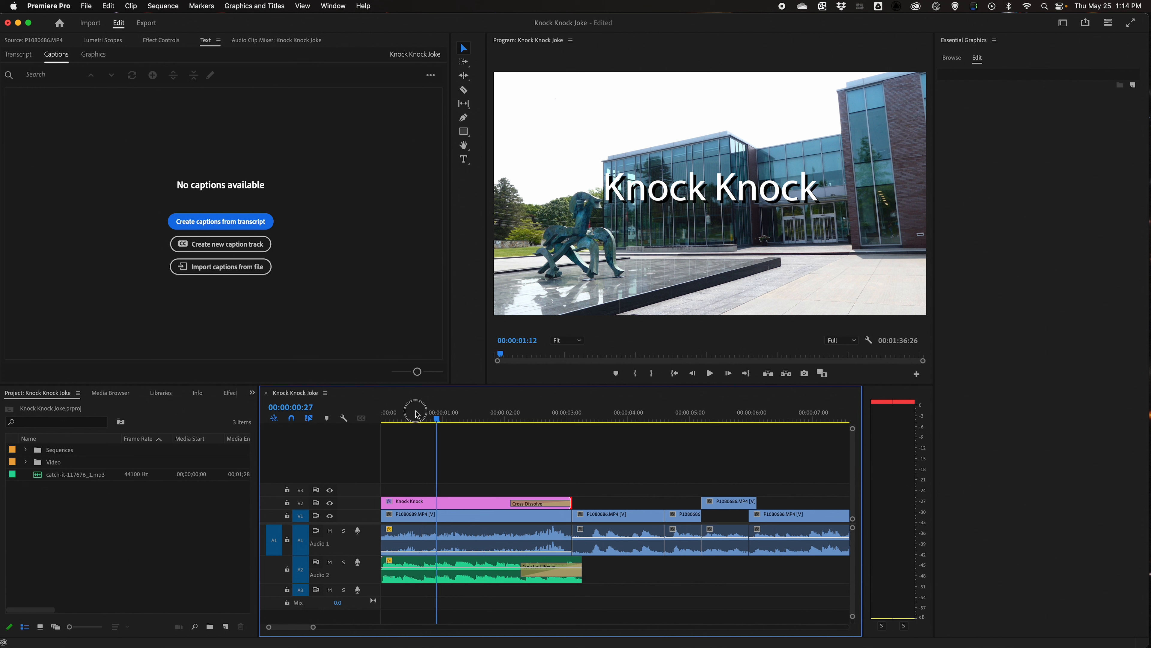
key(space)
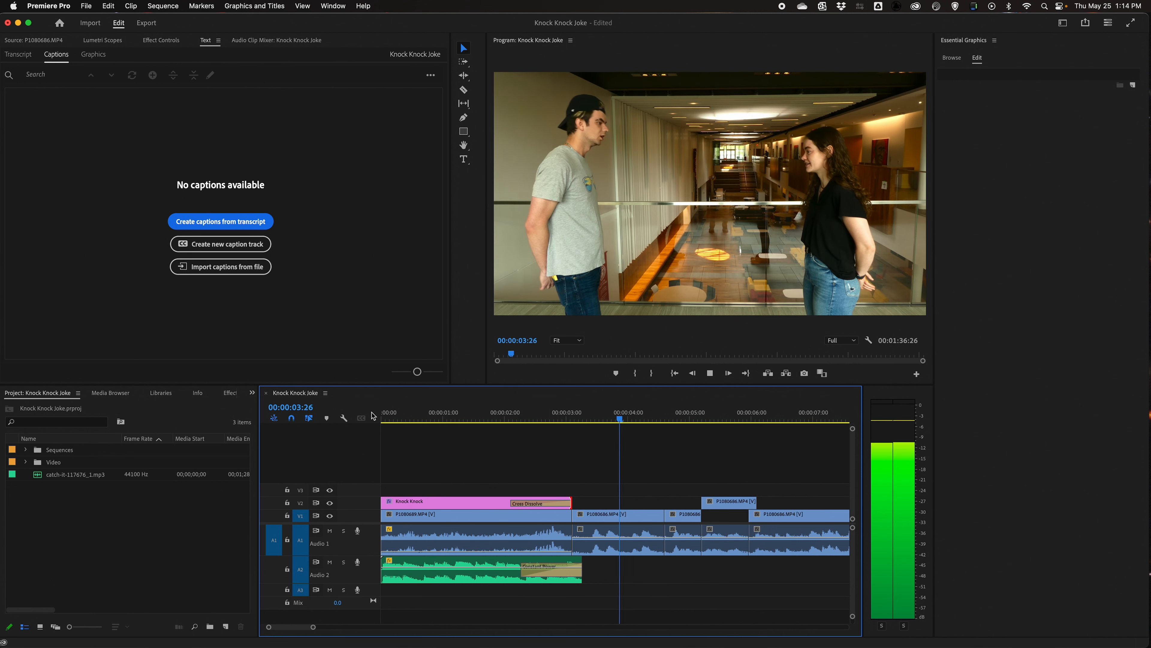
key(space)
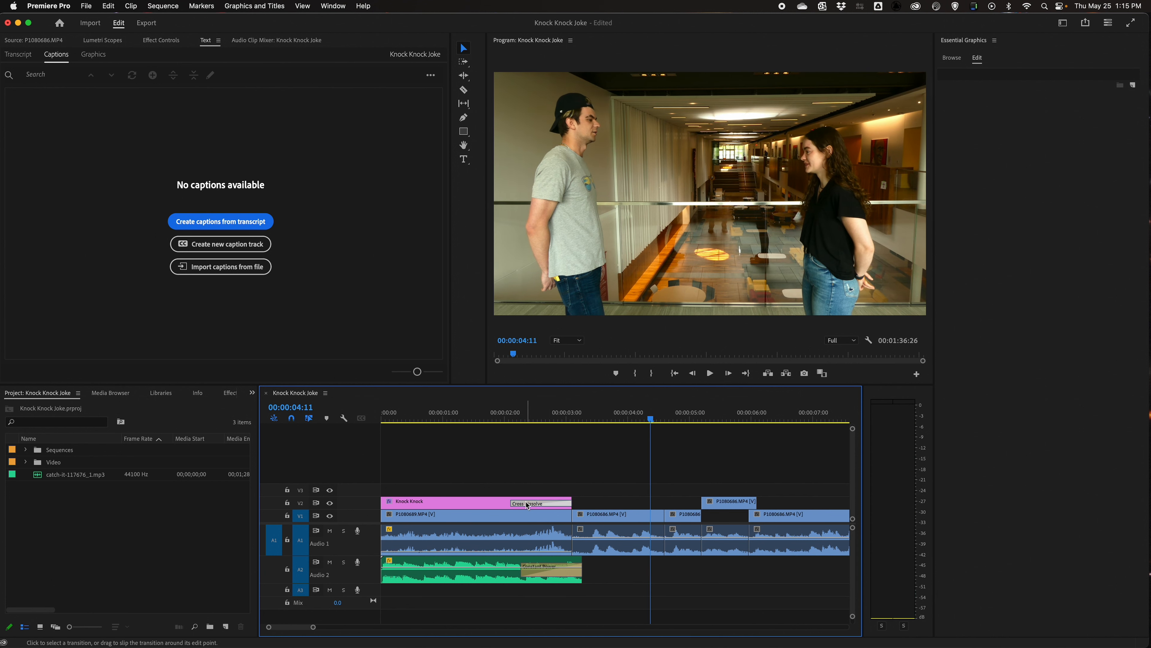
Step: Delete the Cross Dissolve from the Knock Knock title and replay the cut into the next shot
key(Delete)
click(519, 413)
key(space)
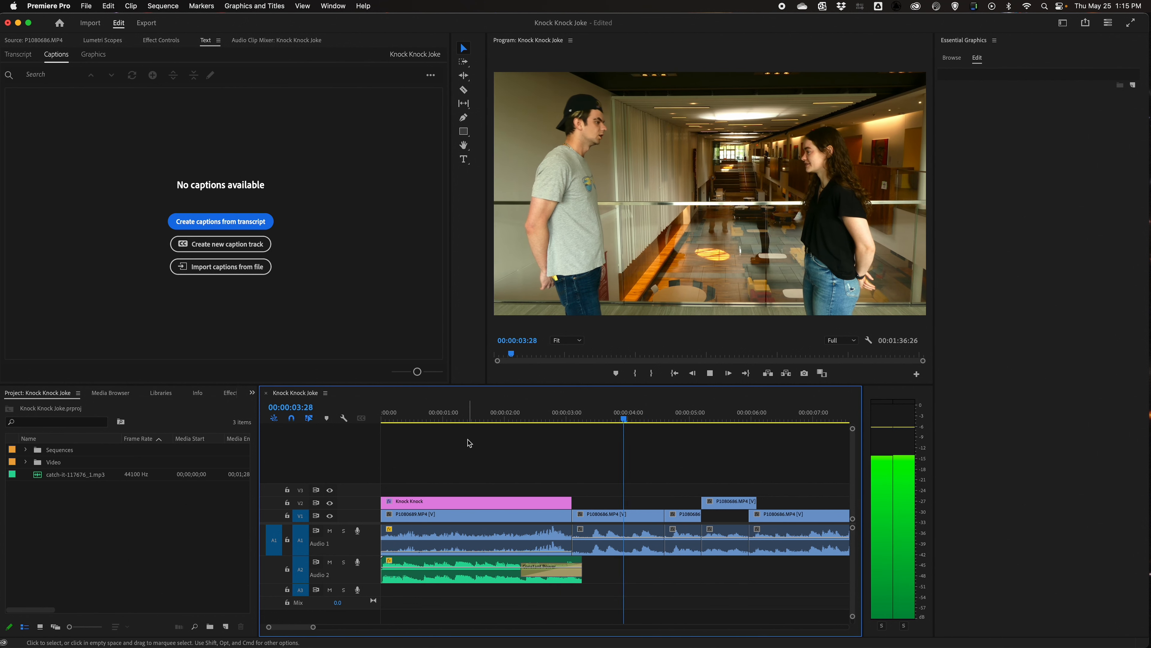
key(space)
Step: Place another Basic Title on V2 at 00:00:10:16, directly after the last video clip ends
scroll(623, 463, right, 10)
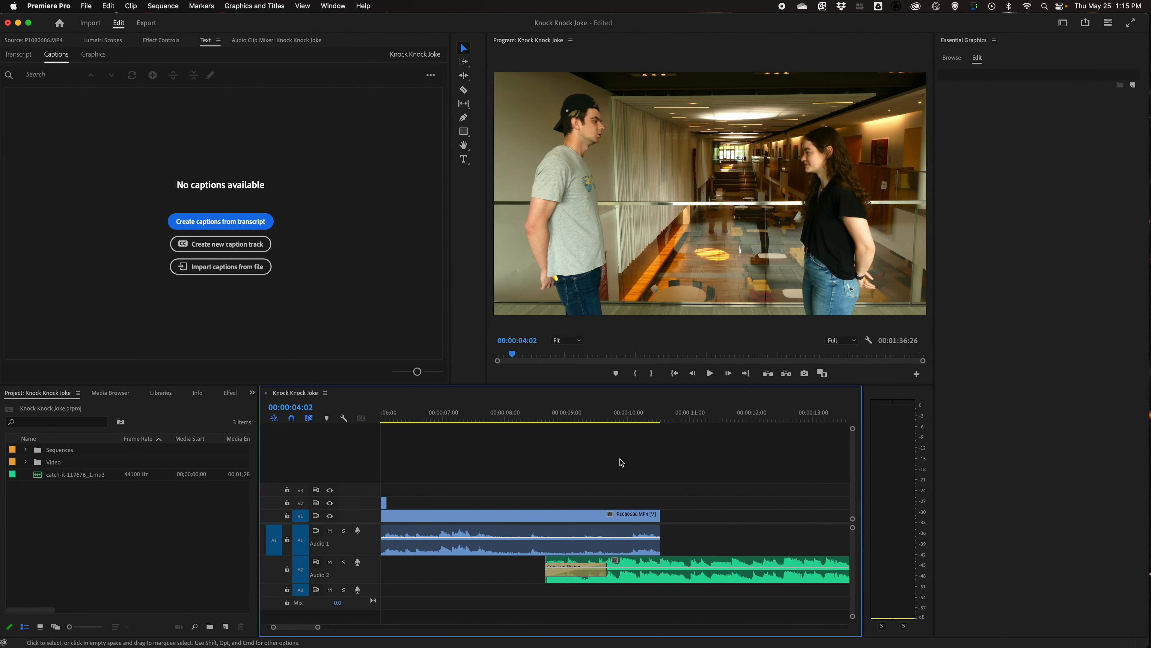
click(630, 422)
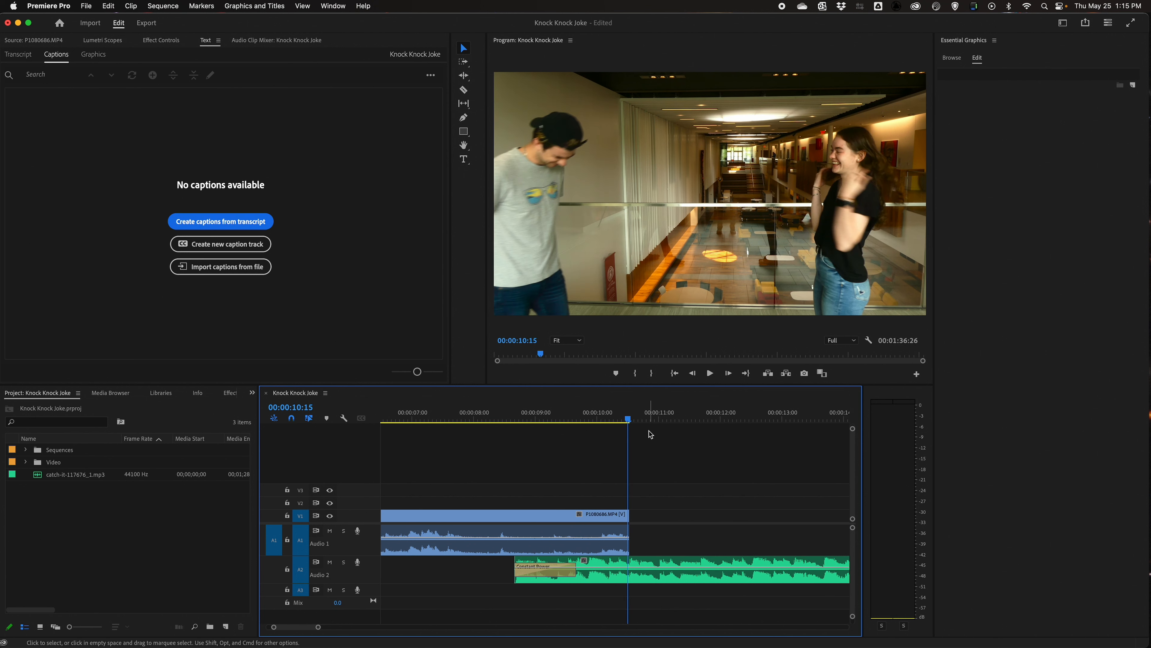
click(952, 58)
scroll(1054, 178, down, 2)
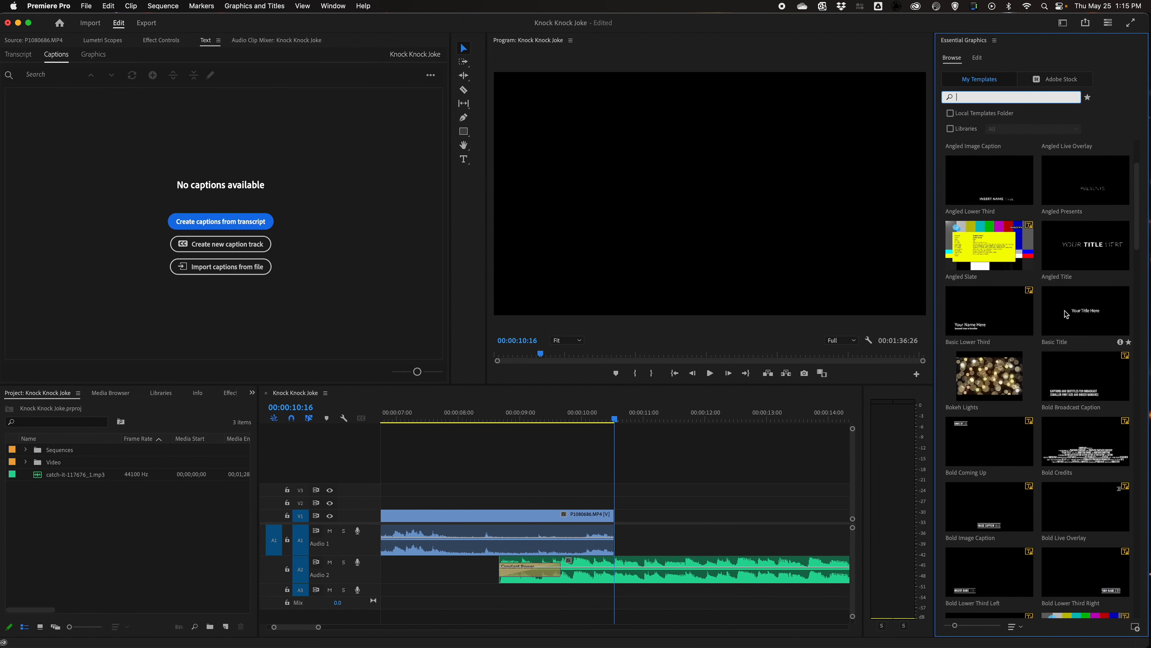
scroll(1084, 321, up, 4)
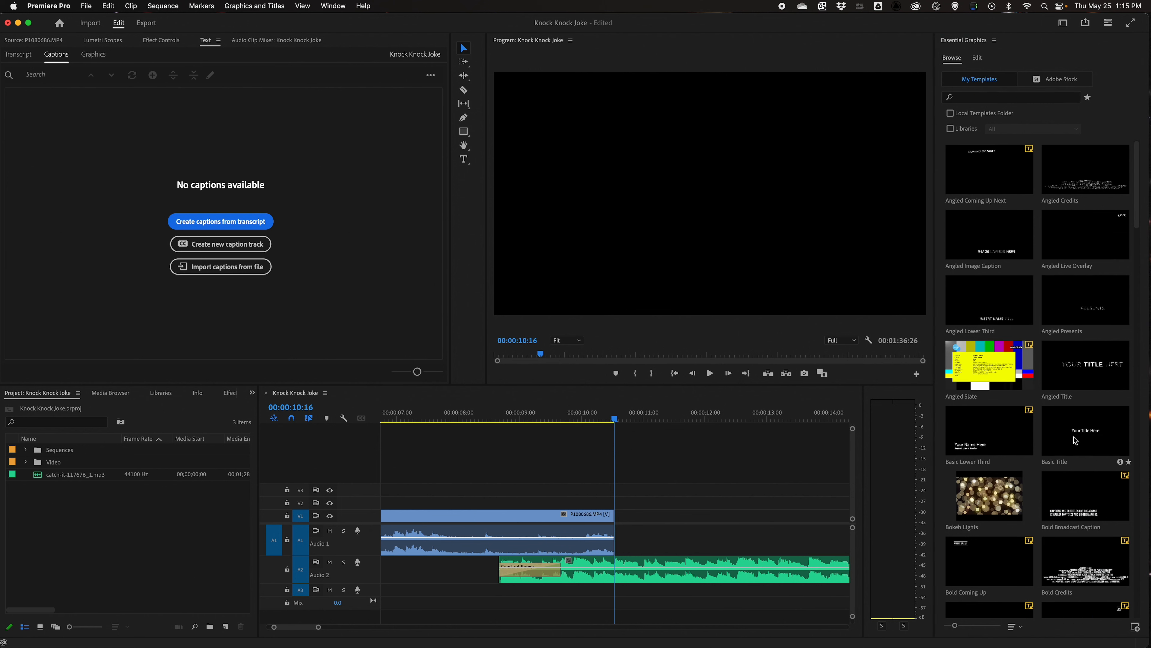
drag(1074, 441, 620, 504)
Step: Replace the new end title's placeholder text with "Staring", a blank line and the first cast member's name
click(634, 418)
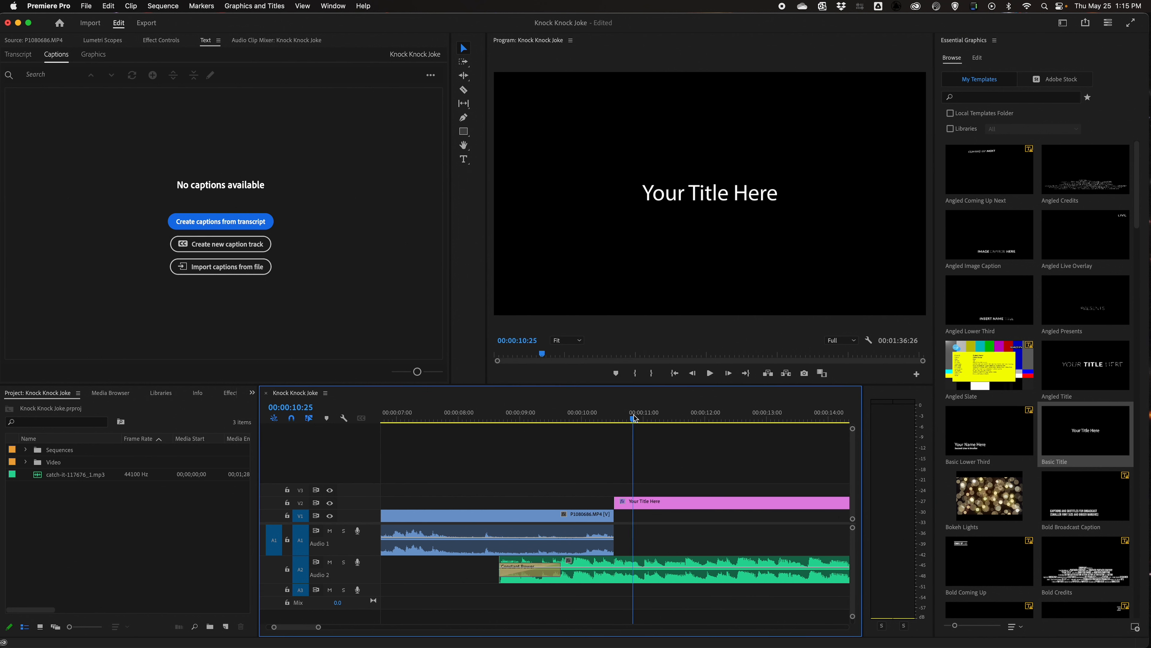
double_click(706, 200)
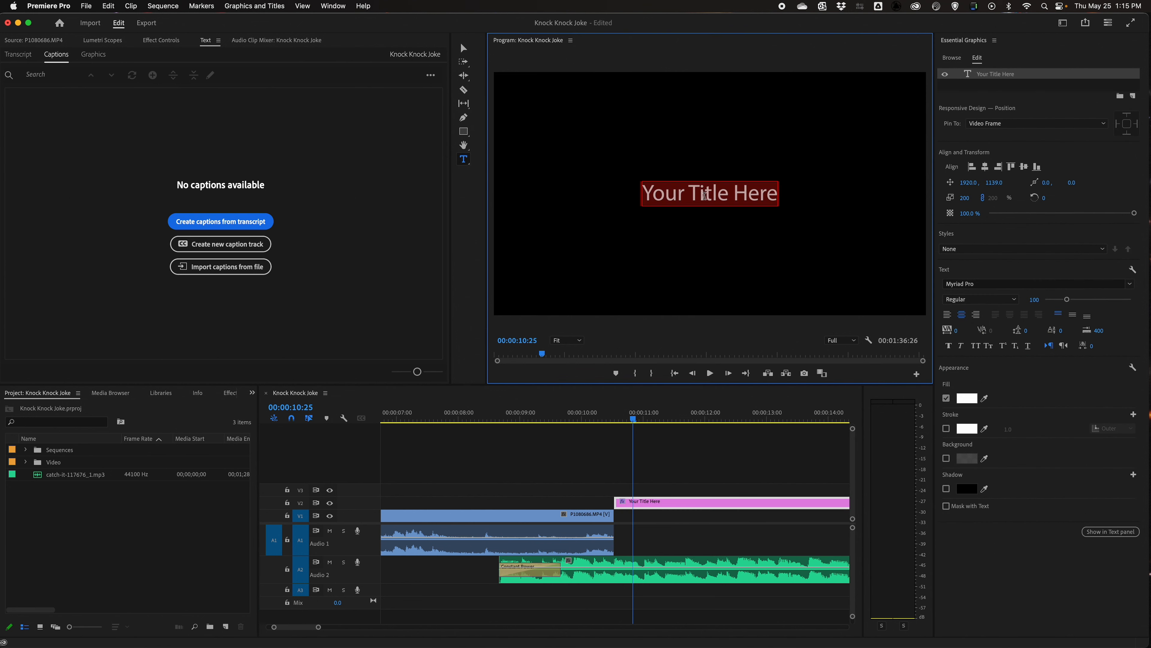
text(Staring)
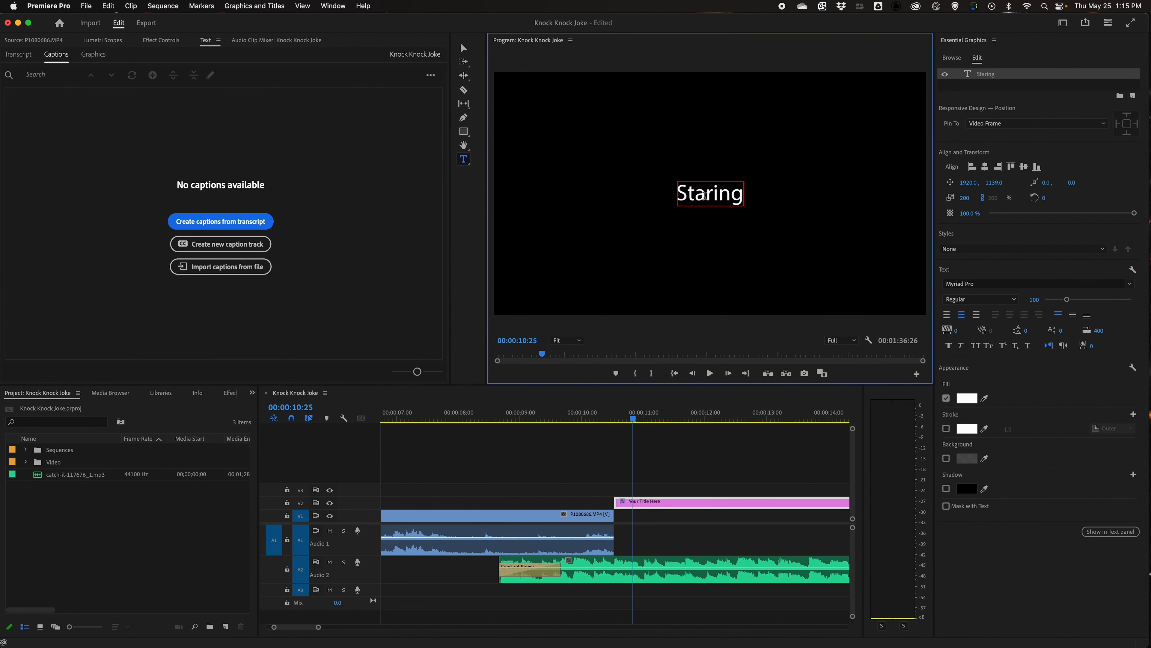
key(Return)
text(Shannon)
key(Return)
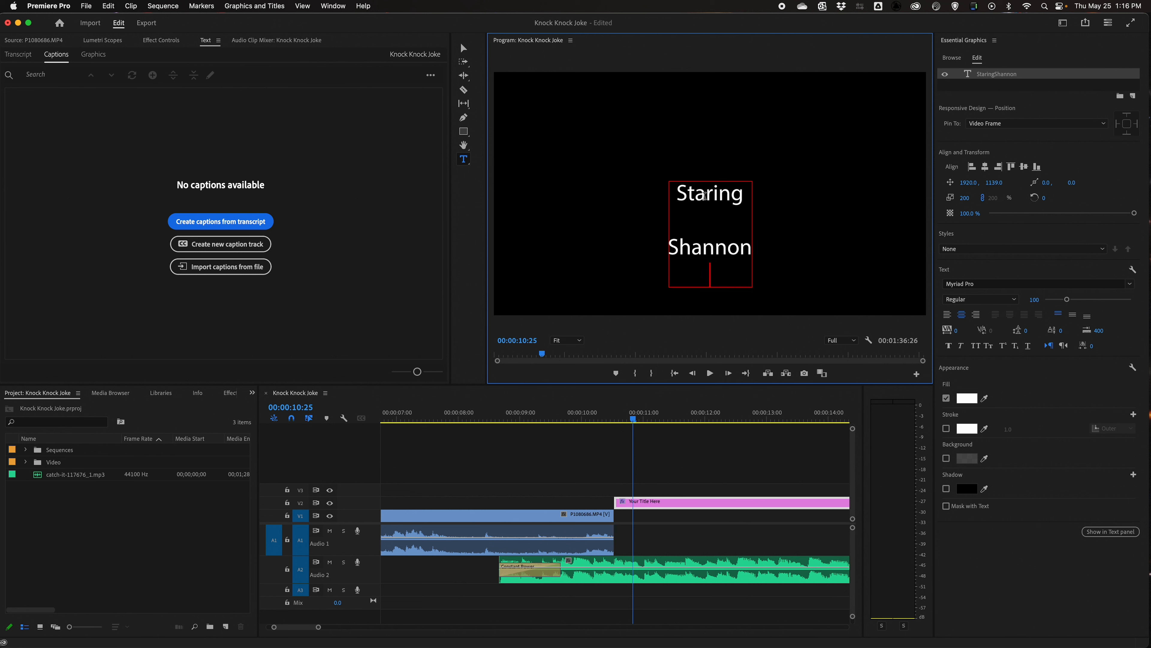
Step: Add "&" and the second cast member's name on separate lines below the first name in the end title
text(&)
key(Return)
text(Hare)
key(BackSpace)
key(BackSpace)
key(BackSpace)
key(BackSpace)
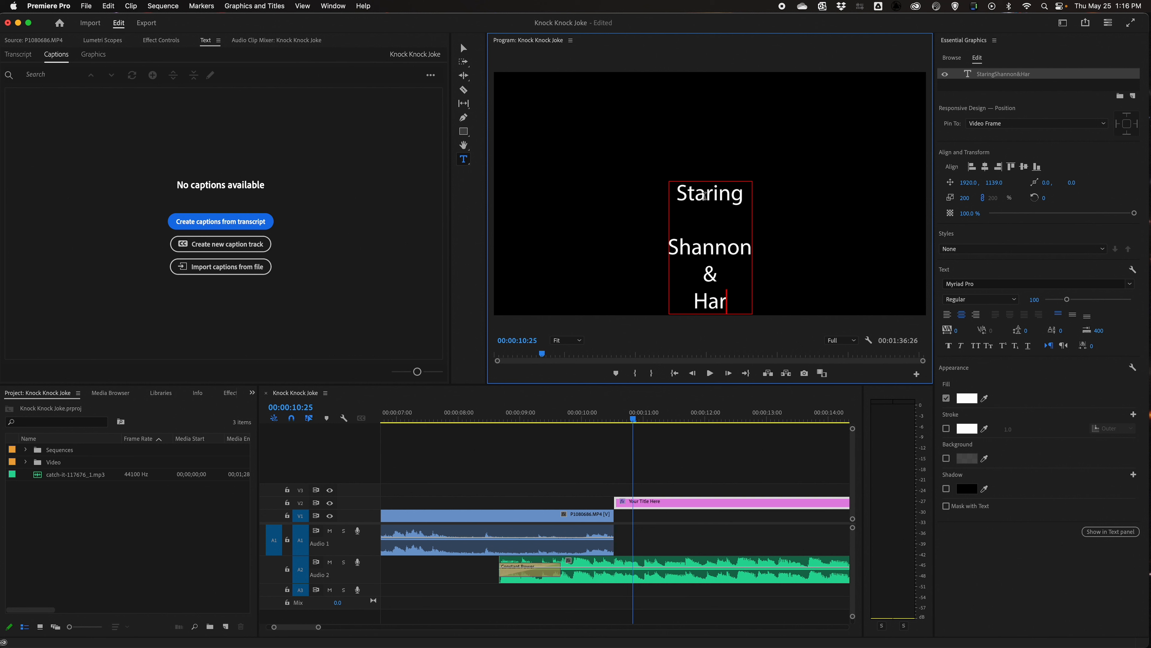
text(Jeare)
key(BackSpace)
key(BackSpace)
key(BackSpace)
text(red)
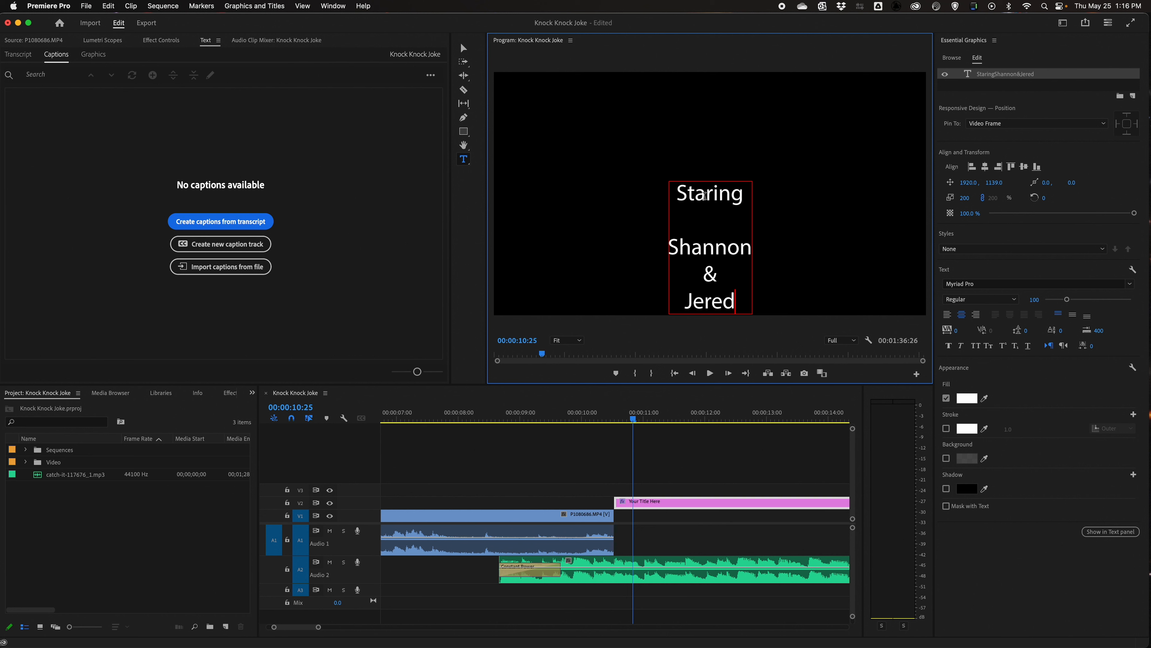
key(BackSpace)
key(BackSpace)
key(BackSpace)
key(BackSpace)
text(ared)
Step: Move the whole cast credit up into the middle of the frame and centre it horizontally
click(463, 48)
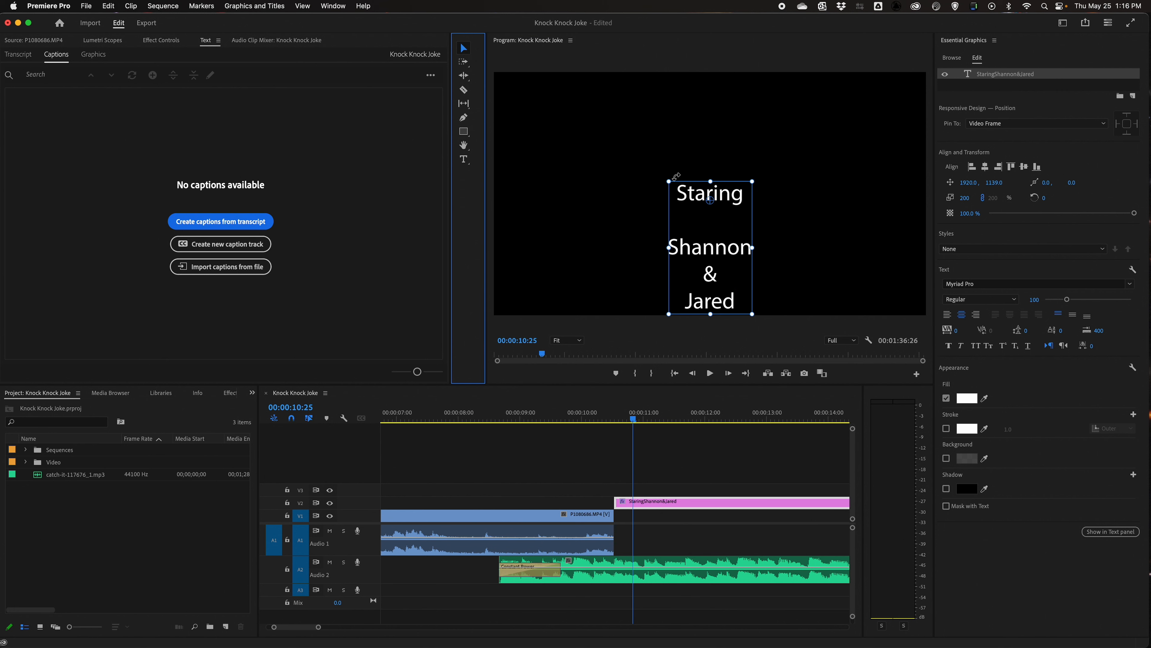
drag(722, 229, 718, 181)
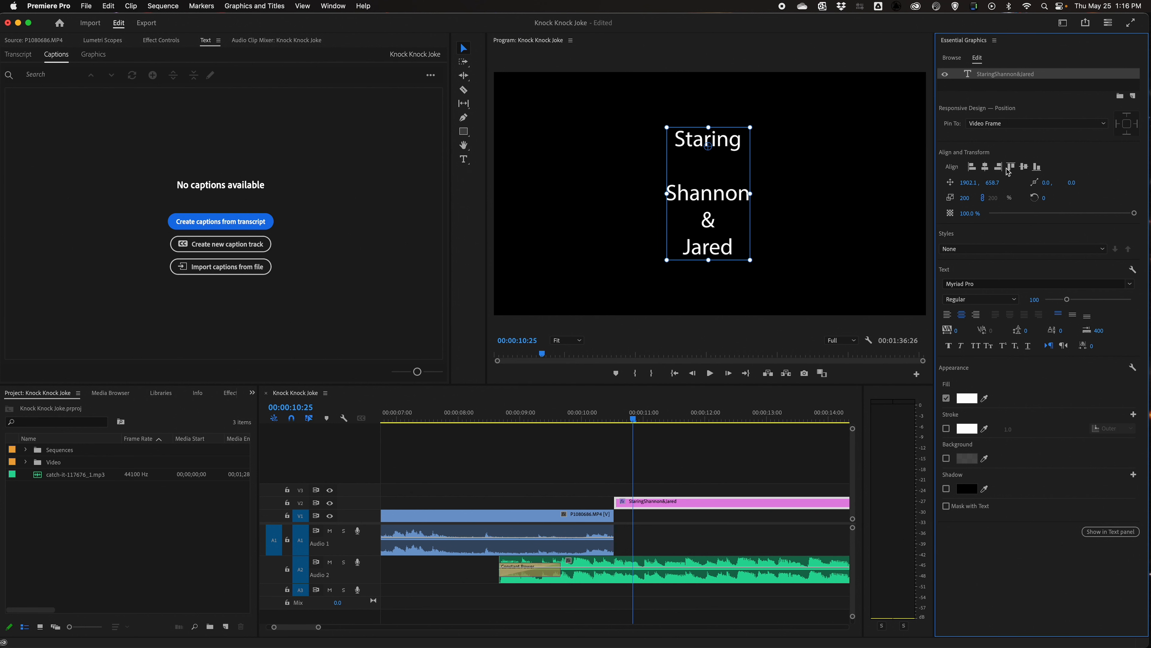
click(987, 170)
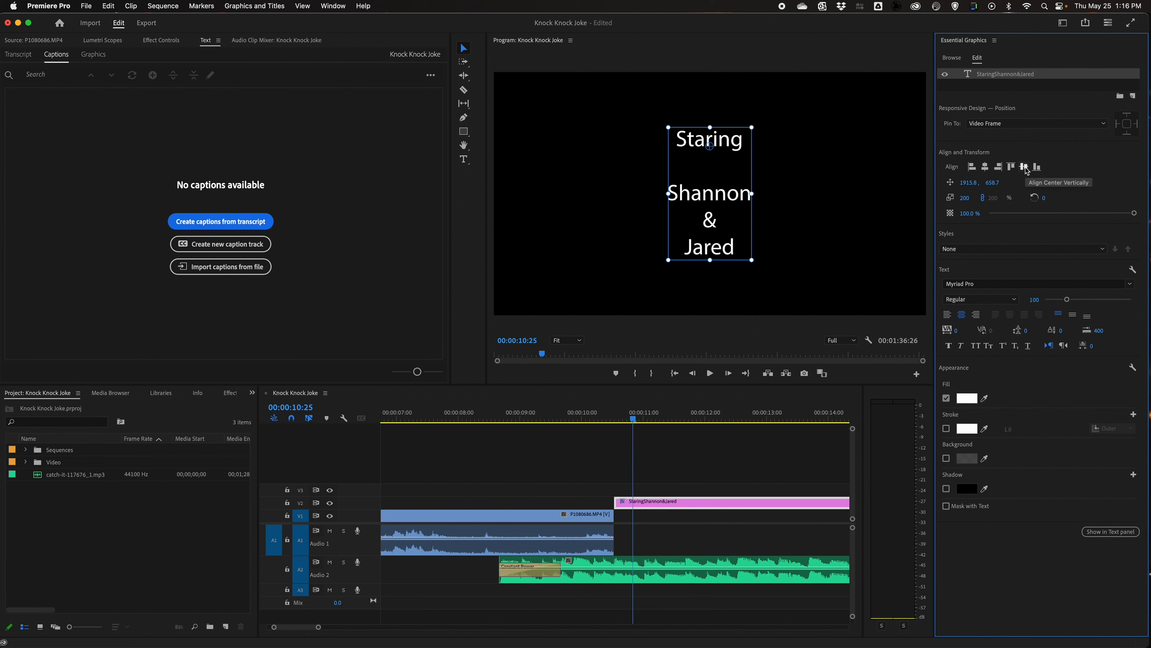
Step: Try the cast credit at the right and left of the frame, then restore its horizontal centring and deselect it
click(999, 169)
click(977, 171)
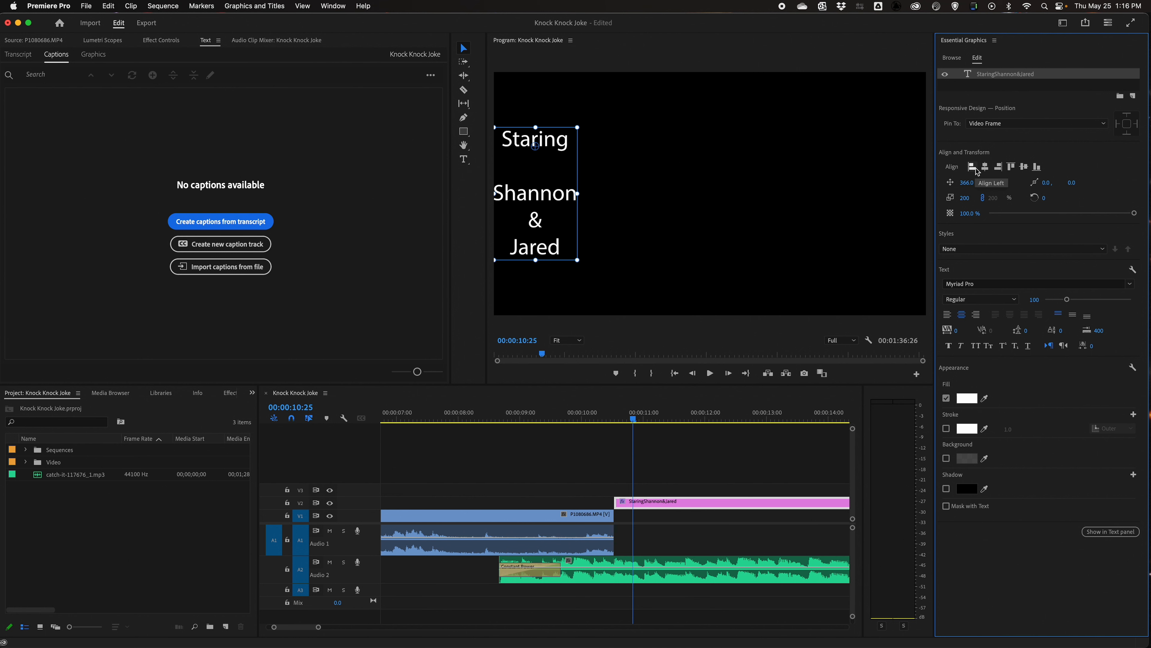
click(985, 168)
drag(727, 164, 860, 123)
click(1023, 168)
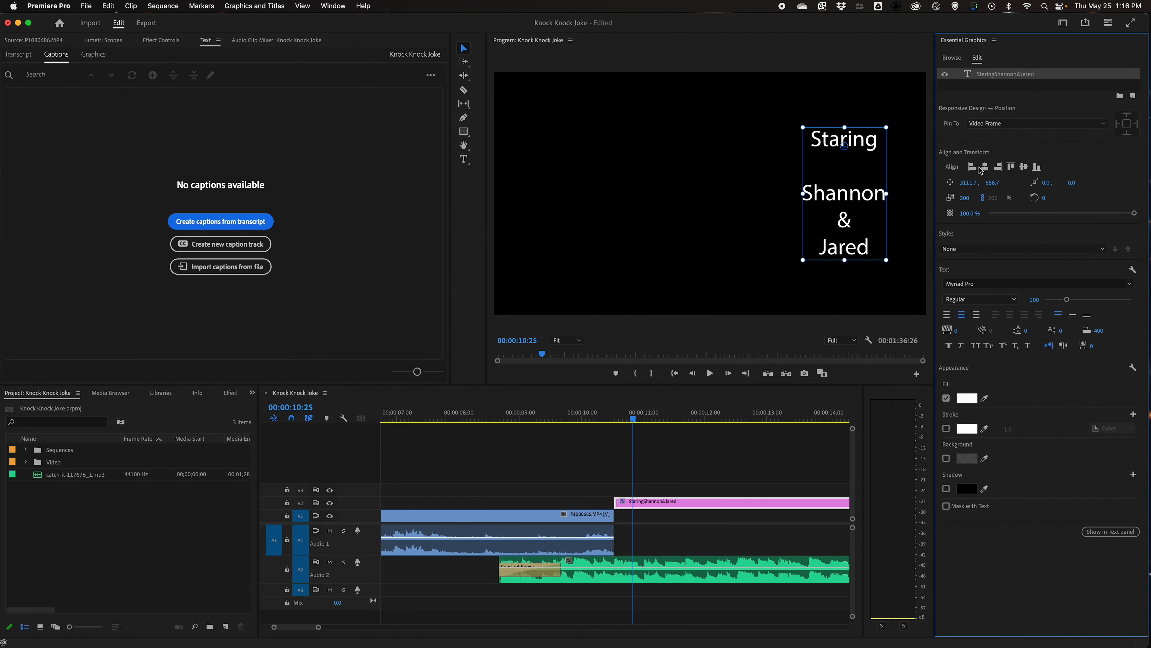
click(985, 169)
click(743, 179)
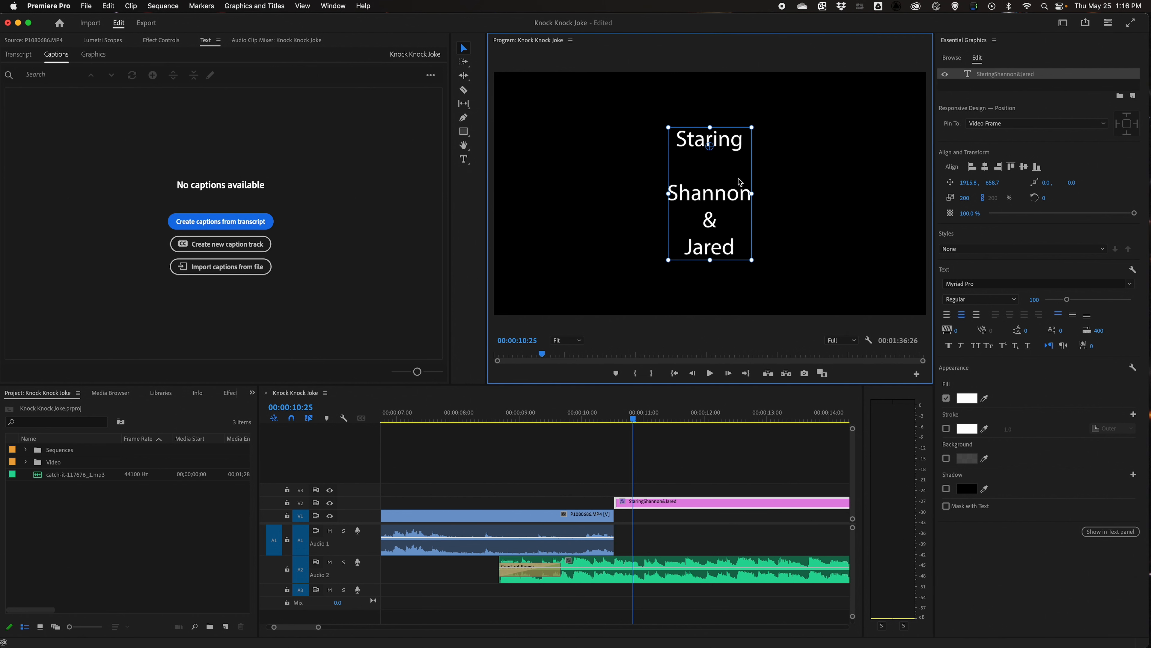
click(629, 181)
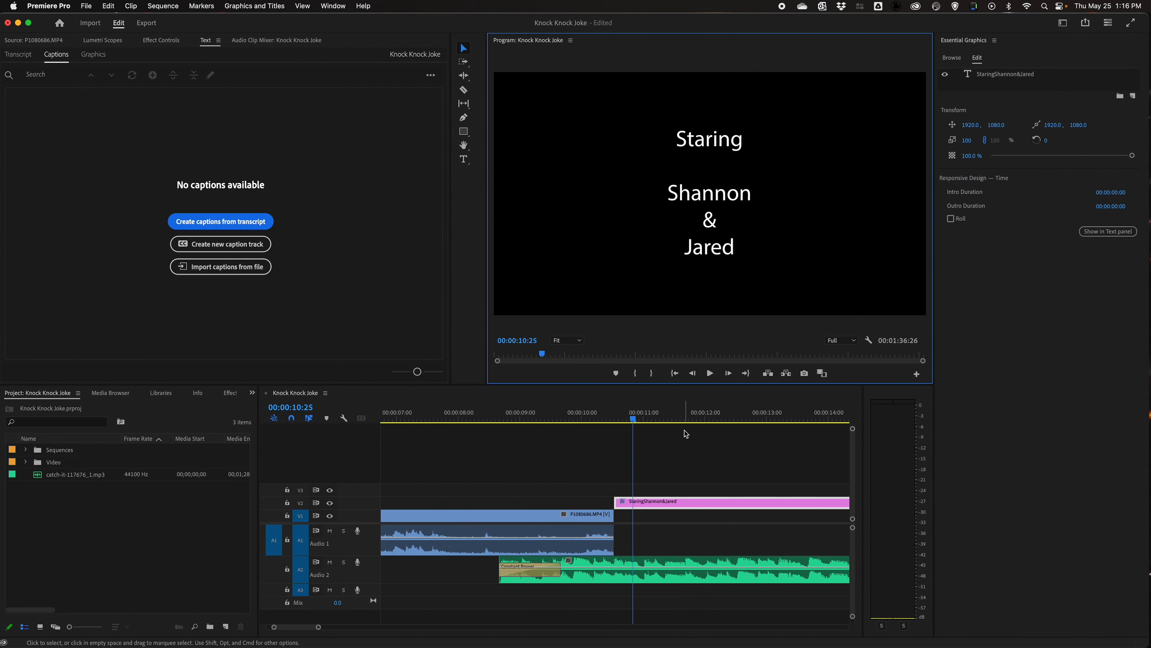
Step: Place another Basic Title on V2 directly after the cast credit ends
click(731, 471)
key(minus)
key(minus)
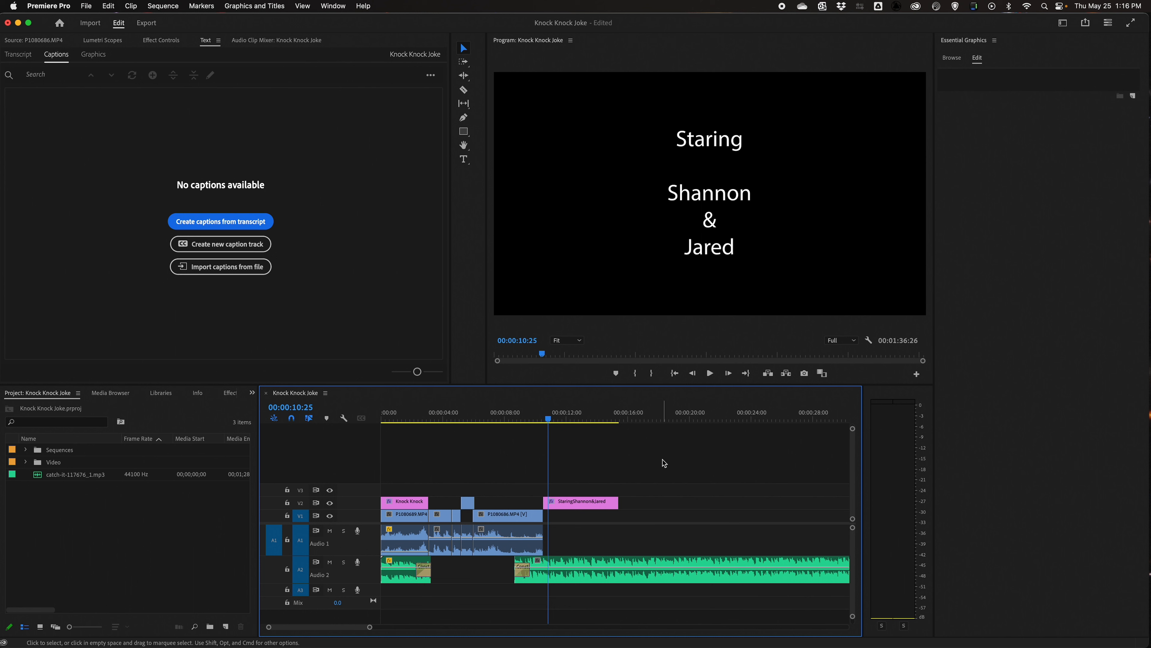
drag(585, 414, 605, 414)
key(End)
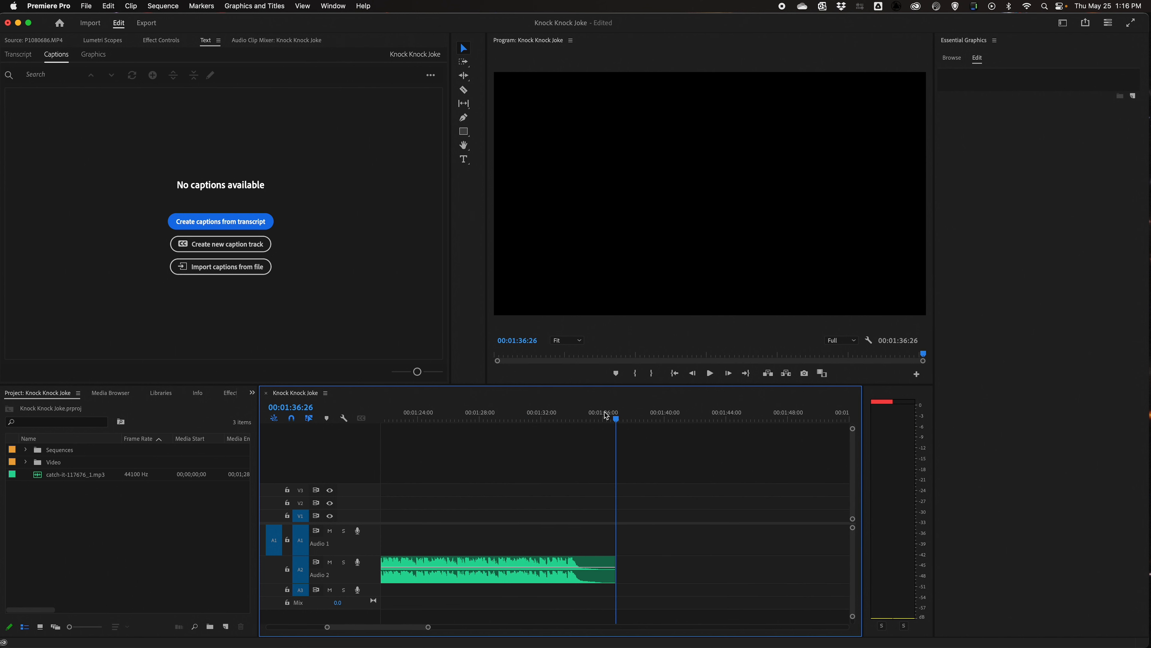
key(Up)
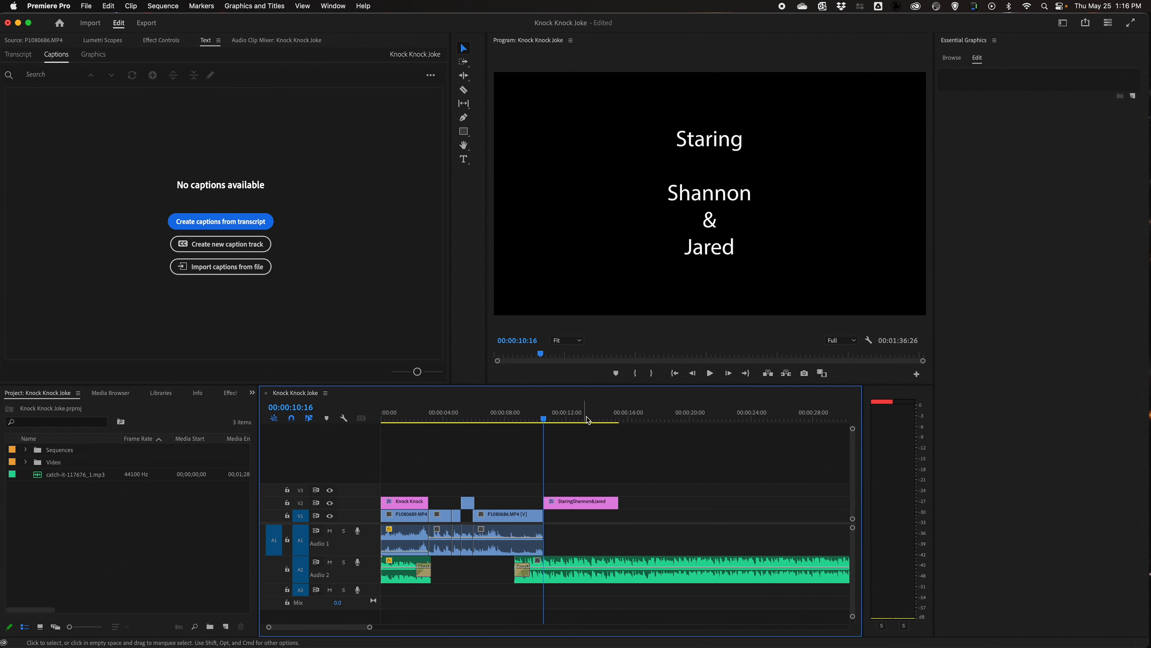
click(607, 413)
drag(608, 417, 615, 415)
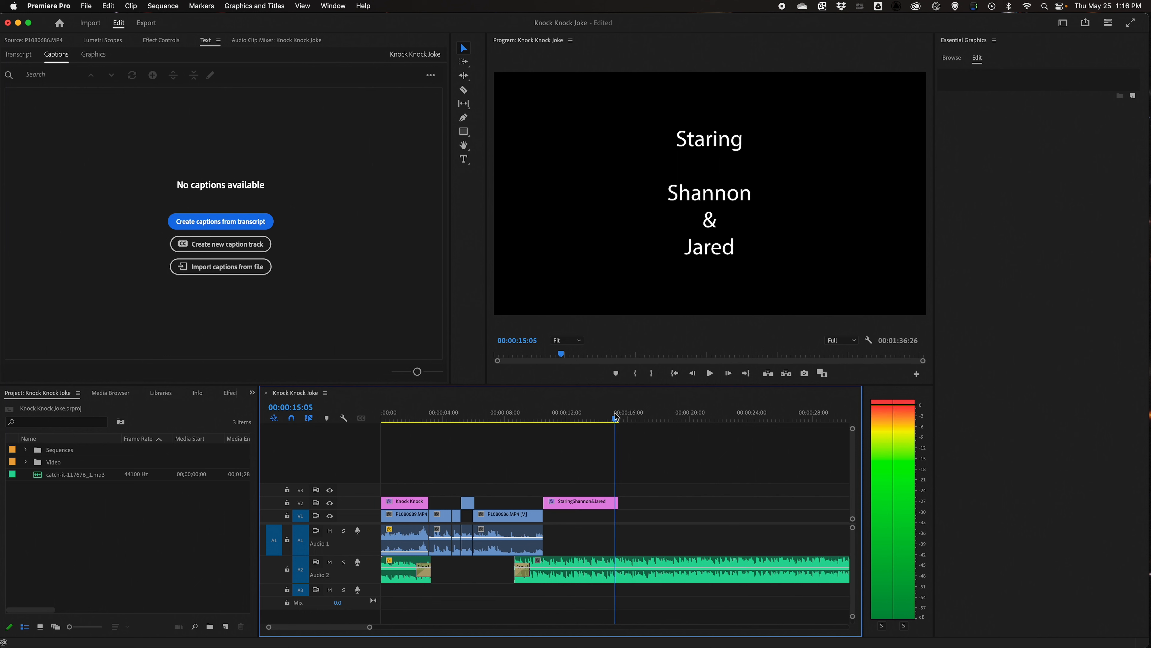
click(962, 58)
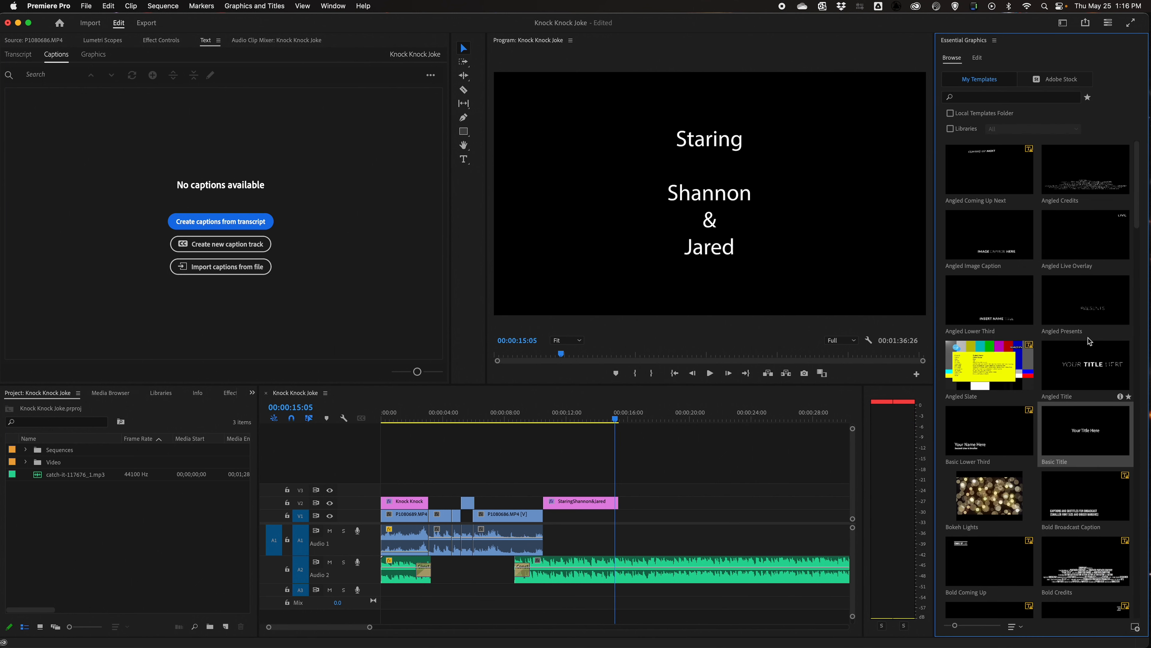
drag(1082, 431, 622, 502)
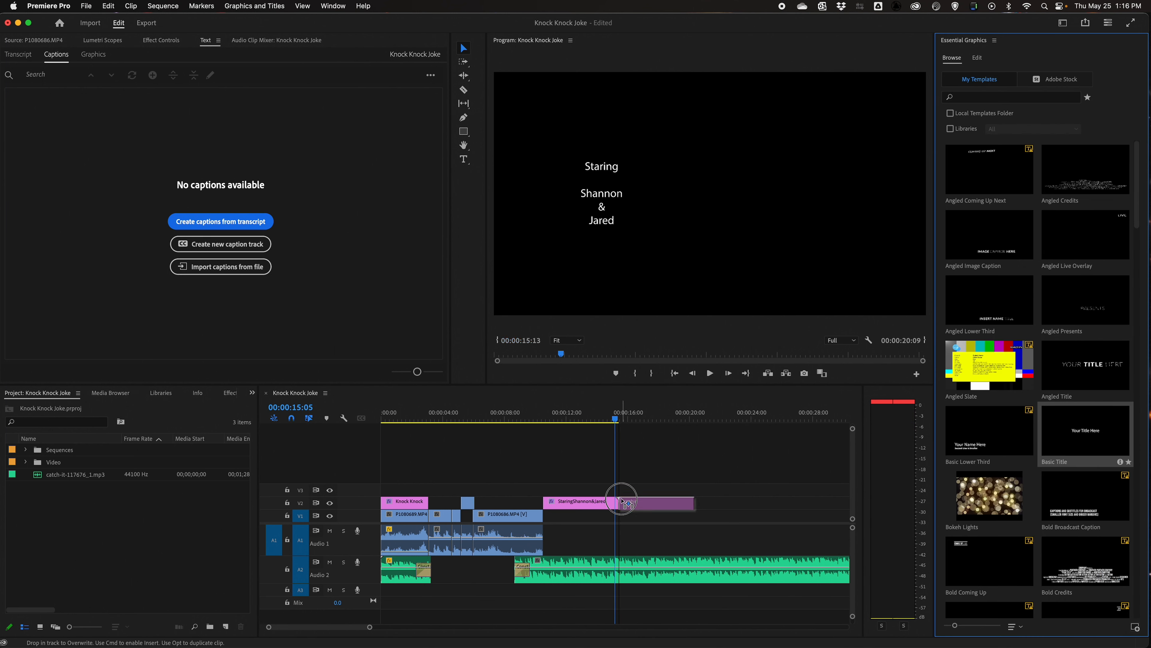
Step: Change the second credit's text to "Directed by" with the director's name on the next line, and play through its end
click(631, 412)
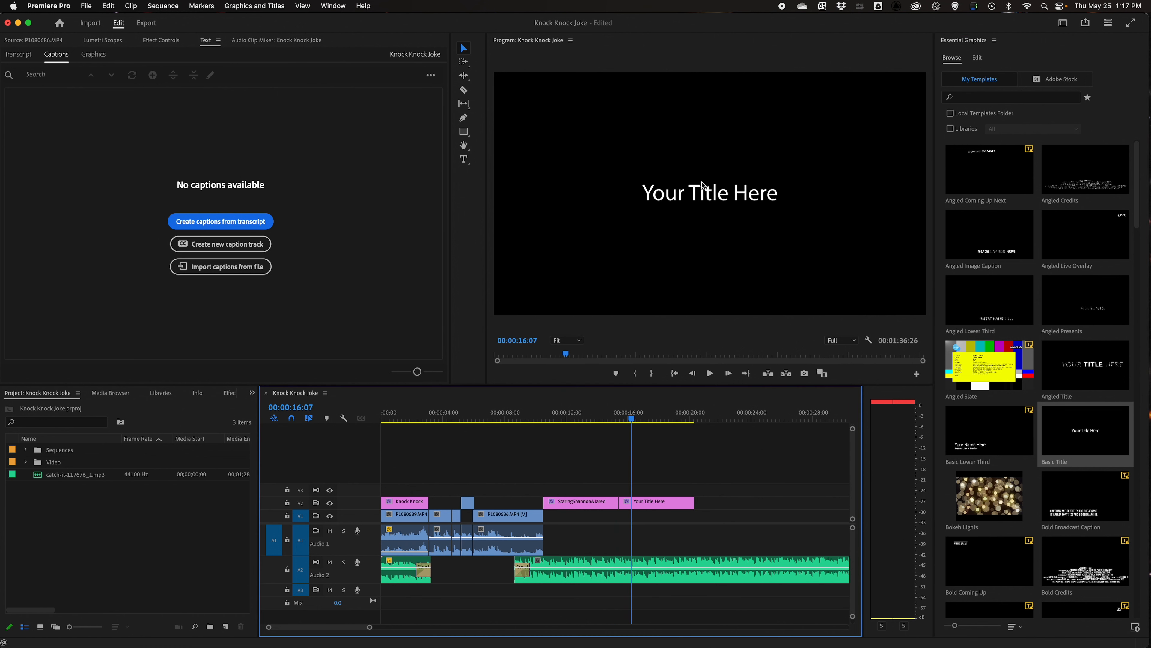
click(709, 200)
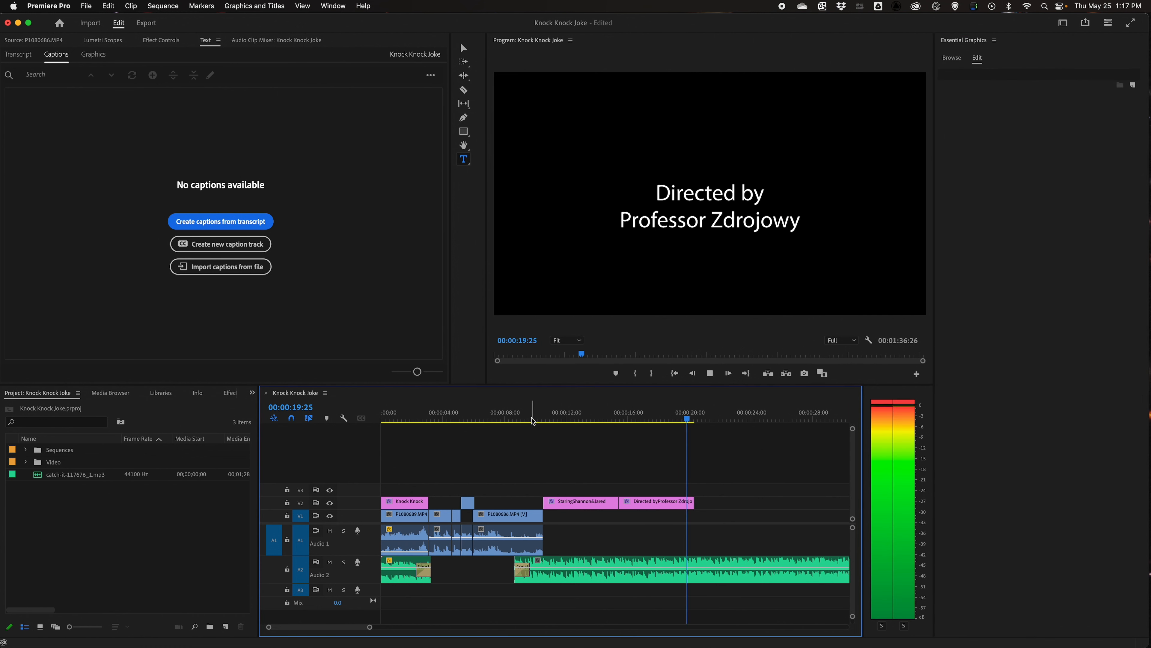
key(space)
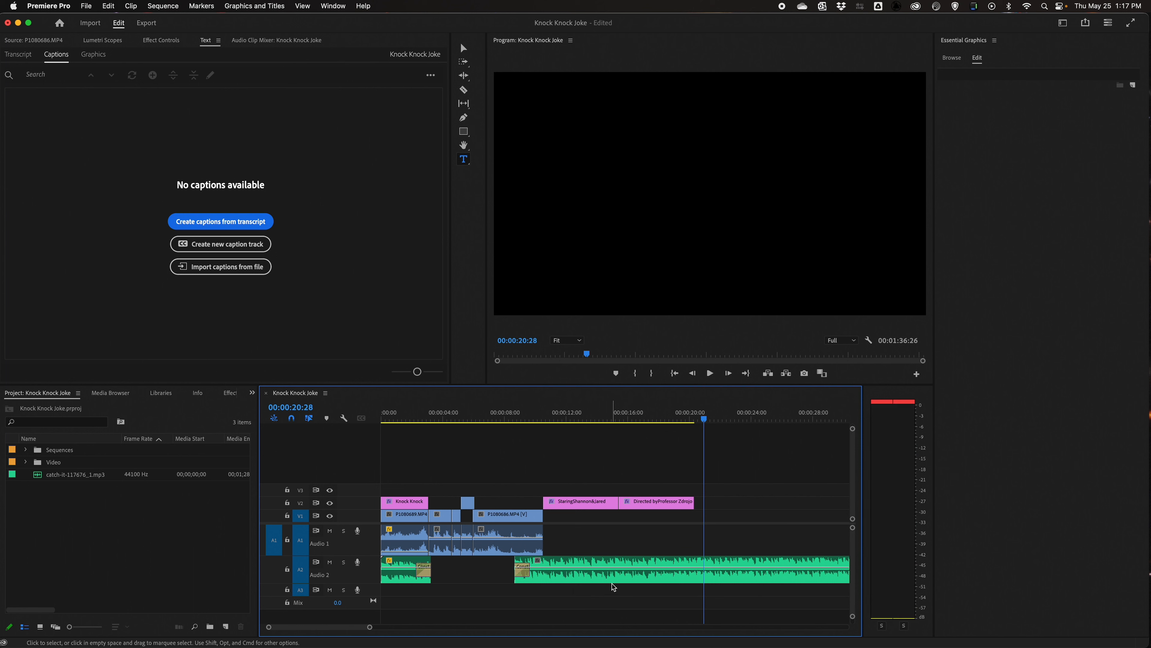
Step: Select the closing music clip on A2, fit the whole sequence in the timeline and switch to the Audio workspace
click(619, 585)
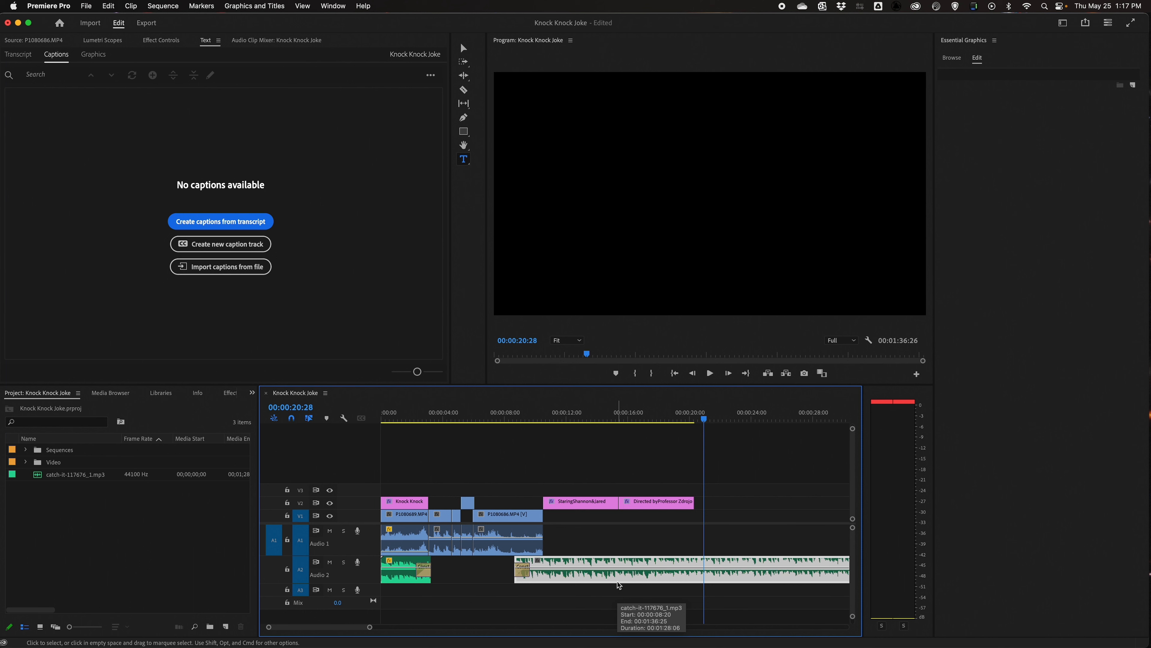
key(backslash)
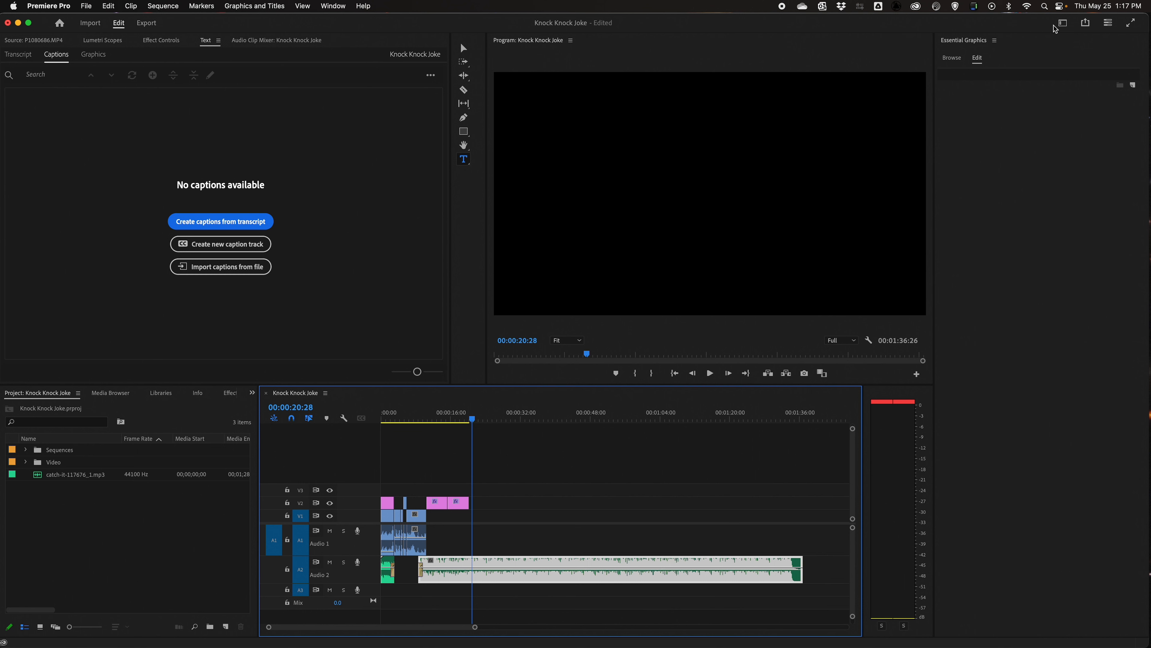
click(1063, 22)
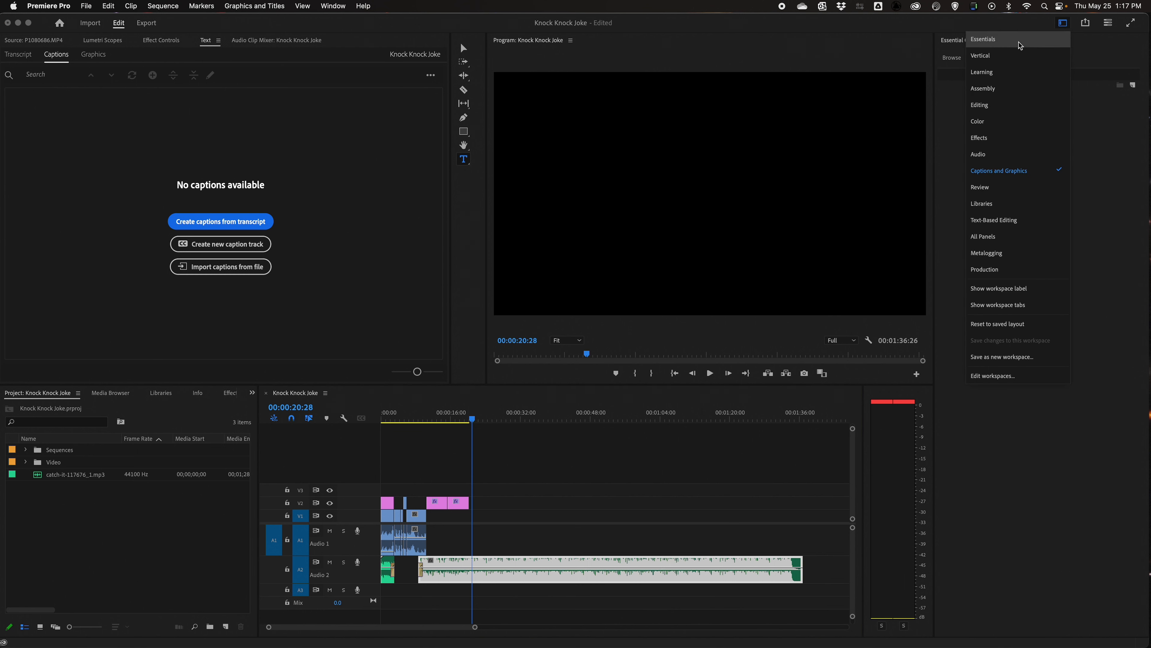
click(989, 154)
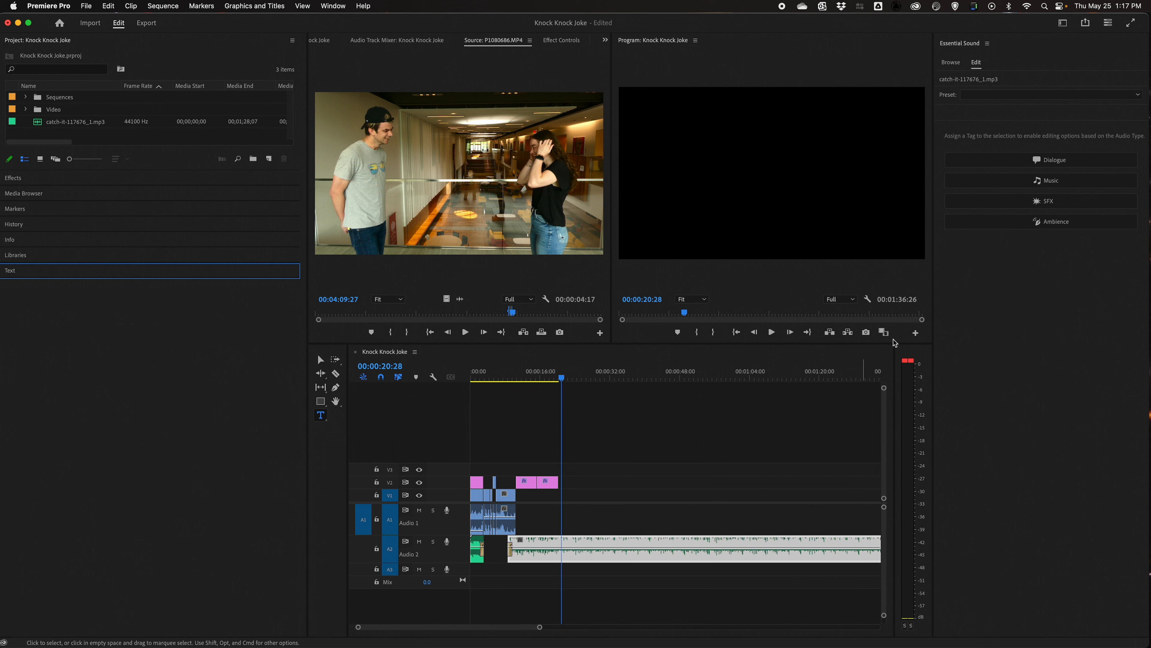
Step: Assign the Music audio type to the closing music clip on A2 in Essential Sound
click(630, 528)
click(571, 545)
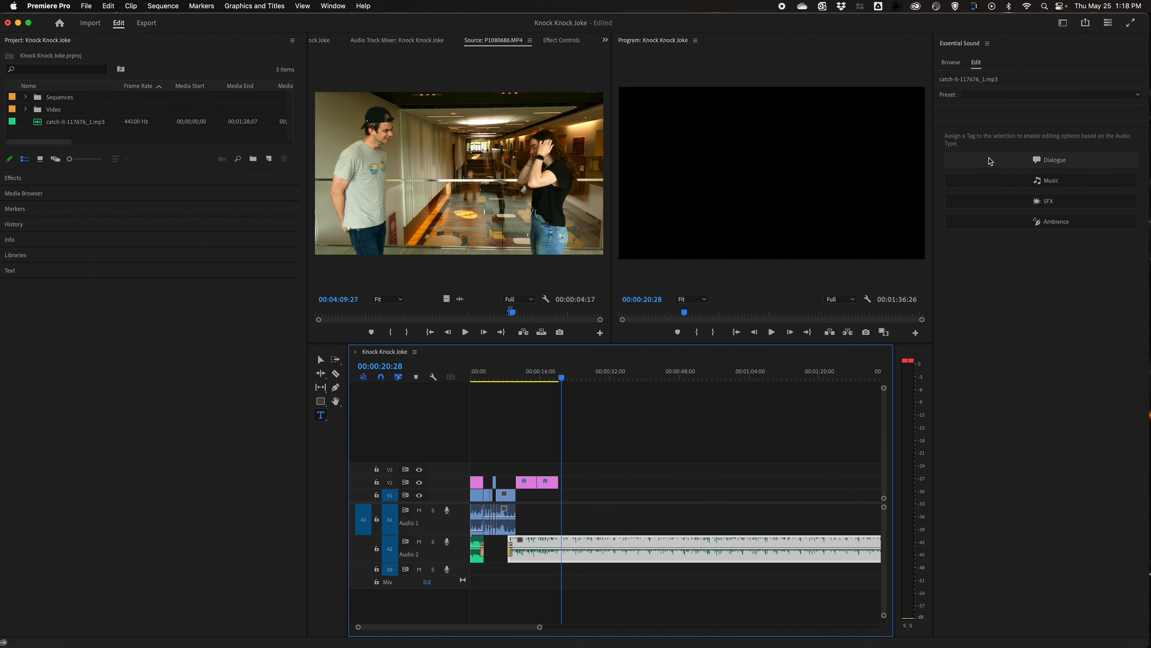
click(993, 184)
click(993, 183)
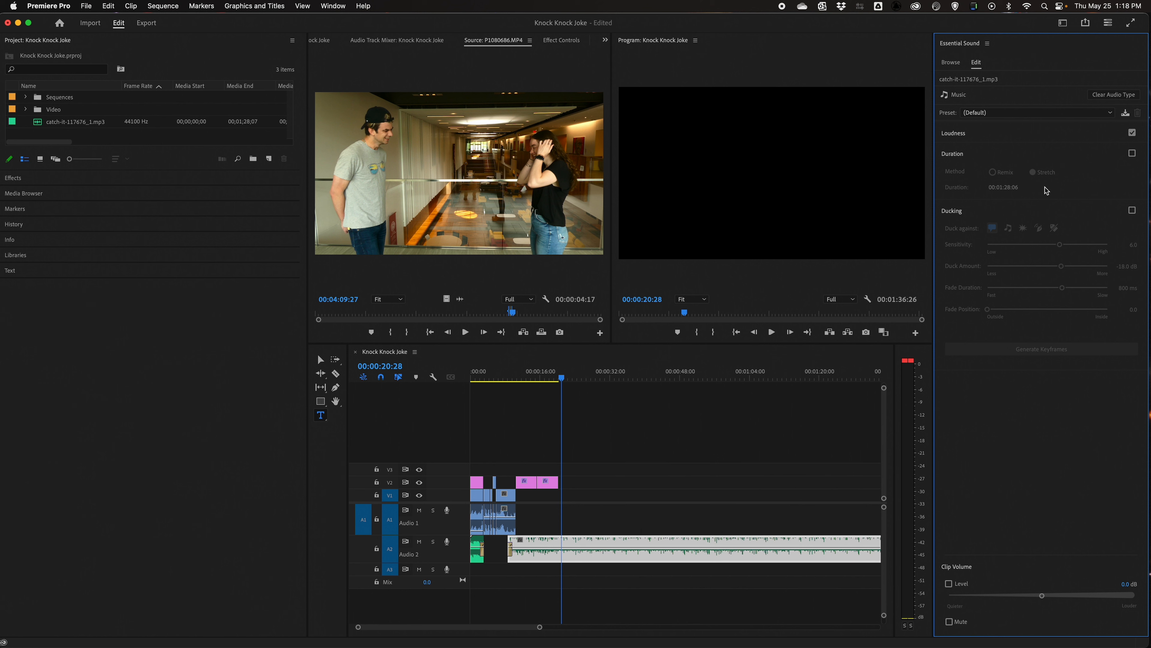
Step: Auto-match the closing music clip's loudness and play the stretch after the credits to compare its level
click(1043, 138)
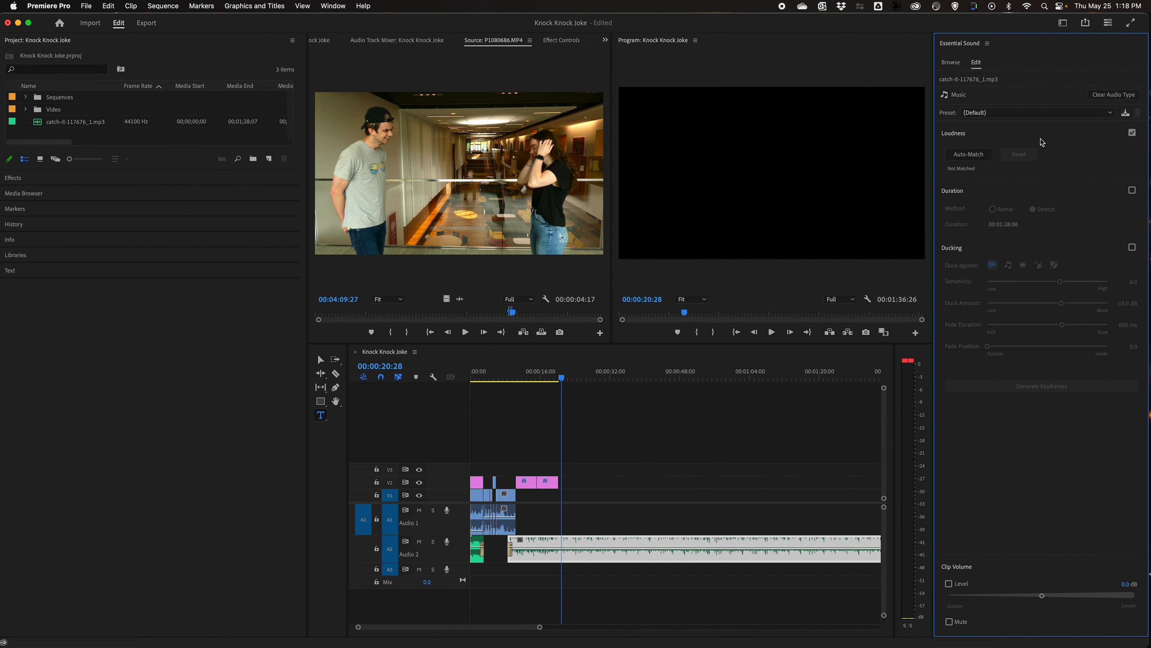
click(562, 379)
key(space)
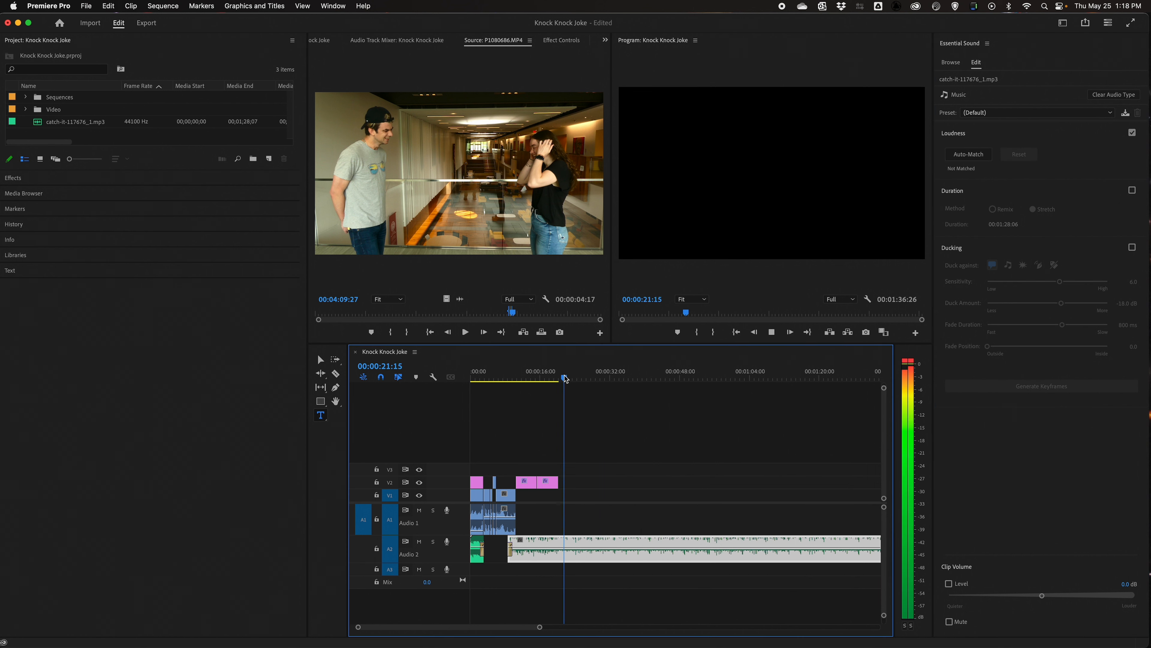
click(970, 155)
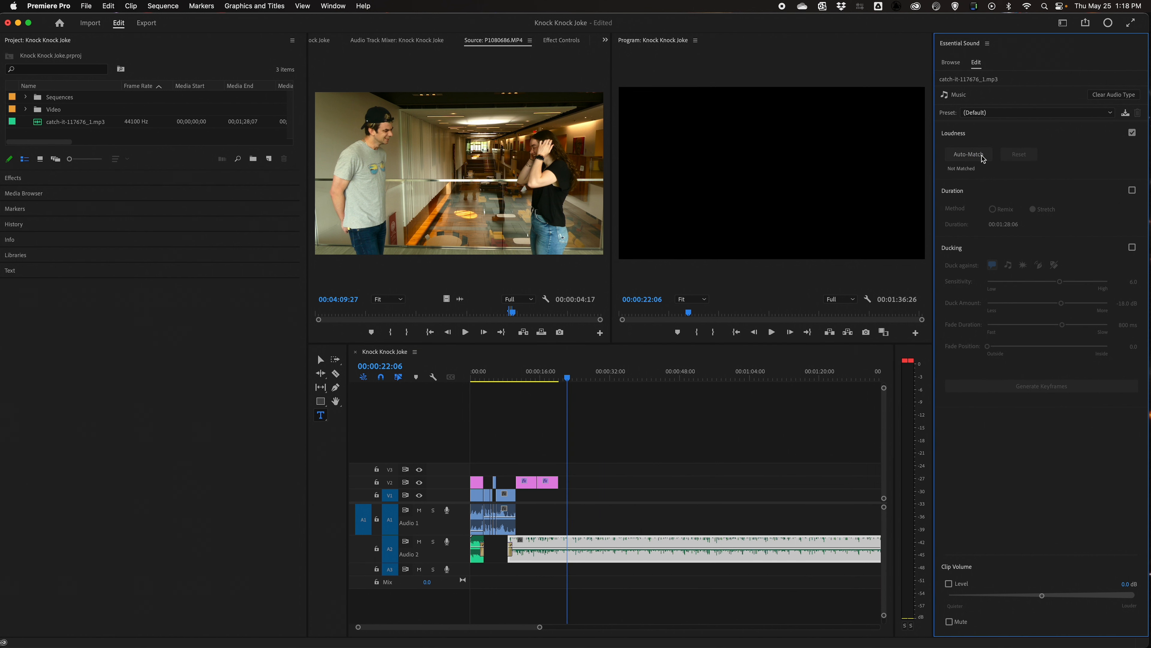
key(space)
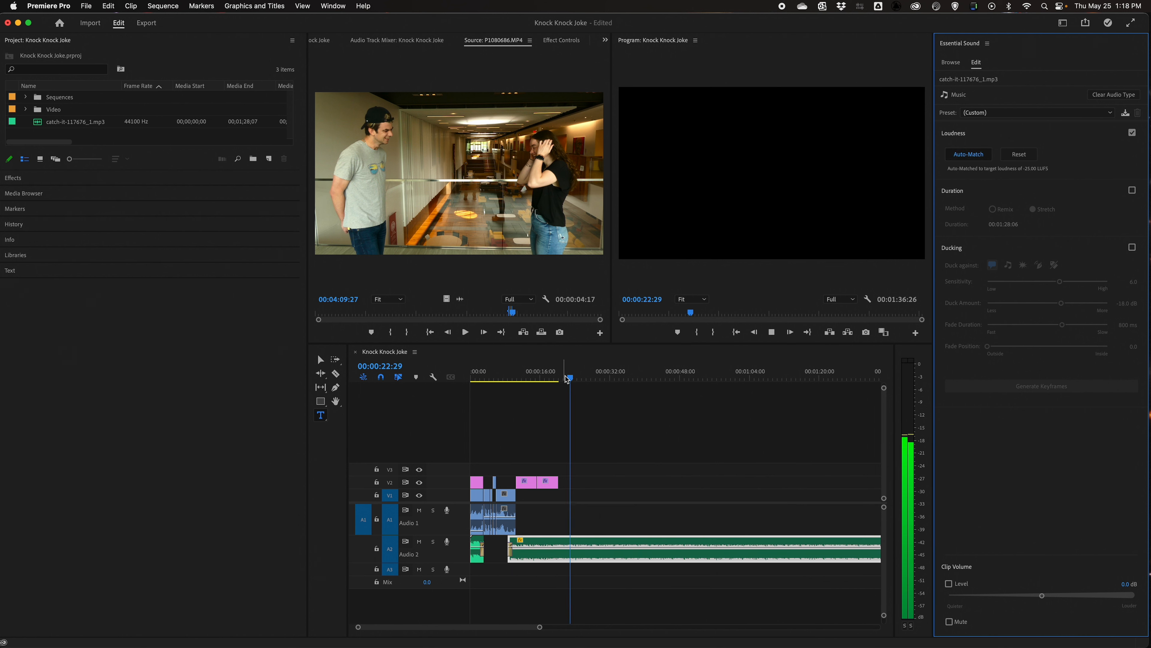
key(space)
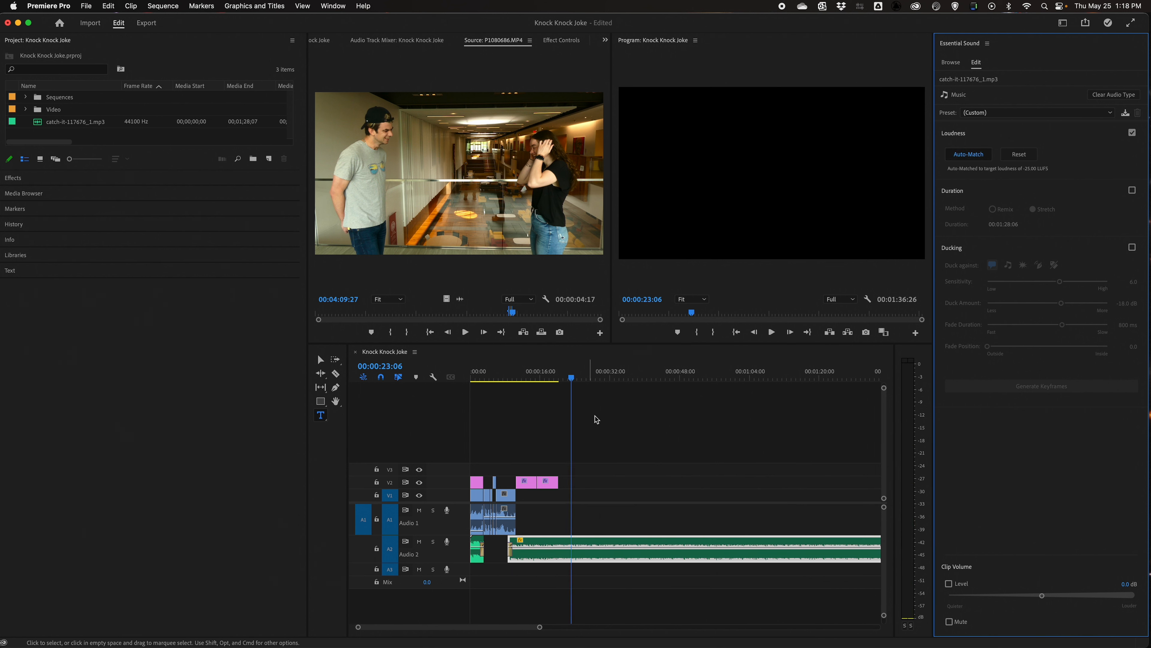
key(space)
key(space)
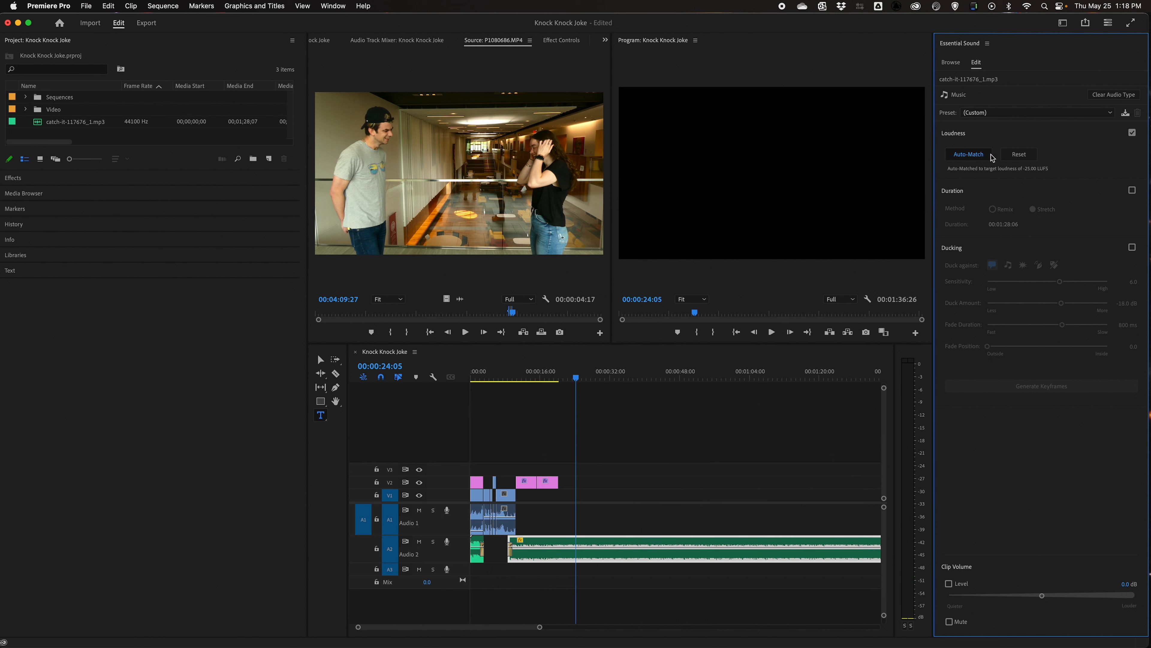
click(975, 152)
key(space)
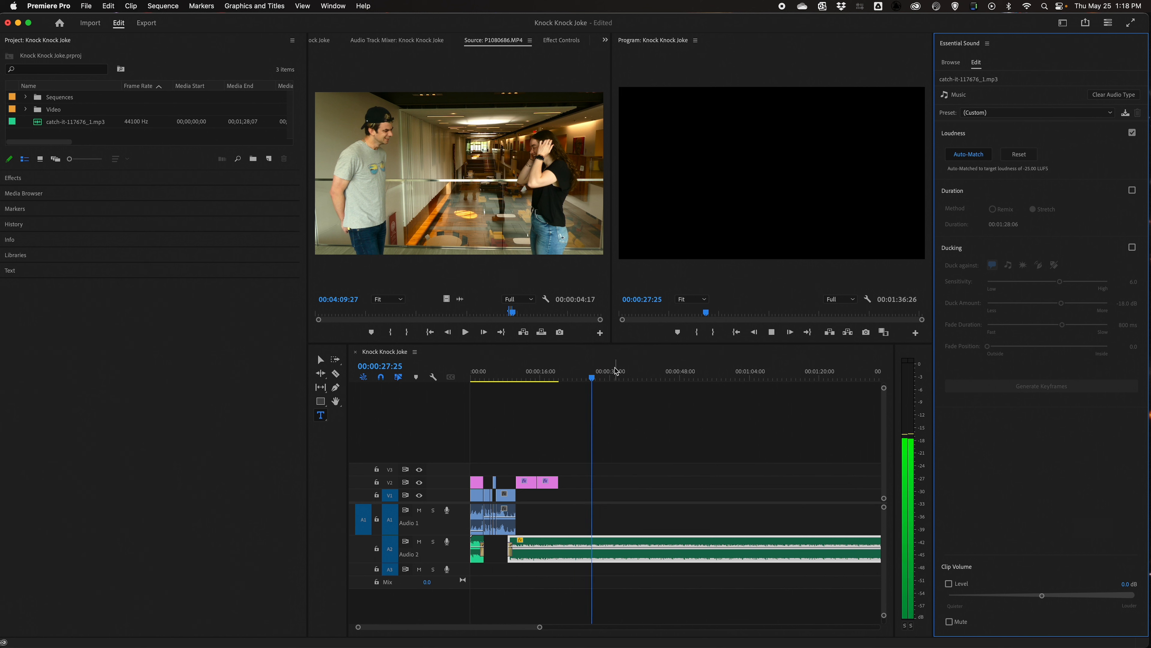
Step: Compare the closing music's loudness by undoing the auto-match, reapplying it, and switching the Loudness option off
key(super+z)
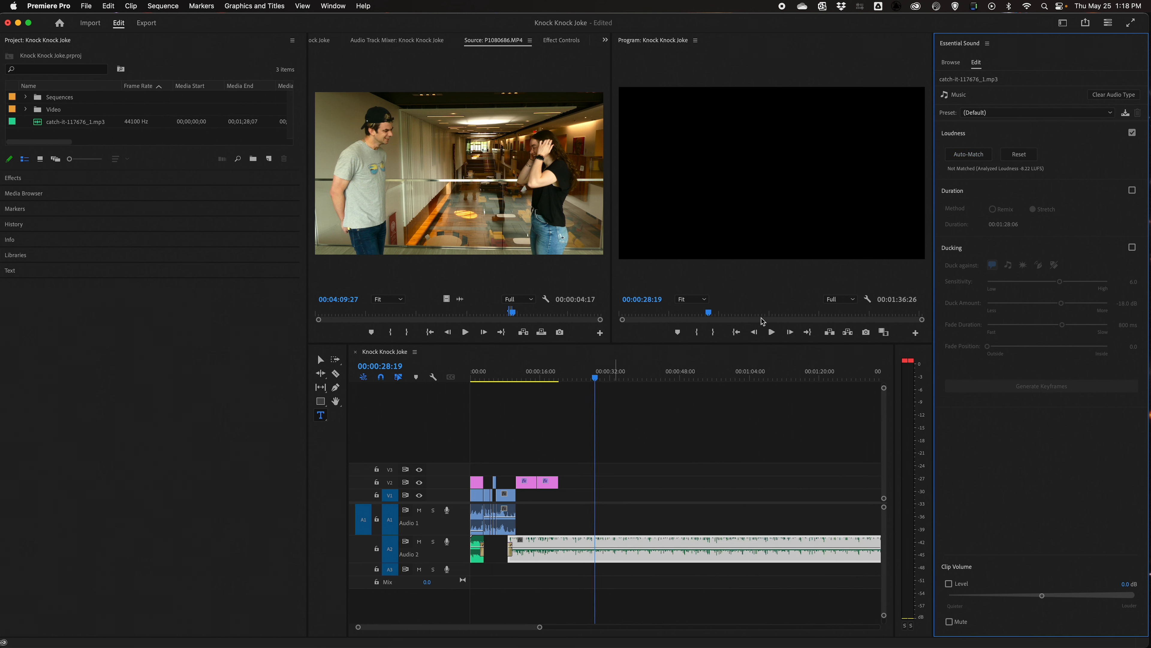
click(968, 154)
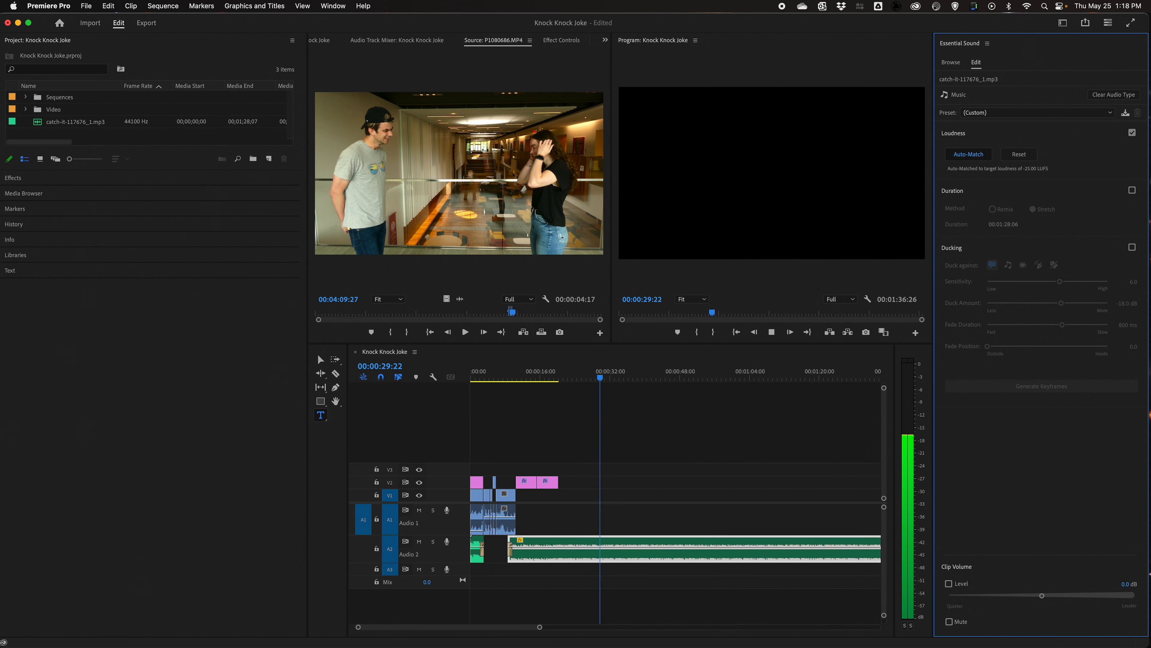
click(1132, 133)
key(space)
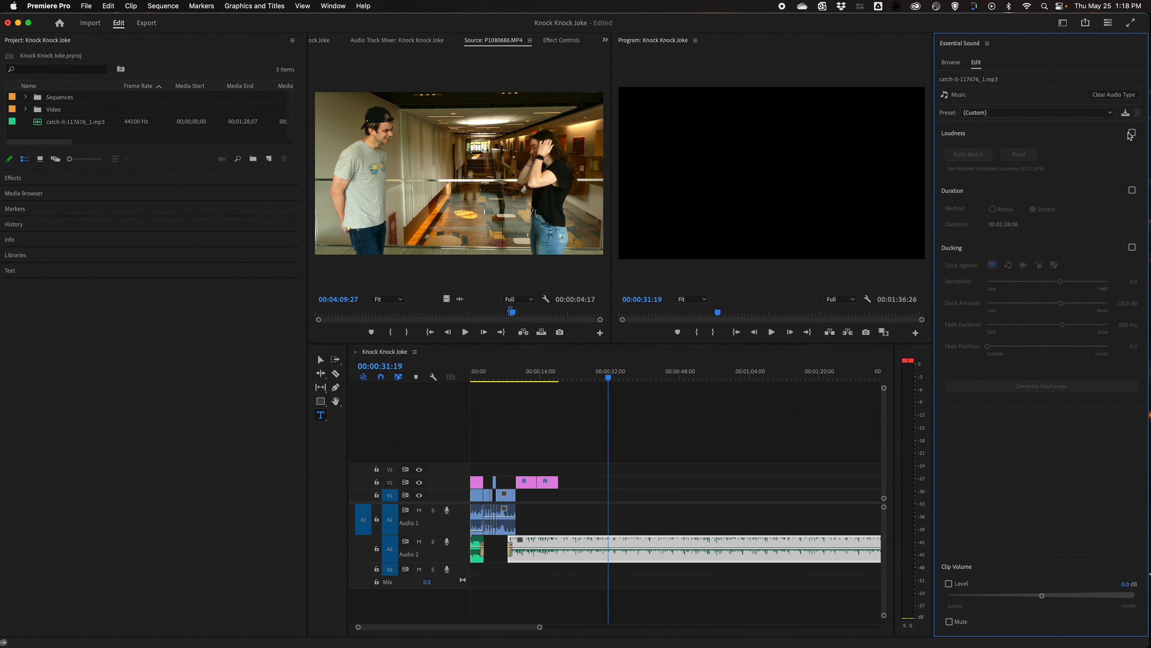
Step: Assign the Music audio type to the opening music clip on A2, auto-match its loudness and play the opening title to check it
click(475, 571)
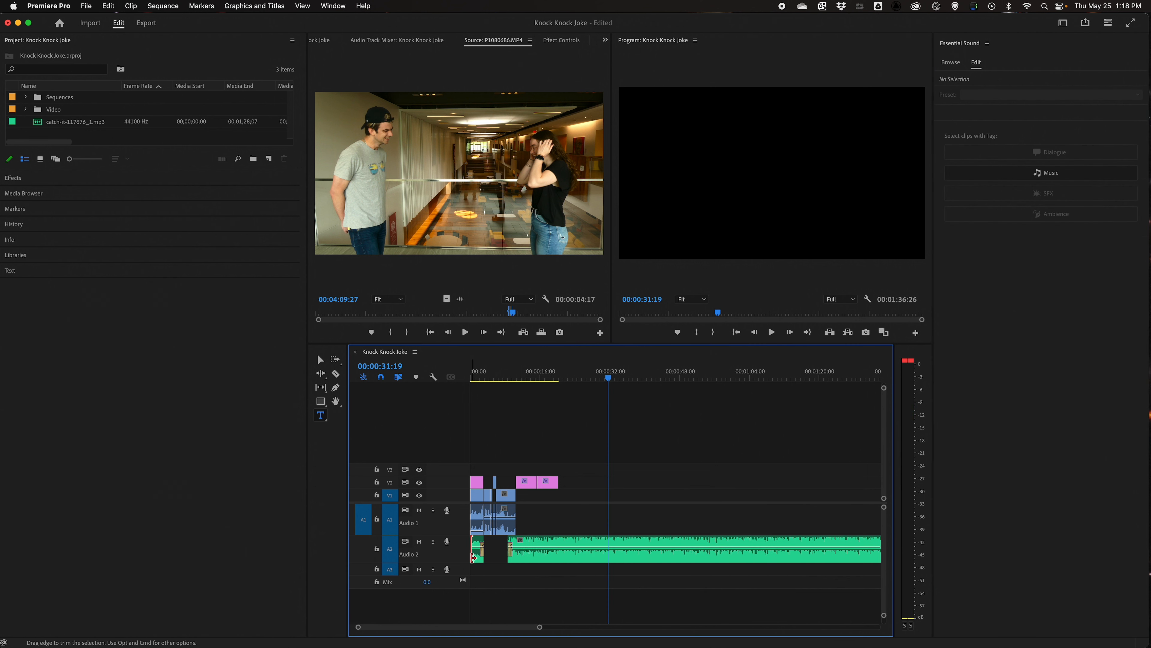
click(475, 558)
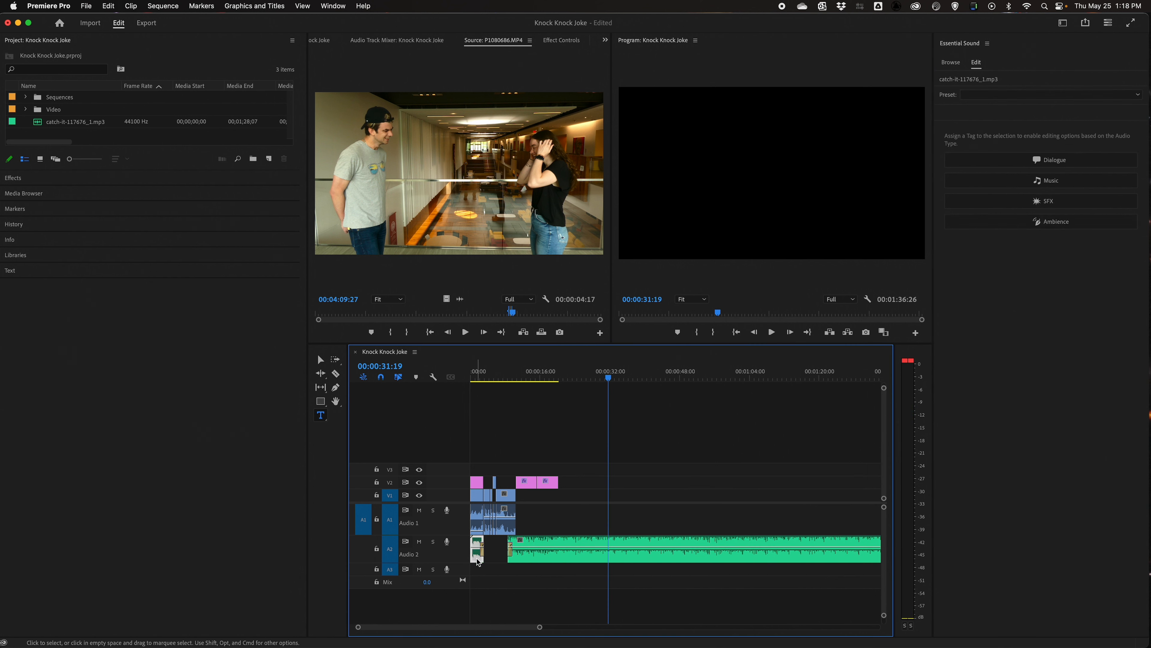
click(1047, 175)
click(968, 154)
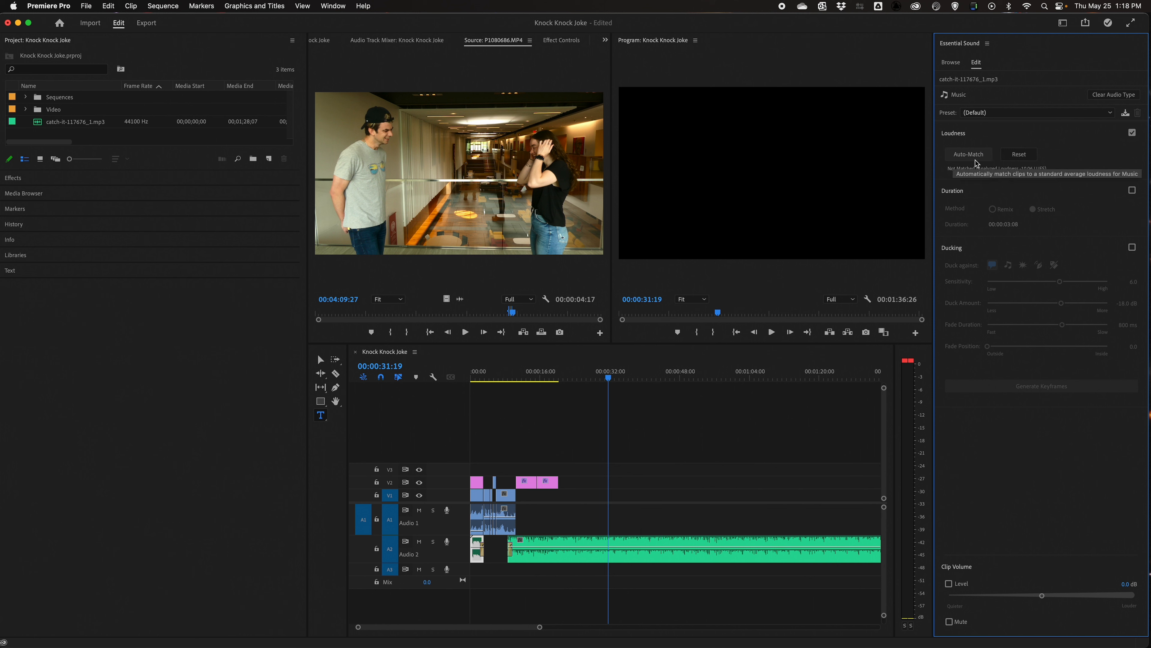
click(473, 380)
key(space)
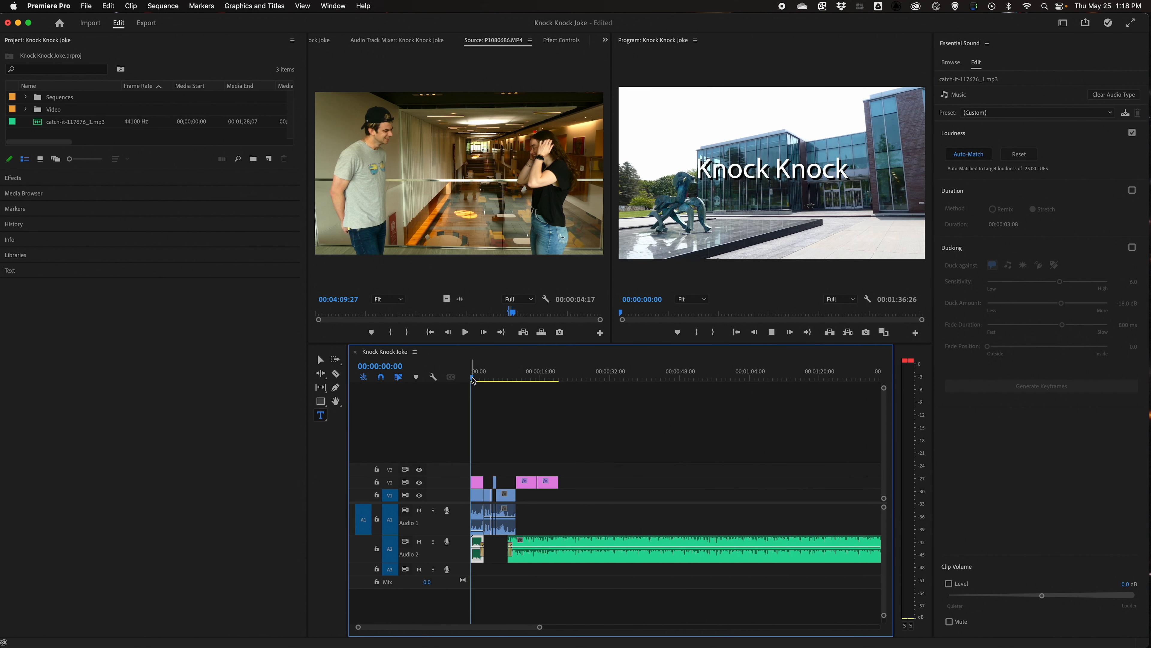
key(space)
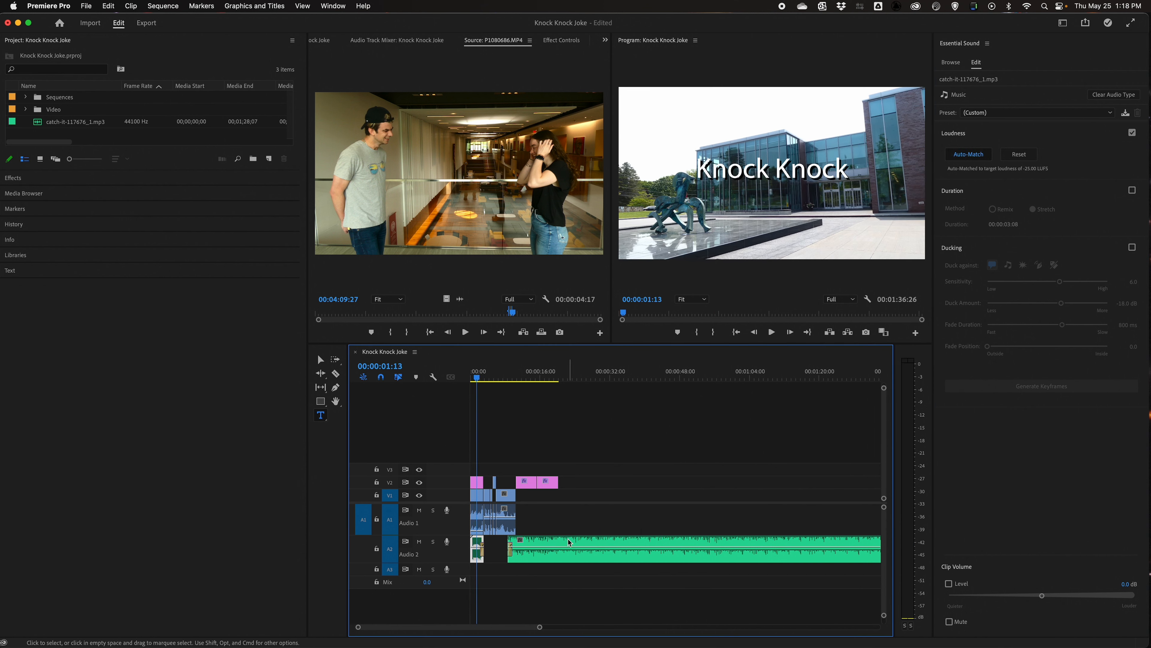
Step: Turn Loudness back on for the closing music clip on A2 and auto-match it
click(635, 492)
click(1132, 132)
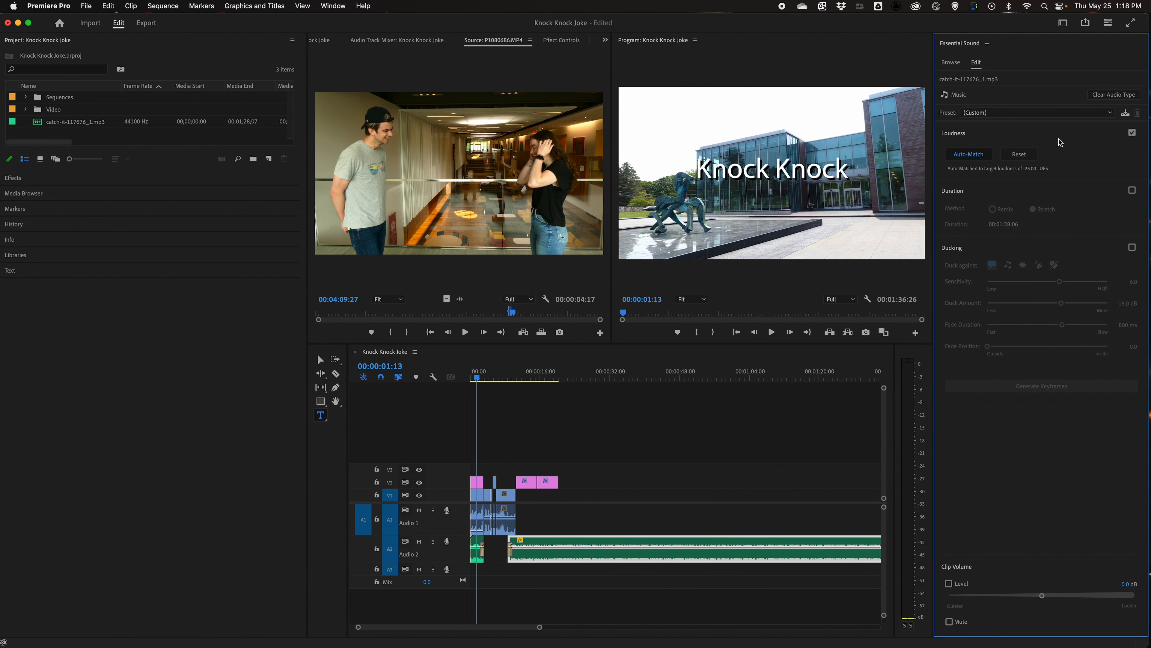
click(978, 155)
click(528, 378)
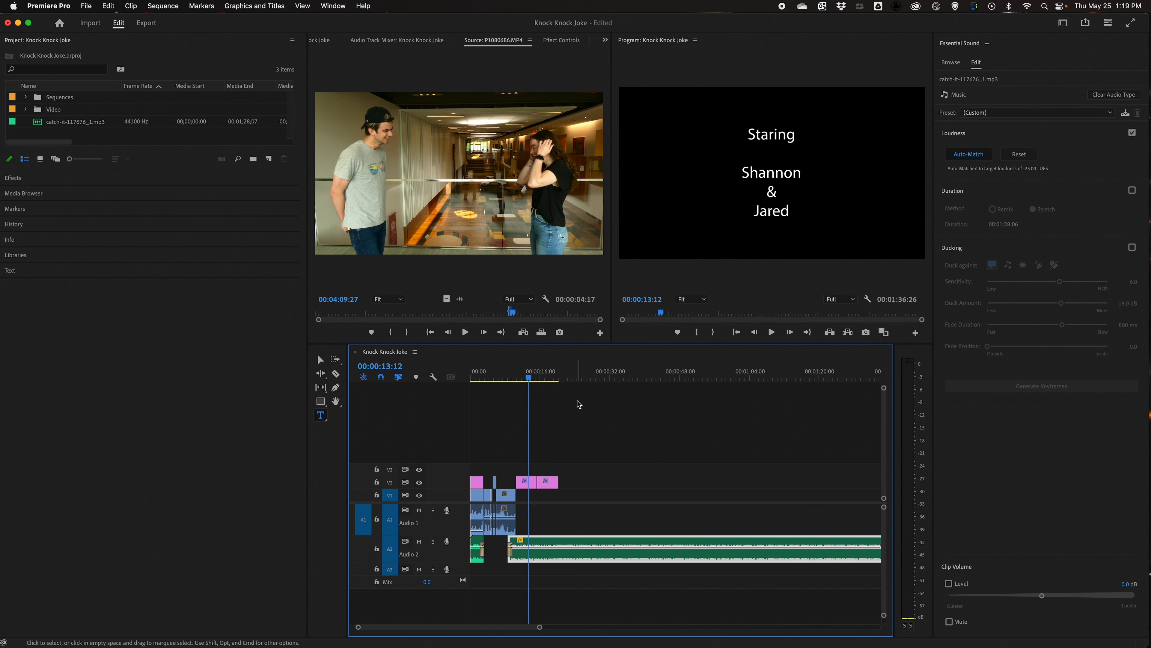
Step: Place the playhead at the end of the credits and enable Duration with the Remix method for the closing music clip
click(534, 378)
drag(534, 379, 561, 380)
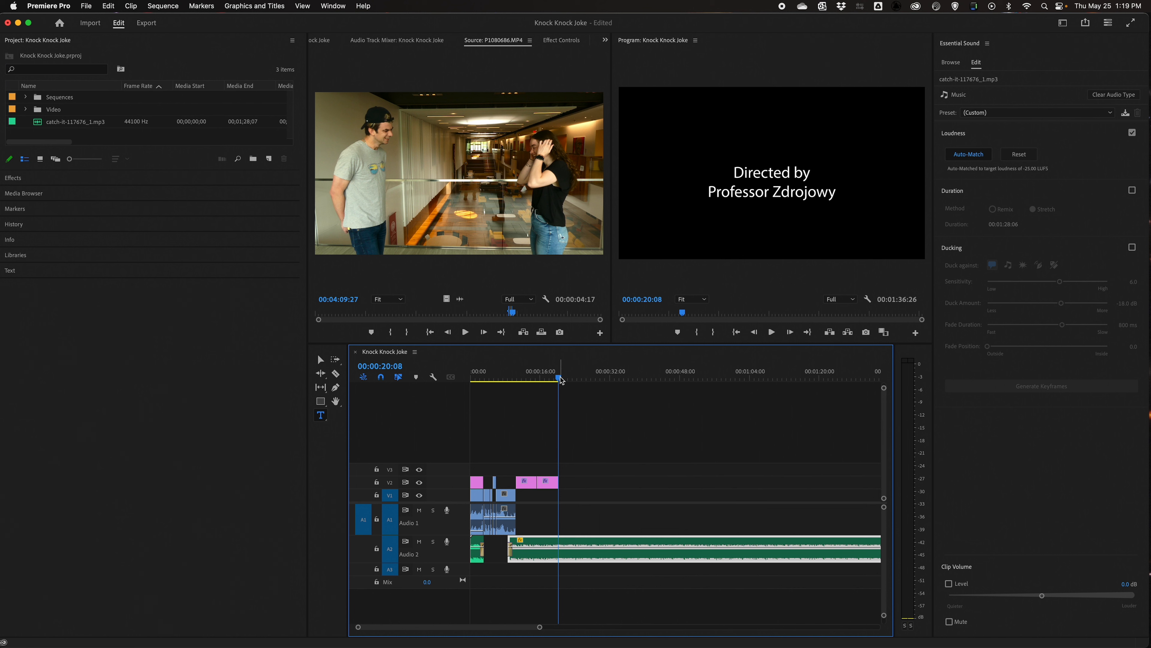
click(603, 541)
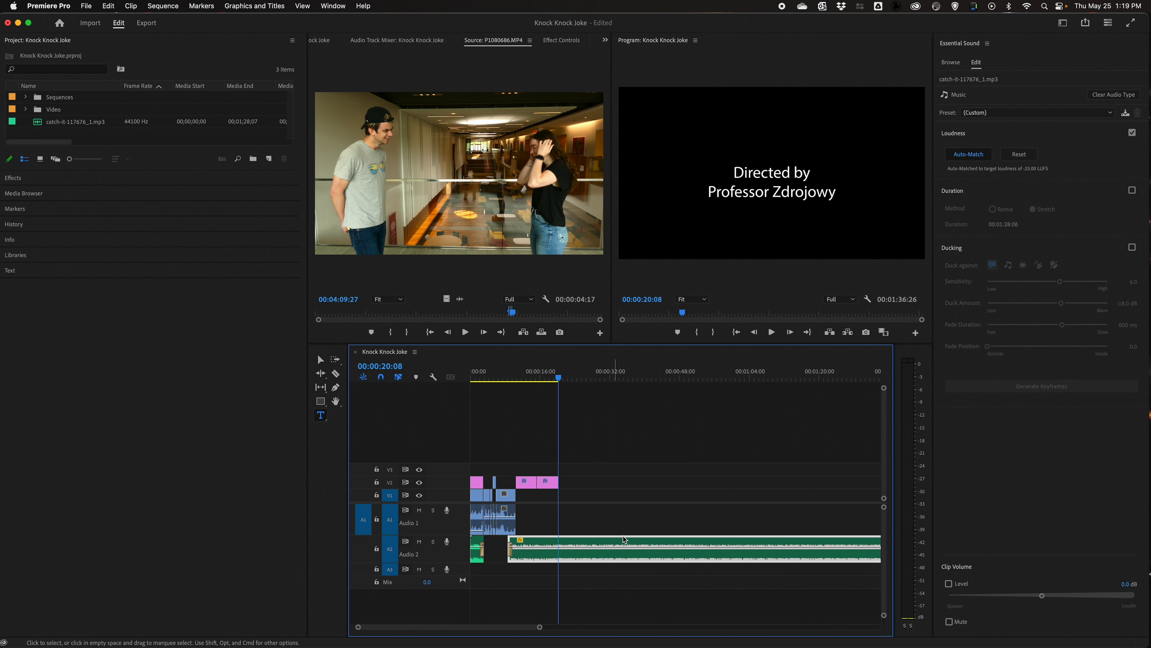
scroll(624, 540, right, 2)
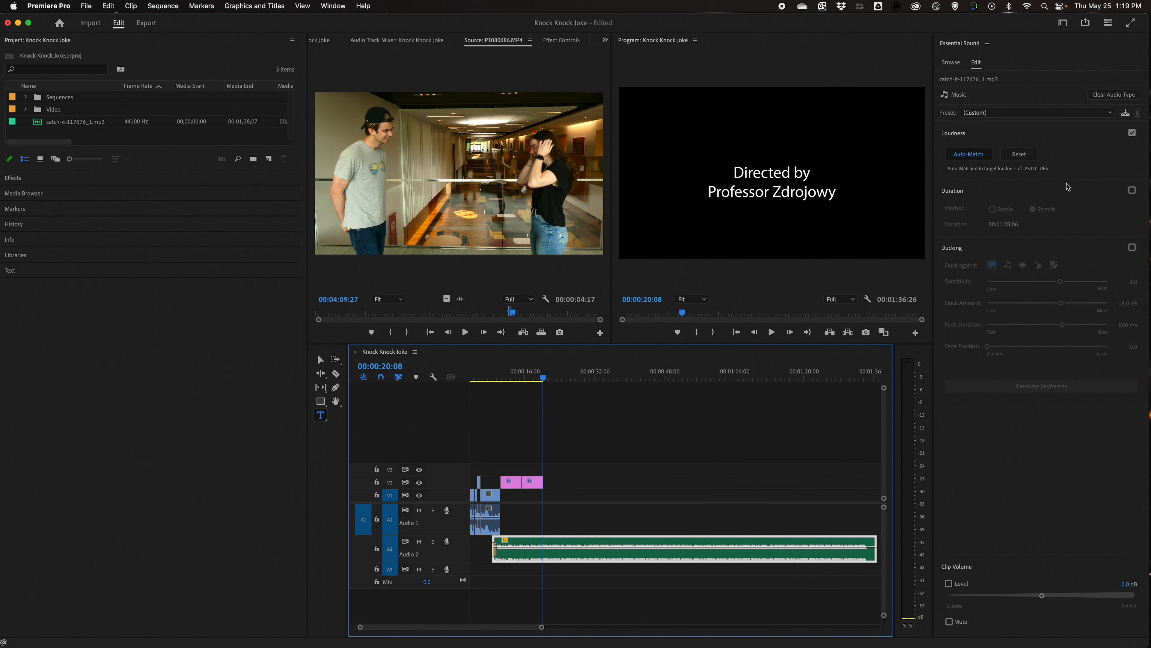
click(1132, 190)
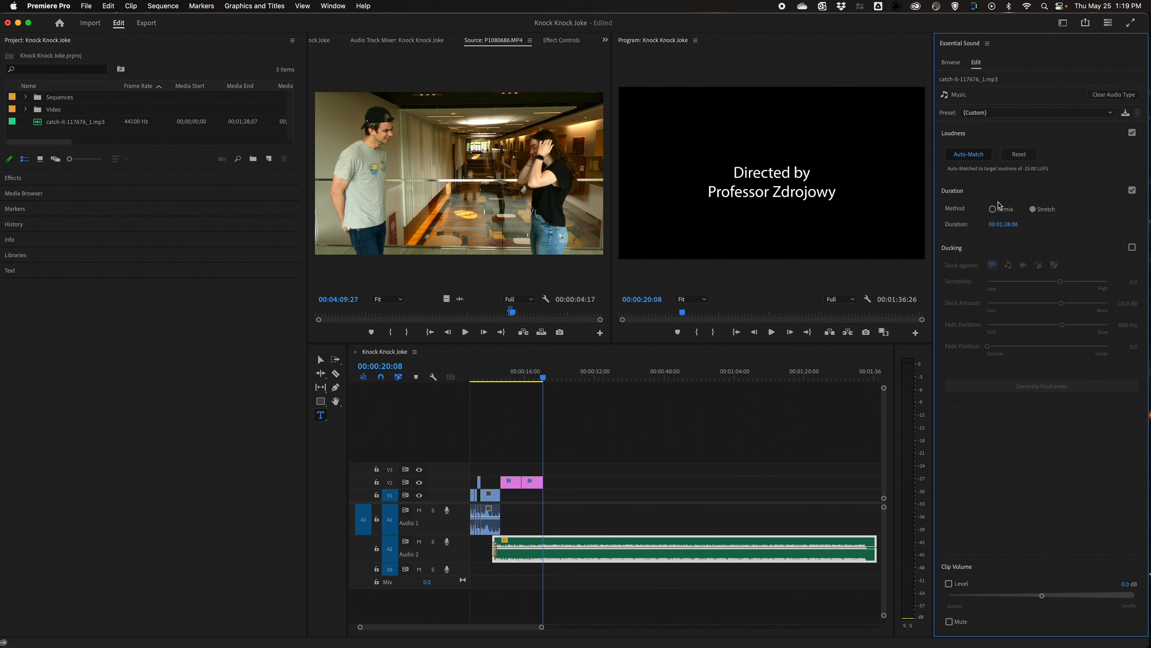
click(993, 210)
key(v)
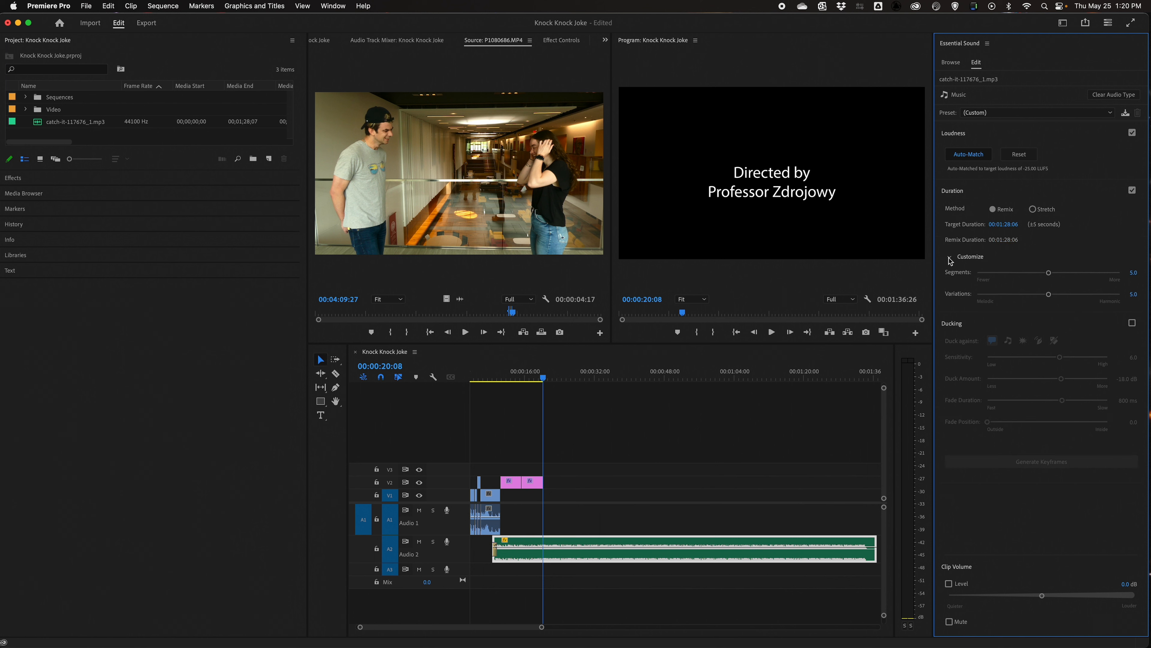
Step: Set the closing music's remix target duration to 00:00:20:00
click(1003, 225)
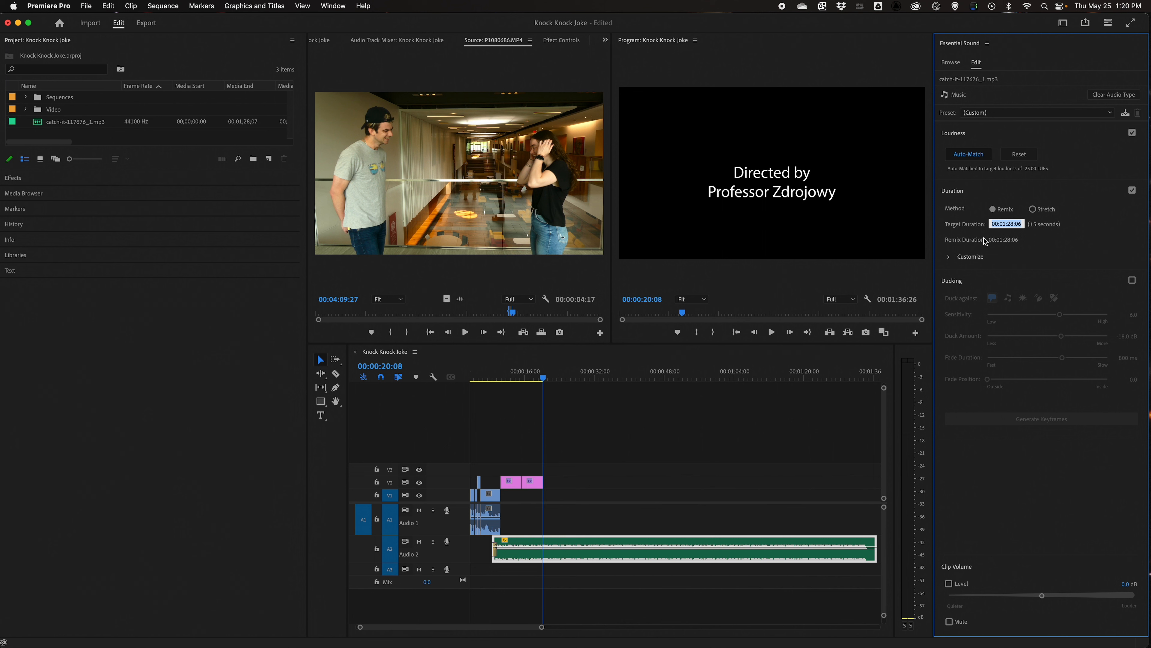
click(1006, 224)
key(BackSpace)
text(0)
key(Return)
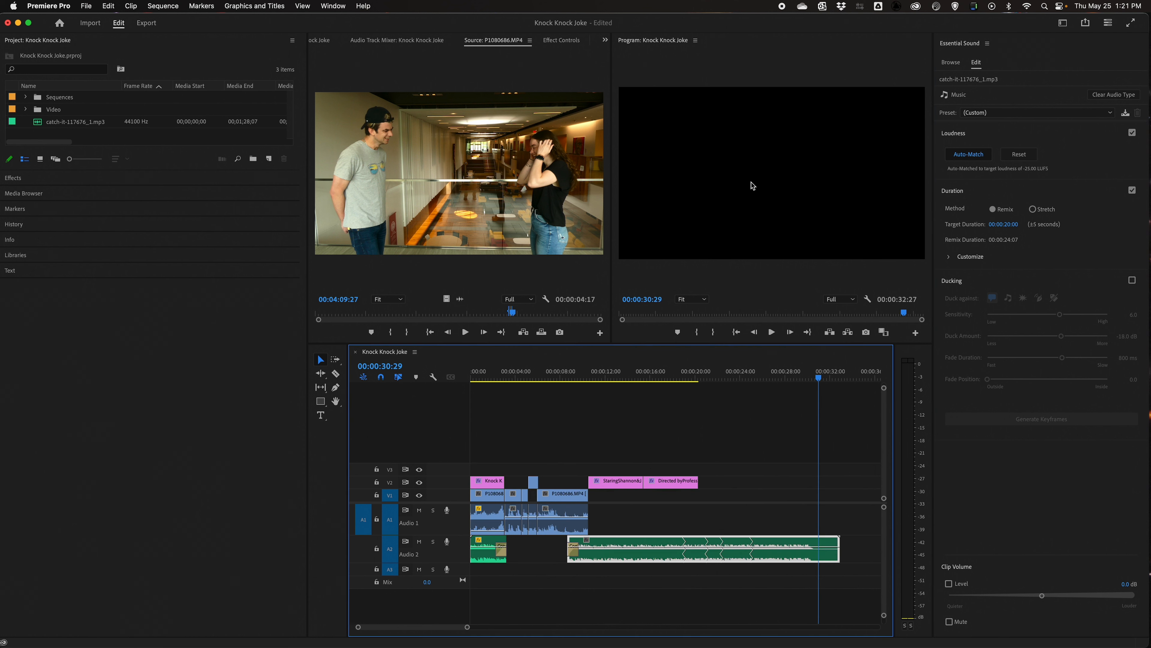
Step: Shorten the closing music's remix target duration to 00:00:15:00 and play from the last credit to its end
click(1003, 224)
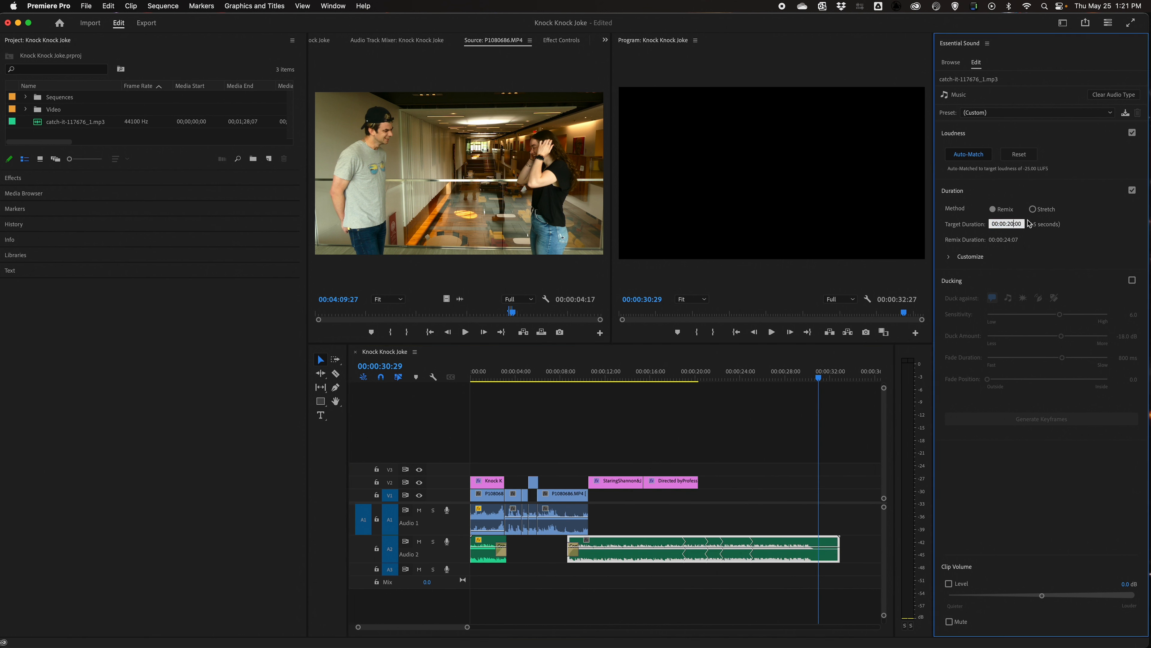
text(15)
key(Return)
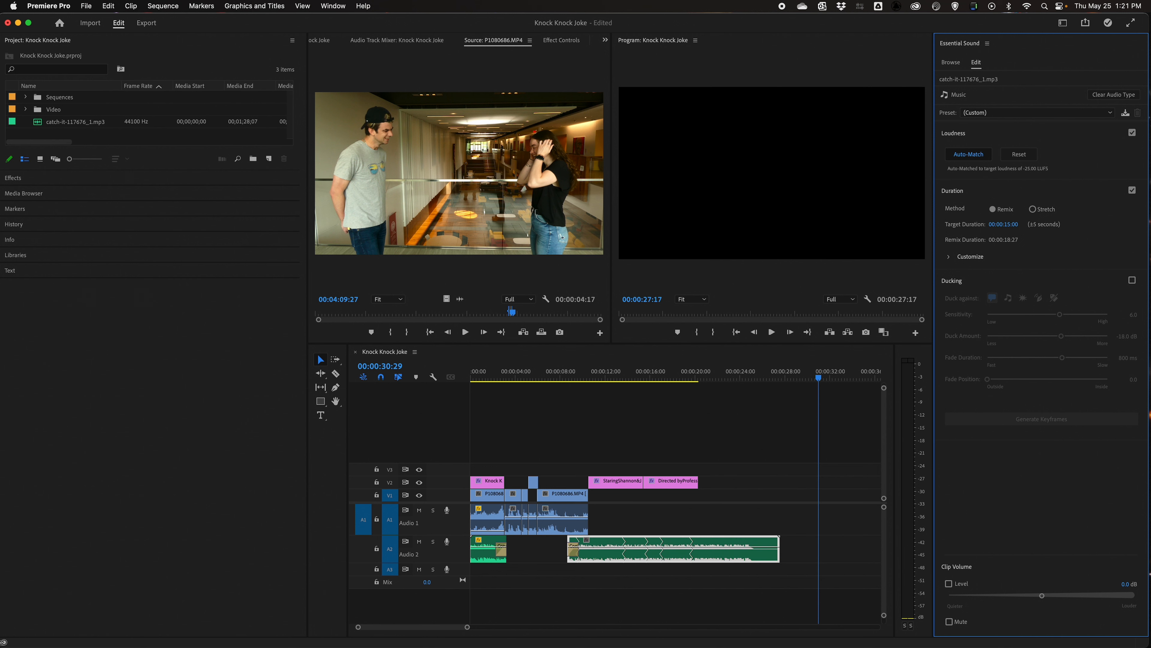
click(681, 376)
key(space)
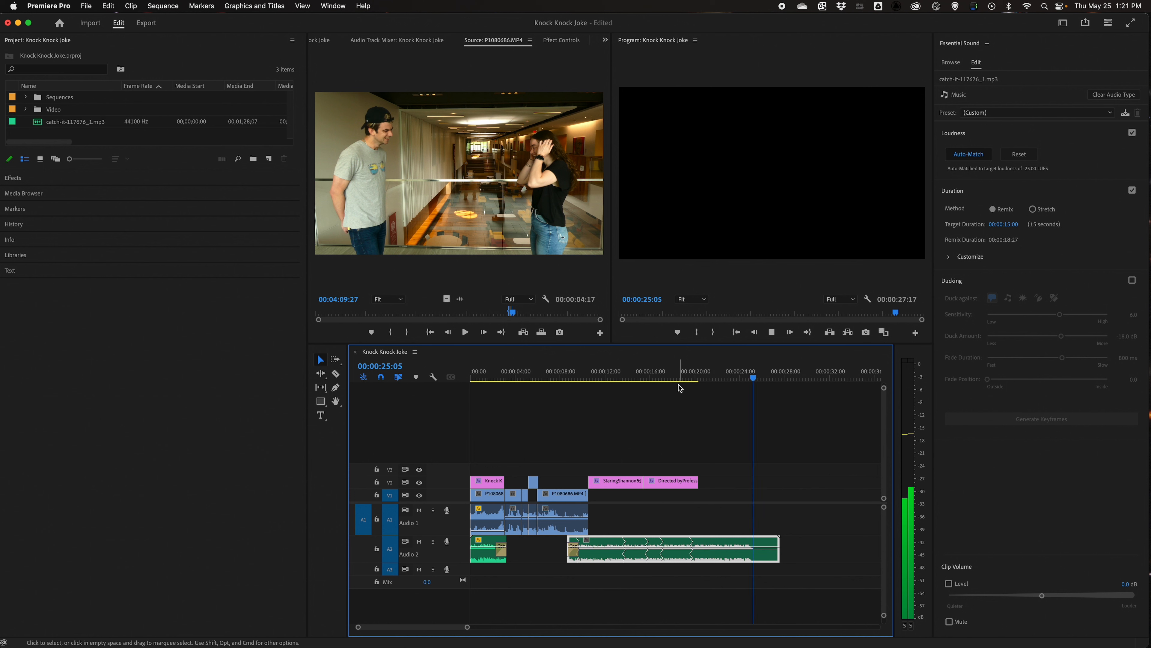
key(space)
key(space)
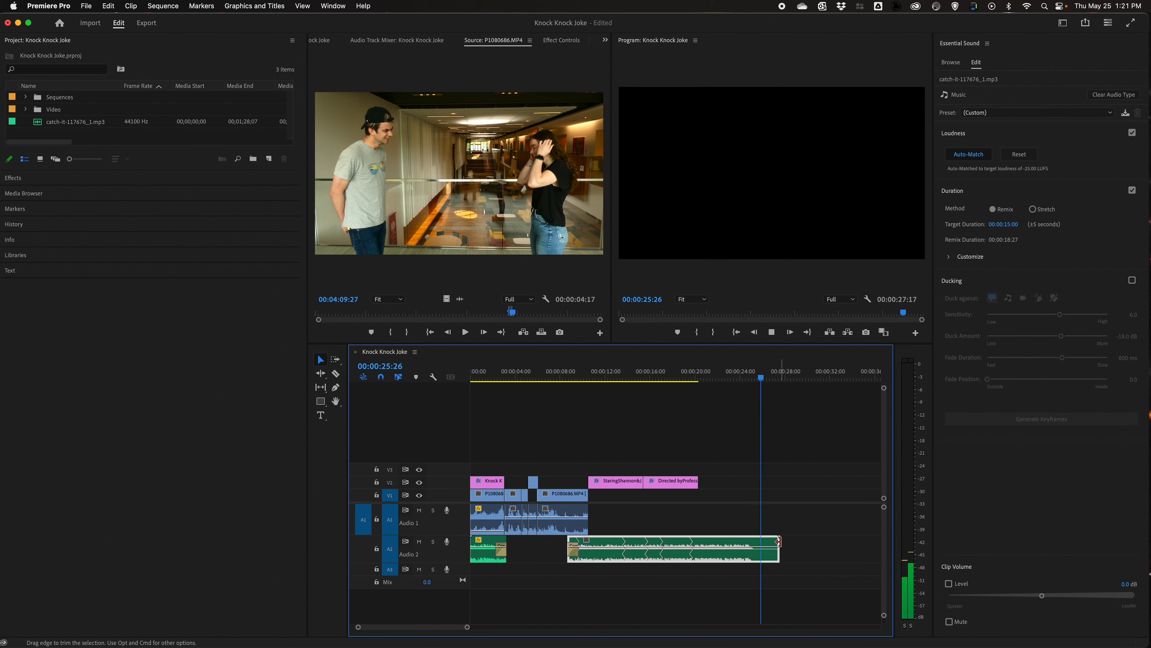
Step: Trim the closing music clip's end to the playhead at 00:00:25:25 and give it an audio fade-out
drag(767, 375, 762, 376)
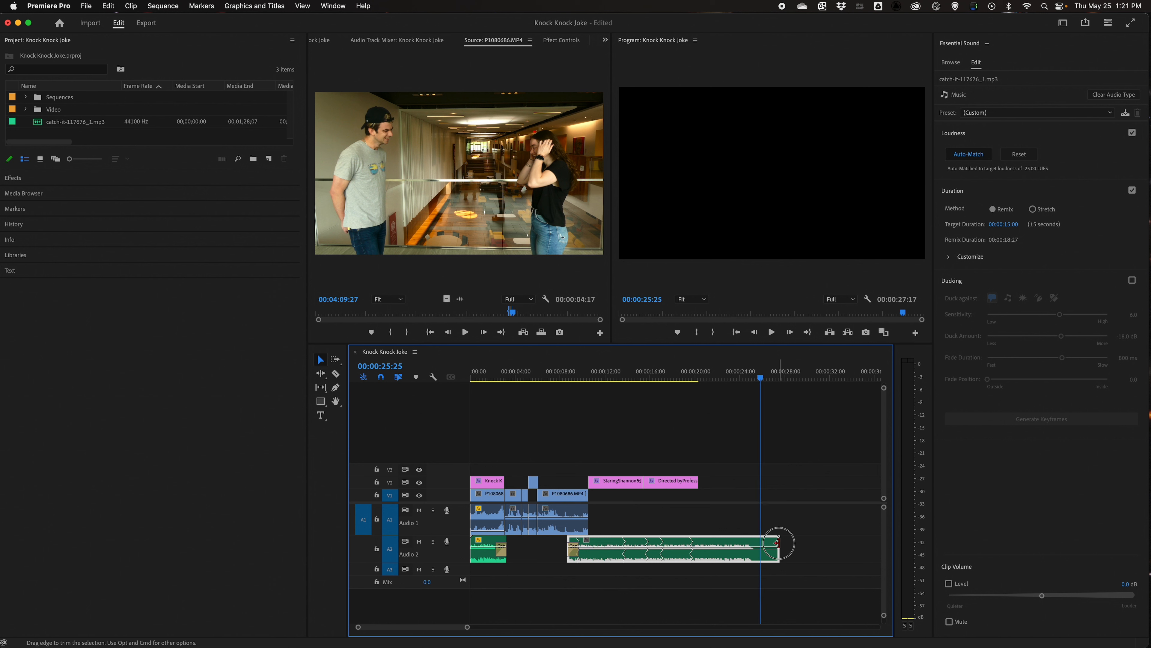
drag(778, 546, 760, 544)
click(762, 544)
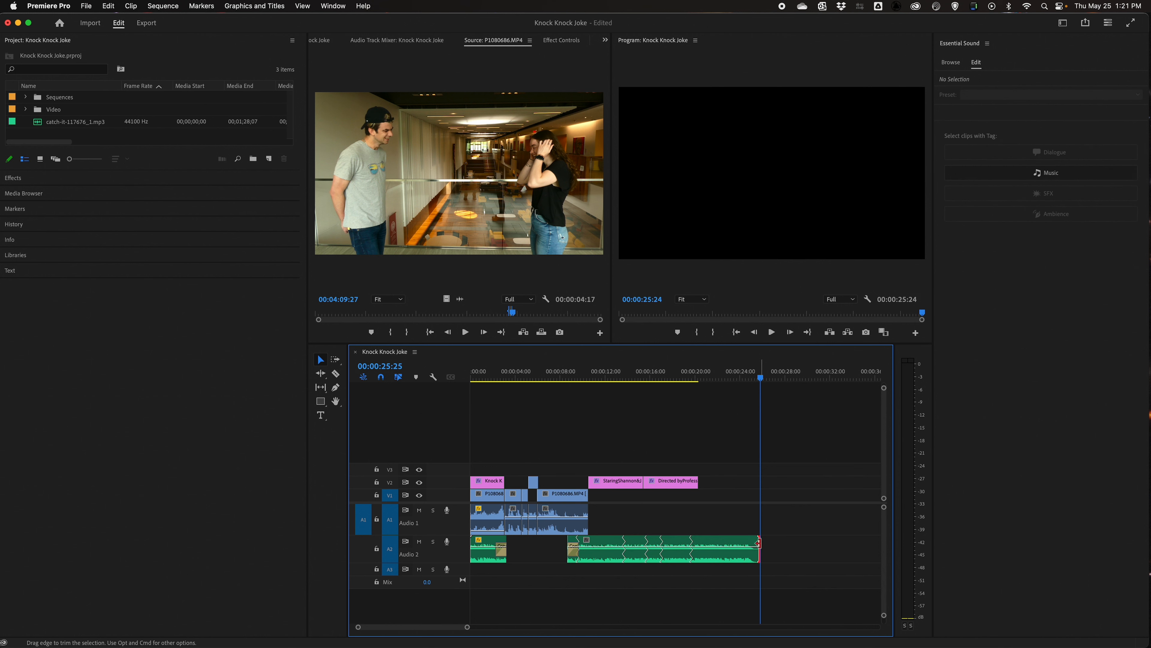
Step: Fade out only the audio at the end of the last dialogue clip with Constant Power, and play the transition into the credits
click(606, 374)
key(equal)
key(equal)
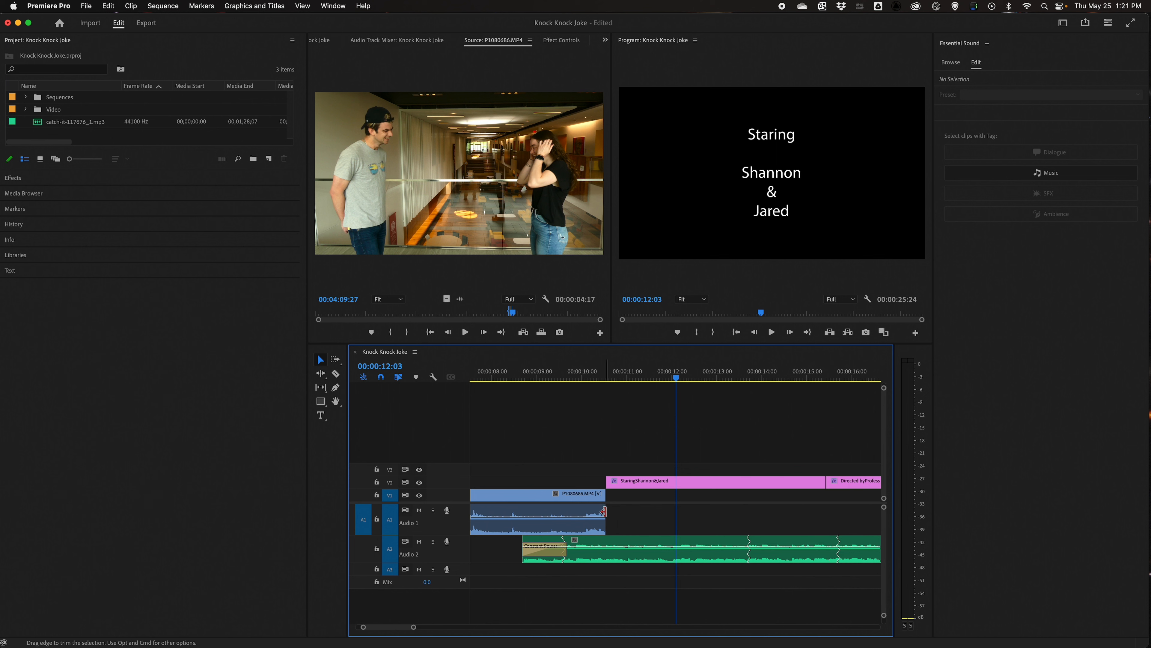
click(399, 377)
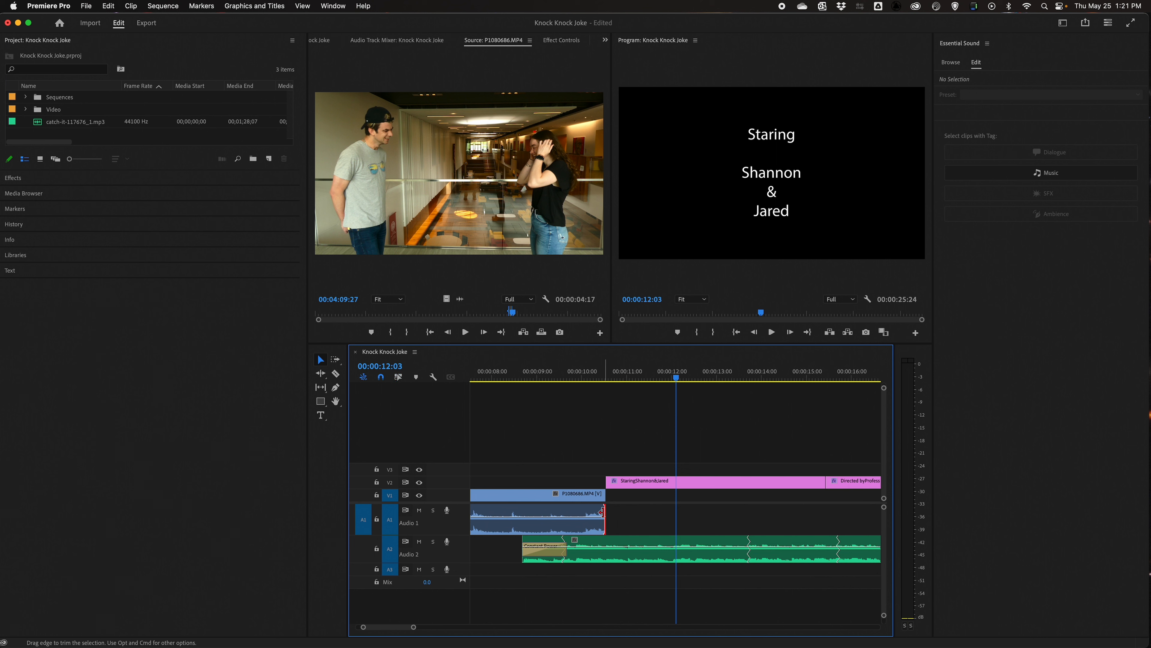
key(super+shift+d)
click(399, 377)
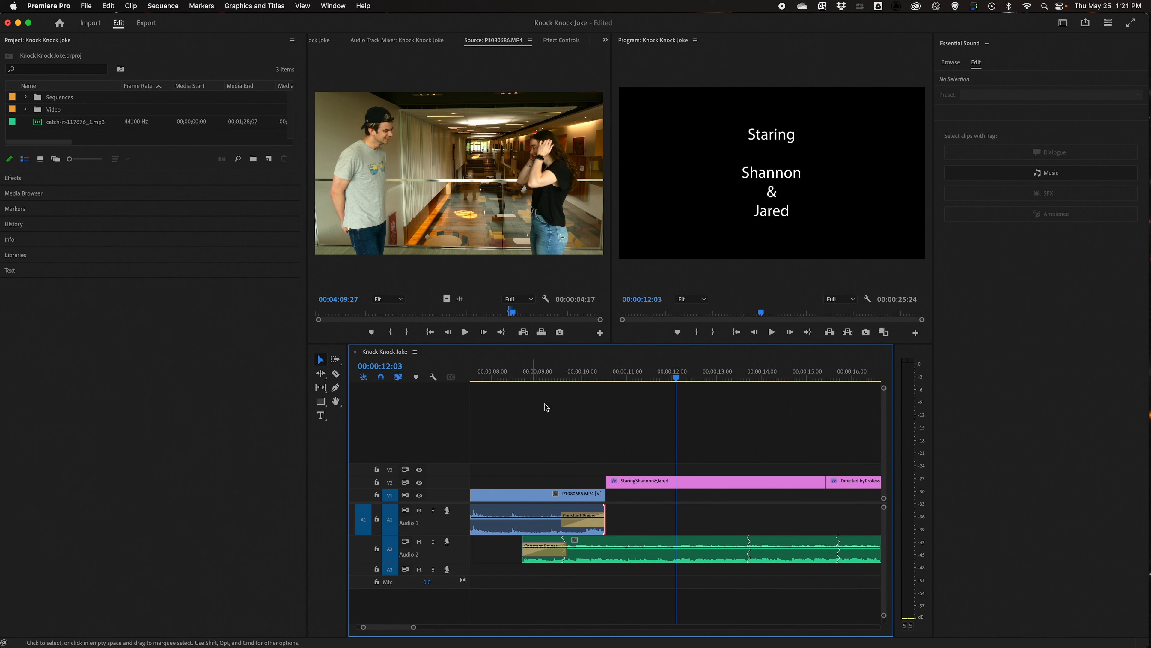
click(548, 374)
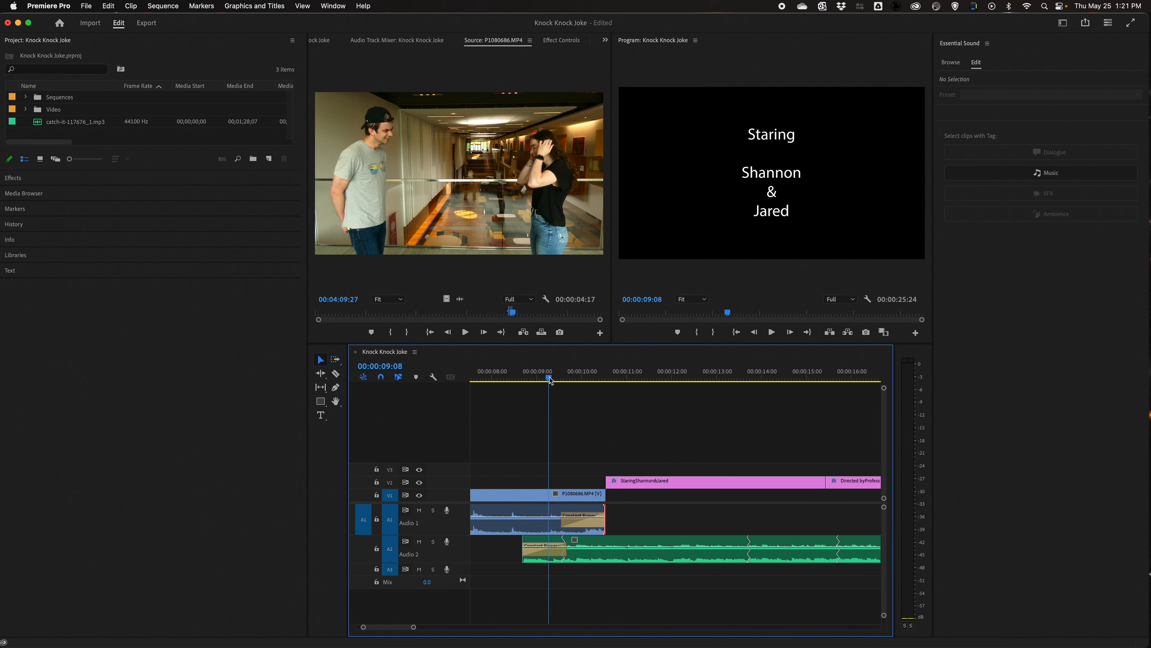
key(space)
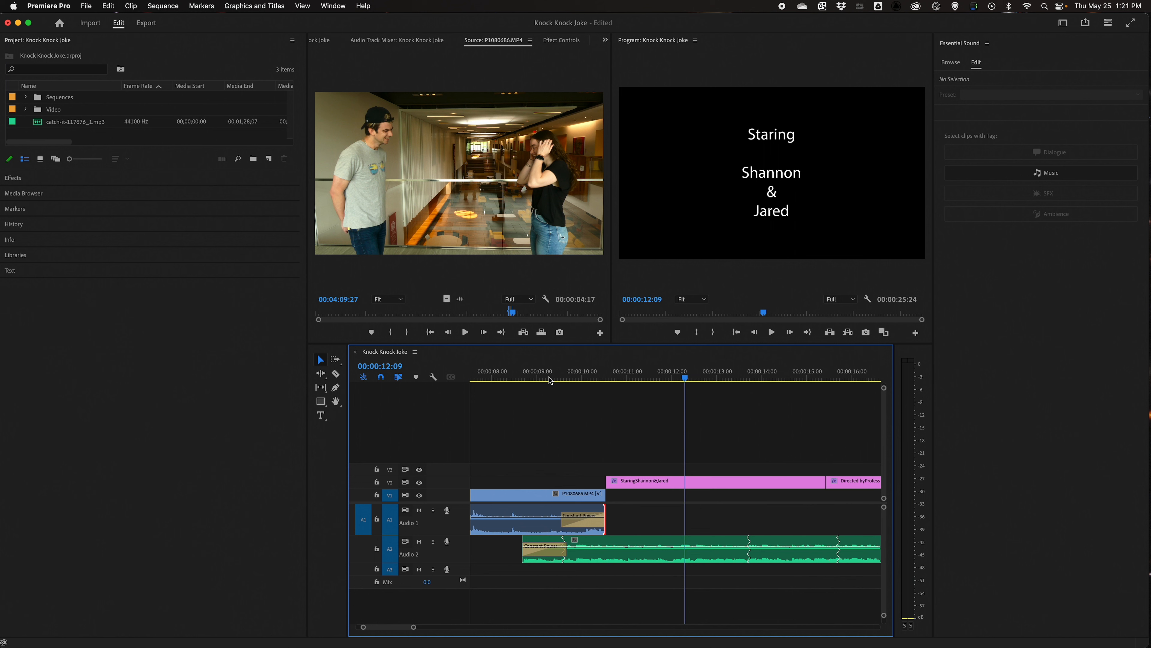
Step: Assign the Dialogue audio type to all dialogue clips after the opening shot, and look through the repair, clarity and creative options
key(backslash)
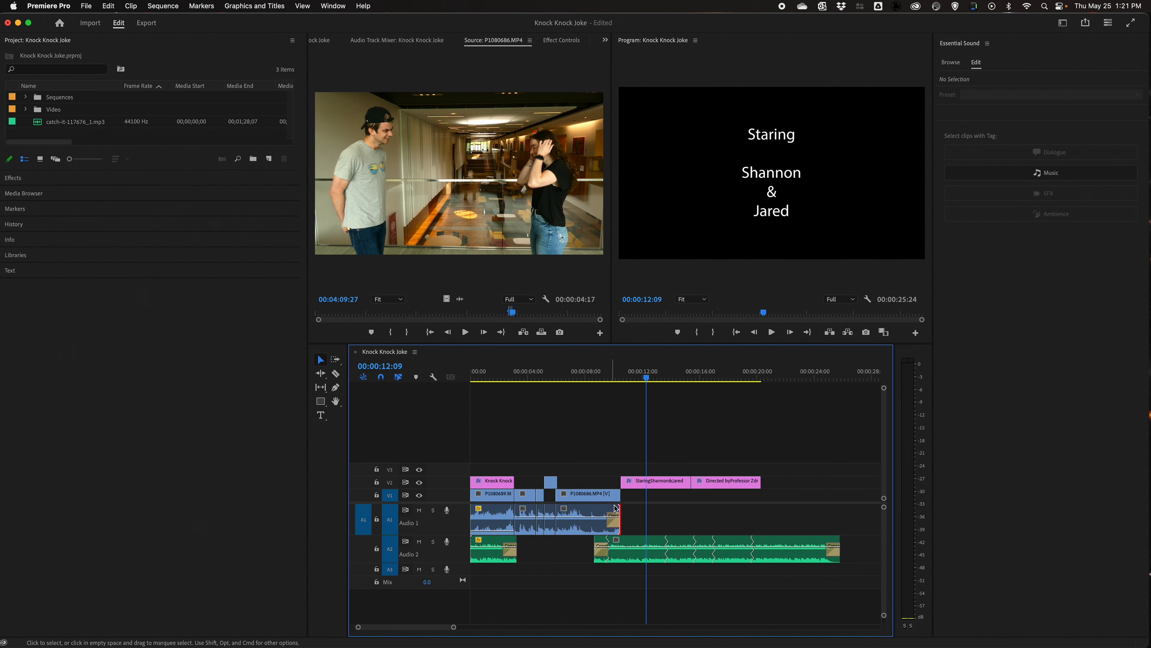
drag(645, 514, 549, 514)
drag(636, 513, 515, 481)
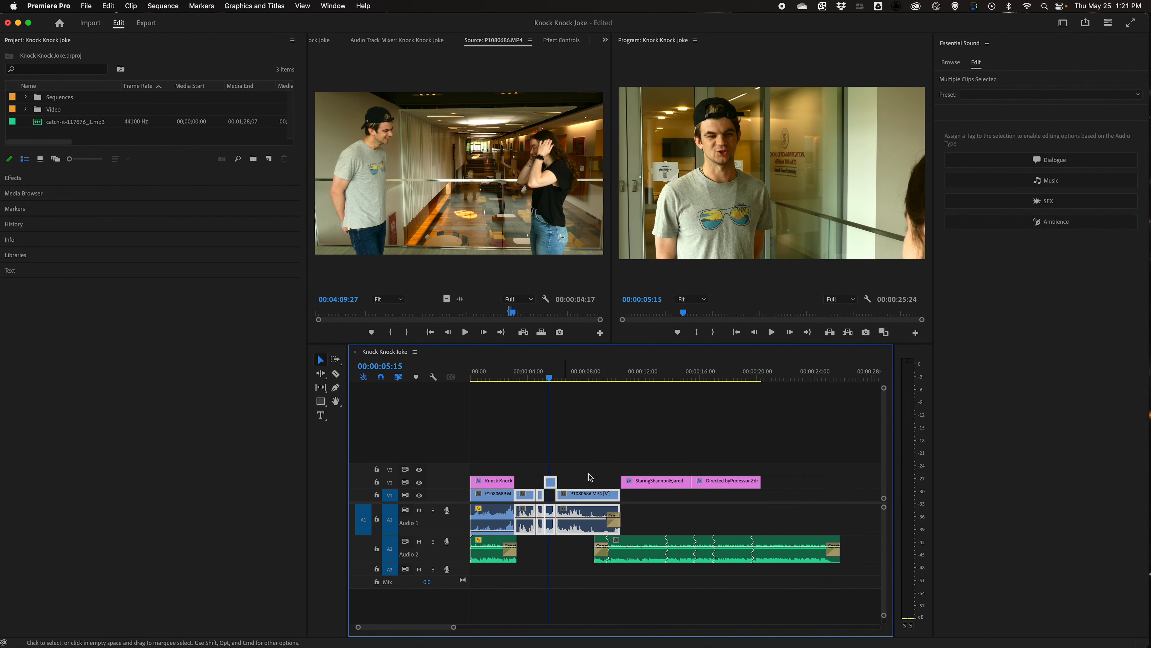
click(1007, 159)
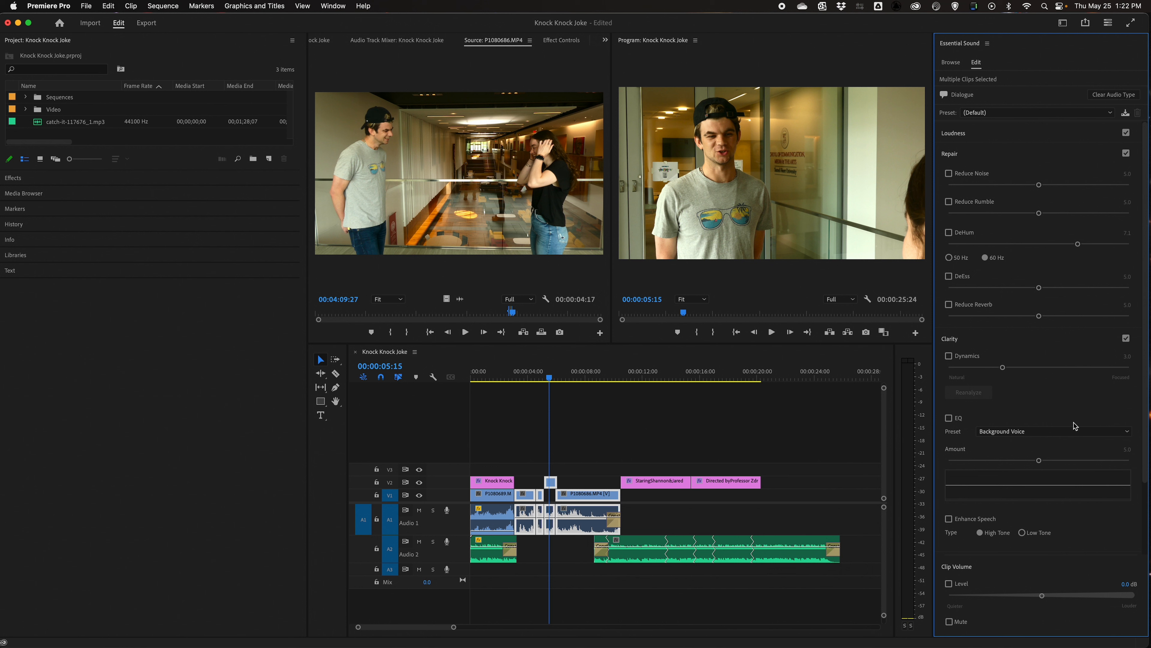
scroll(1025, 531, down, 3)
scroll(997, 505, down, 2)
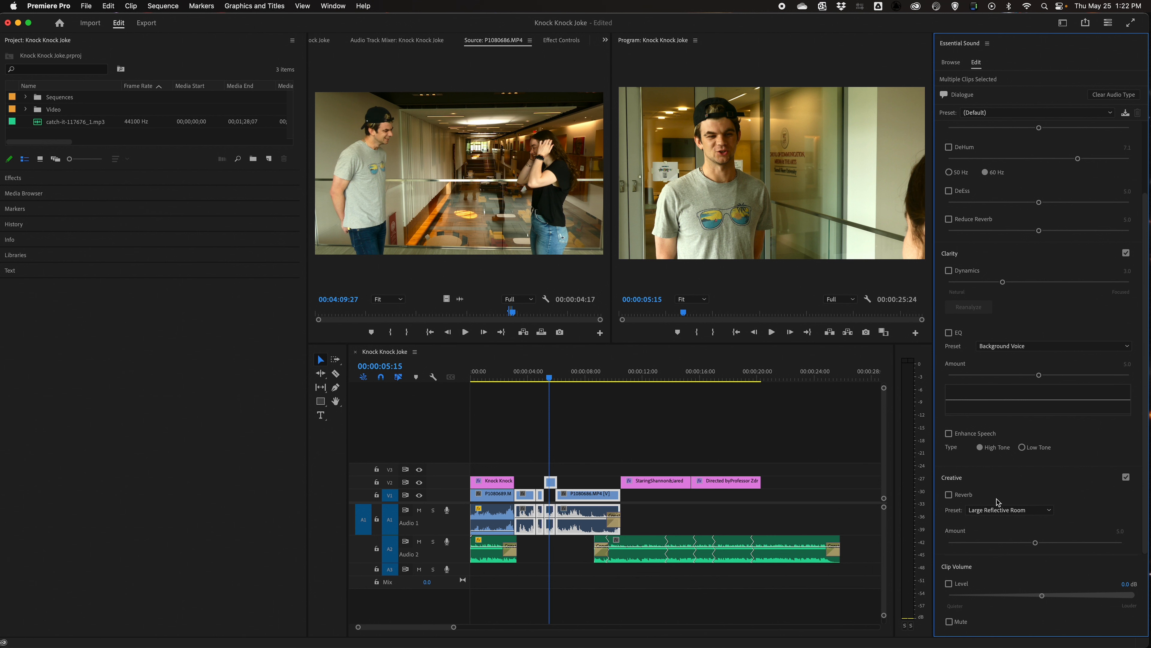
scroll(997, 501, up, 5)
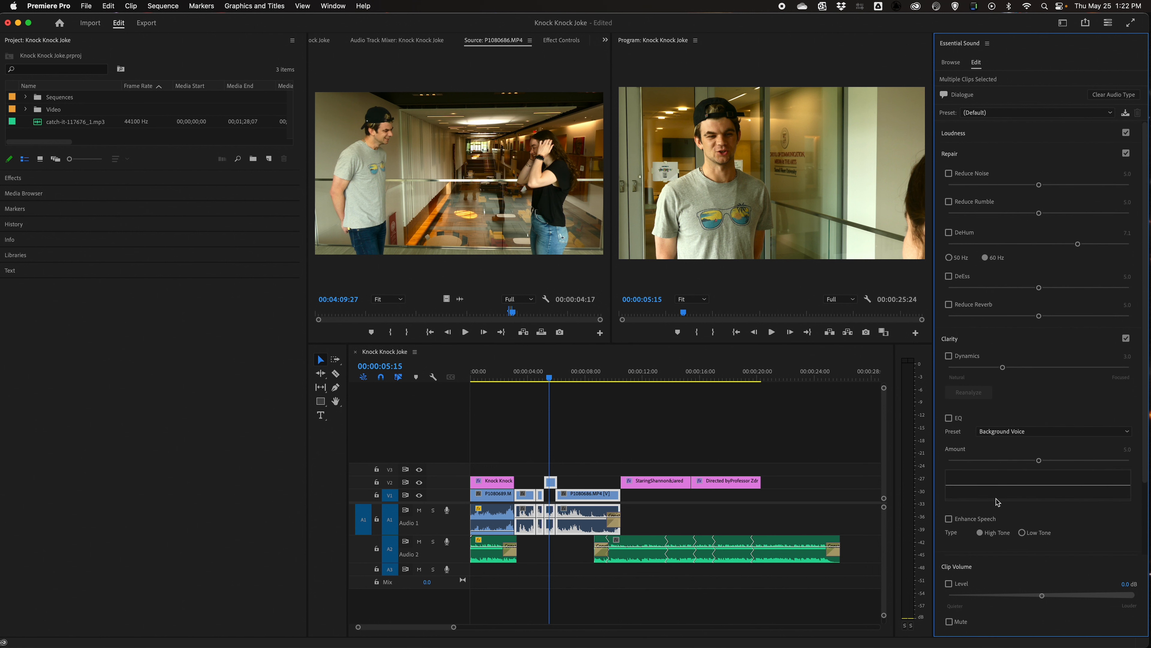
click(829, 449)
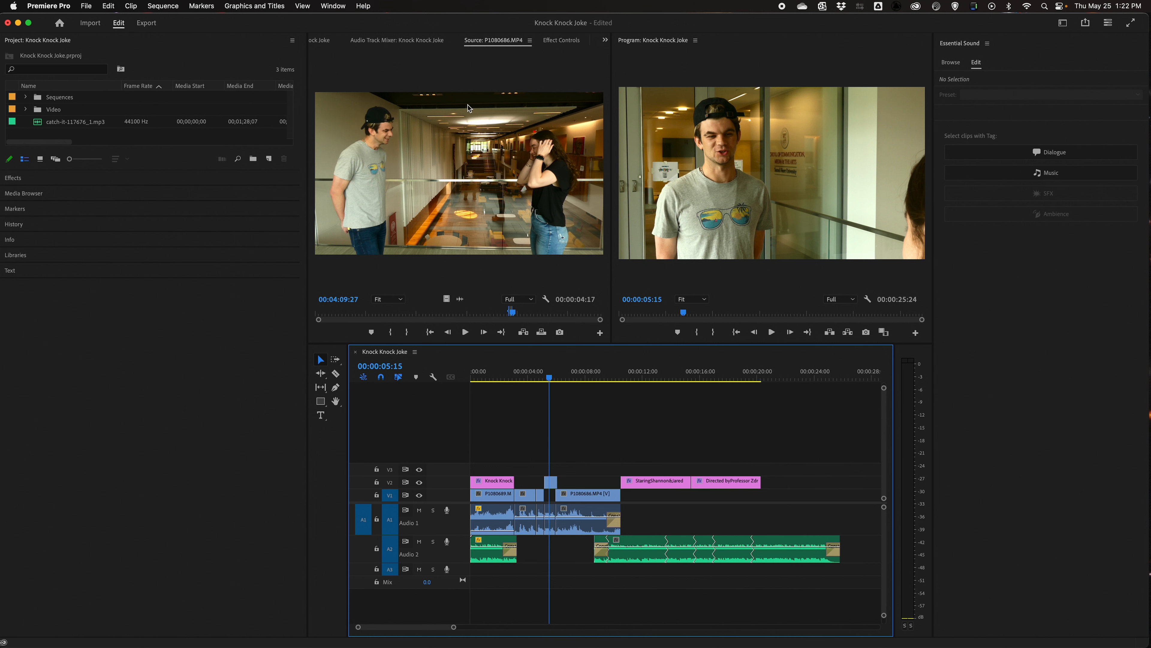
Step: Open the export settings and set the export location to a new Exports folder inside the Knock Knock Joke folder
click(147, 23)
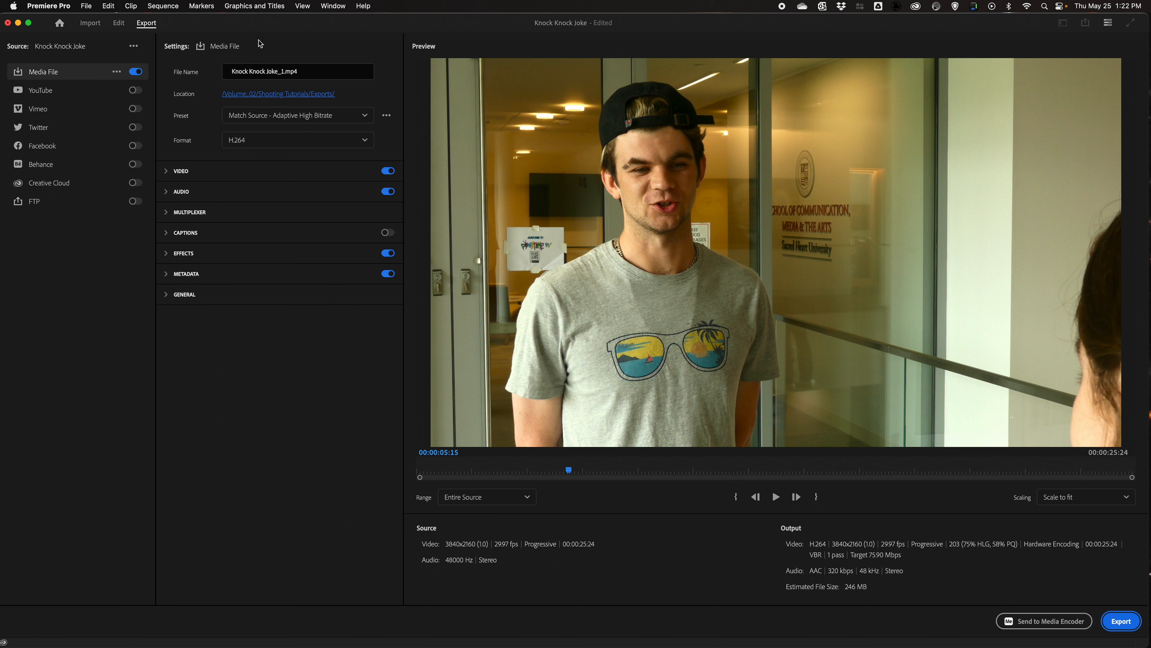
click(283, 72)
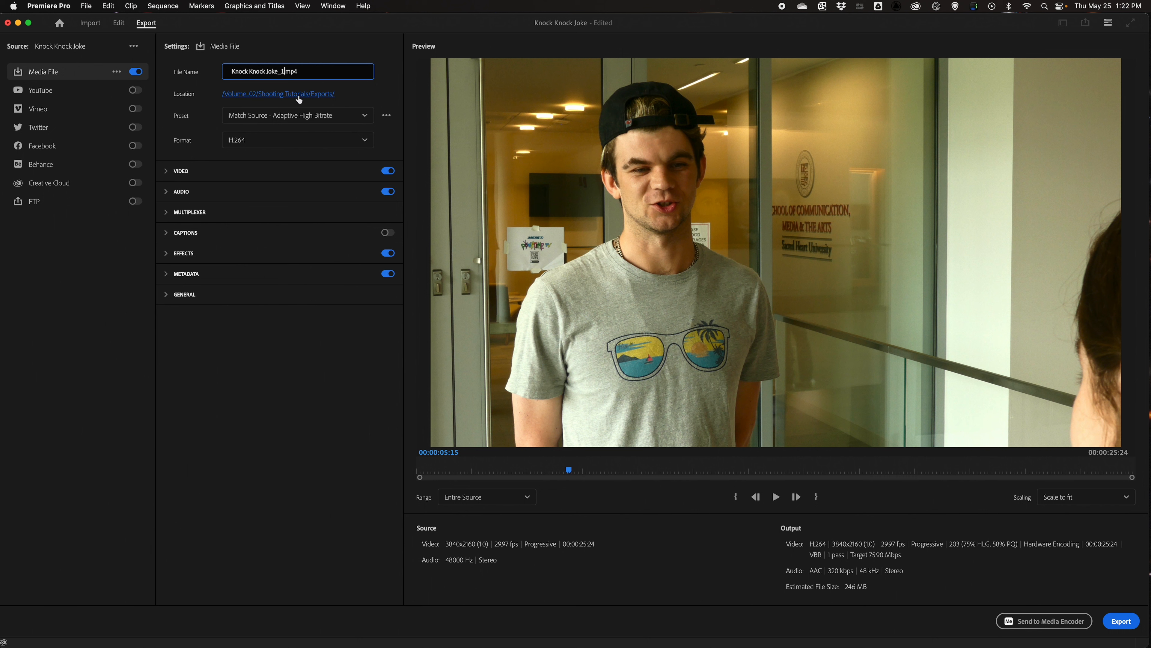
click(289, 97)
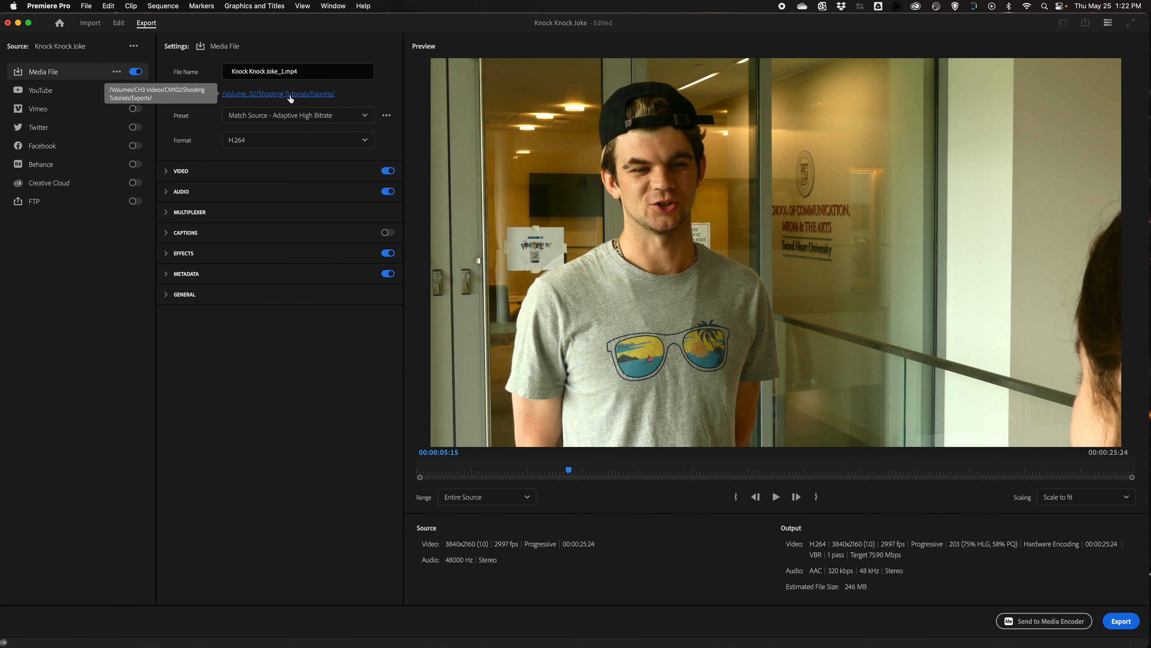
click(272, 101)
scroll(510, 199, left, 3)
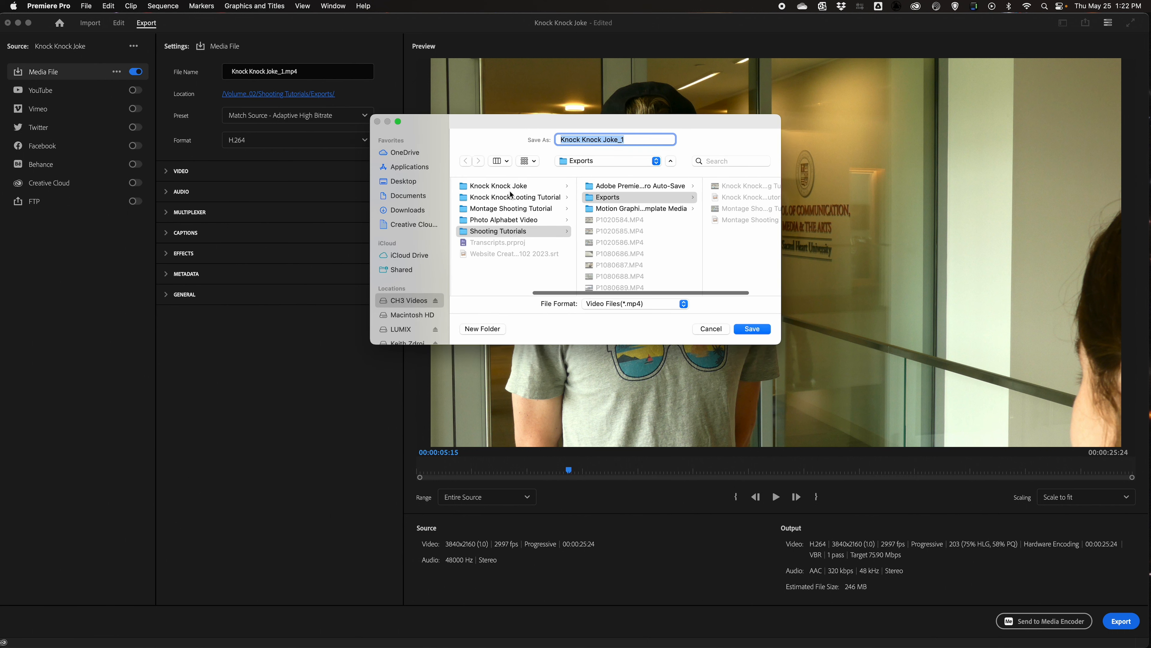
click(513, 186)
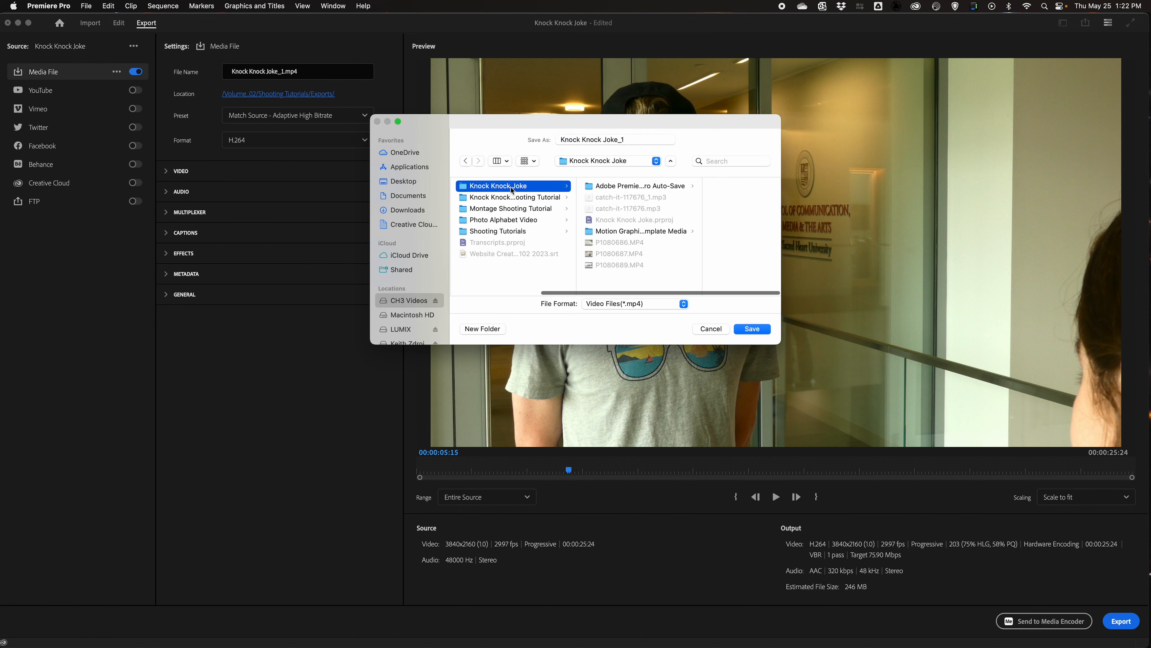
click(501, 325)
text(Ex)
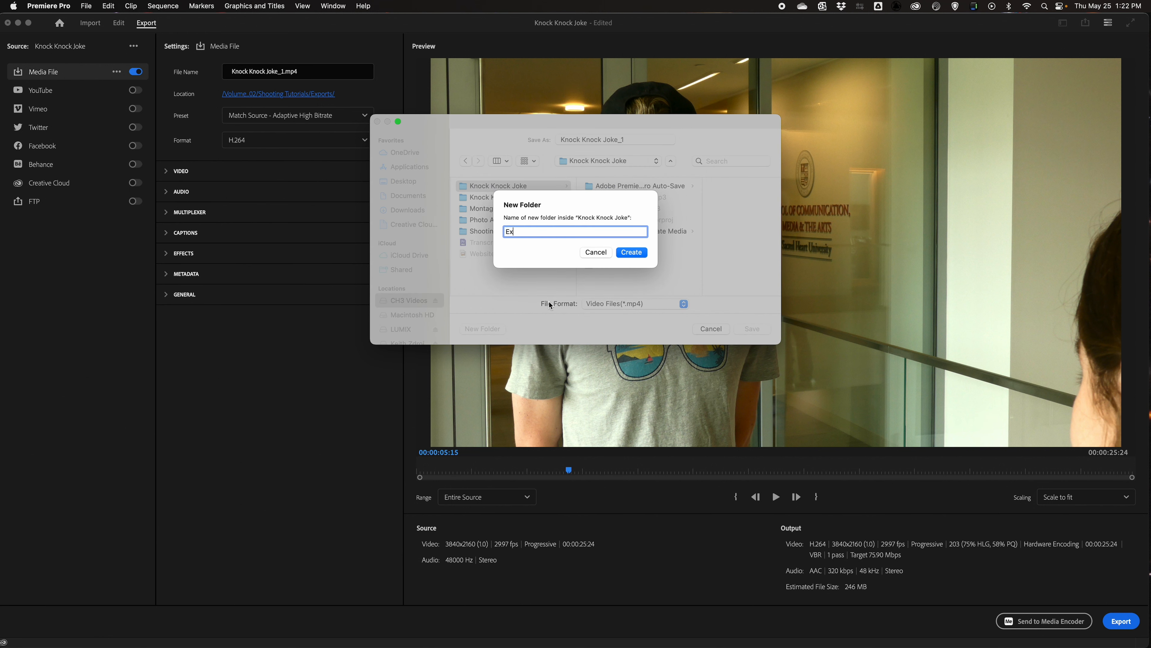
text(ports)
key(Return)
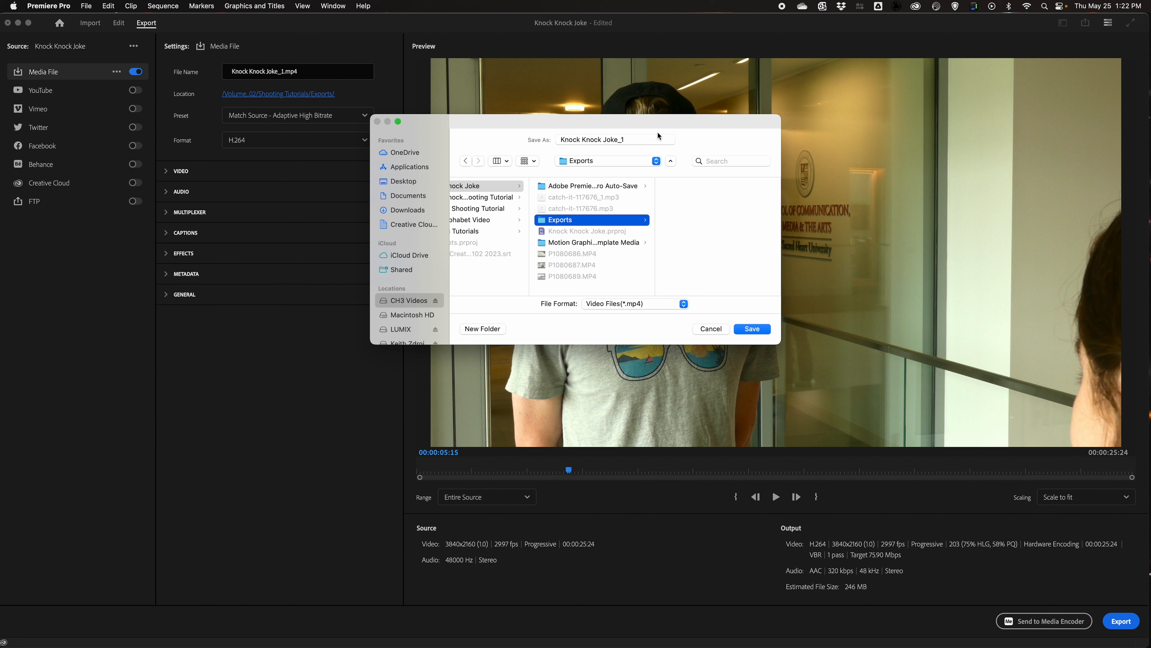
Step: Name the export file Knock Knock Joke, save it to the Exports folder location and export the sequence
click(635, 139)
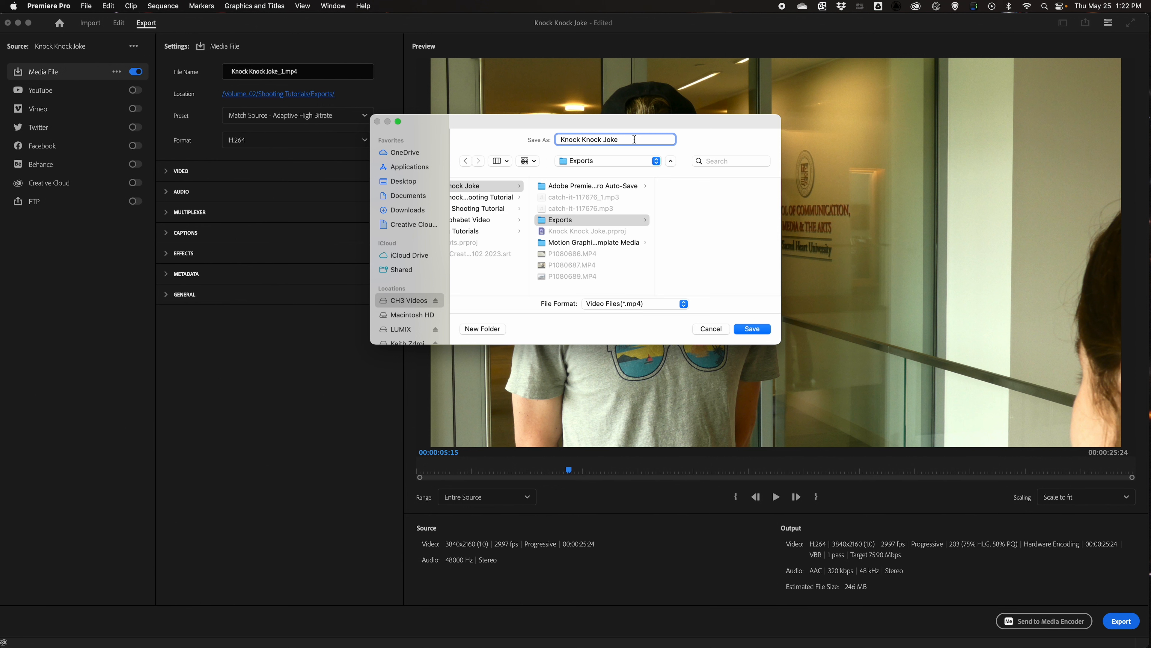
click(752, 329)
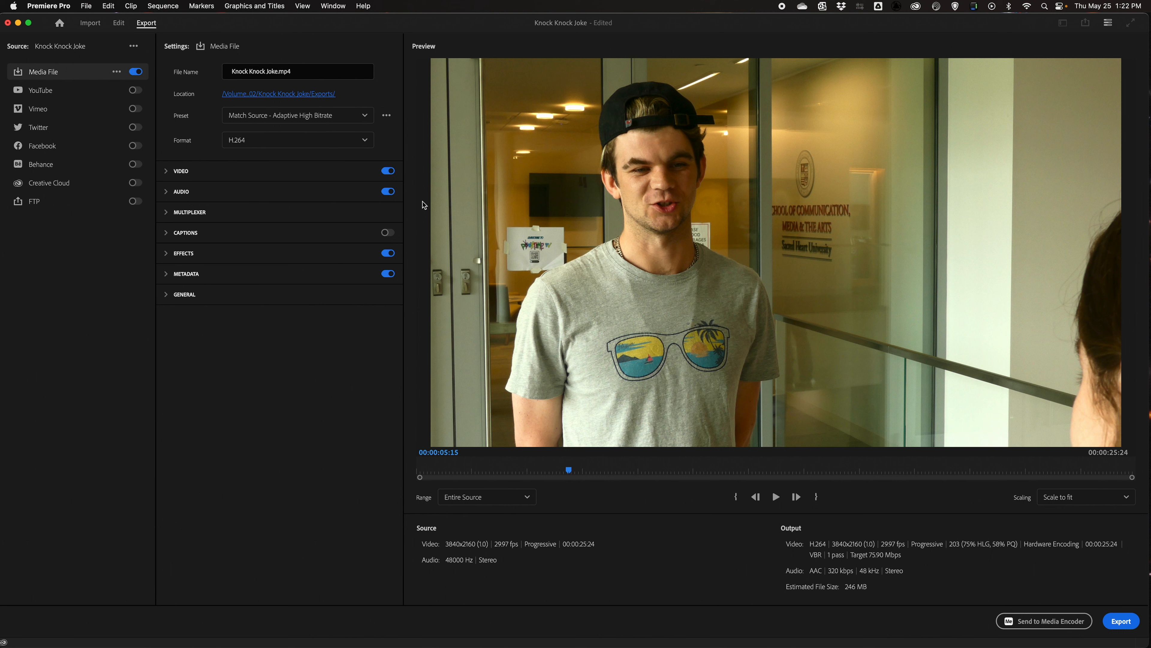
click(1116, 626)
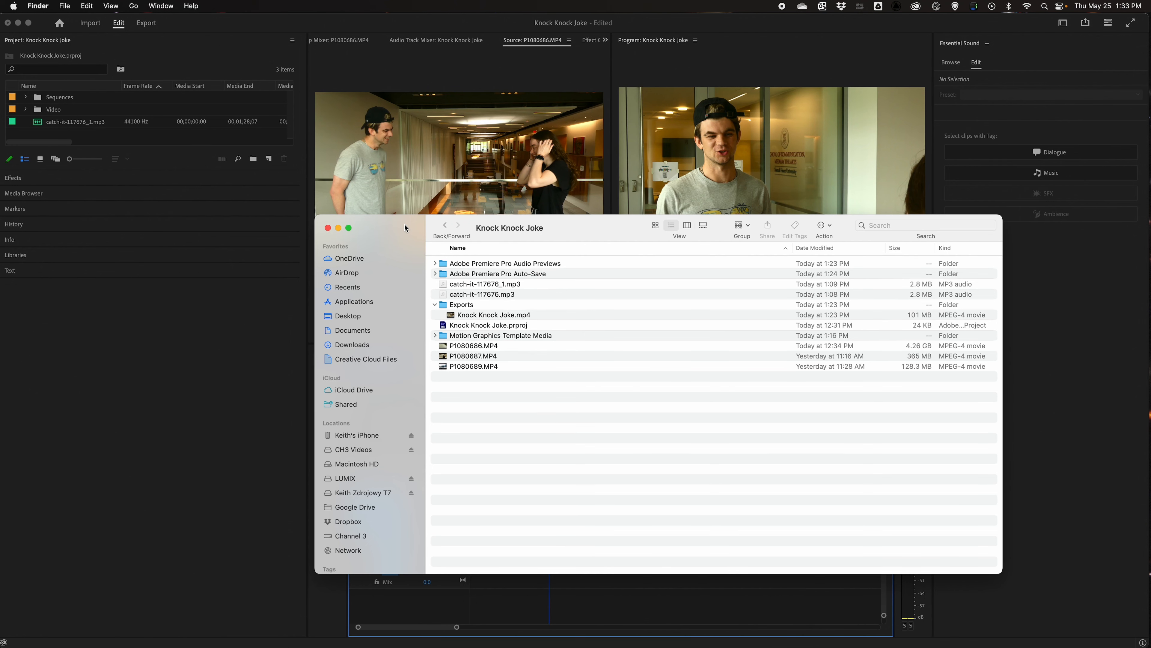
Step: Preview the exported Knock Knock Joke.mp4 in the Exports folder in Finder
click(462, 319)
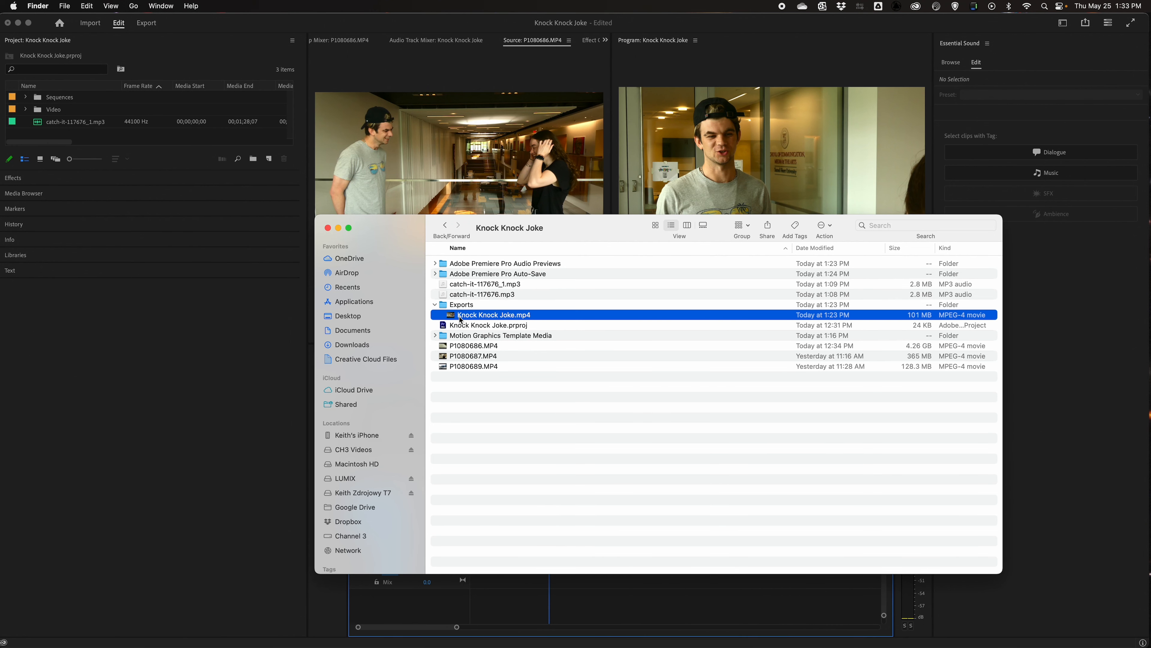
key(space)
key(space)
Step: Switch to Safari and open the YouTube home page
mouse_move(335, 635)
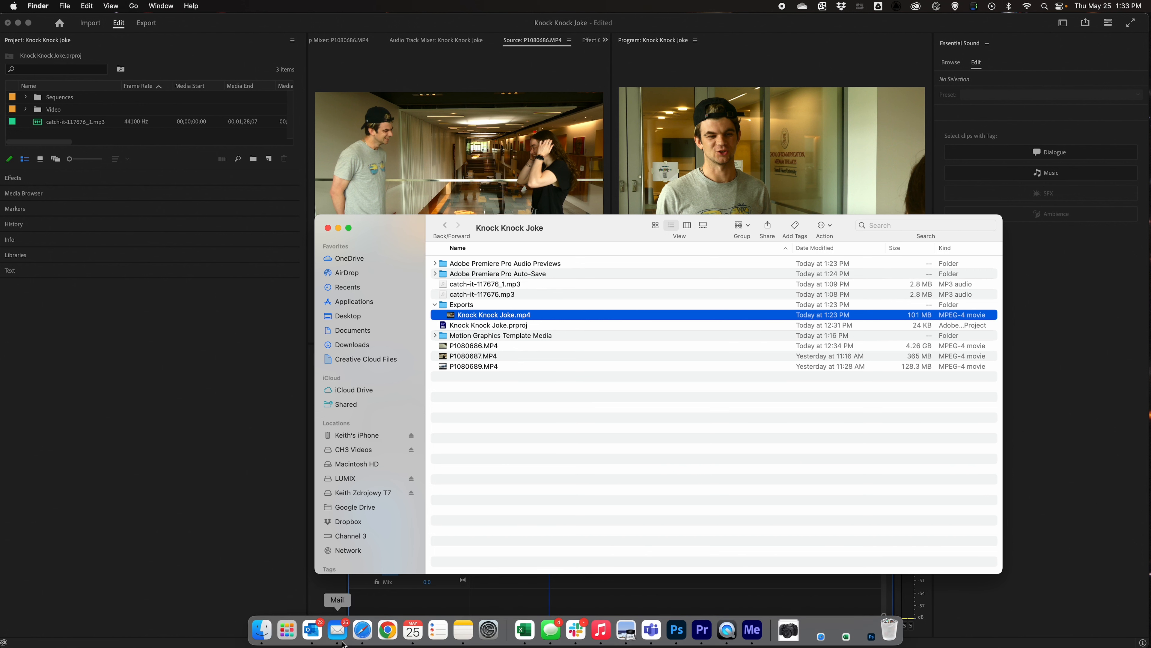
click(358, 634)
click(725, 71)
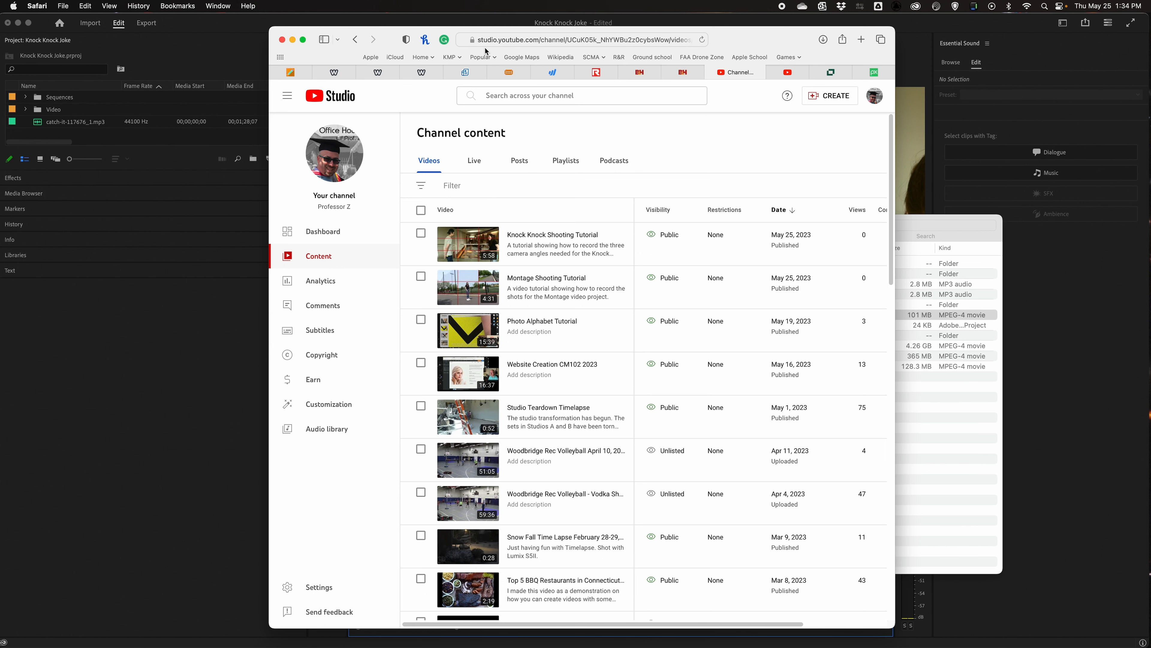
click(787, 73)
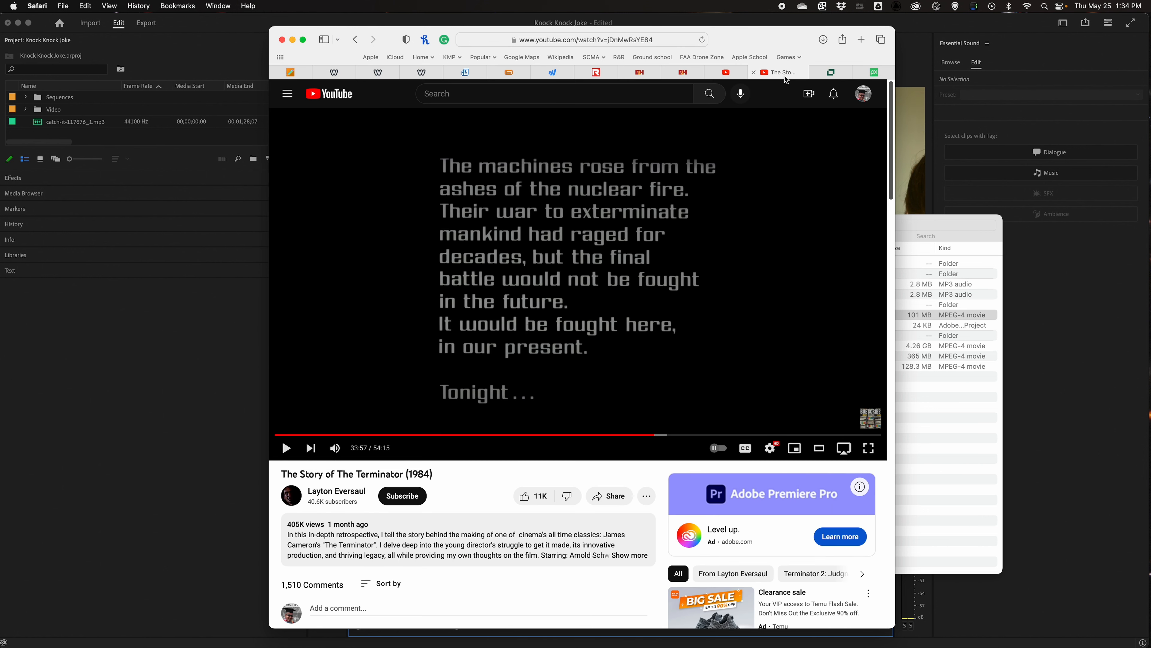
click(325, 99)
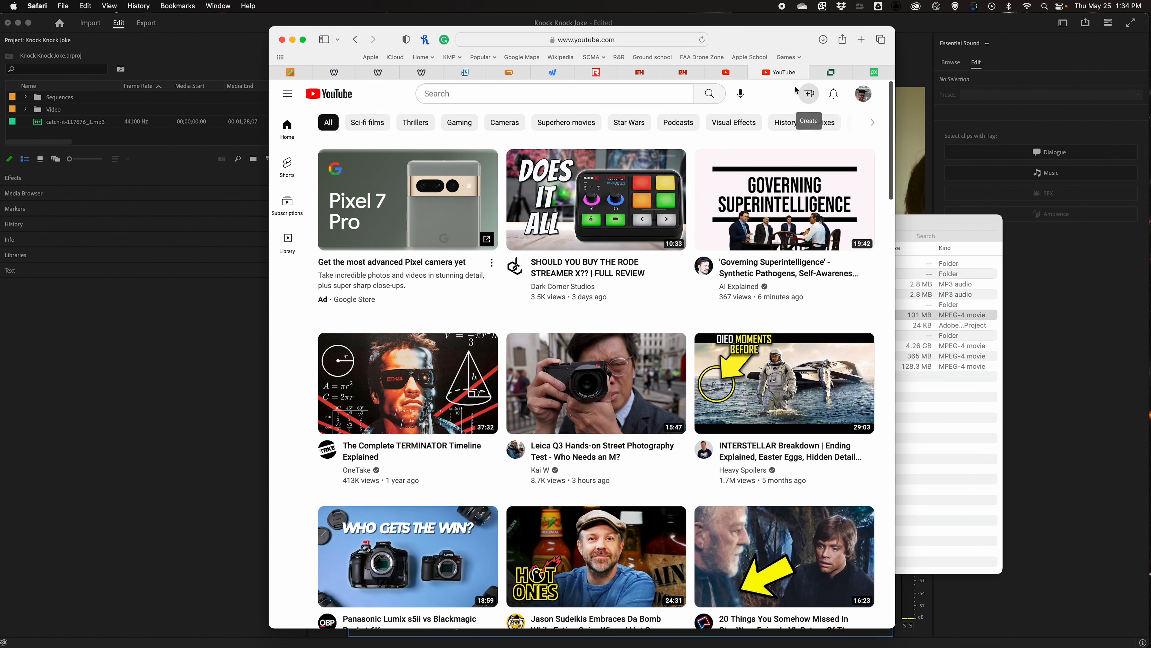
Step: Start a video upload on YouTube and supply Knock Knock Joke.mp4 from the Exports folder in Finder
click(807, 98)
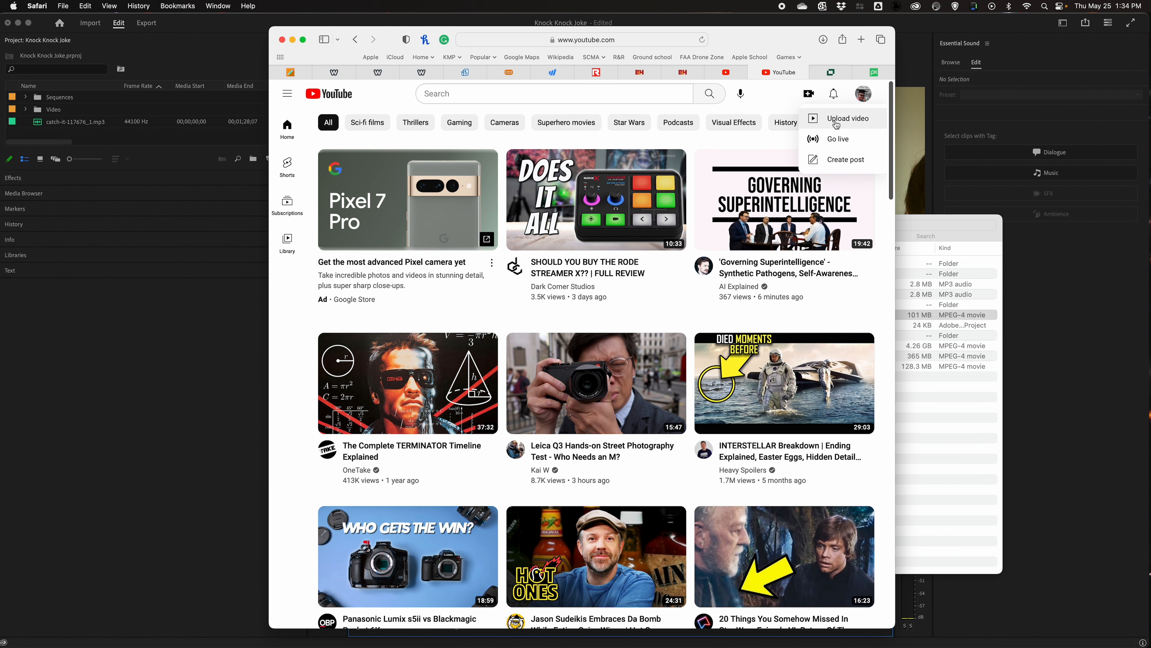
click(837, 122)
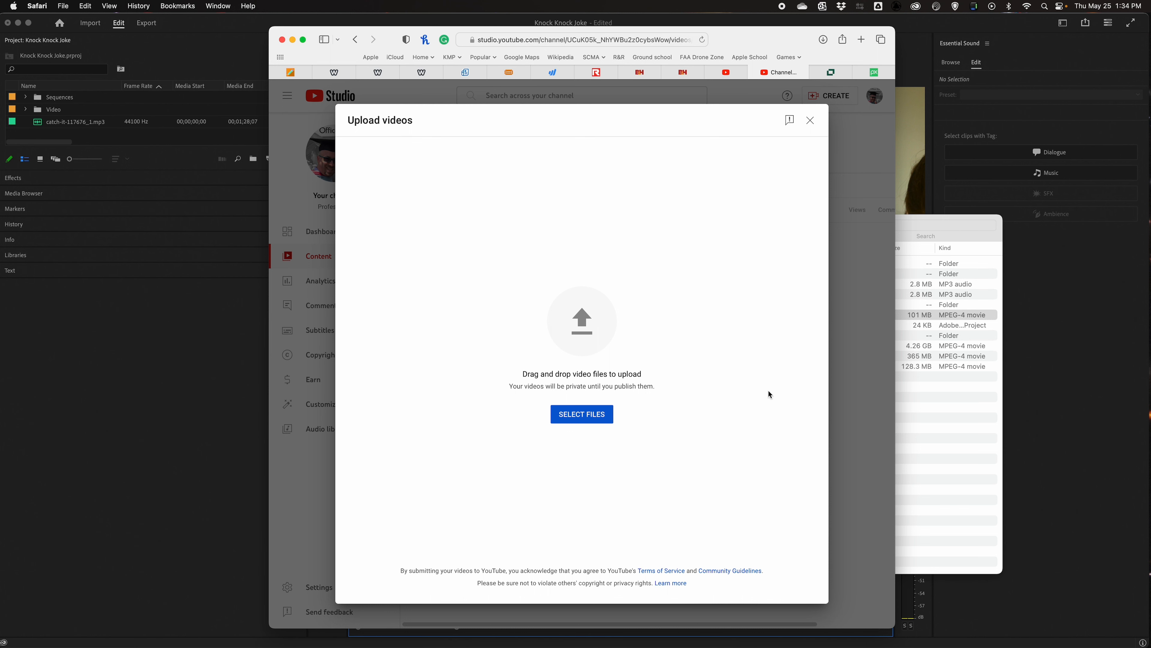
click(930, 417)
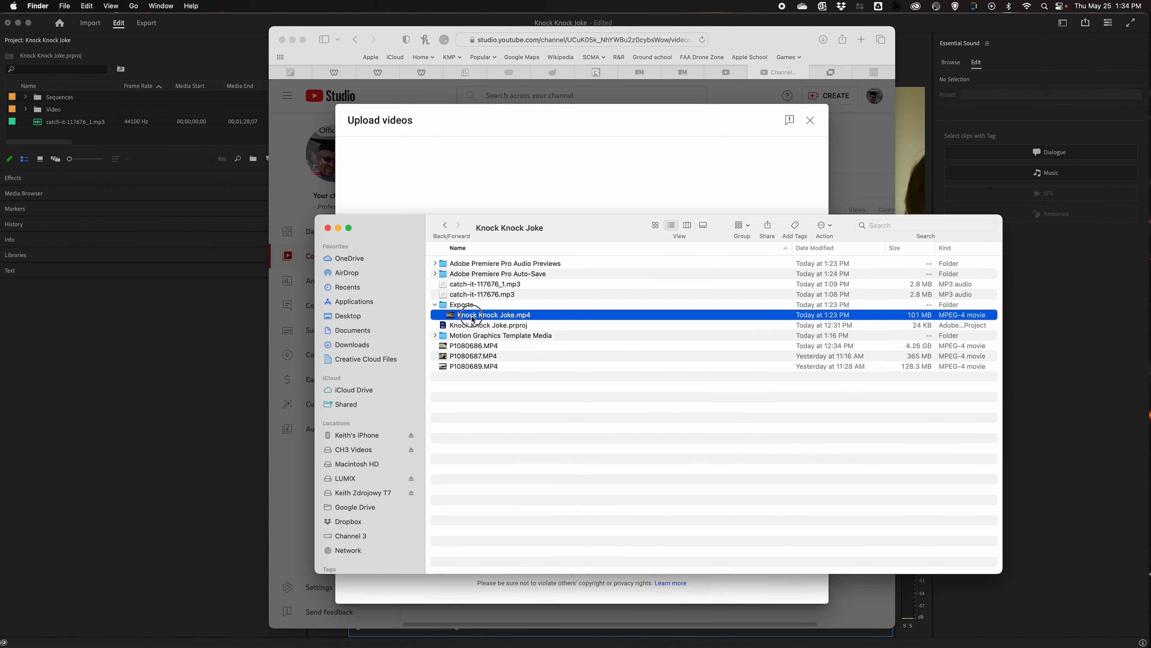
drag(472, 319, 542, 181)
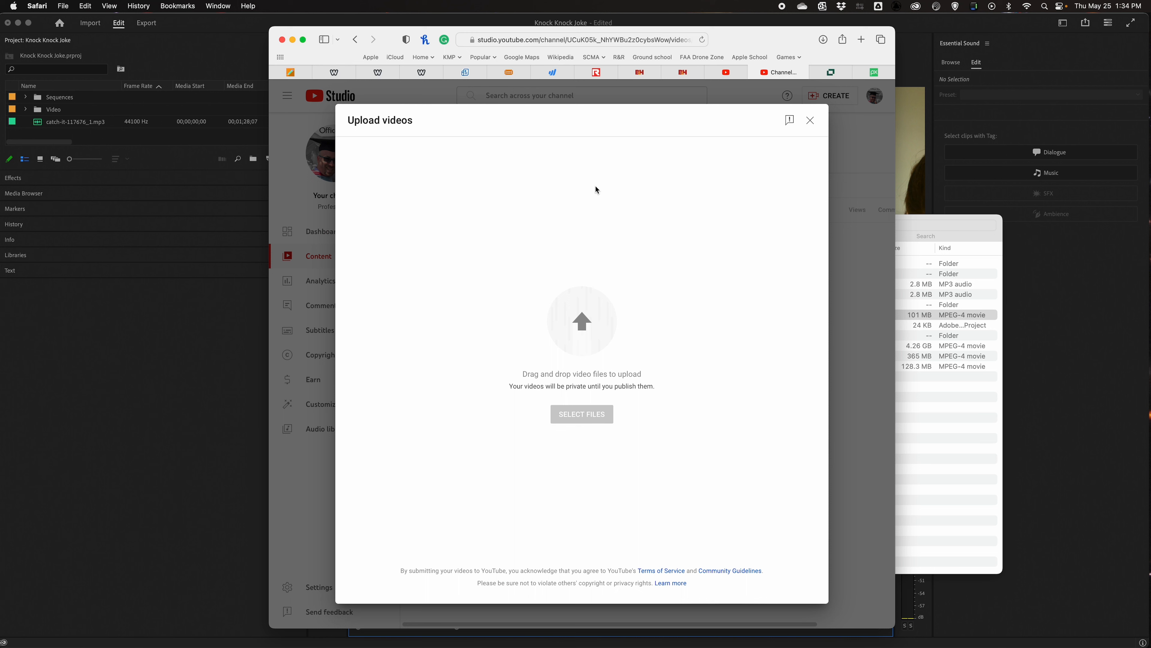
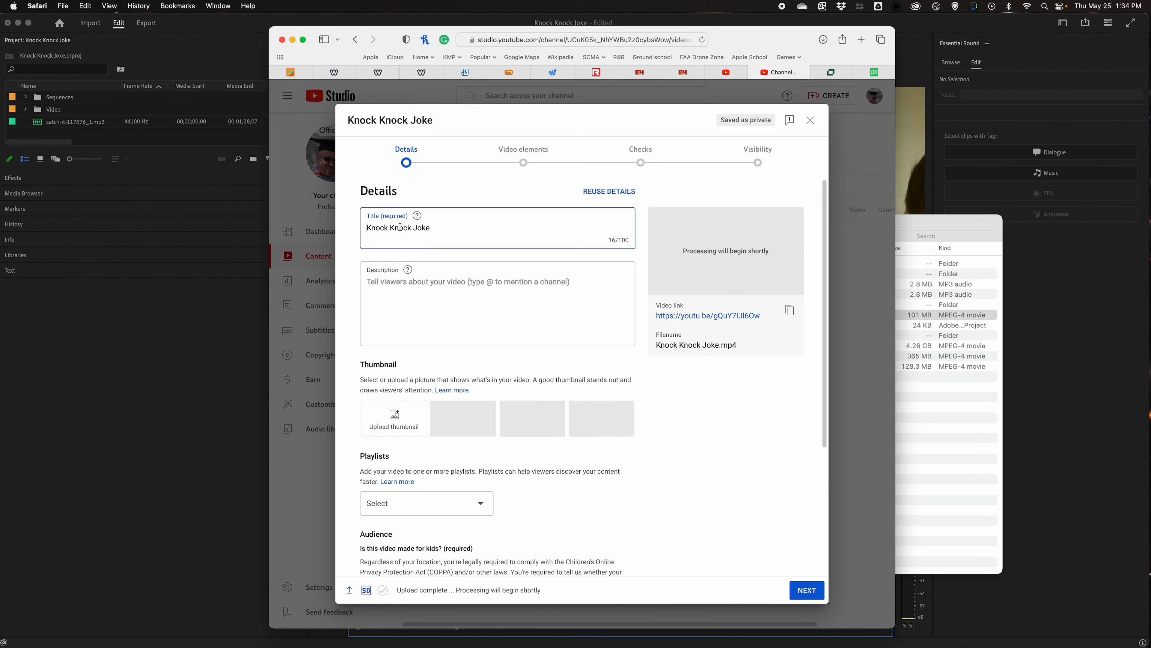
Step: Look over the title and description fields and add the uploaded video to the CM102 playlist
click(432, 289)
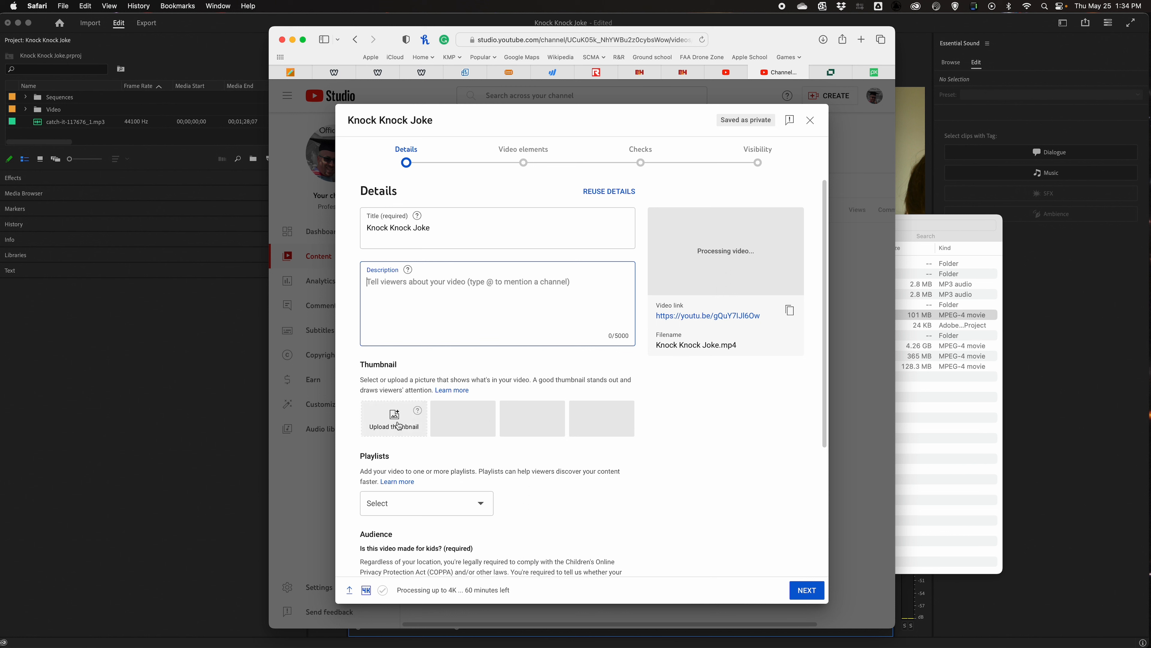
scroll(410, 421, down, 3)
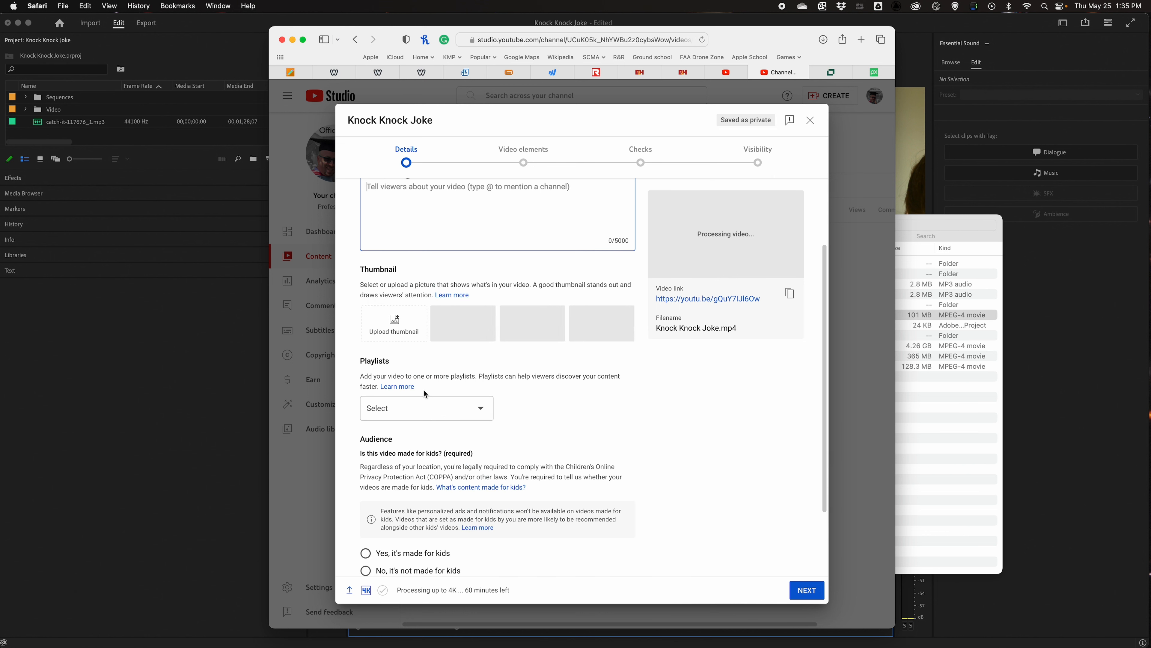
click(422, 408)
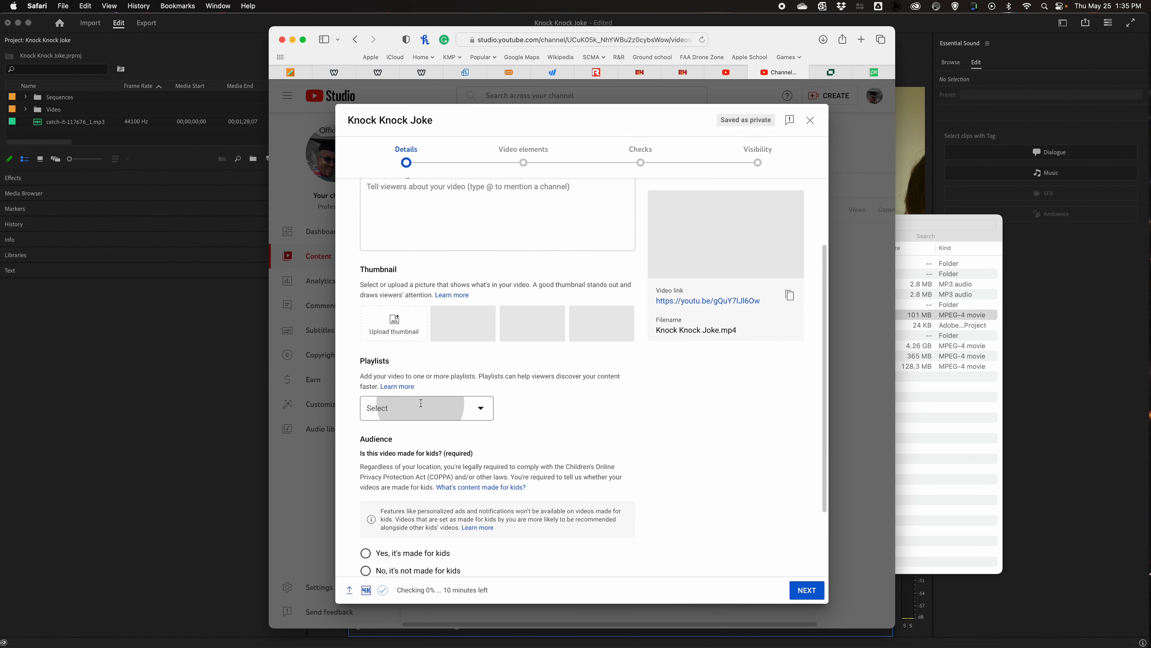
click(377, 432)
click(672, 433)
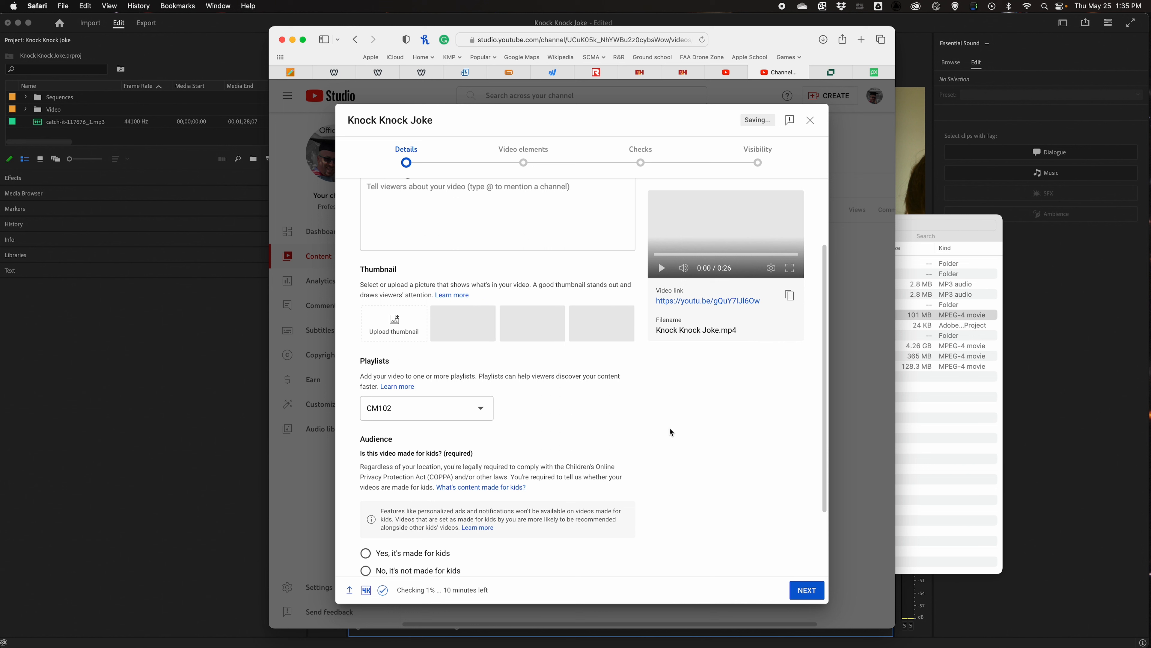
Step: Mark the video as not made for kids and continue to the video elements stage of the upload
scroll(667, 429, down, 3)
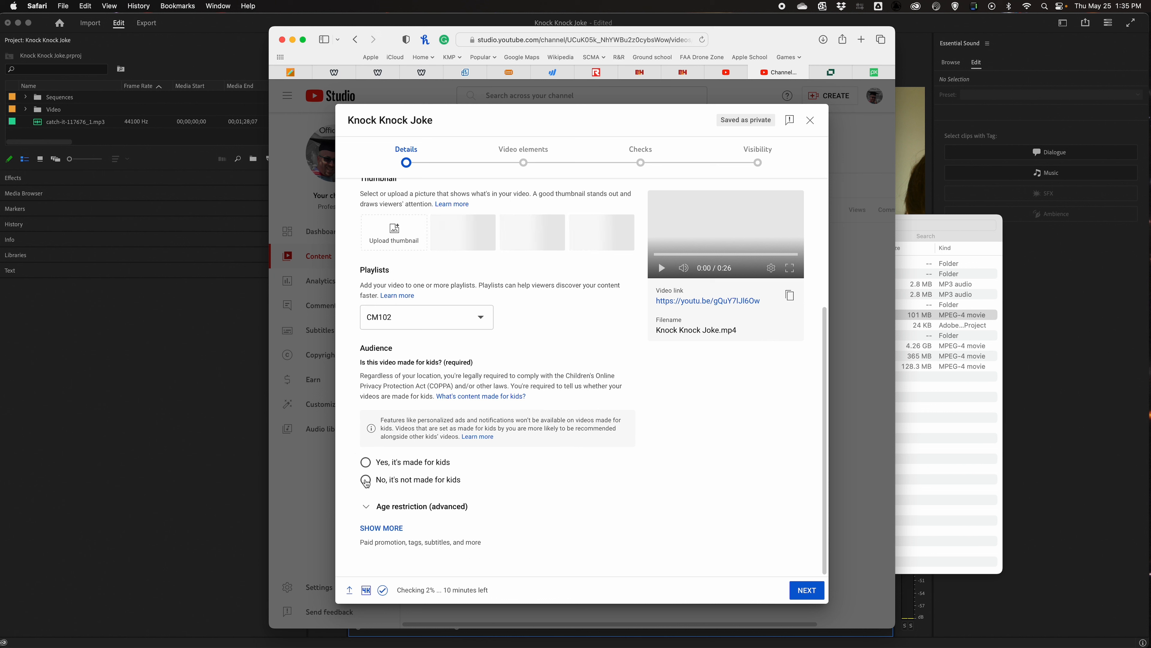
click(365, 482)
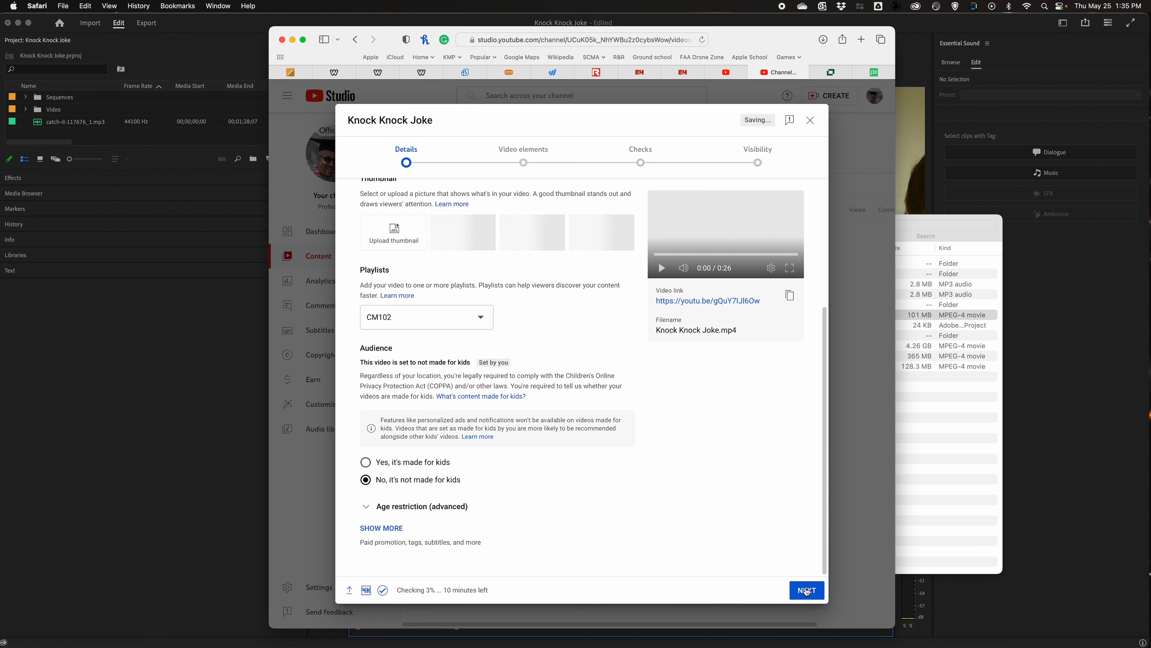
click(806, 591)
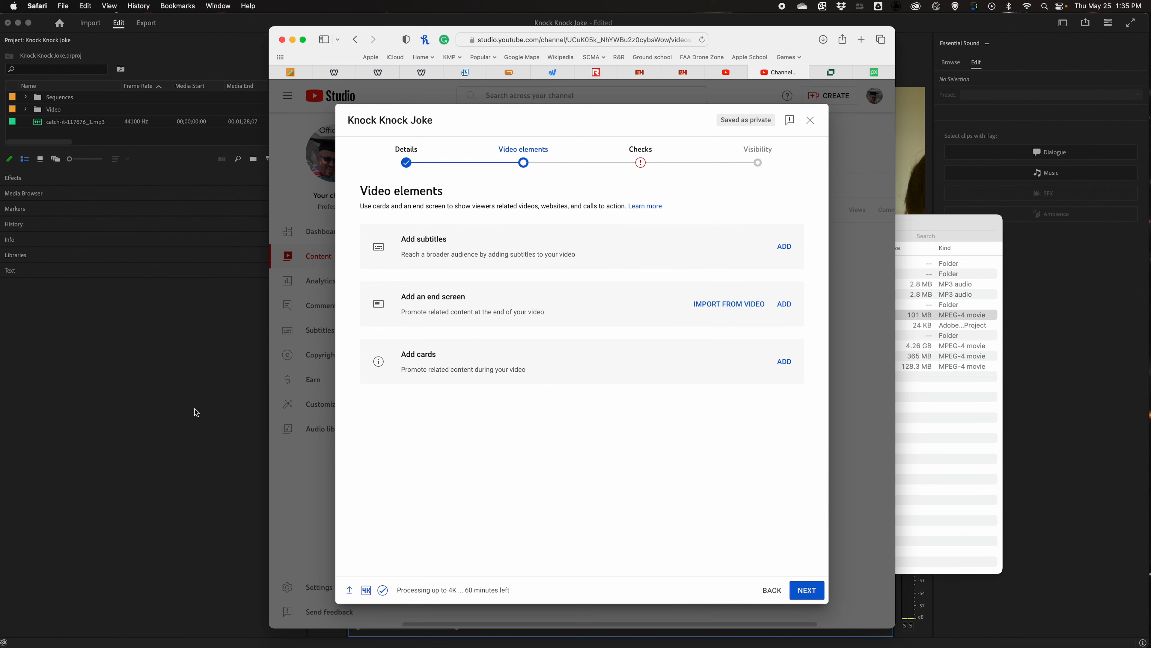
Step: Switch back to Premiere Pro, apply the Editing workspace and make the timeline active
click(193, 412)
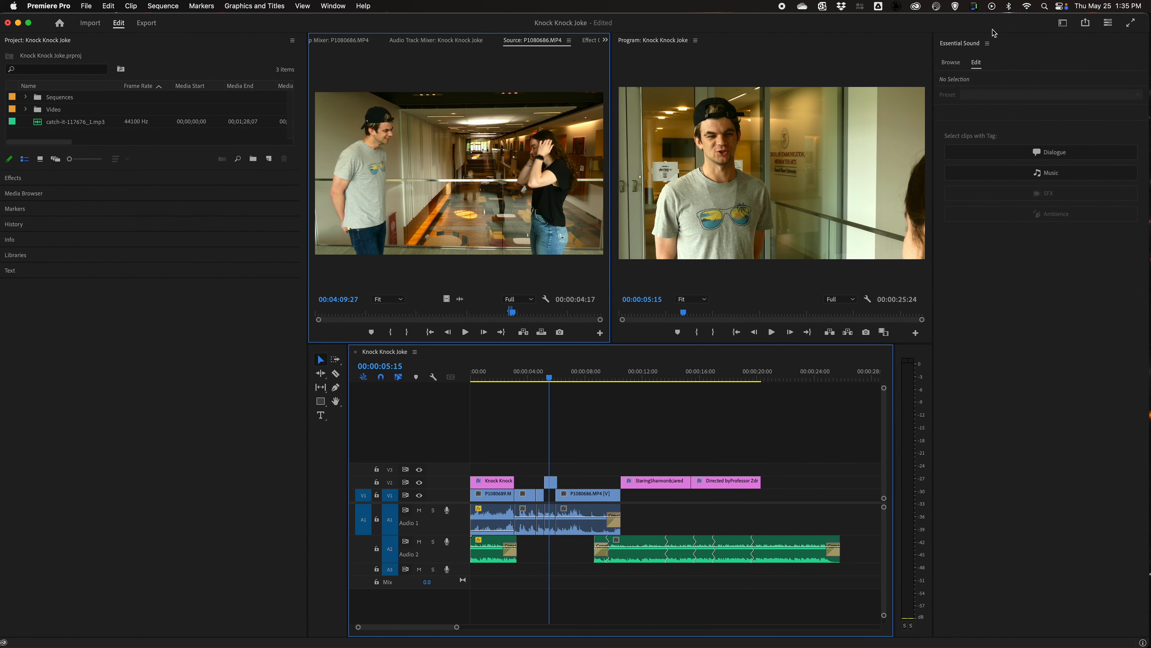
click(1063, 23)
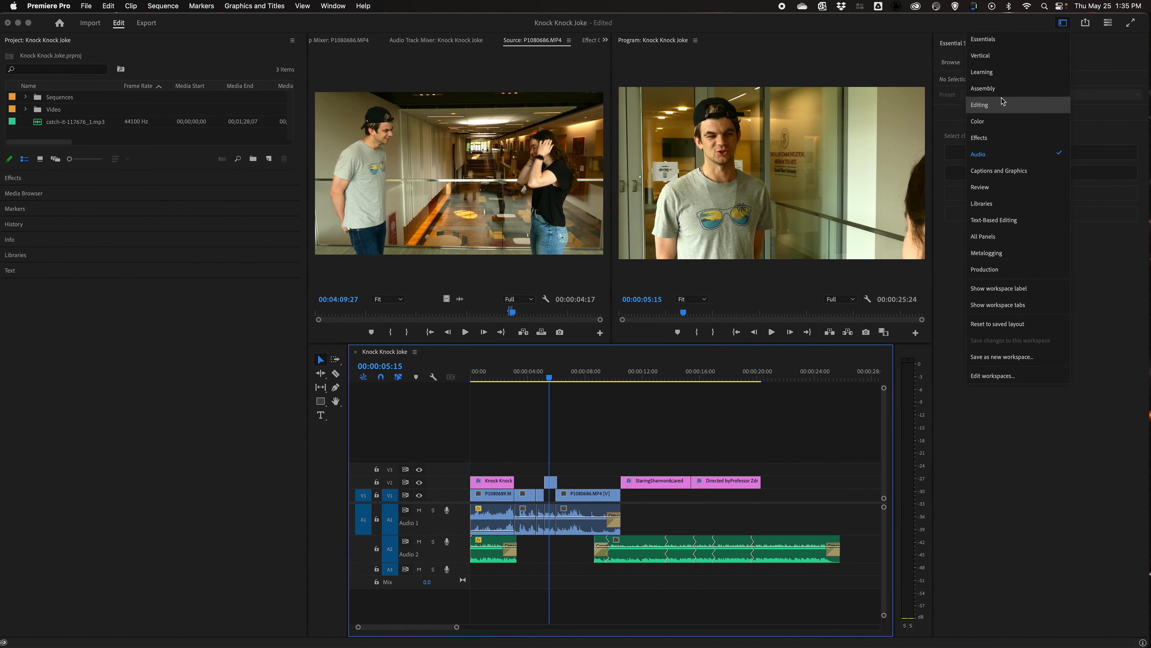
click(1000, 109)
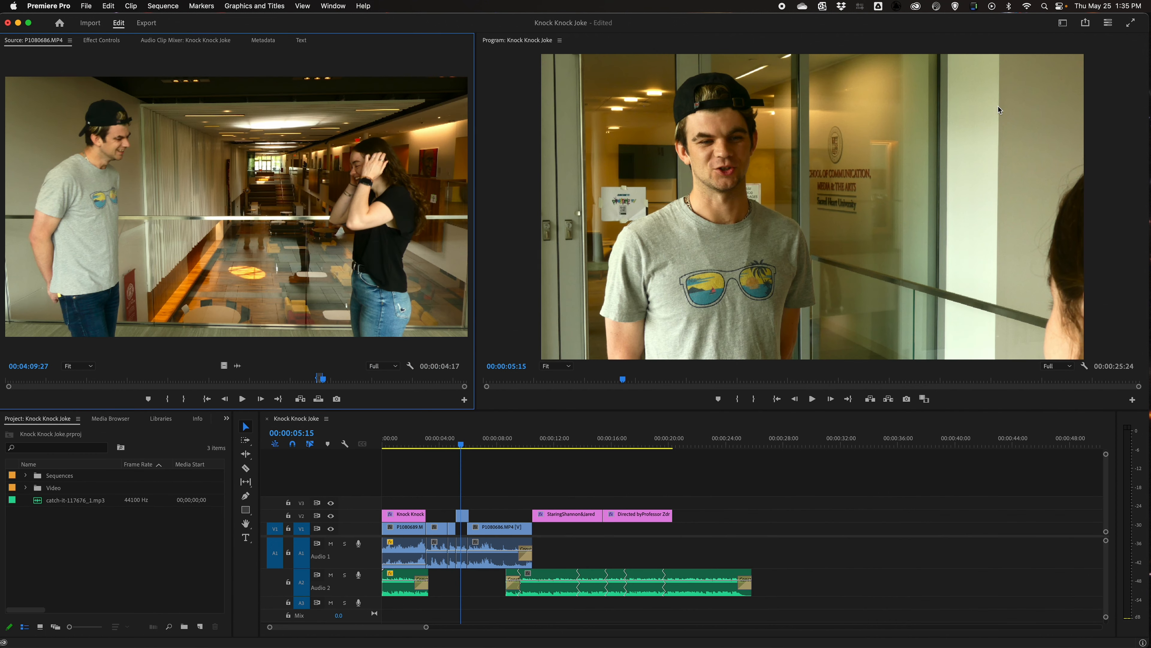
click(509, 470)
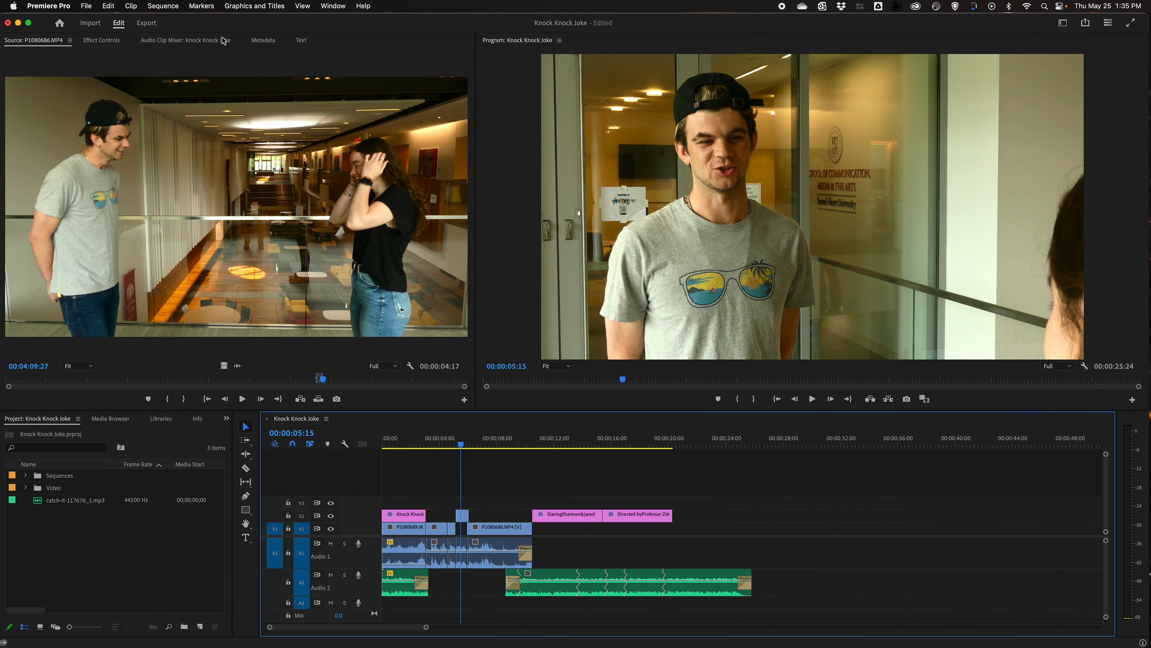
Step: Create captions from the Knock Knock Joke sequence's transcript using the Subtitle default preset
click(301, 41)
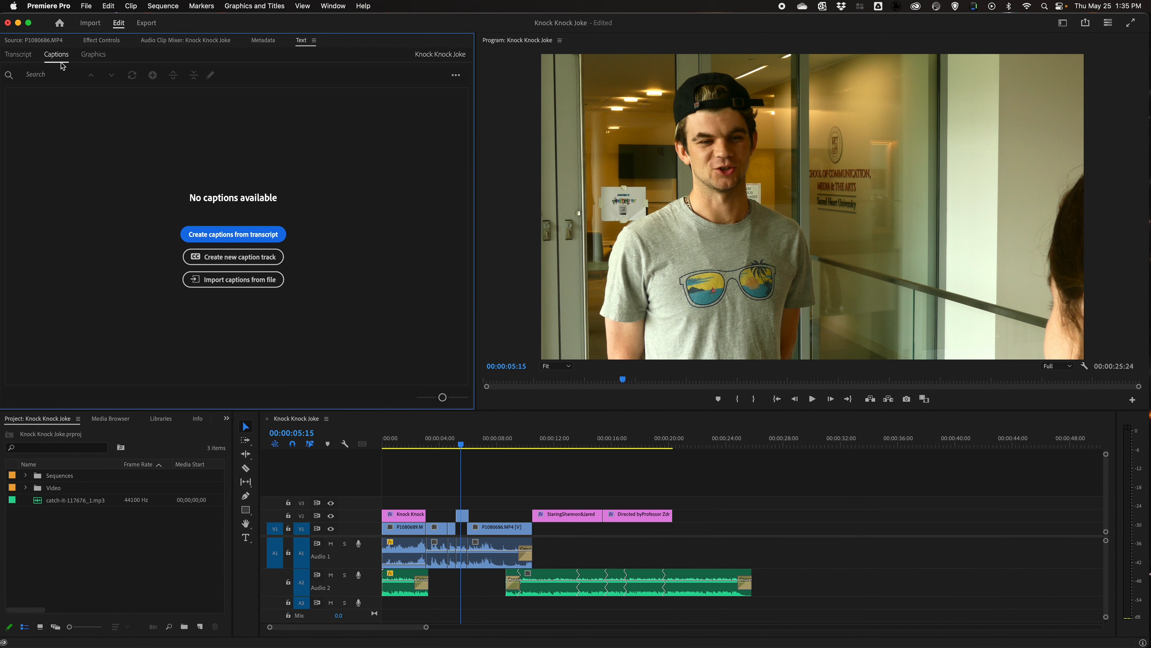
click(18, 54)
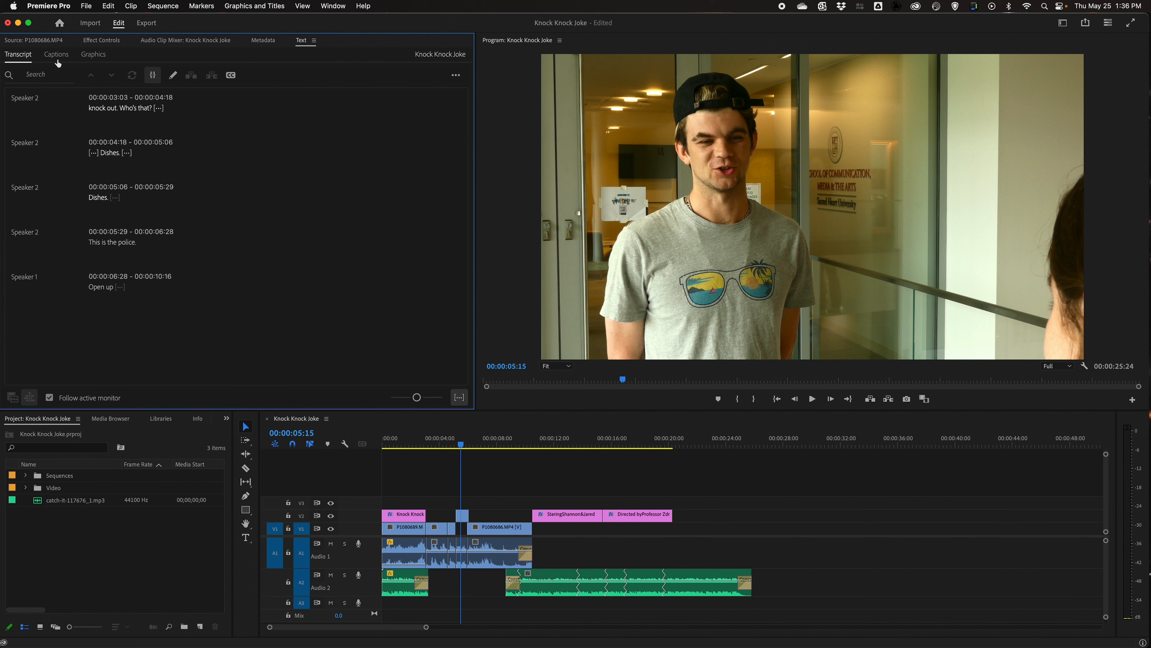
click(232, 76)
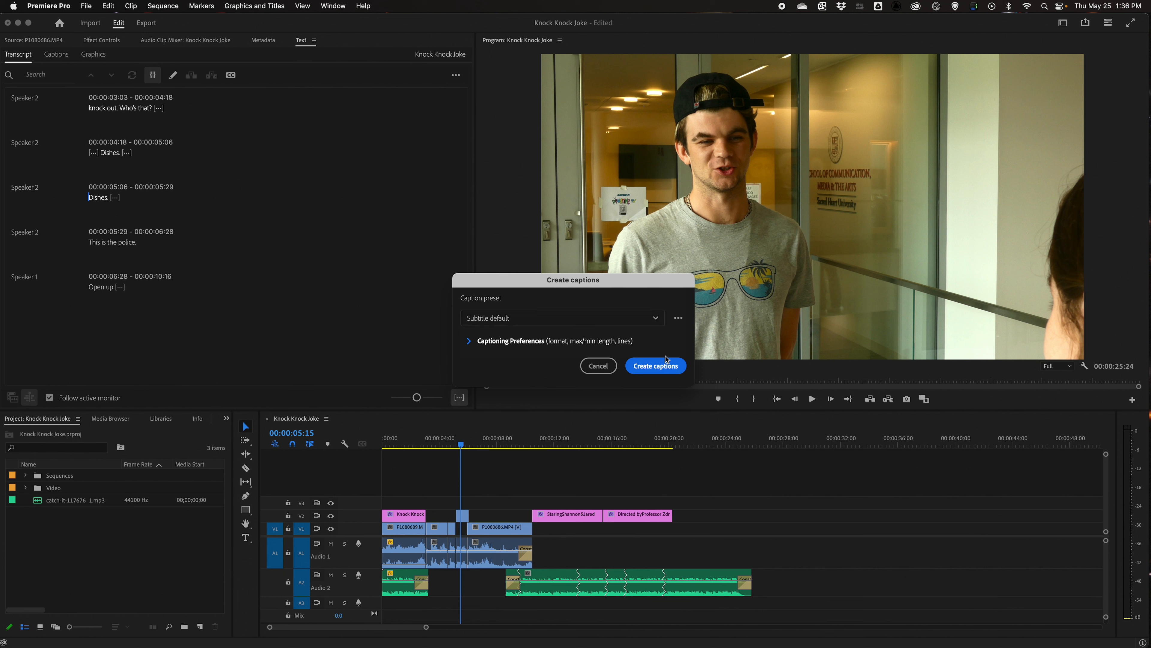
click(661, 367)
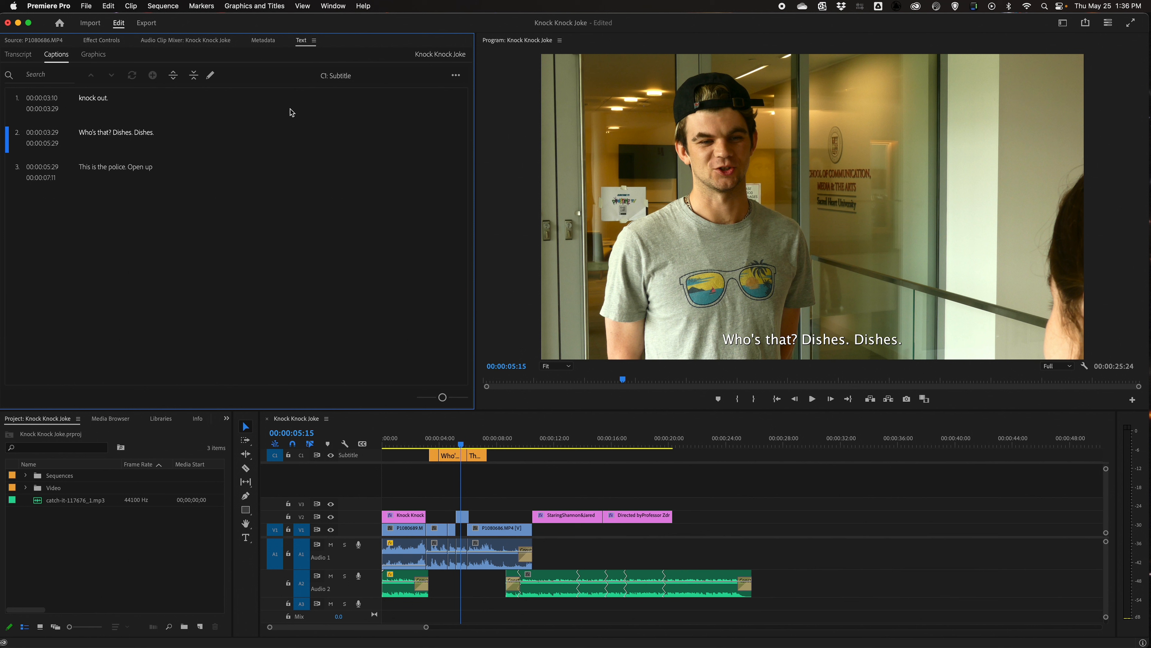
Step: Export the captions as an SRT file named Knock Knock Joke.srt into the project's Exports folder
click(456, 78)
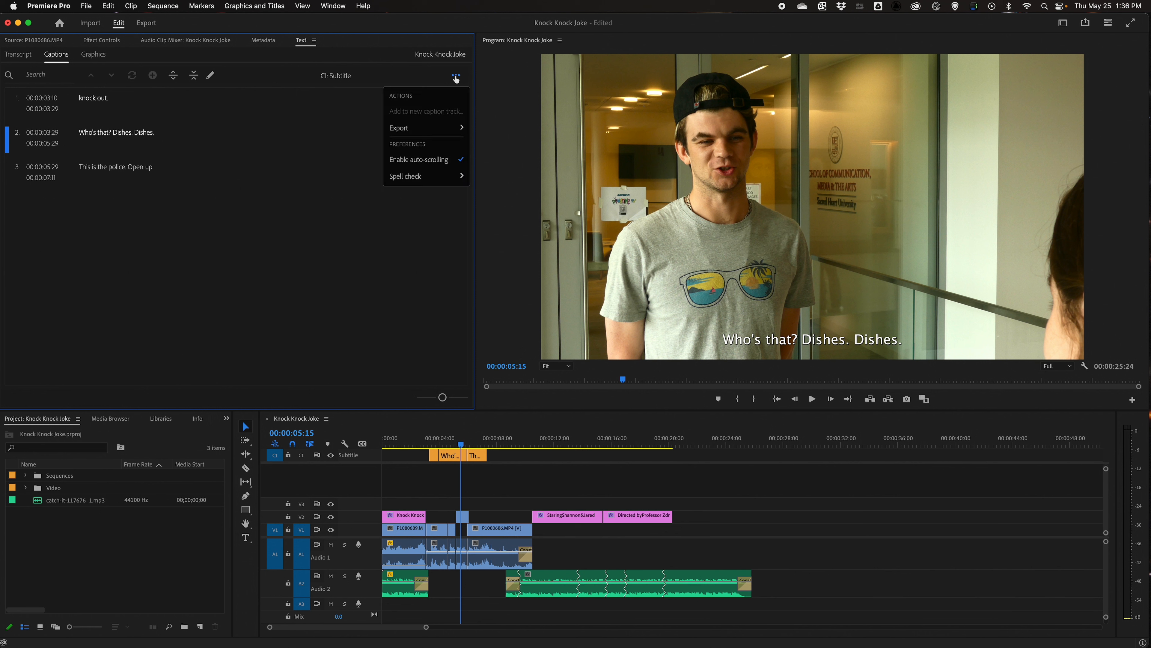
mouse_move(439, 131)
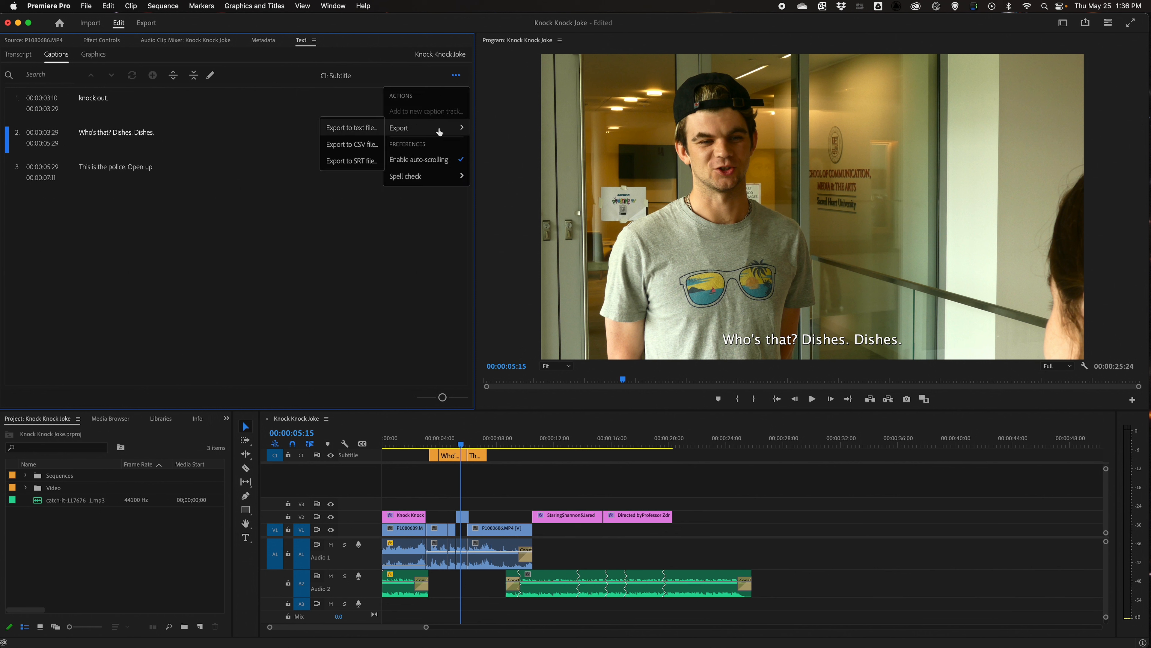
click(351, 164)
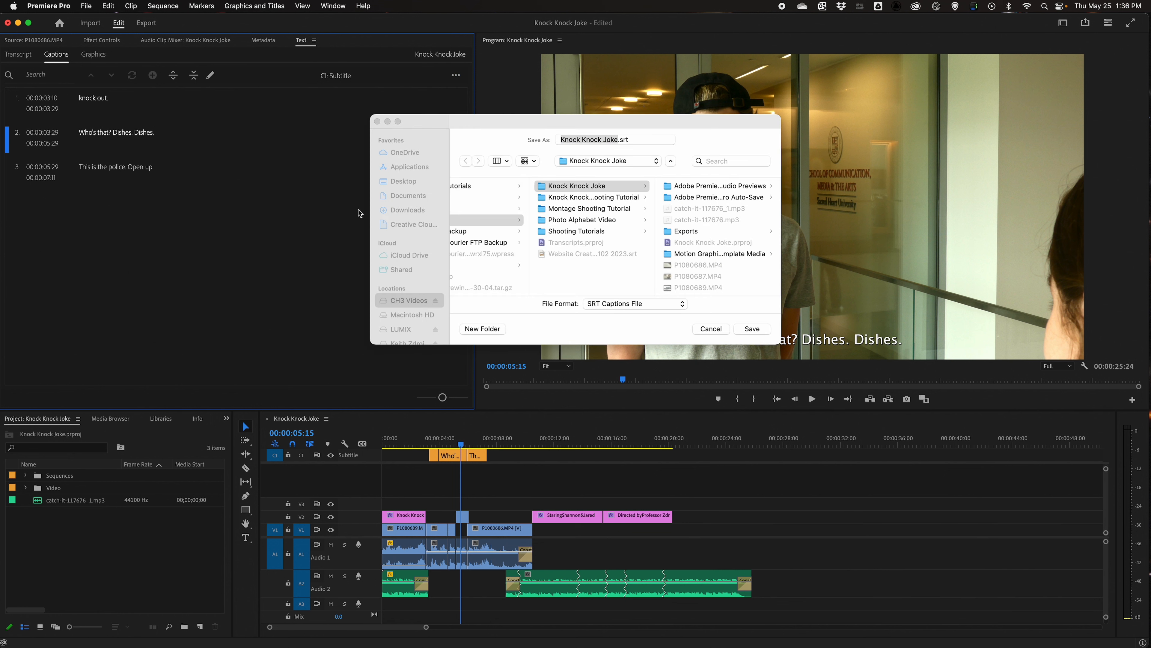
click(681, 231)
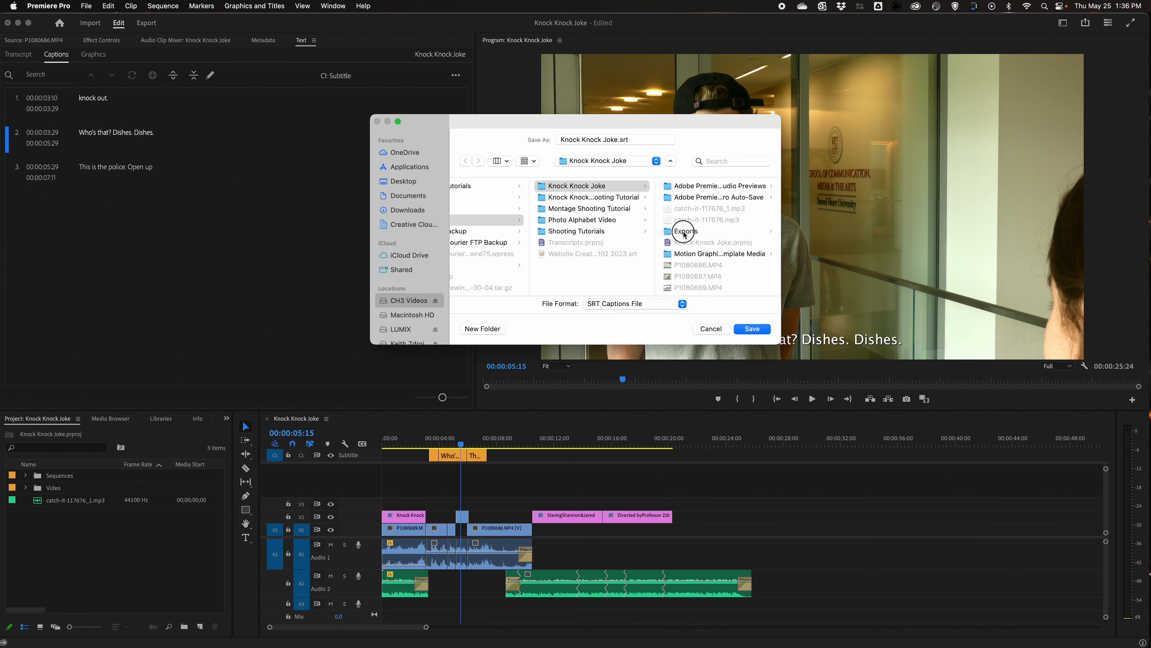
click(753, 329)
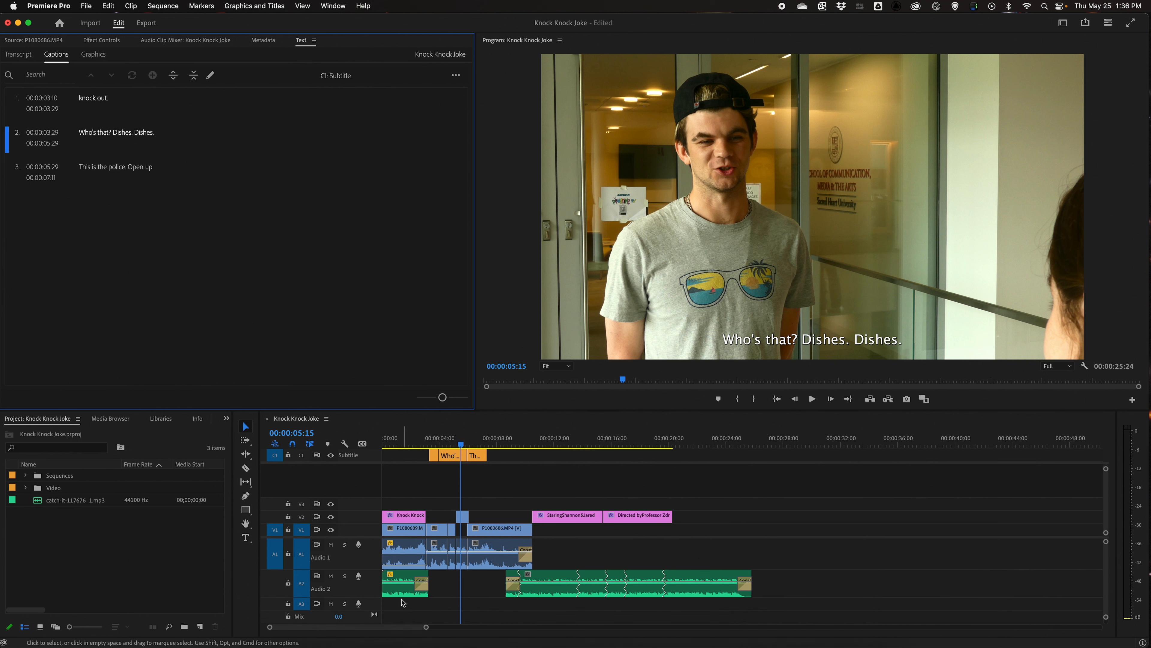
mouse_move(459, 444)
mouse_down()
mouse_move(438, 442)
mouse_move(463, 444)
mouse_up()
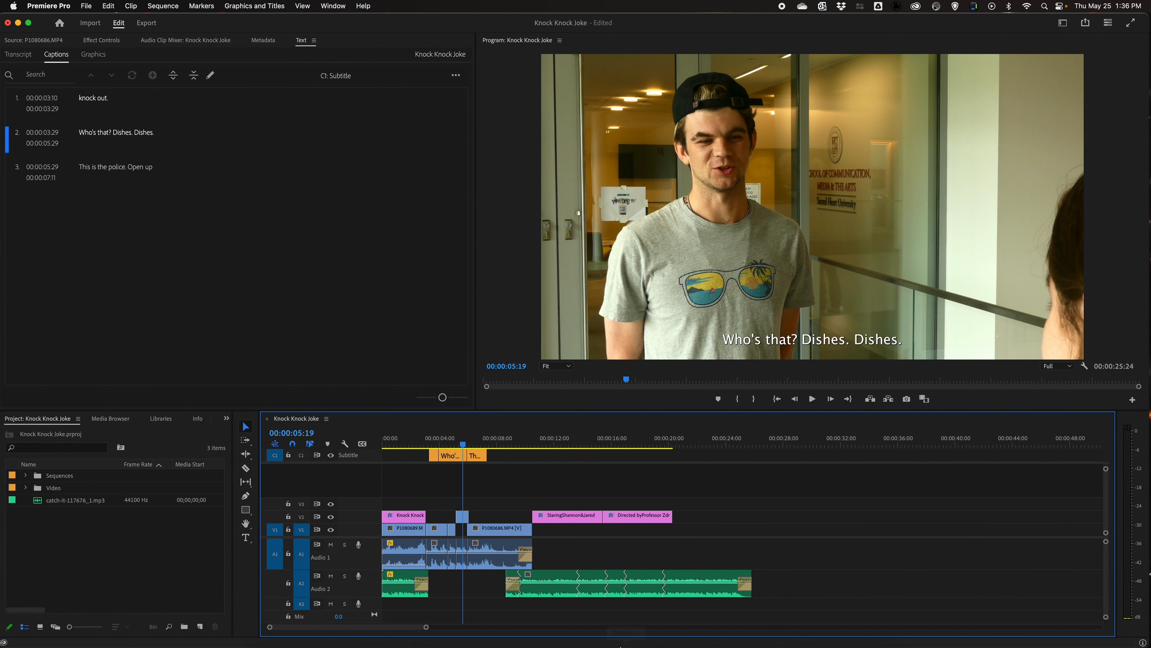
Step: Switch to YouTube Studio in Safari and add English subtitles with timing from Knock Knock Joke.srt in the Exports folder
click(367, 635)
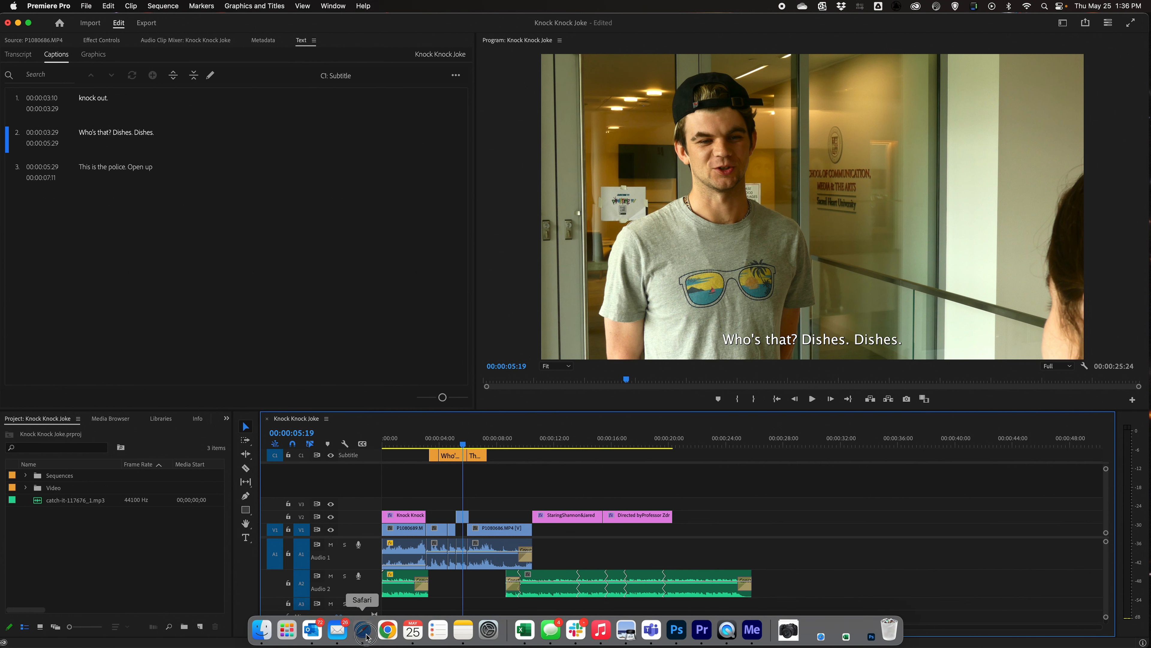
click(786, 248)
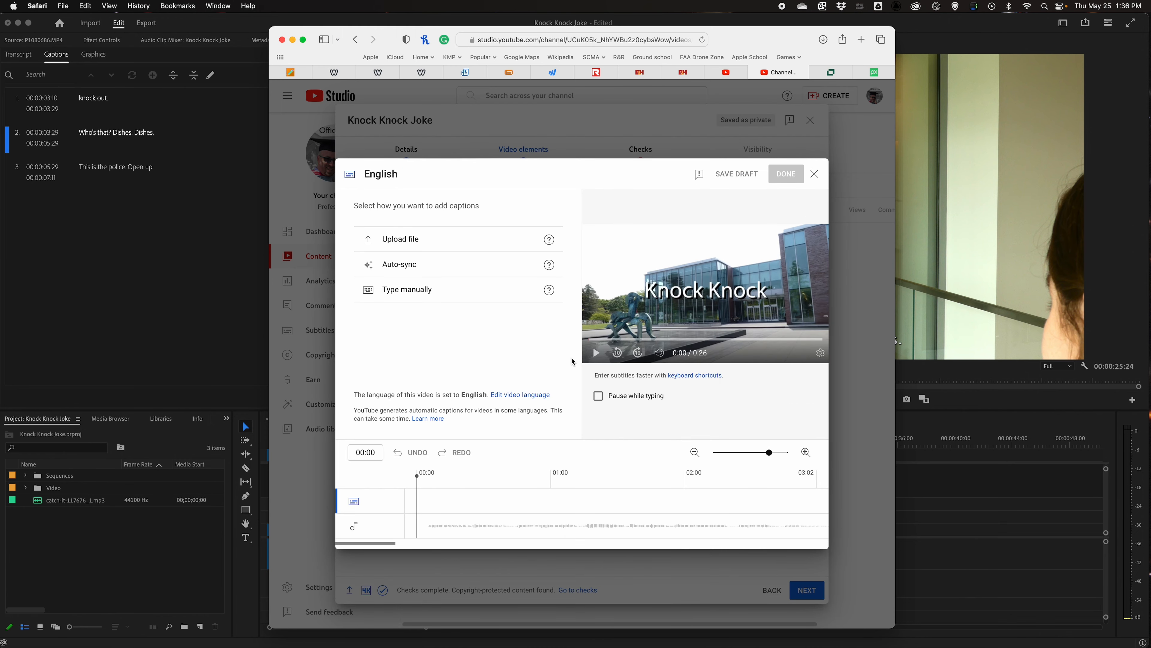
click(424, 249)
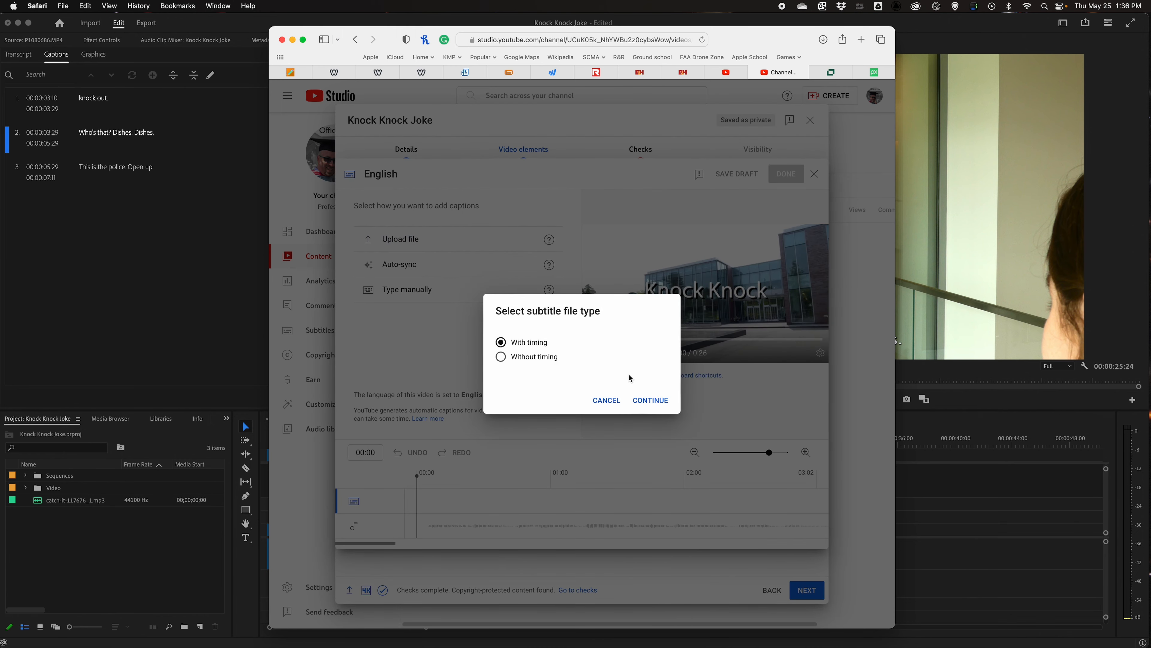
click(660, 400)
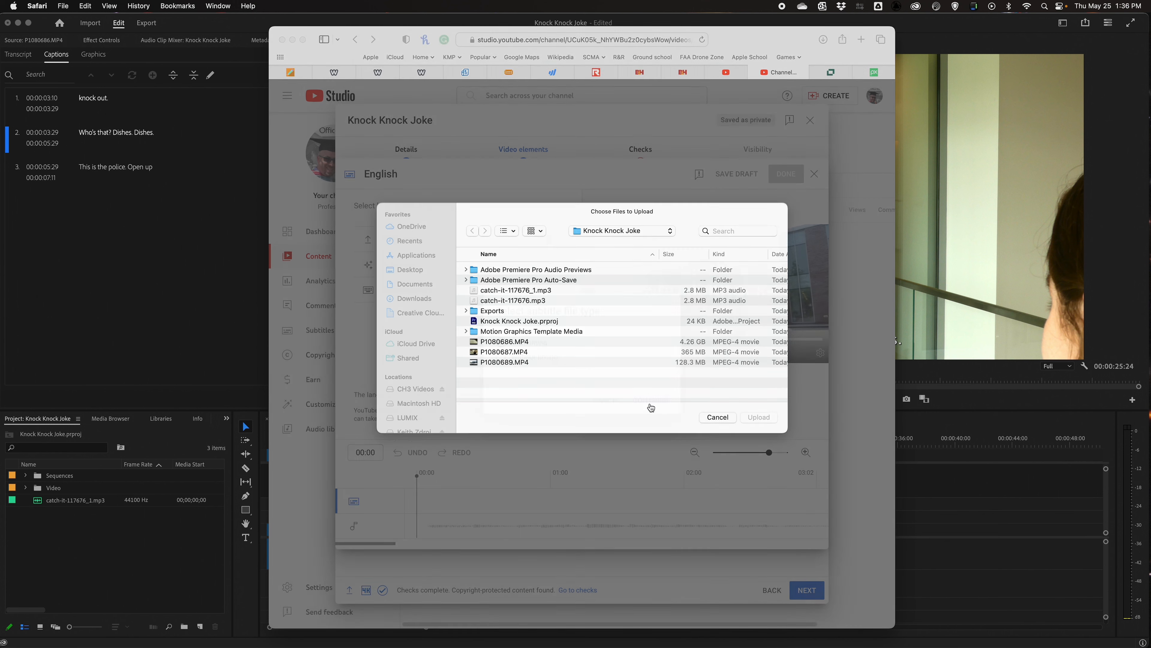
double_click(472, 320)
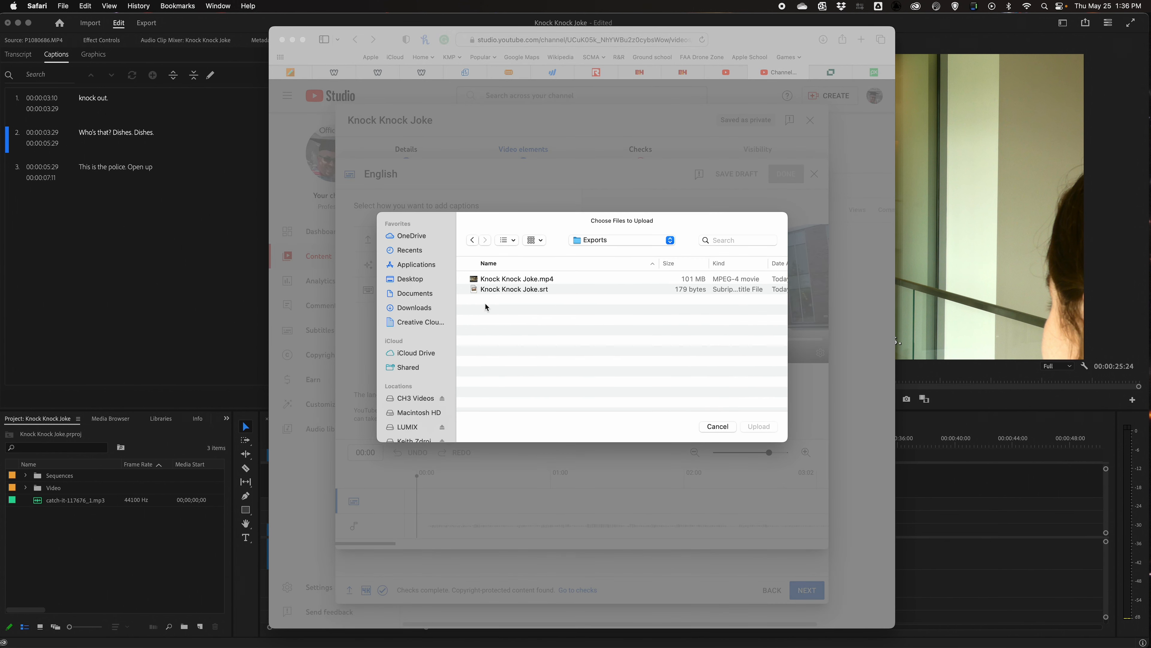
click(489, 290)
click(763, 426)
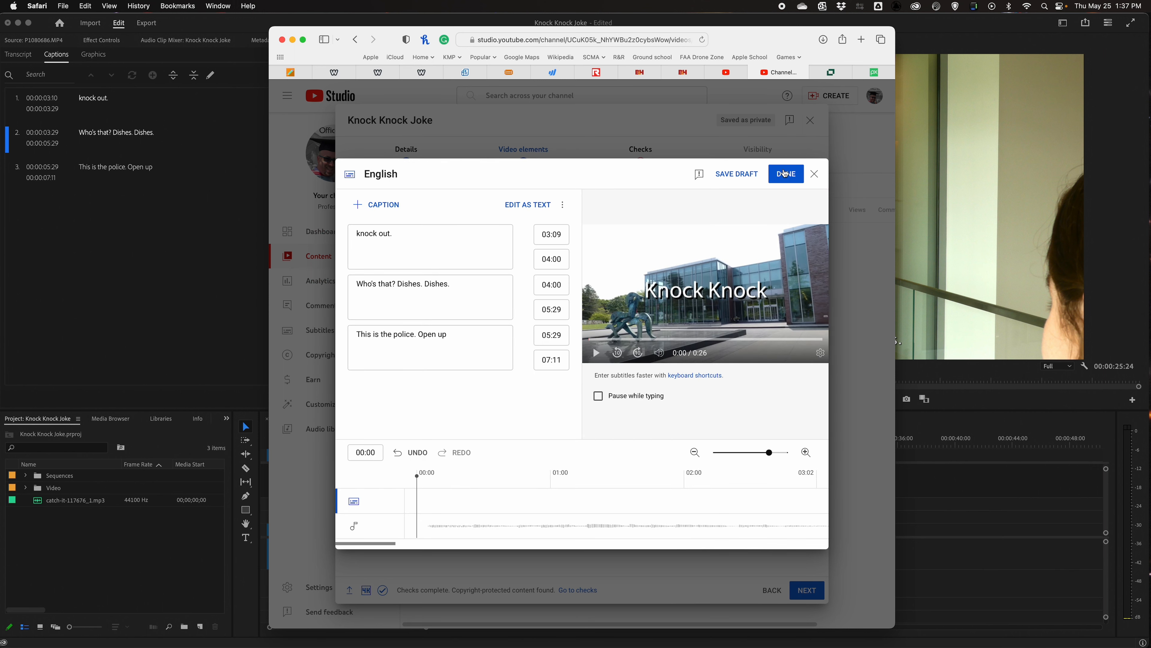
click(785, 174)
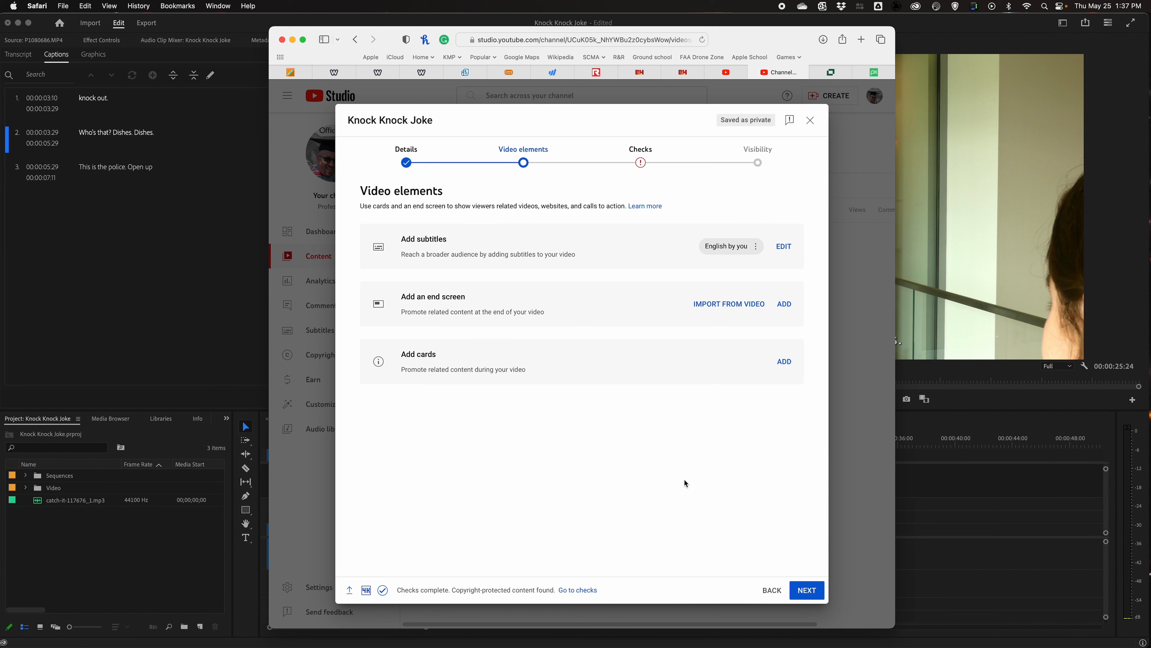
Step: Continue to the checks stage of the upload and read through the copyright result
click(807, 591)
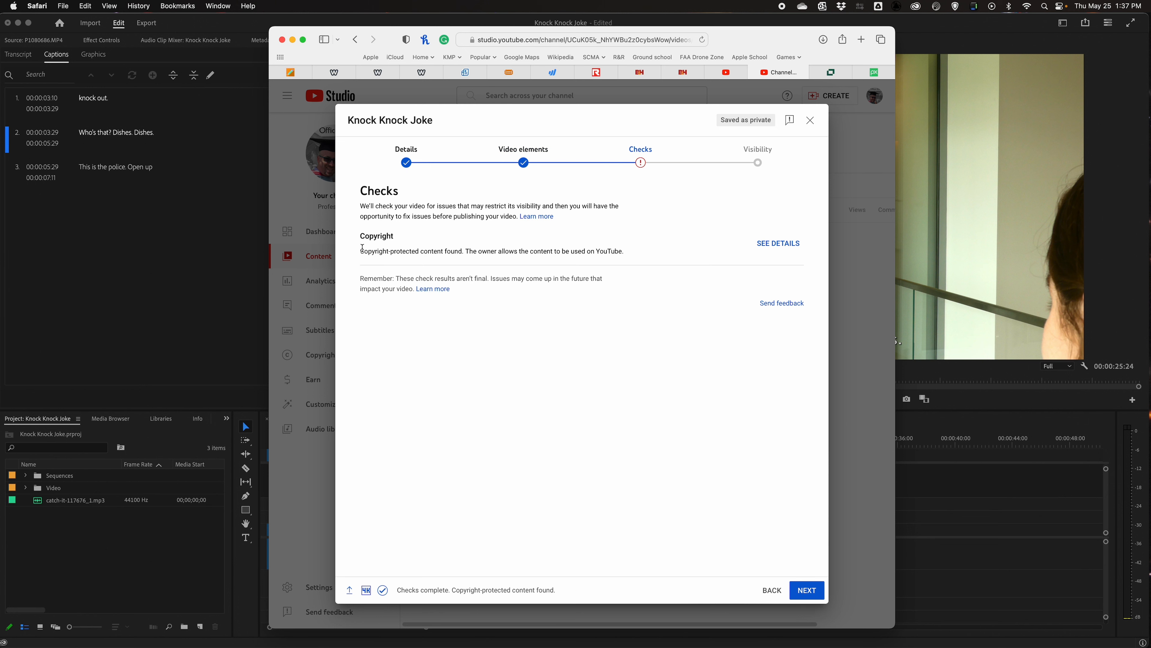
drag(362, 249, 463, 254)
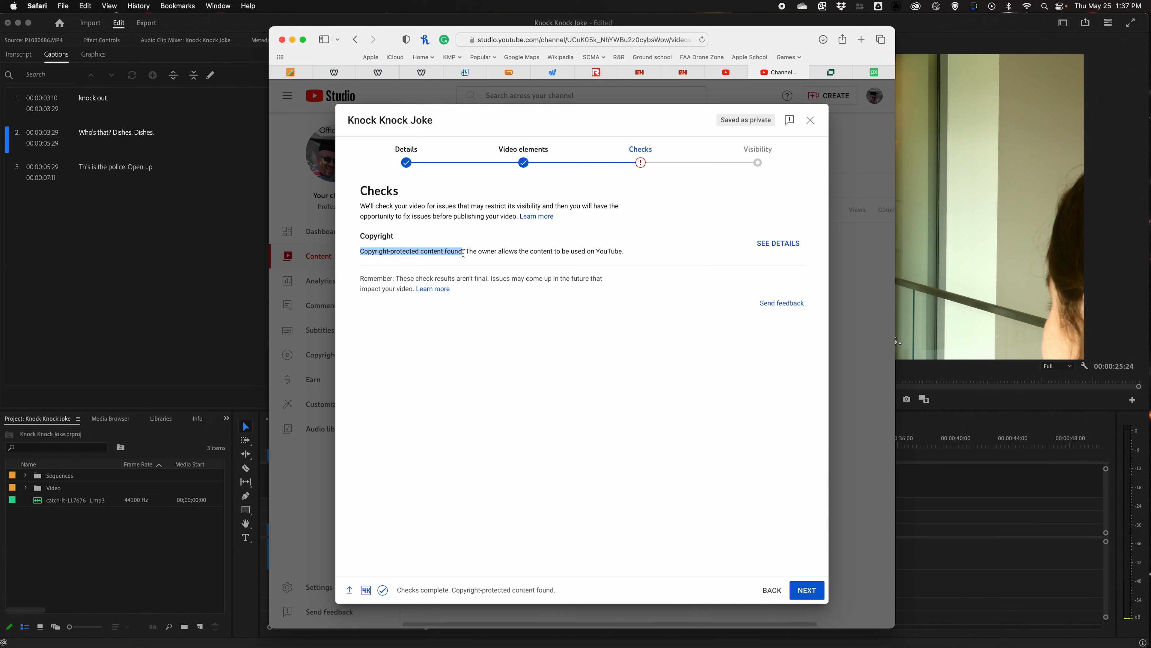
drag(464, 253, 626, 255)
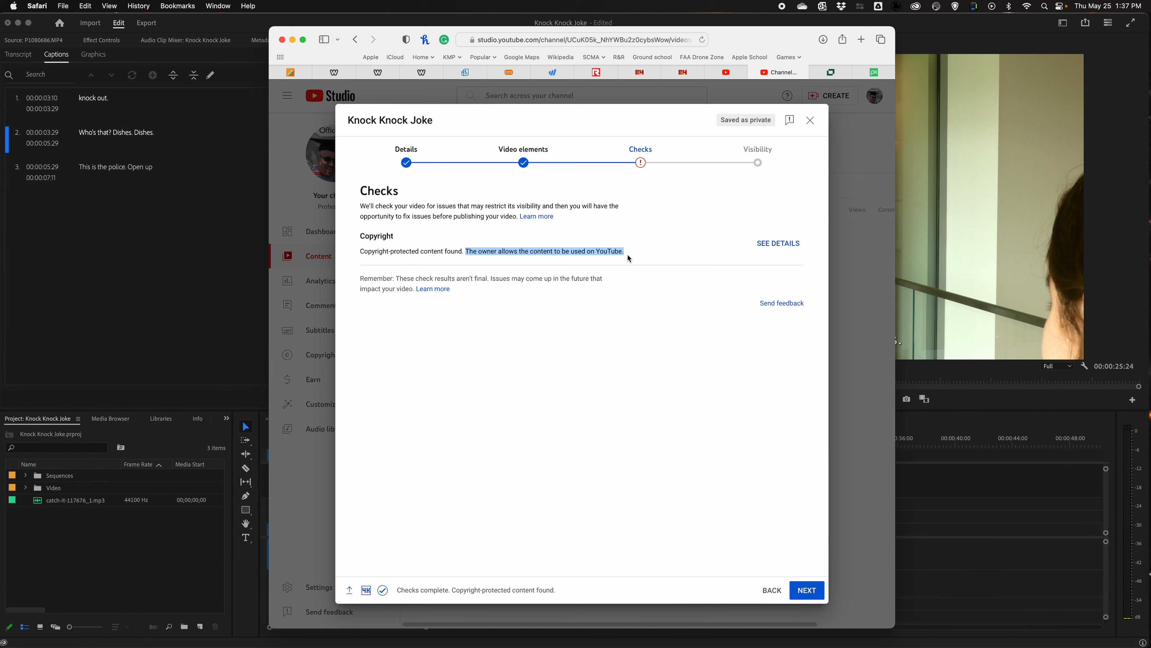
click(629, 419)
Step: Publish the Knock Knock Joke video with public visibility and copy its video link
click(805, 594)
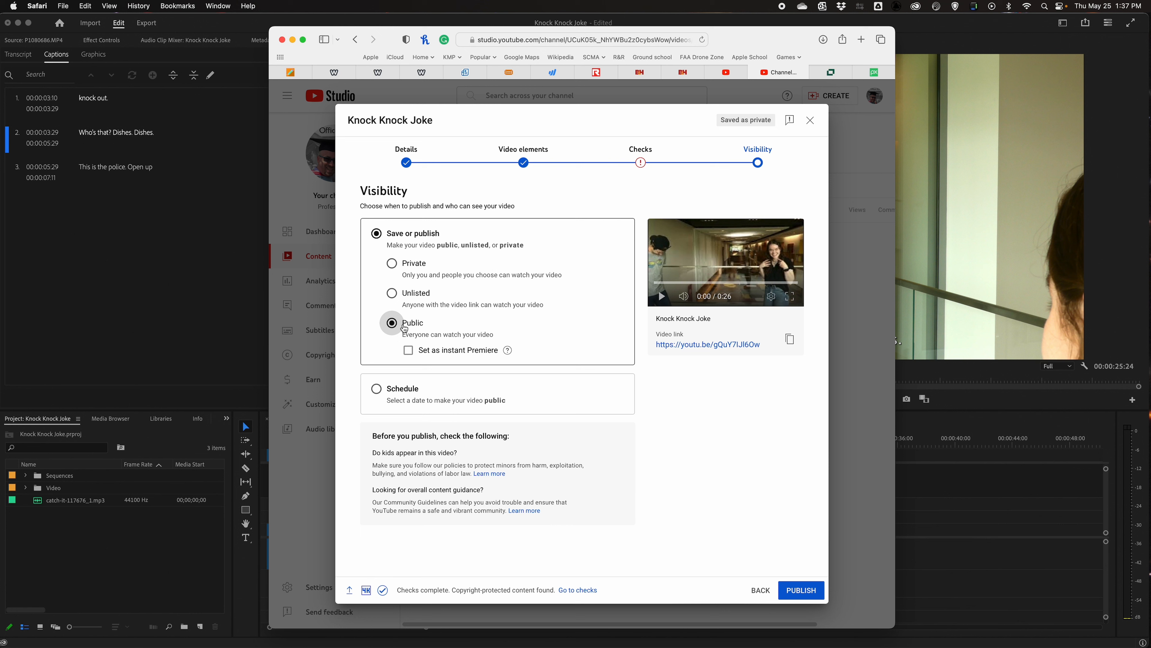
click(803, 595)
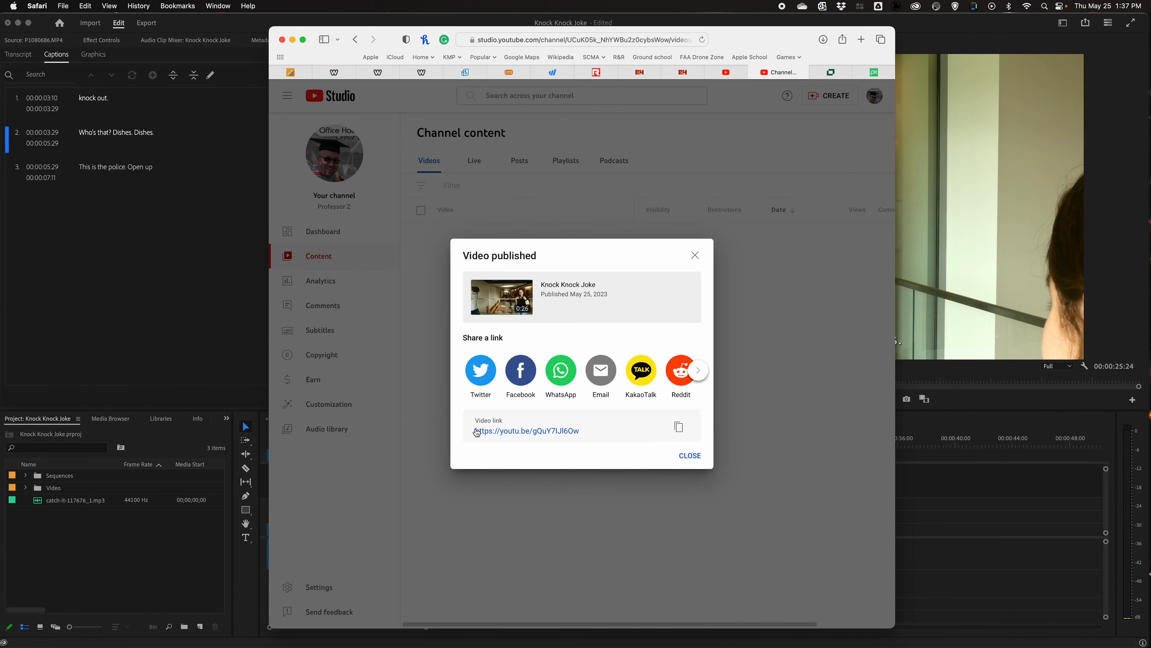
click(678, 428)
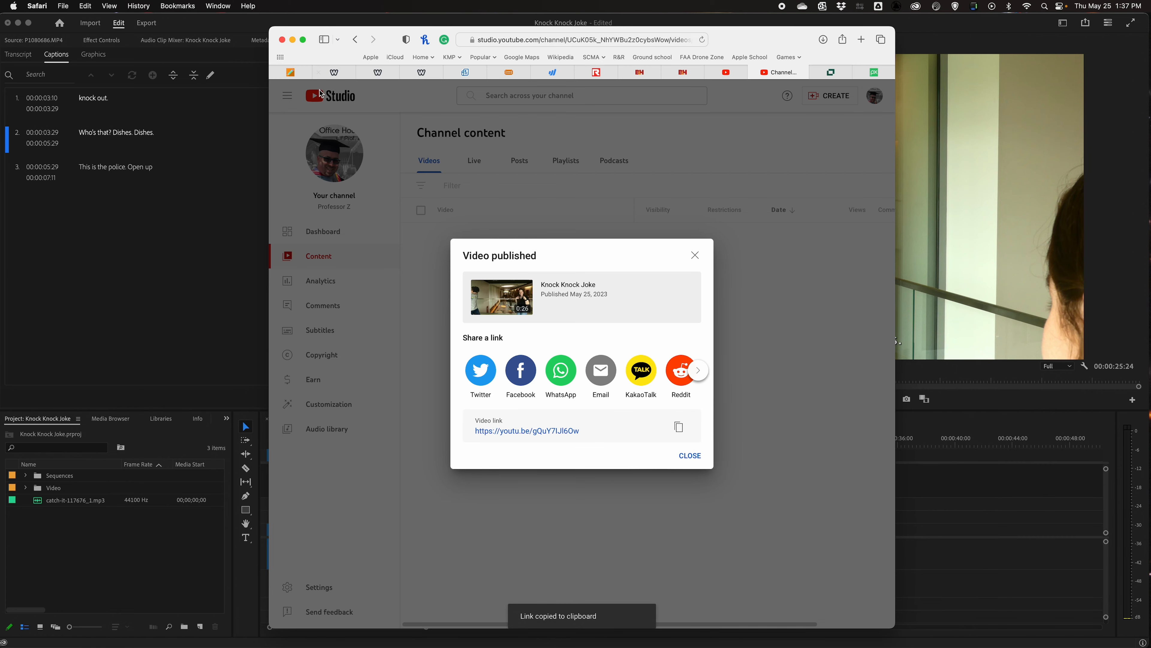
Step: Switch to the Weebly editor and add the title "Knock Knock Joke" to the Videos page
click(336, 73)
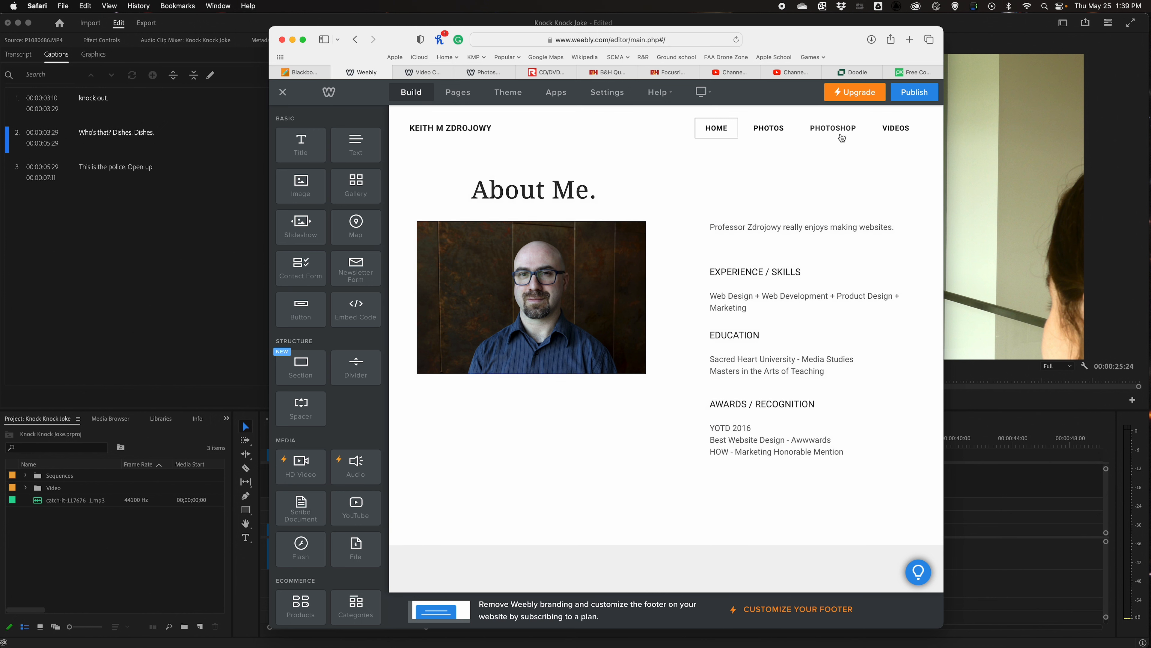
click(896, 132)
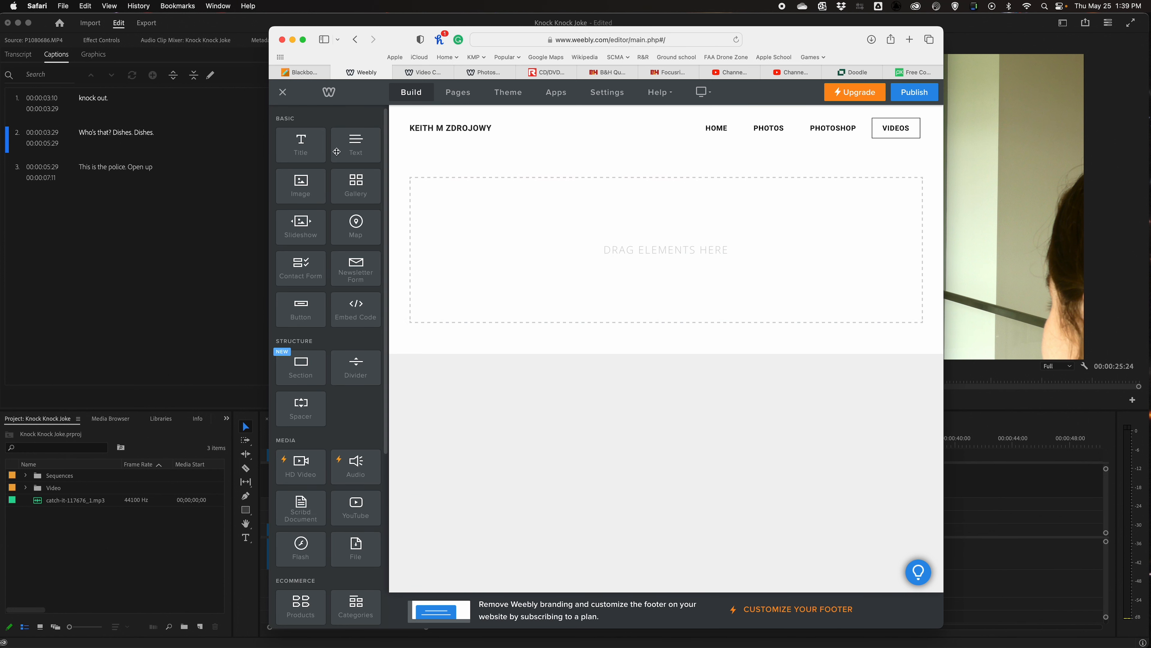
drag(299, 148, 526, 193)
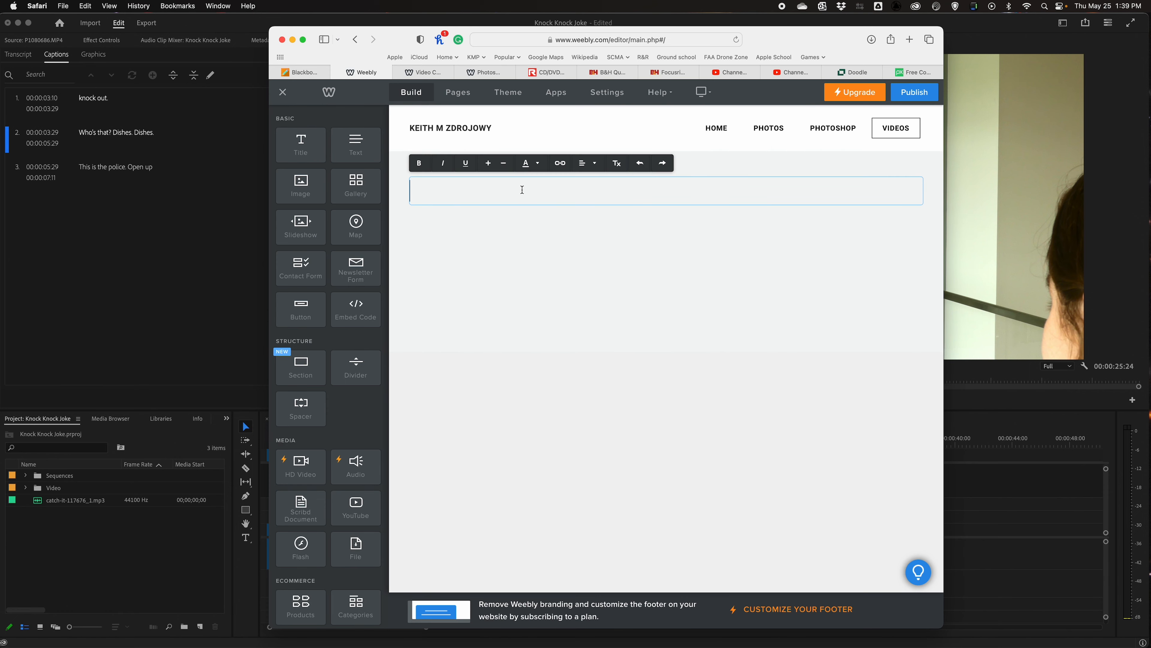
text(Knock Knoc)
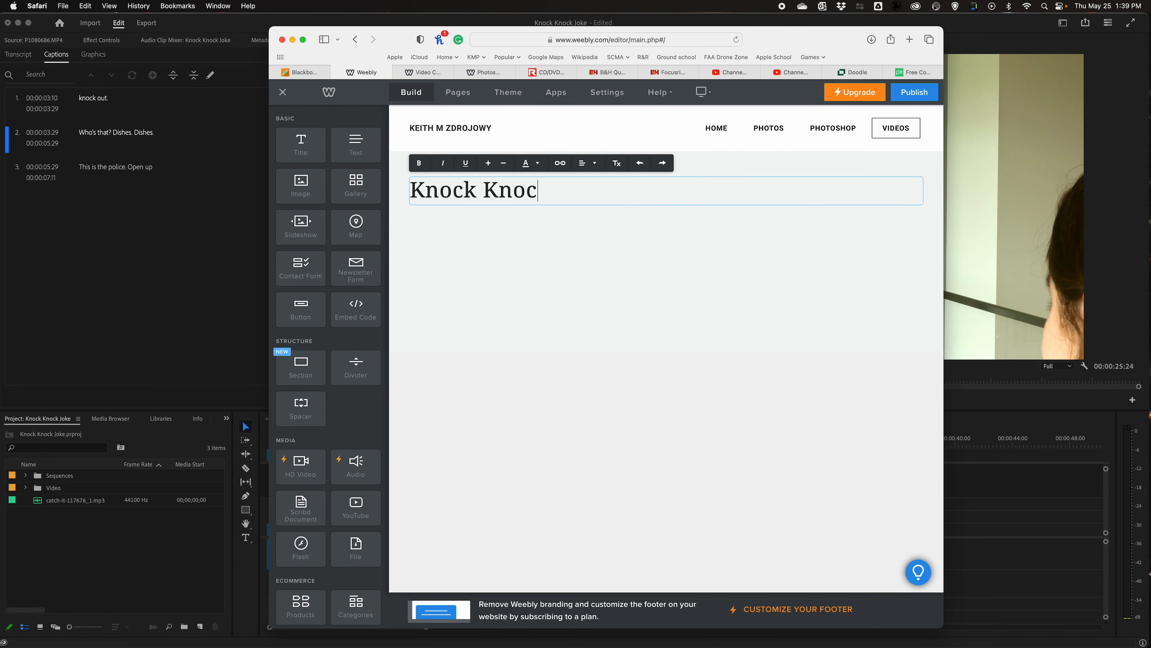
text(k Joke)
click(516, 240)
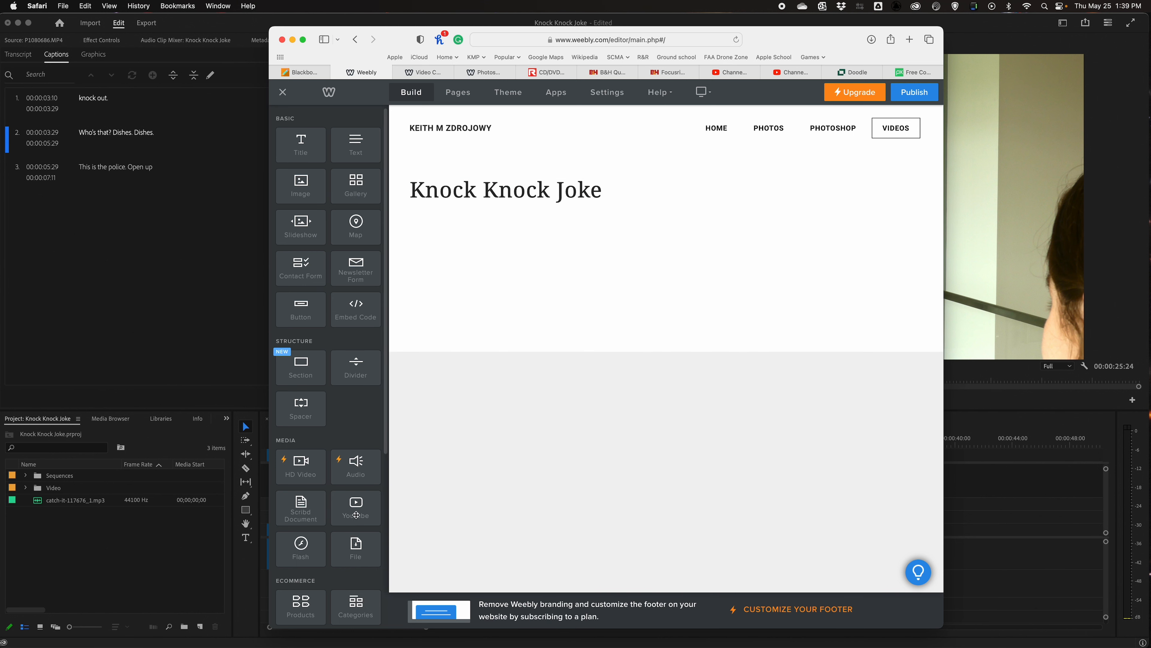
Step: Add a YouTube element below the Knock Knock Joke title and paste the copied video link as its URL
drag(367, 513, 575, 268)
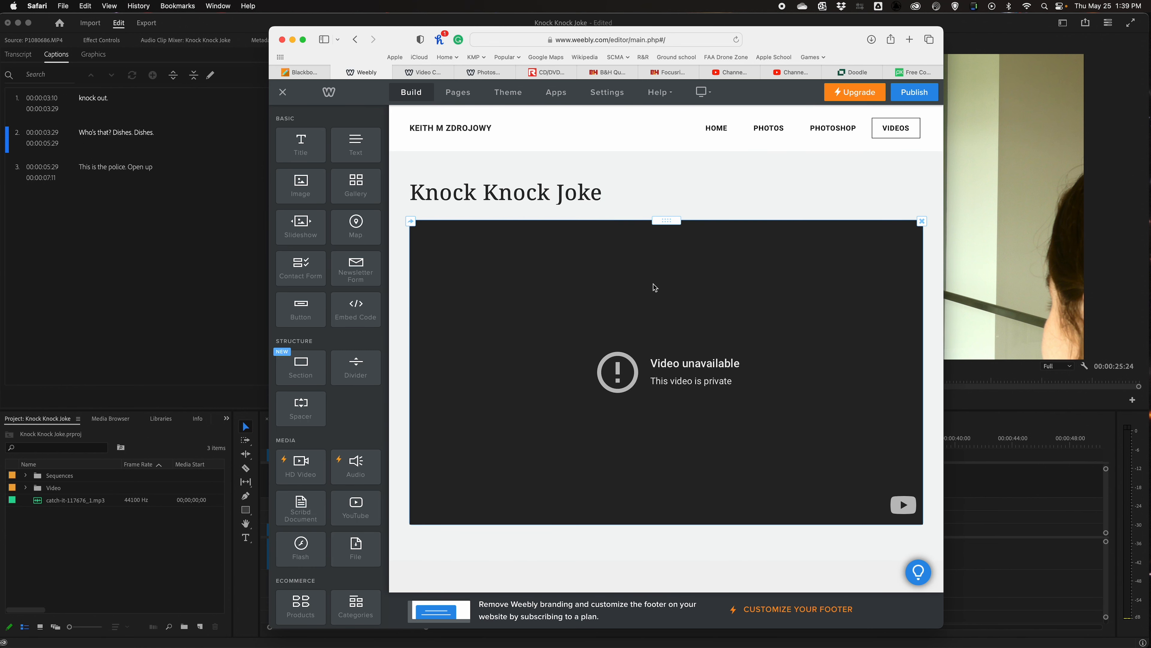
click(655, 286)
click(630, 159)
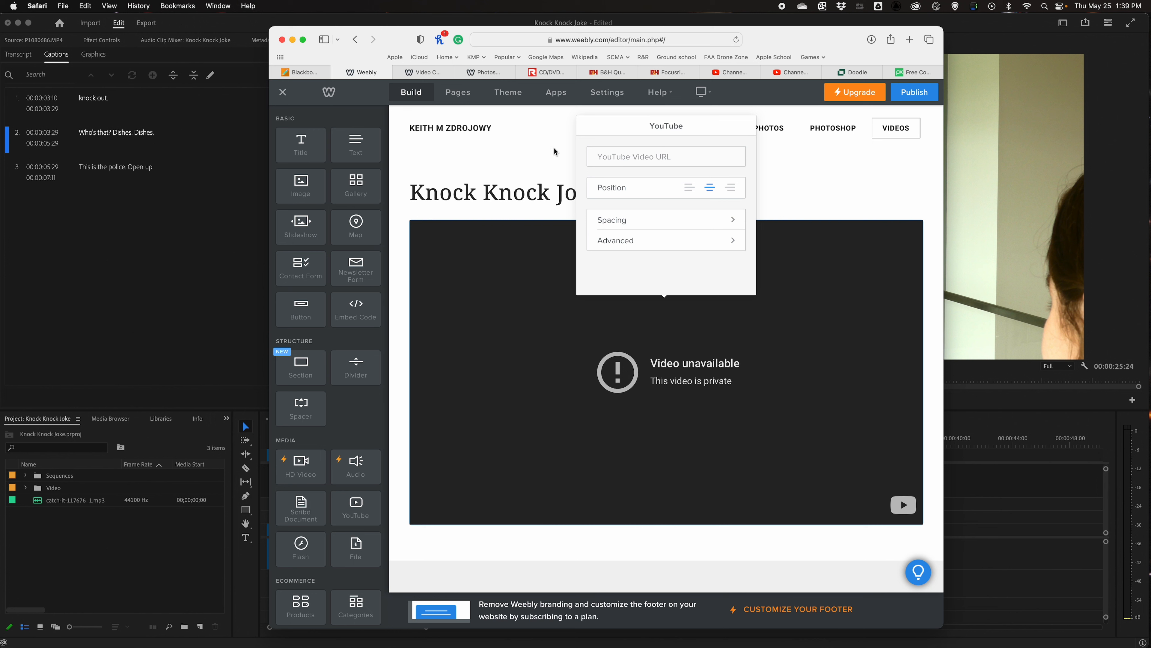
key(super+v)
click(513, 162)
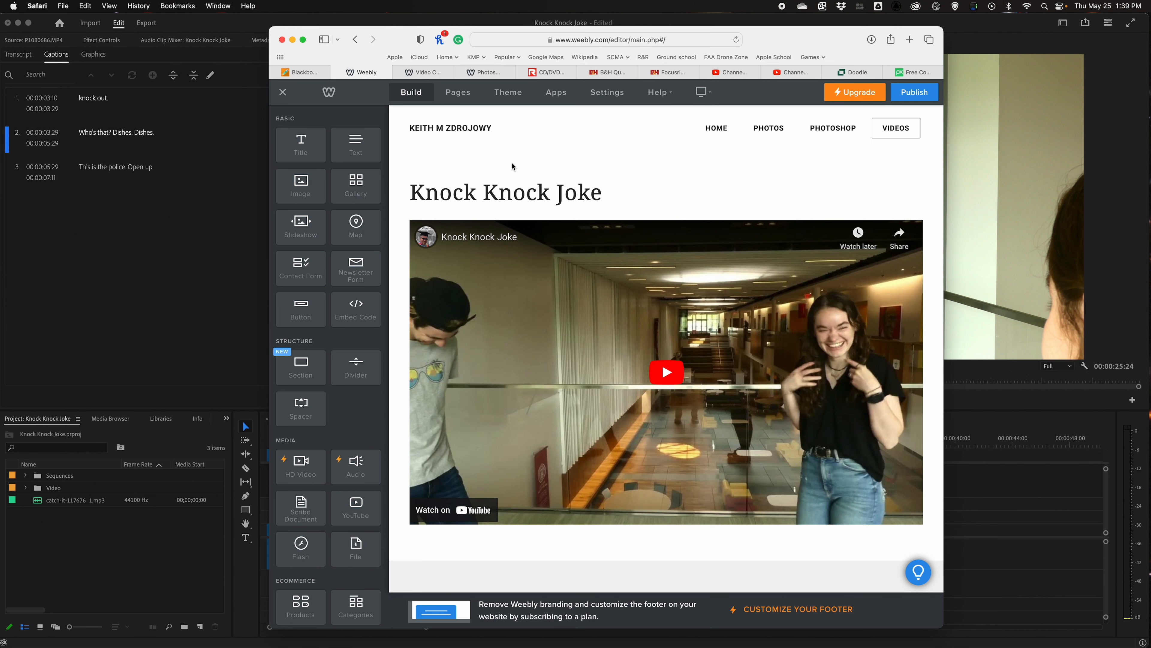
Step: Publish the website and open the Videos page on the live site
click(920, 97)
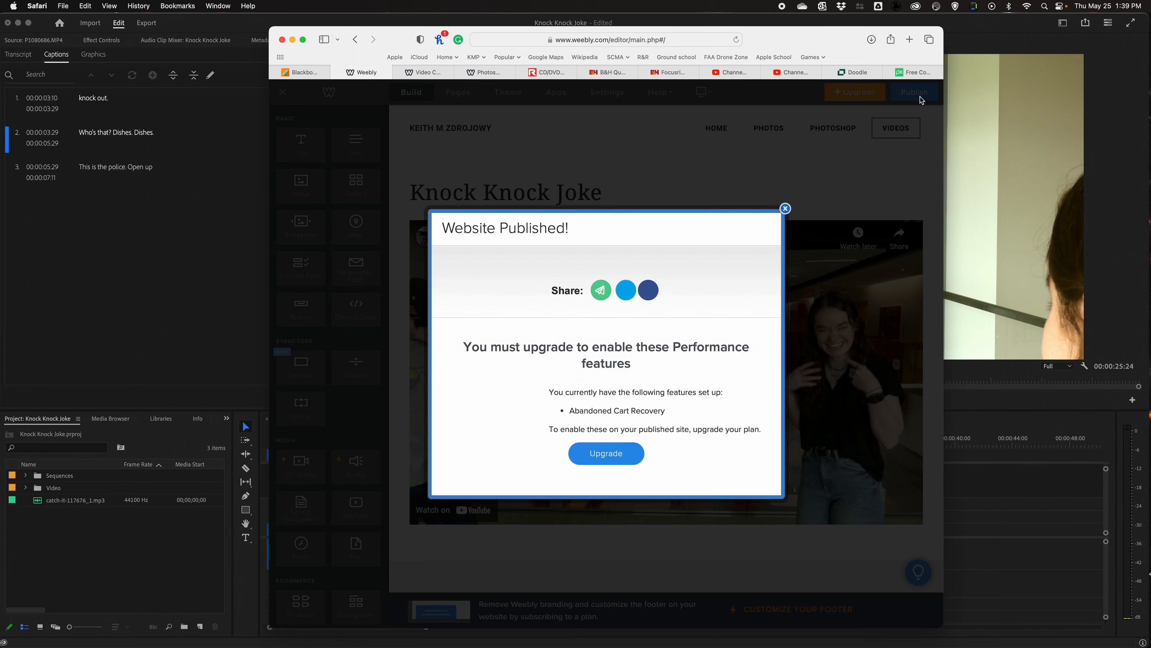
click(428, 76)
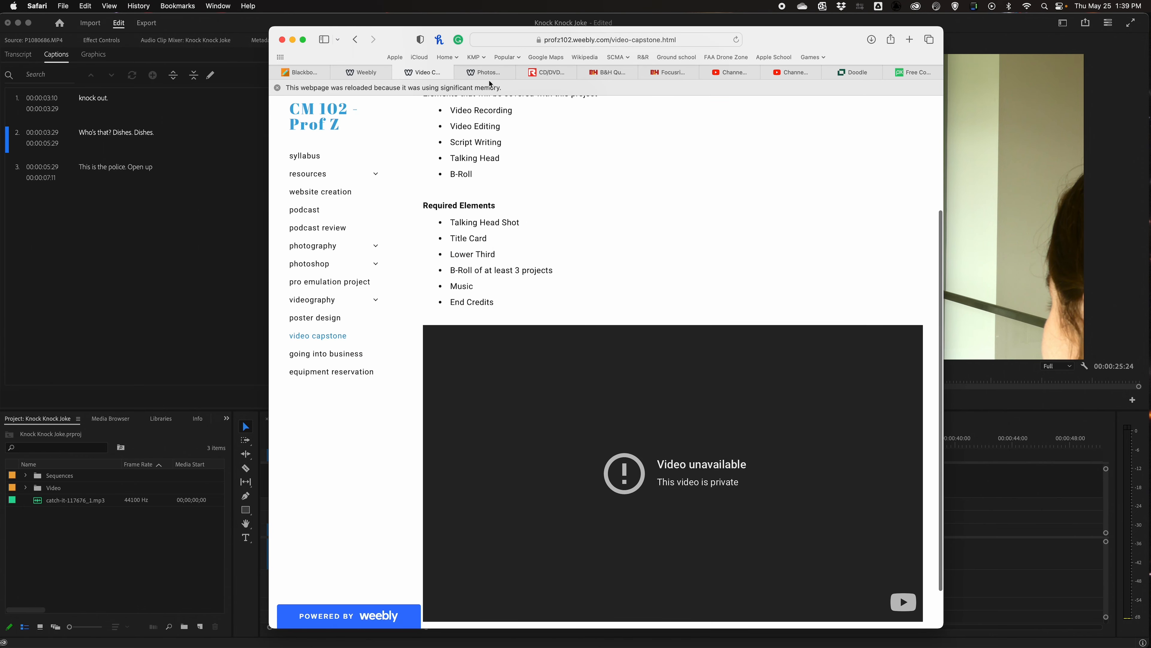
click(480, 78)
scroll(892, 105, up, 5)
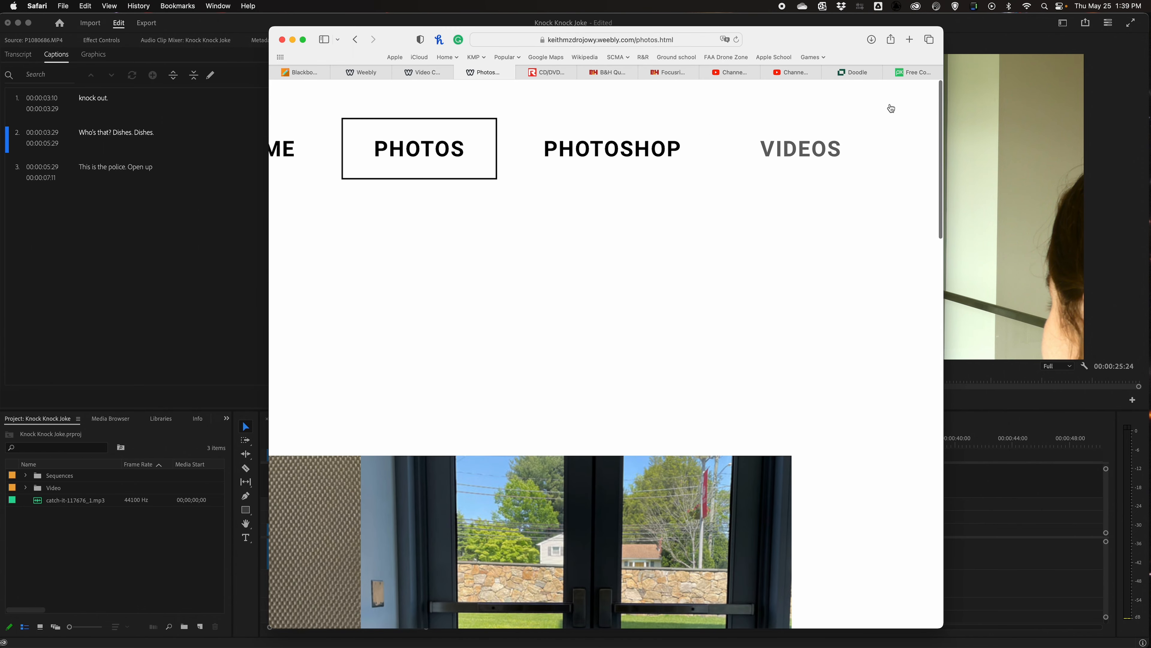
scroll(892, 104, down, 5)
click(896, 103)
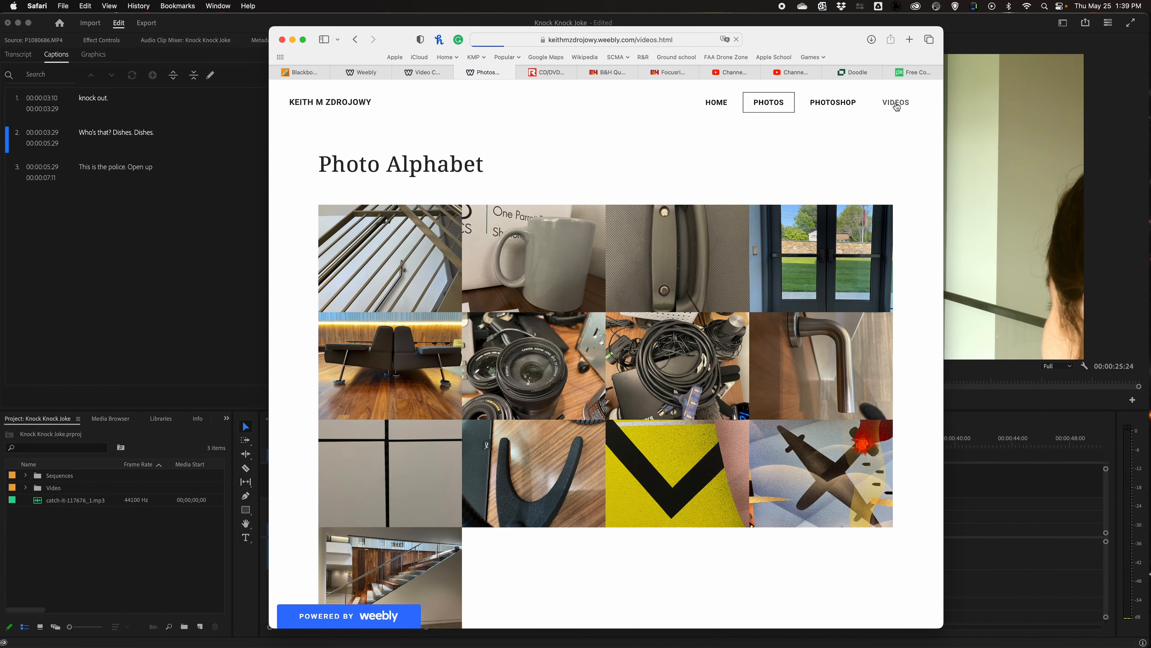